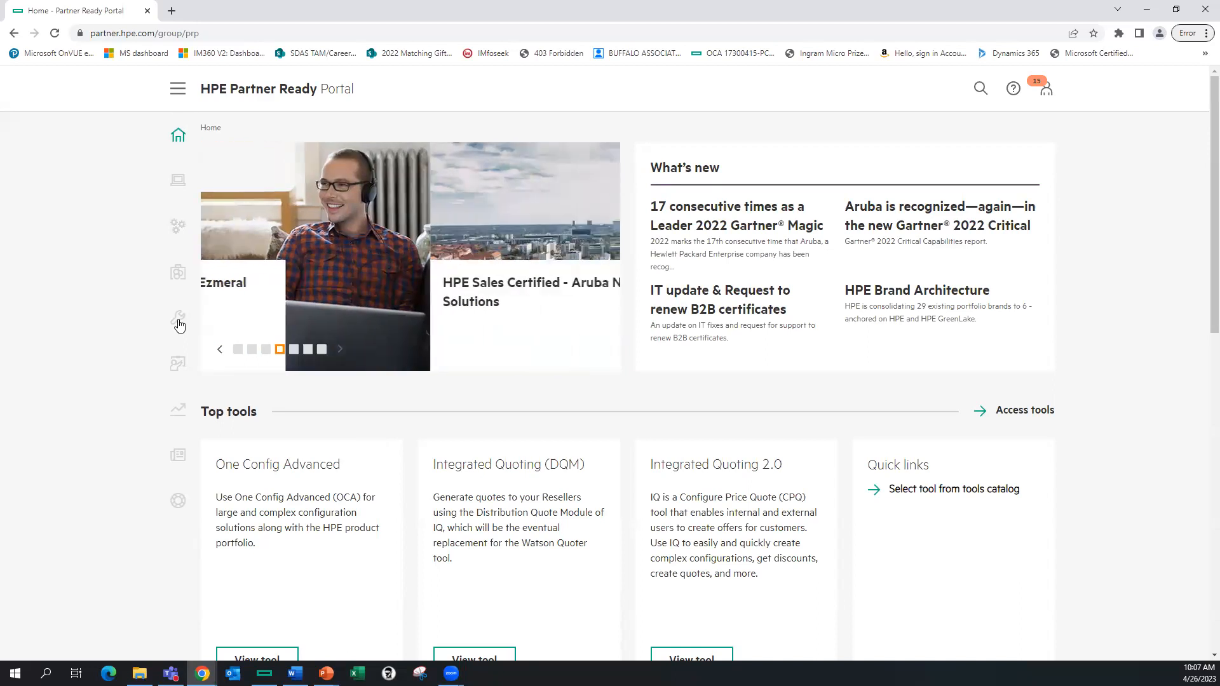
Search the portal's tools catalog for "one config advanced" and launch the One Config Advanced tool.
left_click(178, 323)
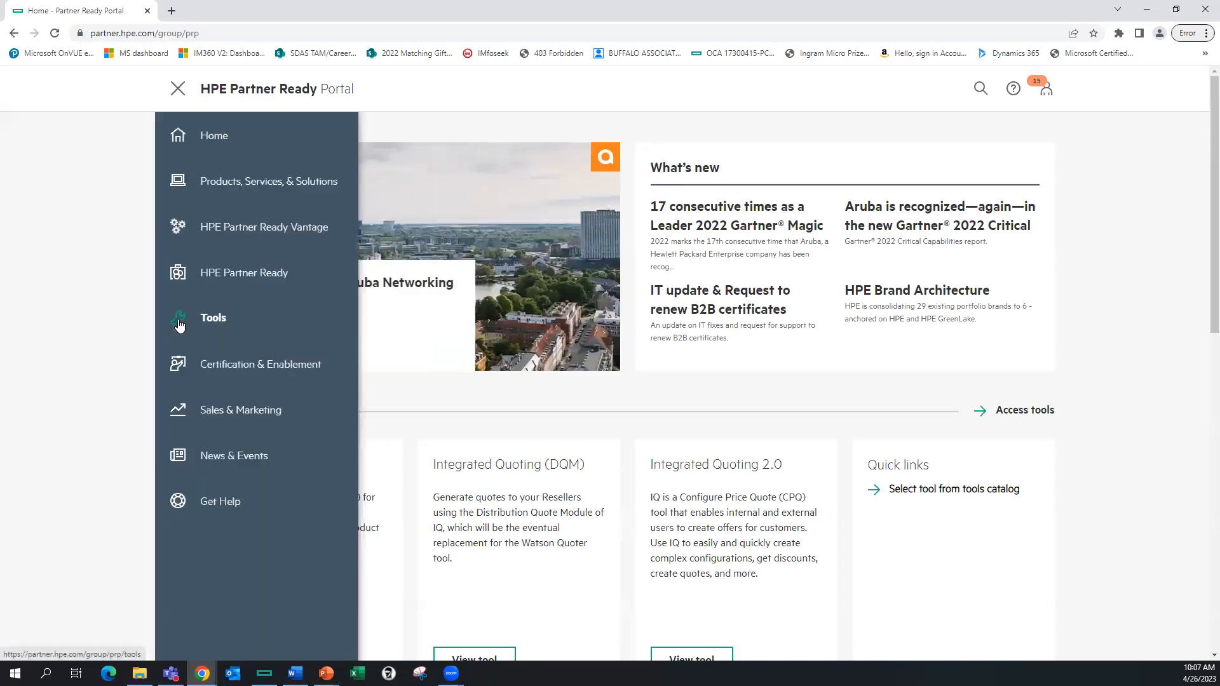
left_click(178, 324)
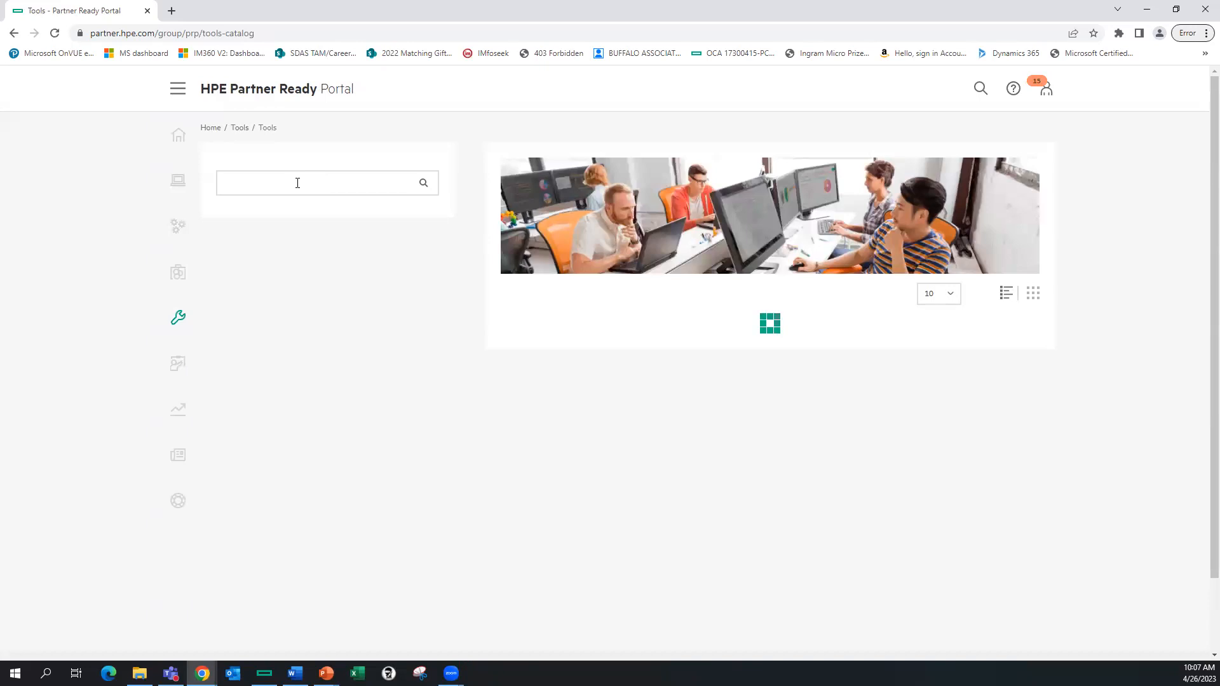
left_click(289, 209)
type("one config advanced")
key("Return")
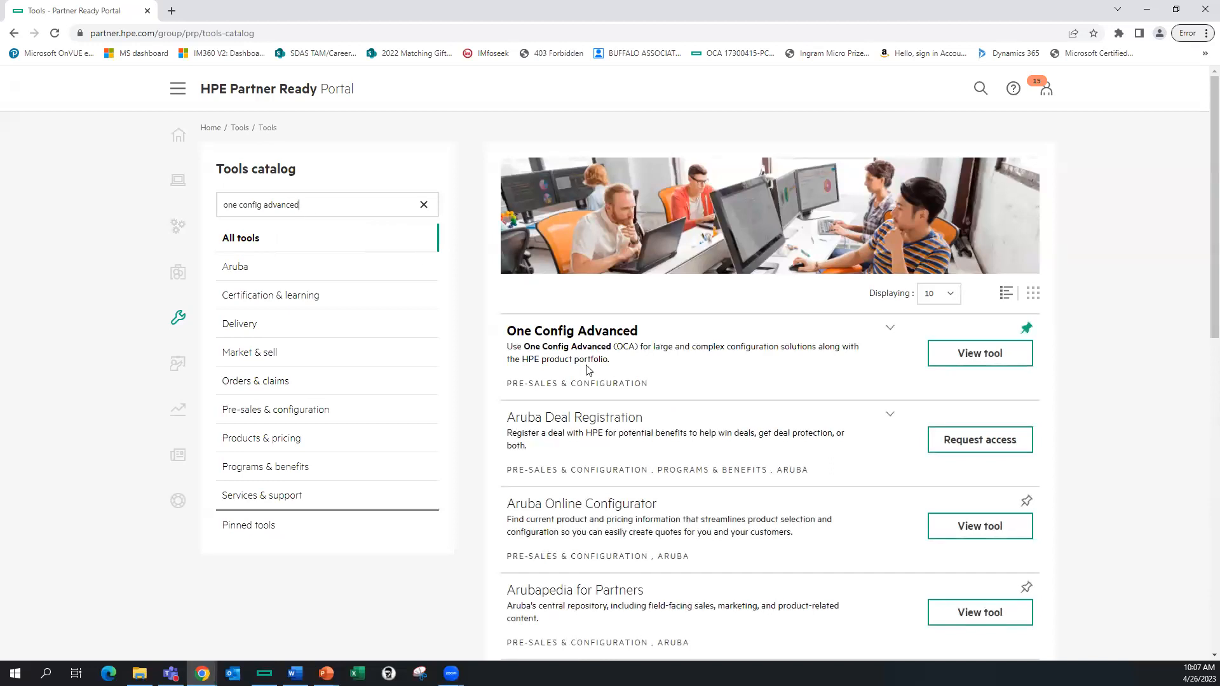
left_click(975, 353)
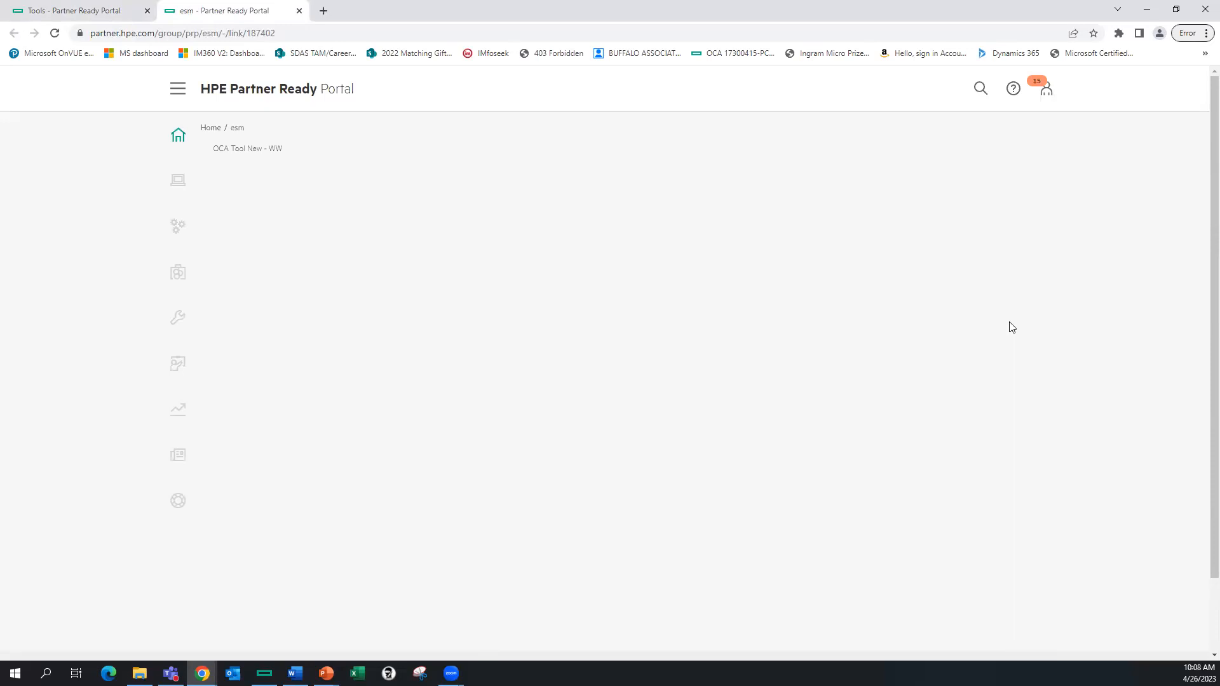
left_click(1048, 92)
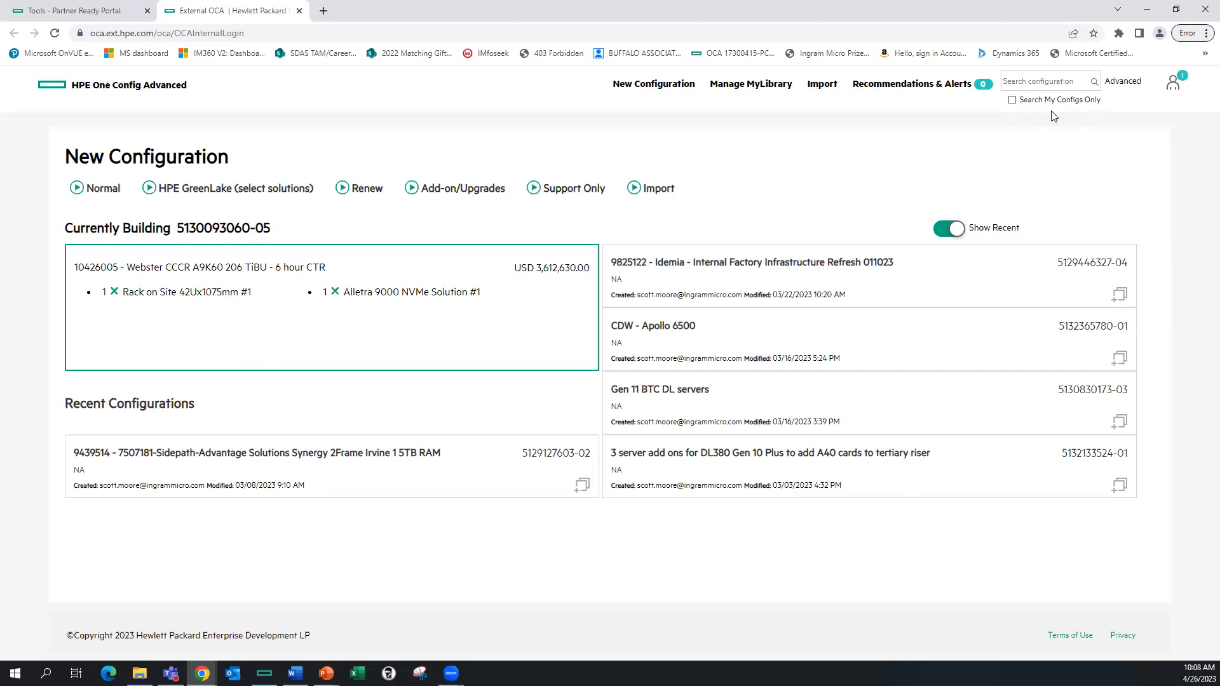
Open the profile preferences and examine the region, configuration, library, workgroup, export and additional option settings.
left_click(1172, 93)
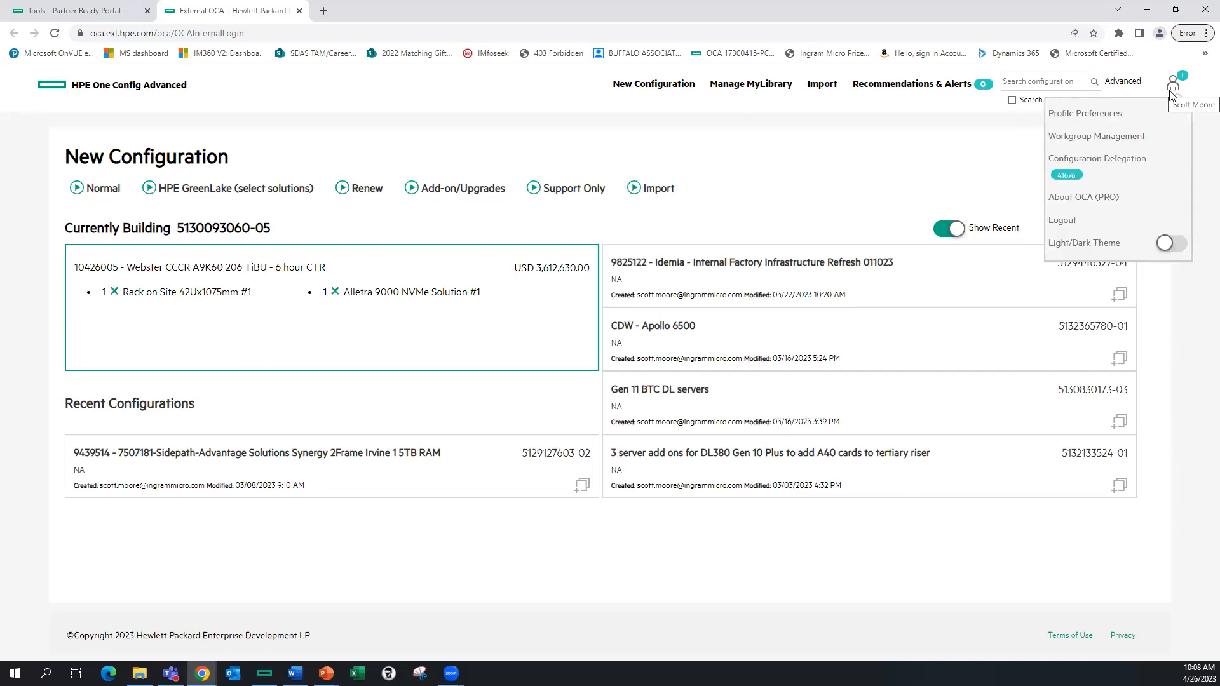
left_click(1104, 121)
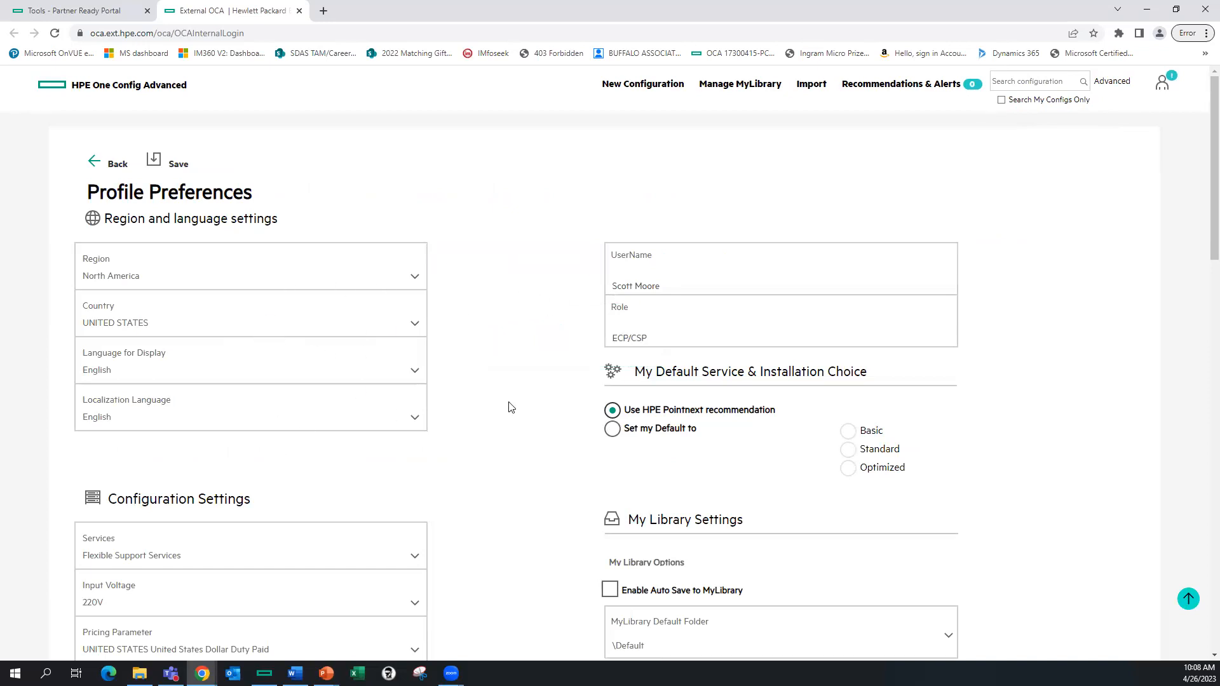
scroll(509, 403, "down", 5)
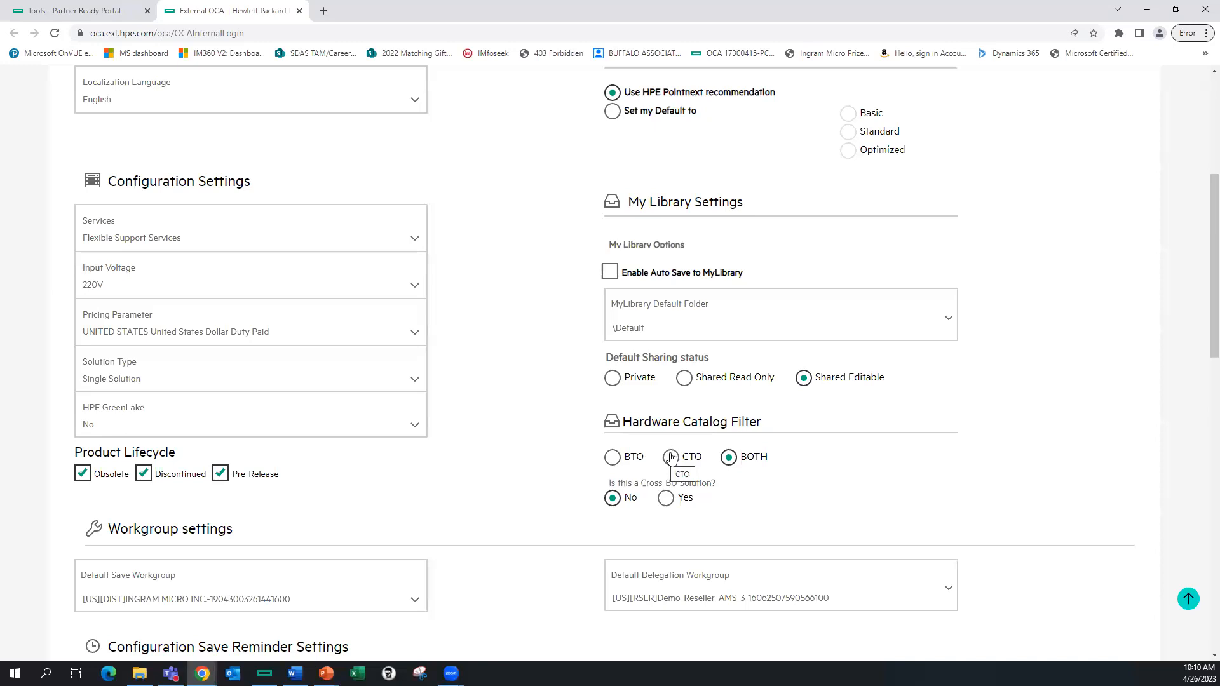
scroll(845, 461, "down", 4)
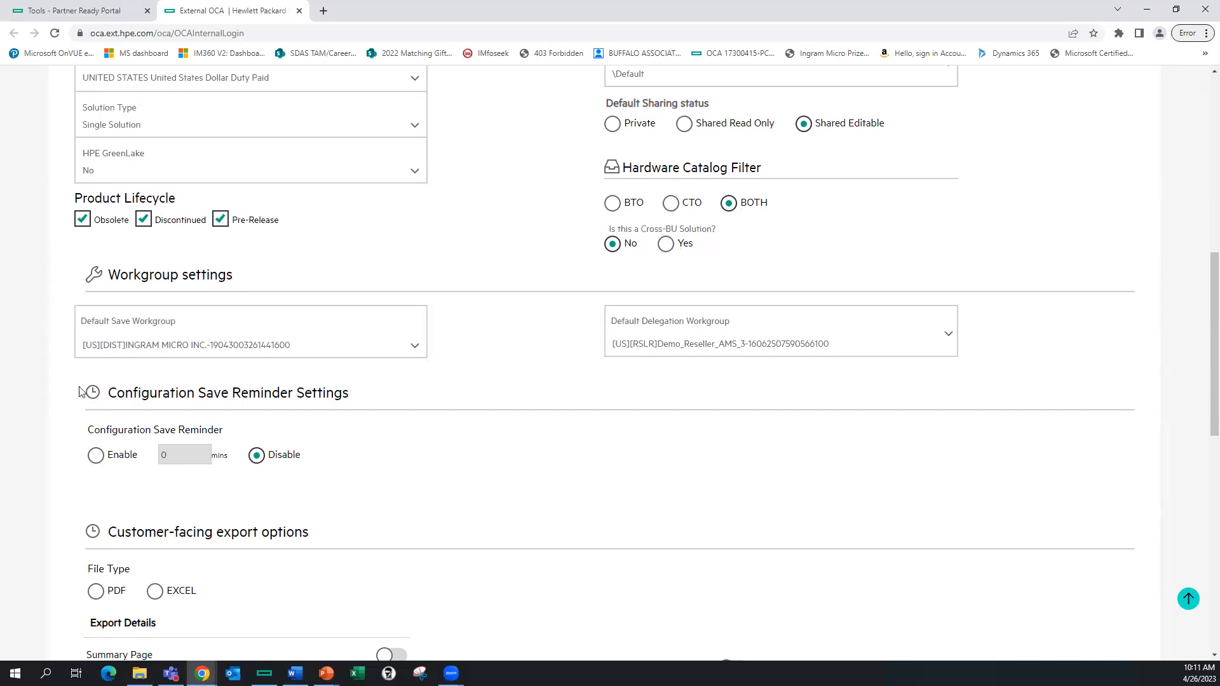
scroll(420, 493, "down", 4)
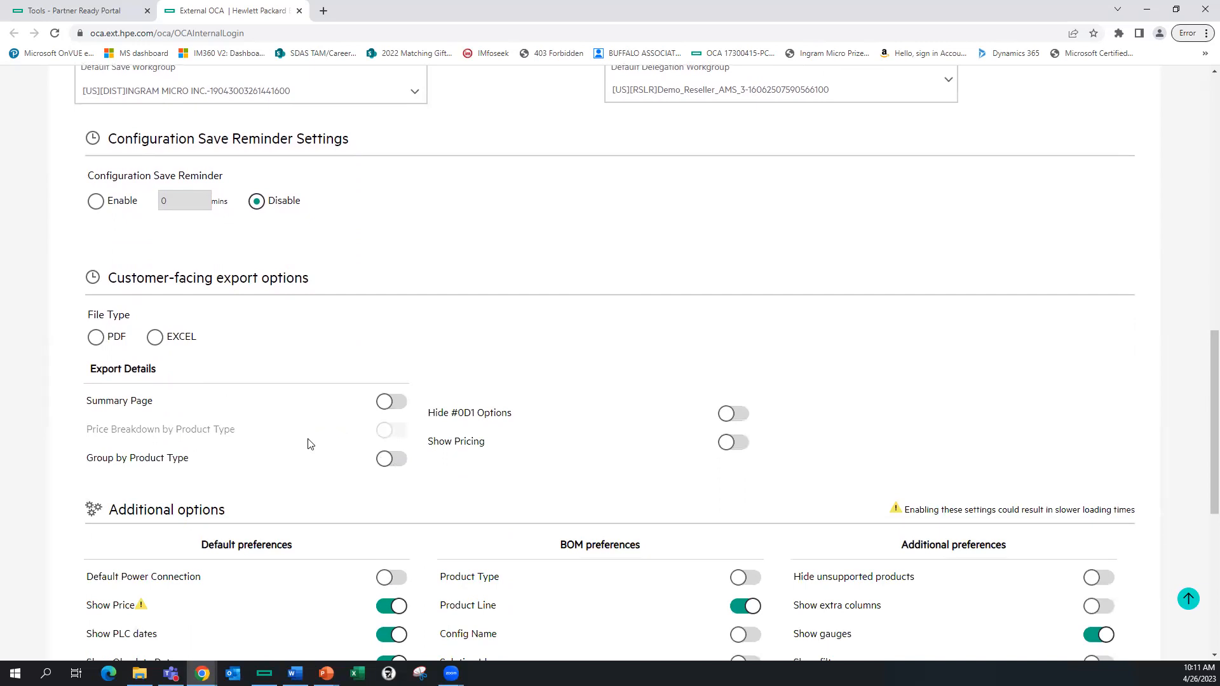
scroll(311, 439, "down", 4)
scroll(326, 411, "down", 1)
scroll(325, 412, "down", 2)
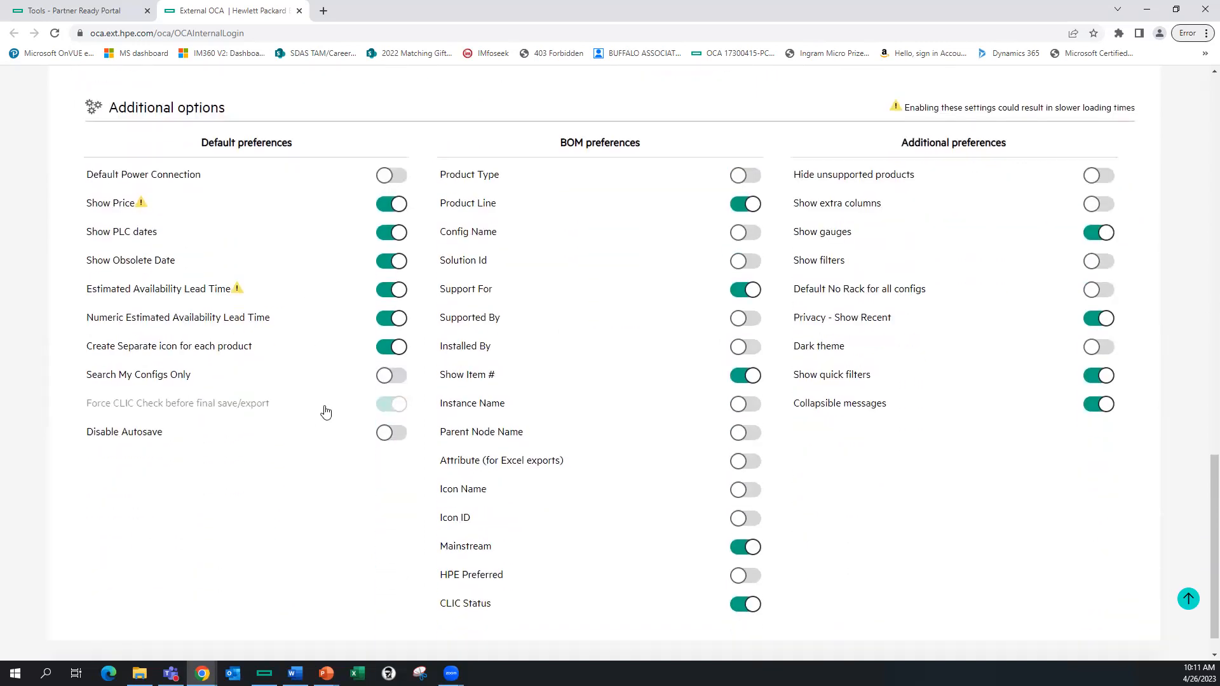
scroll(321, 417, "up", 1)
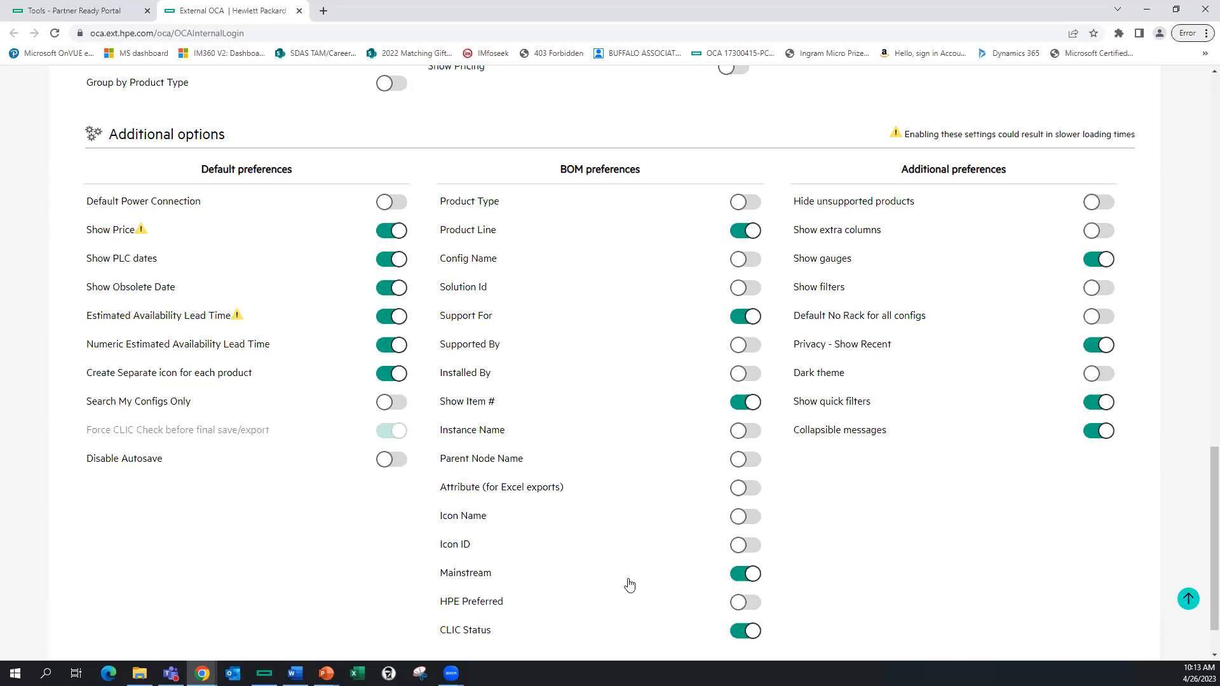
scroll(629, 585, "down", 1)
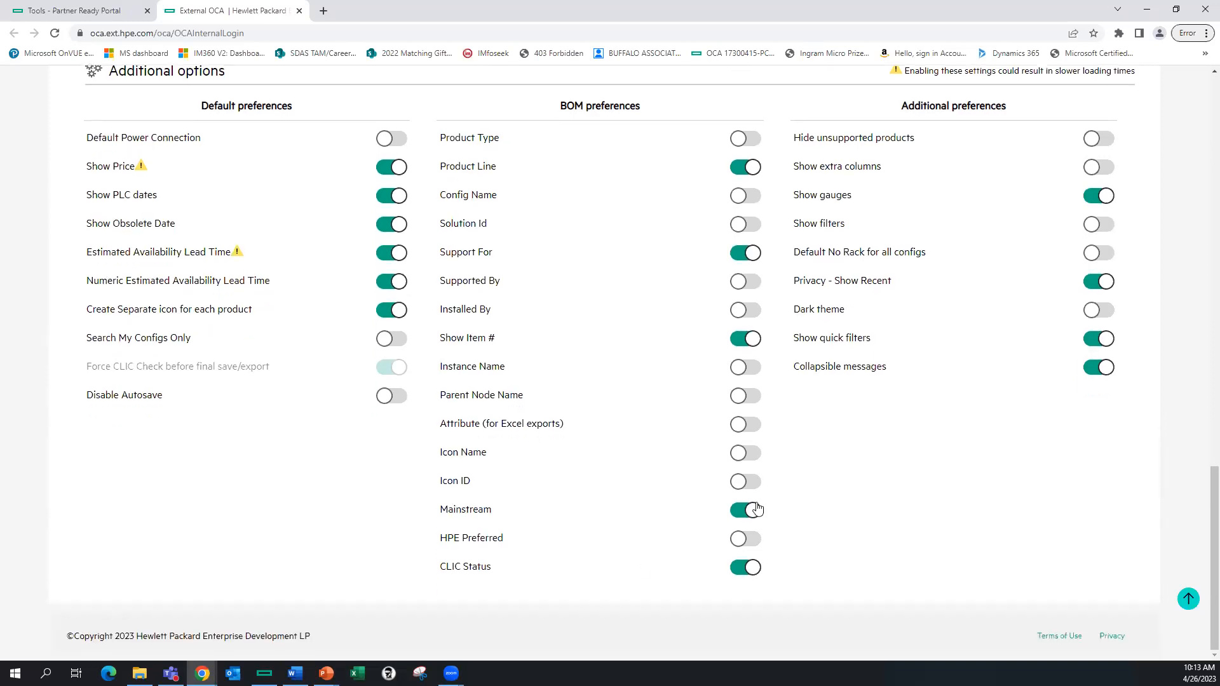
scroll(667, 572, "up", 16)
scroll(731, 545, "up", 4)
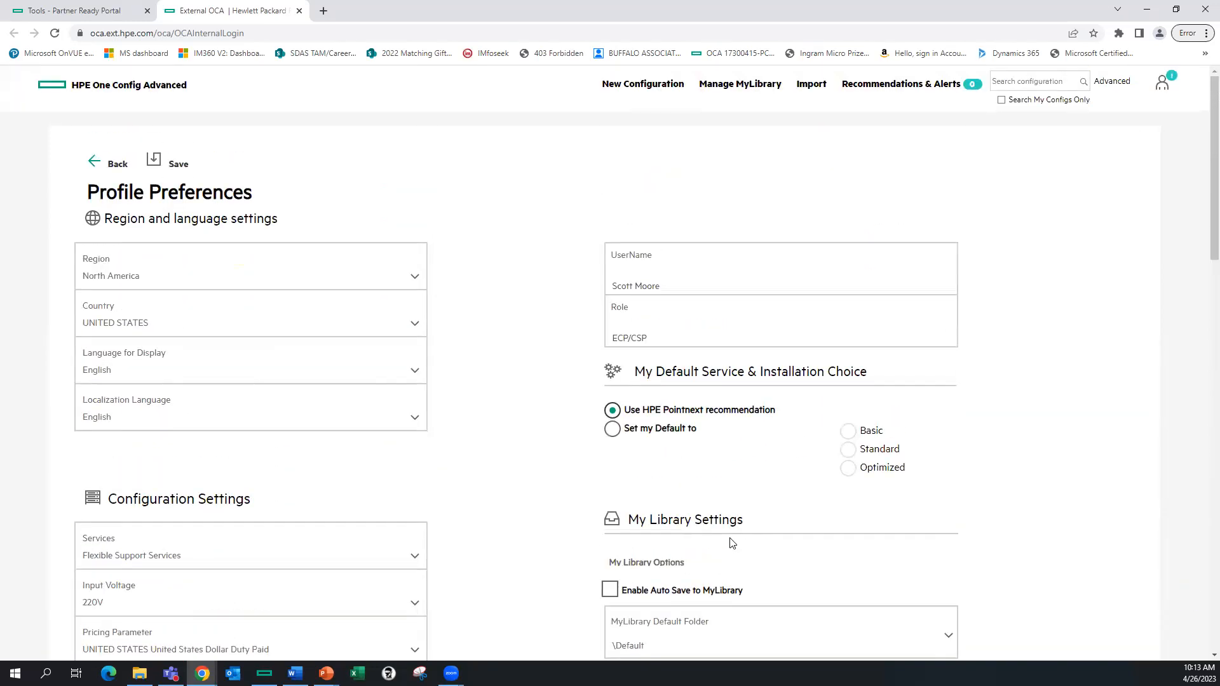
Open Configuration Delegation to view the configurations received from other workgroups.
left_click(1171, 92)
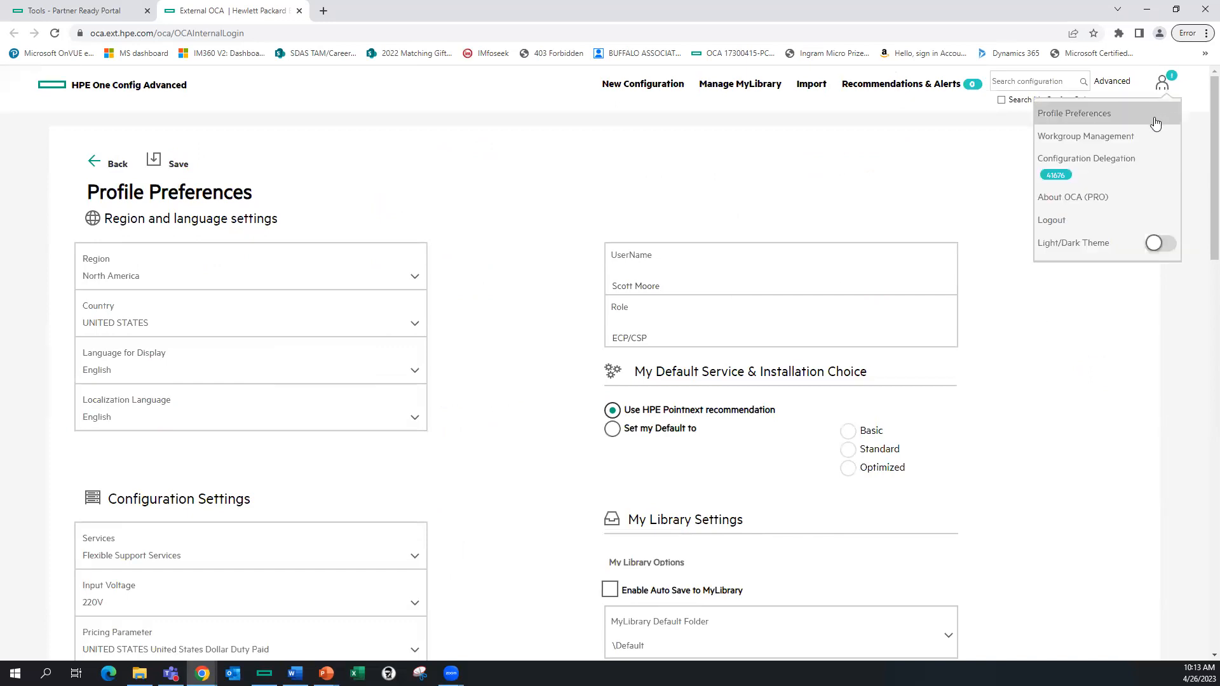
left_click(1125, 171)
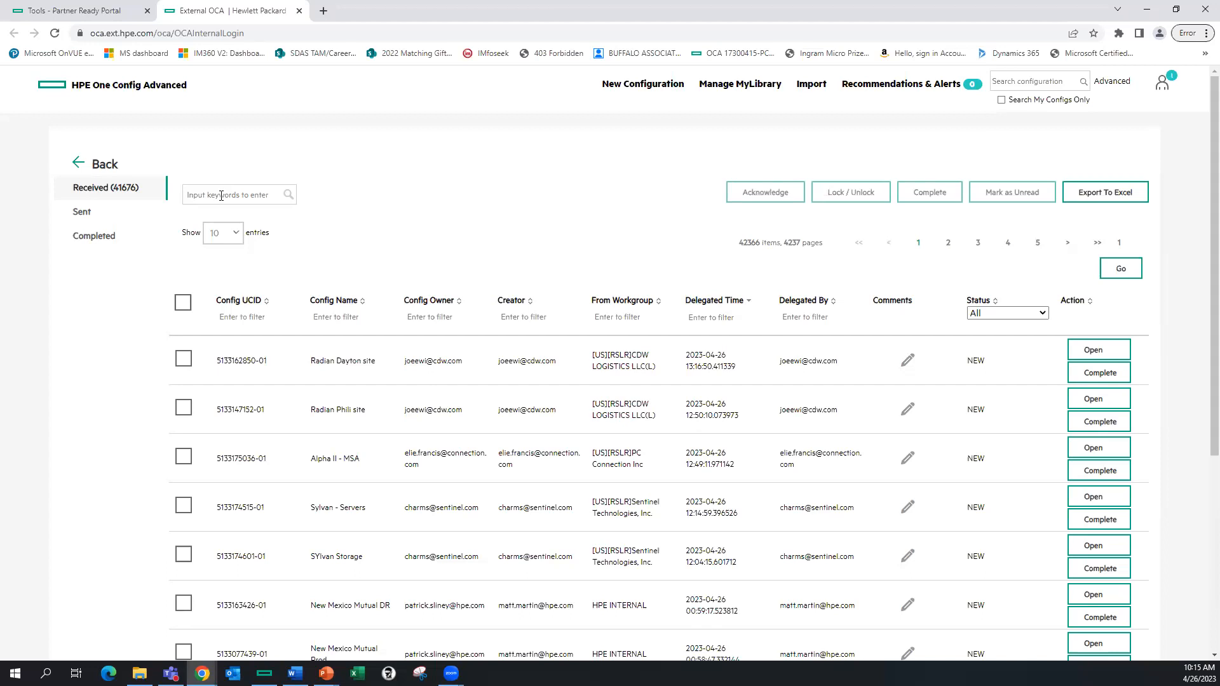
Start a new Normal configuration and check the available input voltage choices without changing the setting.
mouse_move(611, 89)
mouse_move(1161, 94)
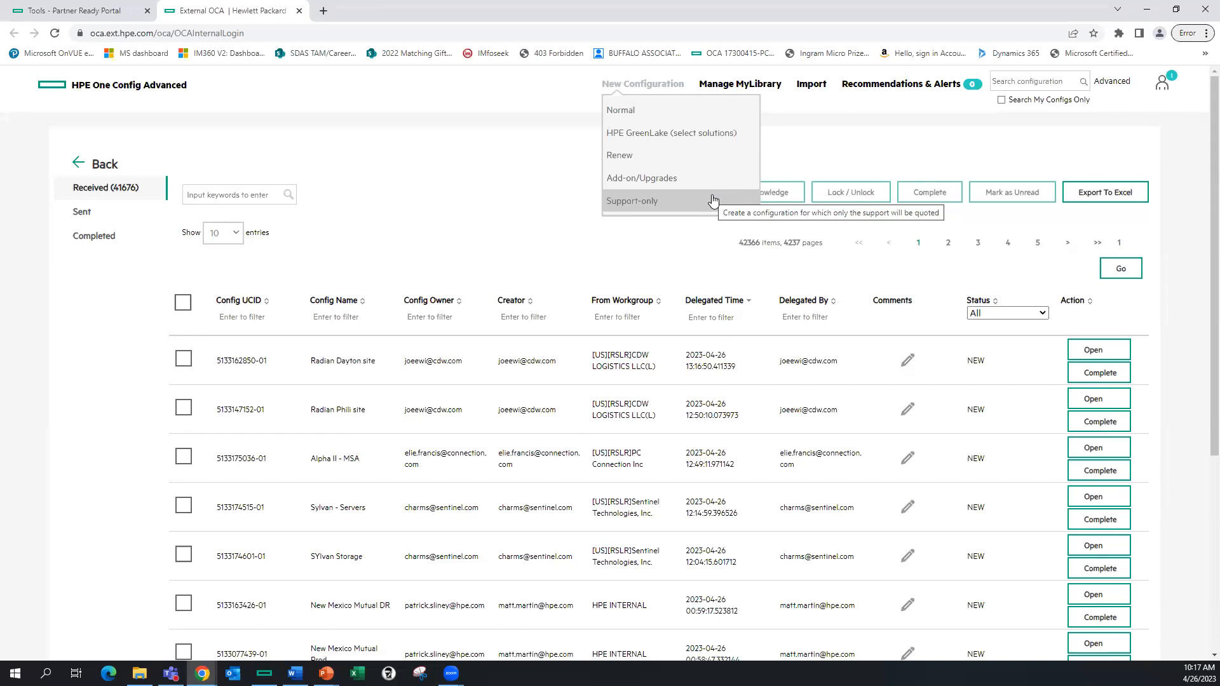
left_click(643, 112)
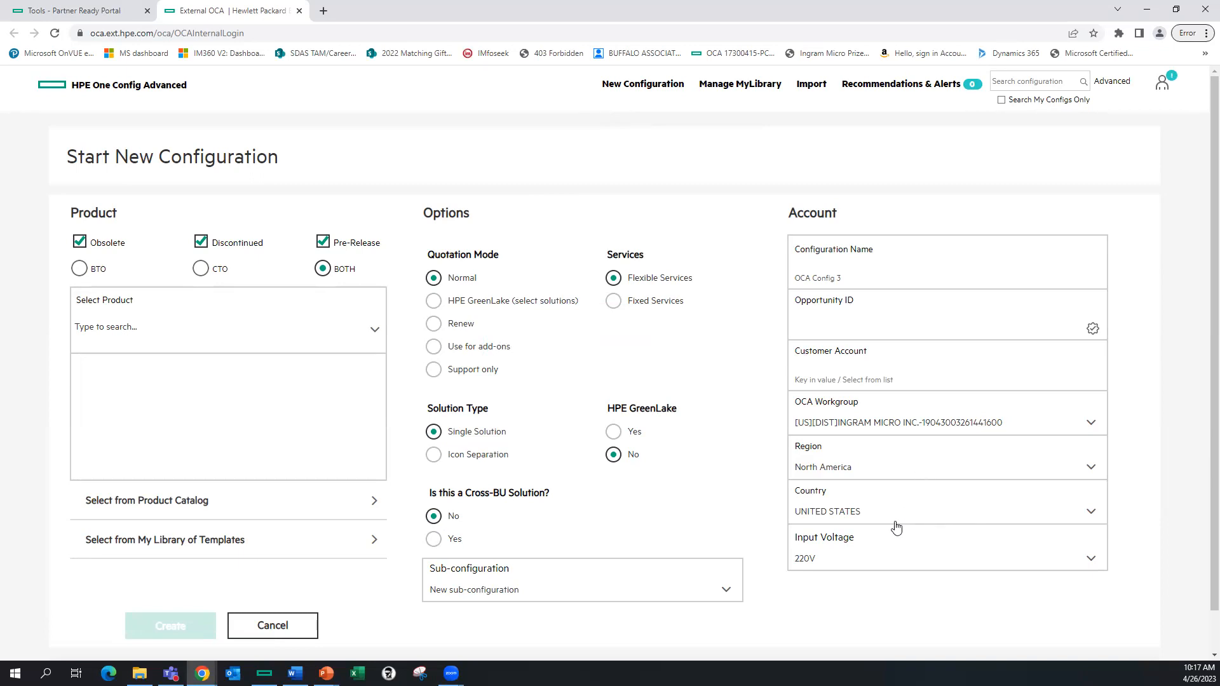
left_click(1094, 559)
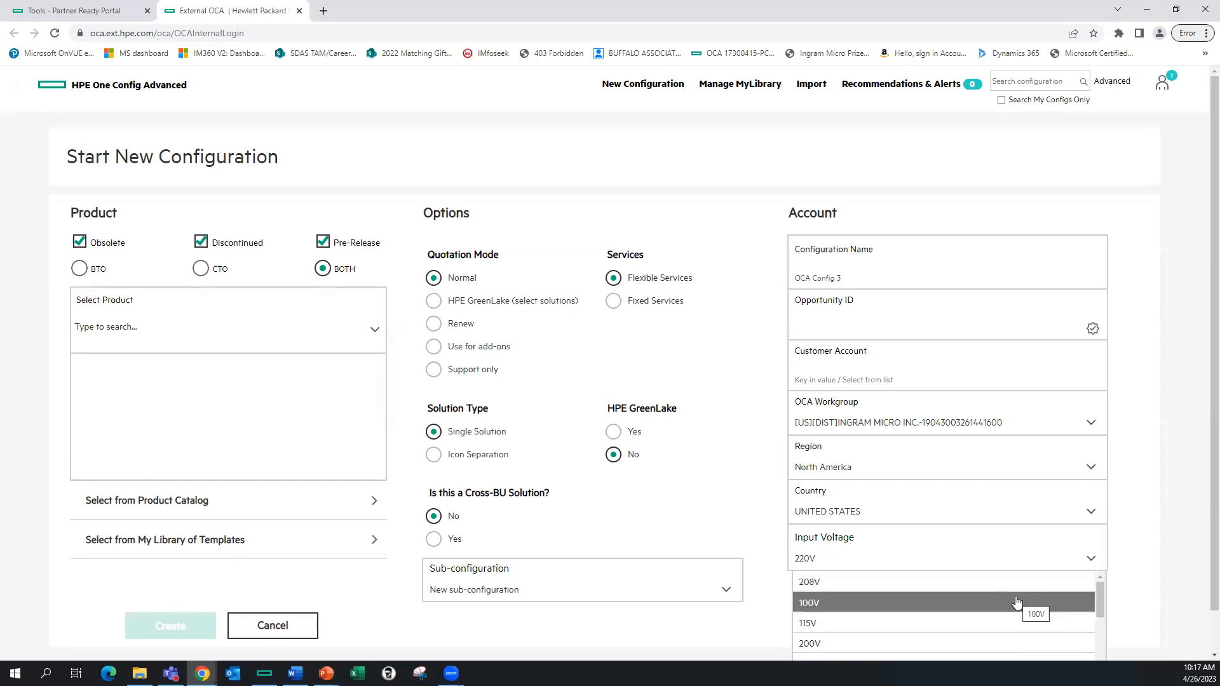
left_click(778, 552)
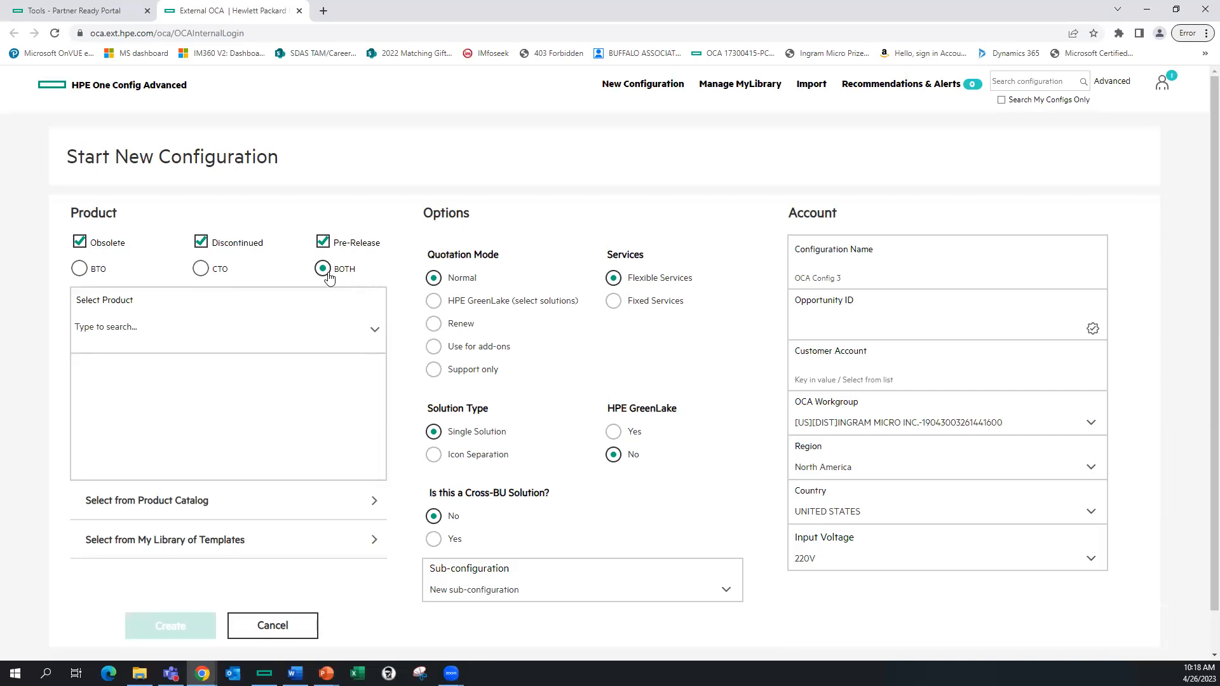
Search for "dl380 gen10" among both BTO and CTO products and look through the matching servers.
left_click(202, 269)
left_click(324, 269)
left_click(285, 335)
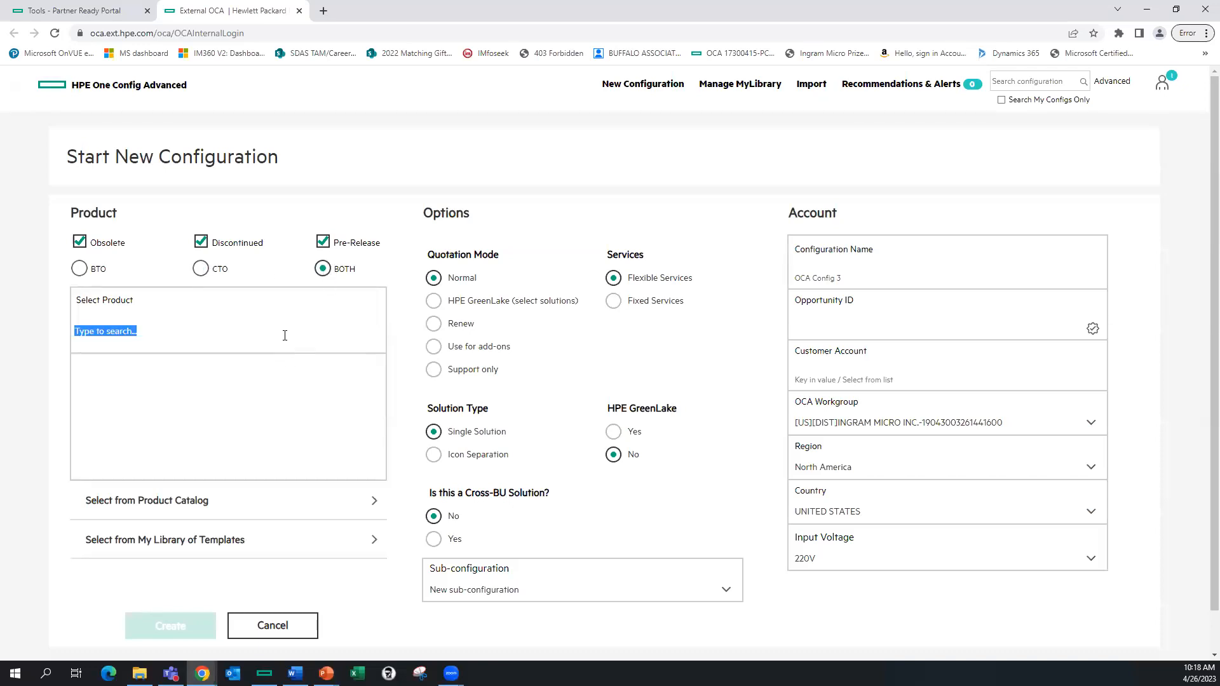
type("d")
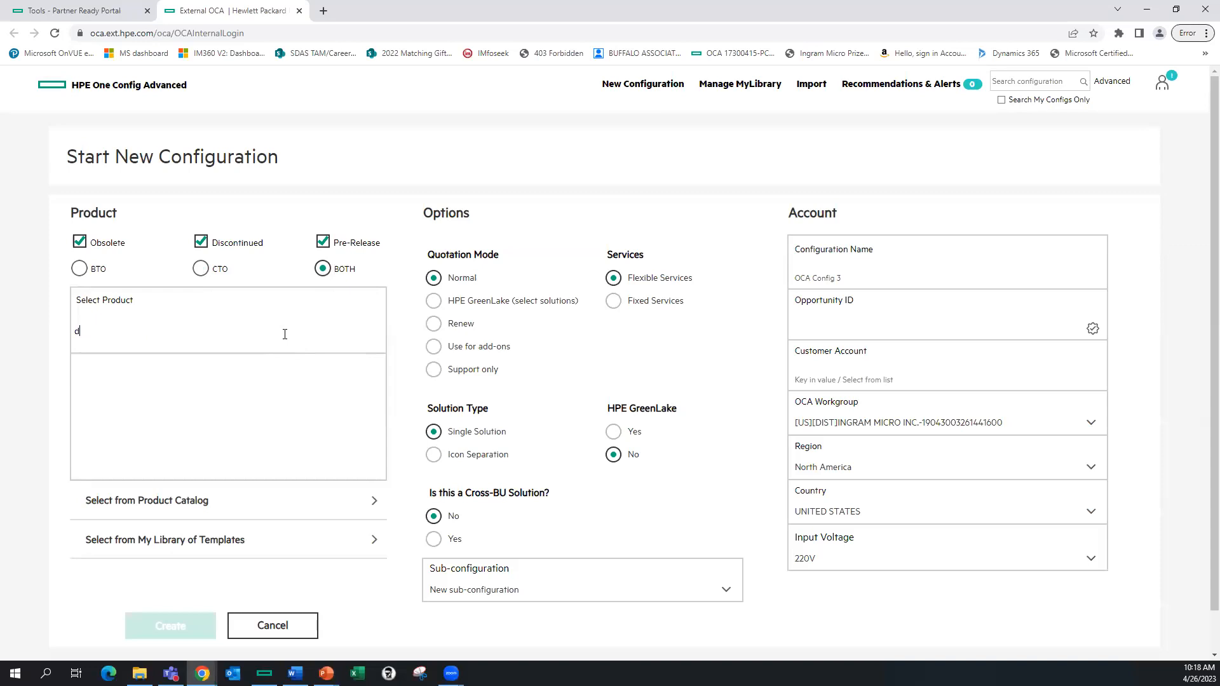
type("l380 gen10")
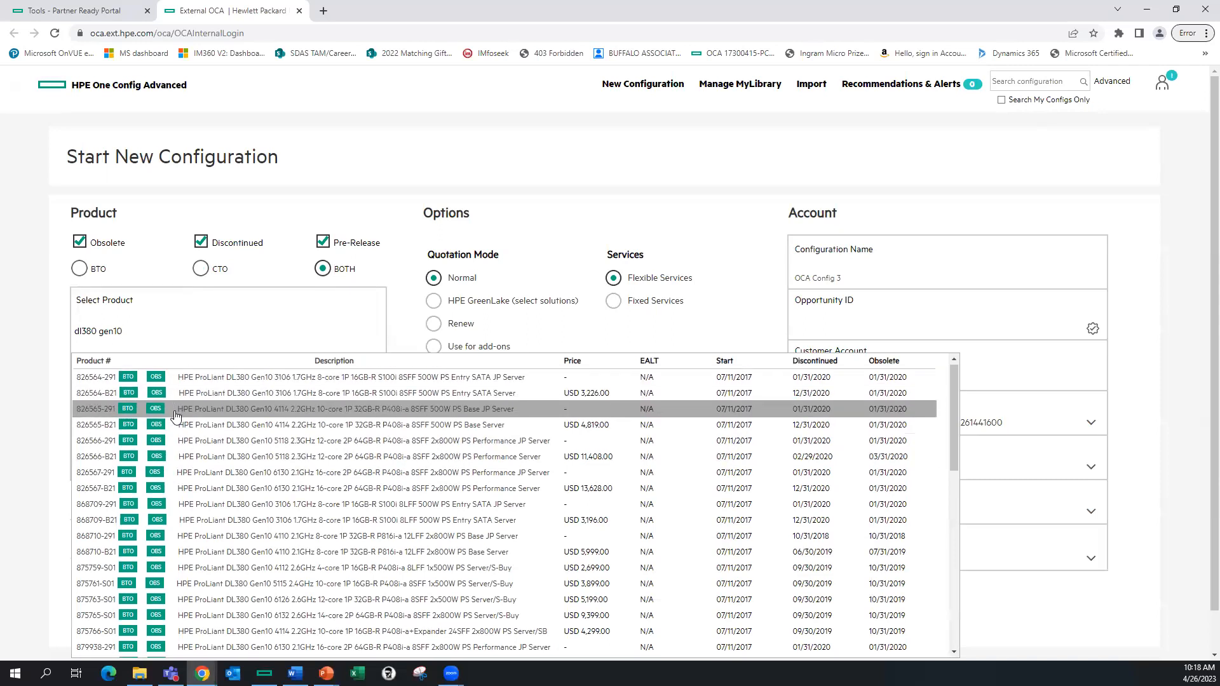
scroll(174, 419, "down", 8)
scroll(182, 445, "down", 3)
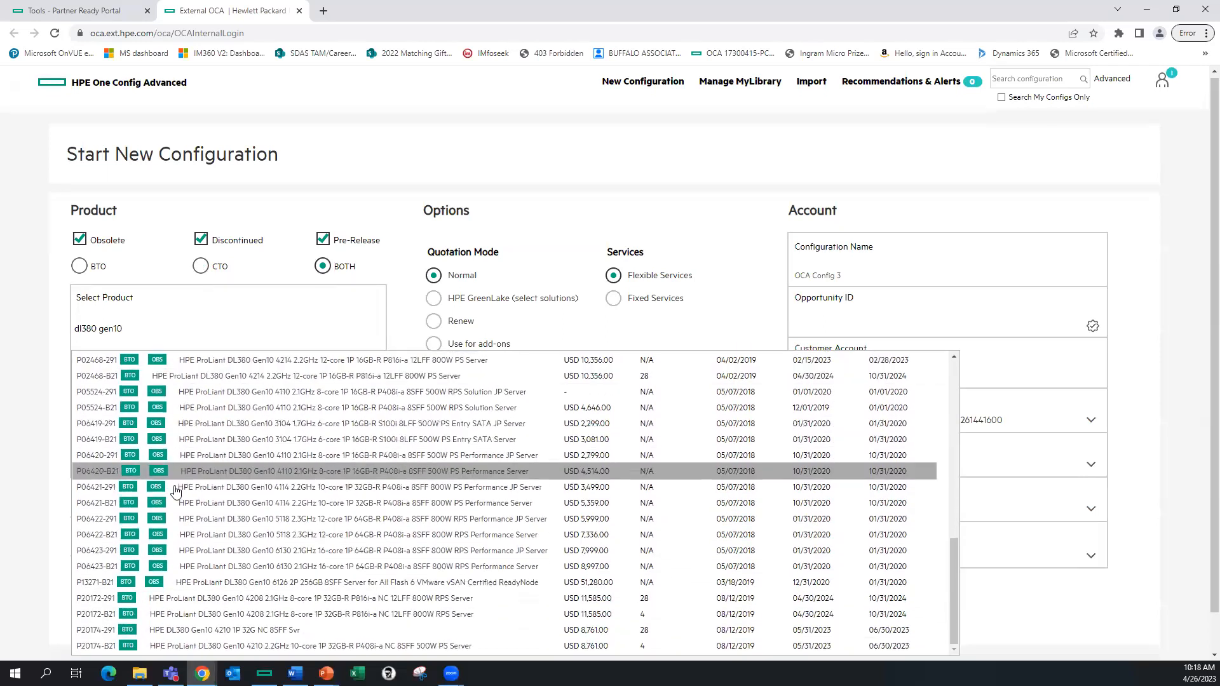
scroll(206, 474, "up", 1)
scroll(205, 473, "up", 10)
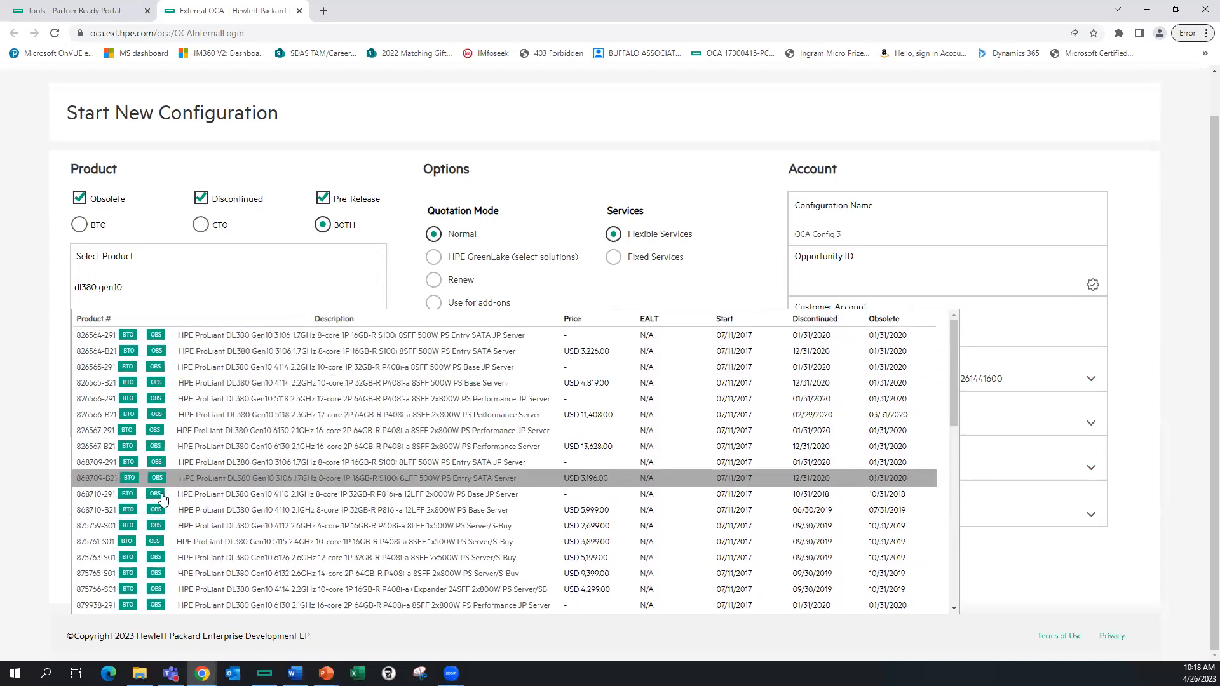
scroll(215, 455, "down", 8)
scroll(212, 454, "up", 10)
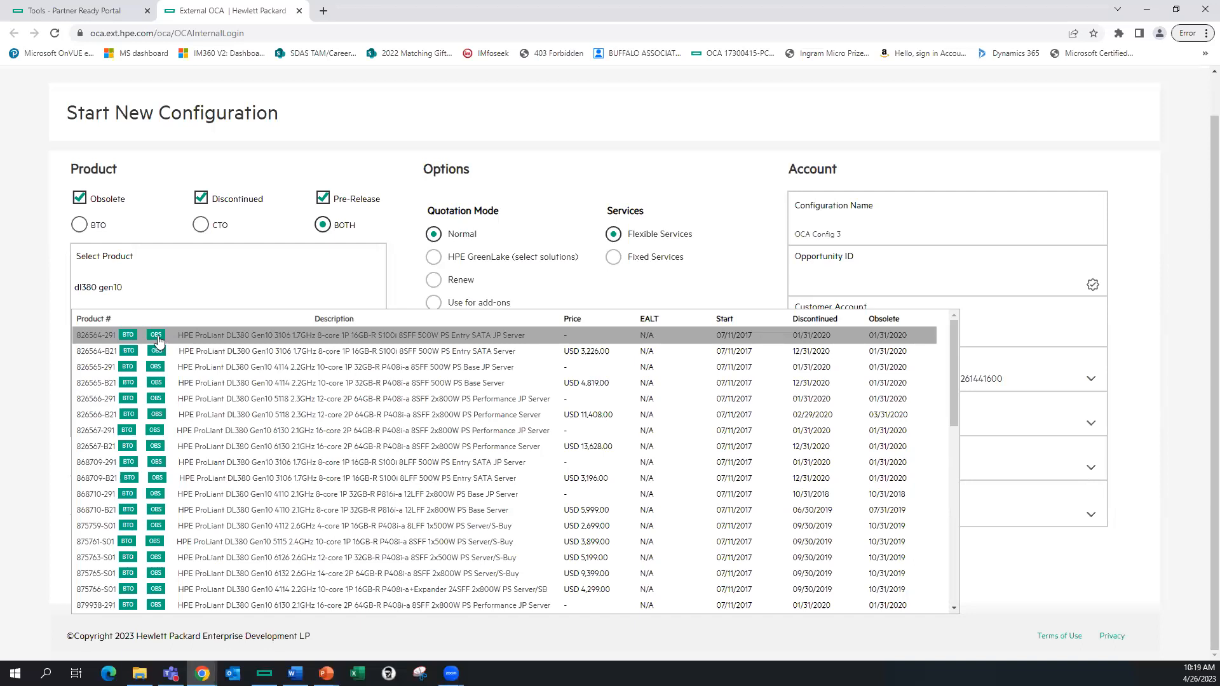
Exclude obsolete and discontinued products and restrict the product filter to CTO.
left_click(79, 200)
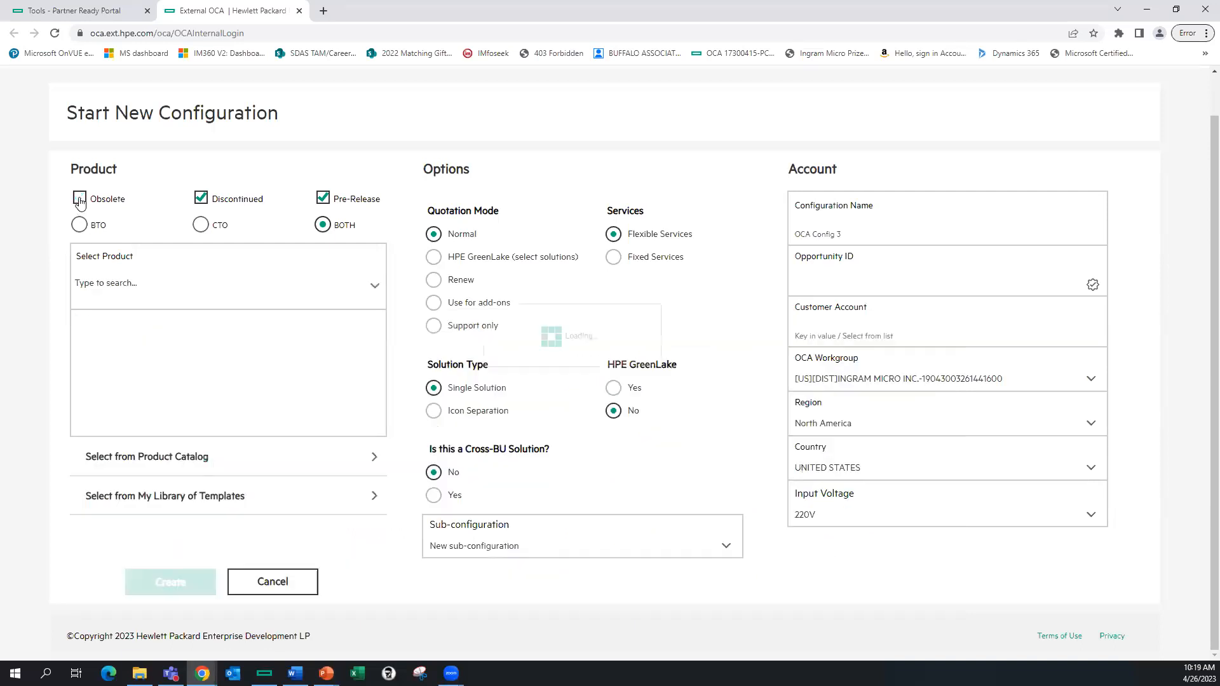
left_click(201, 198)
left_click(201, 225)
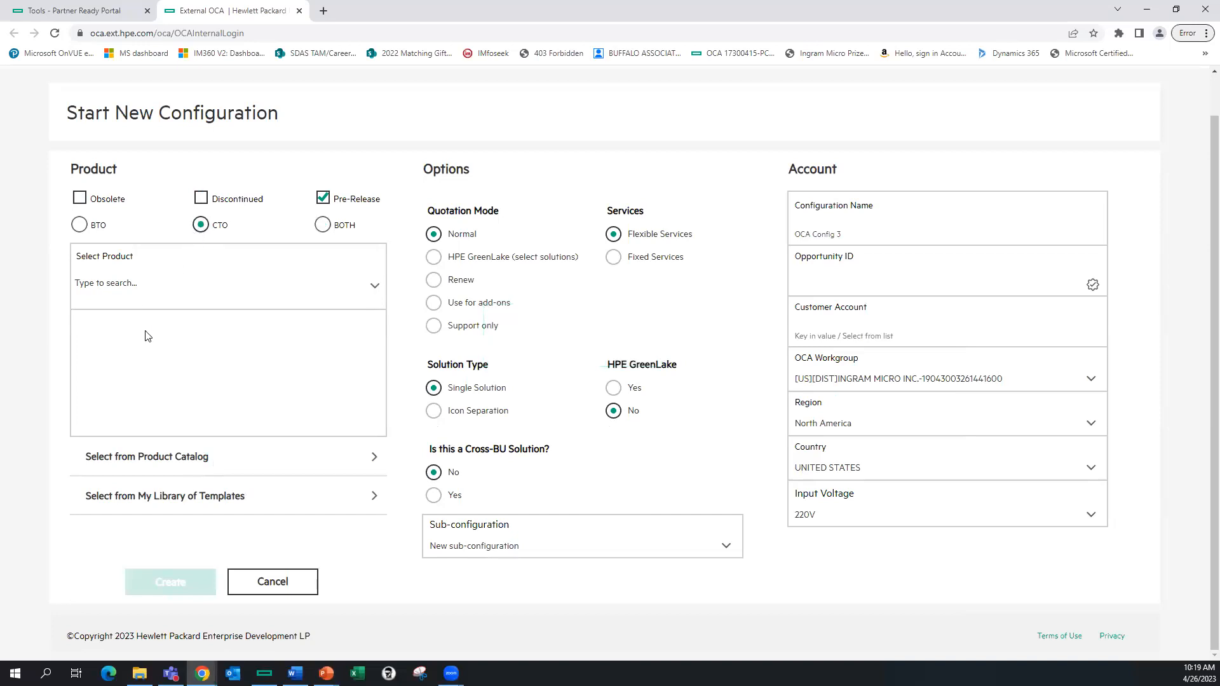
Search for "dl380 gen10" and select product 868703-B21, the HPE ProLiant DL380 Gen10 8SFF Configure-to-order Server.
left_click(160, 291)
type("dl380 gen10")
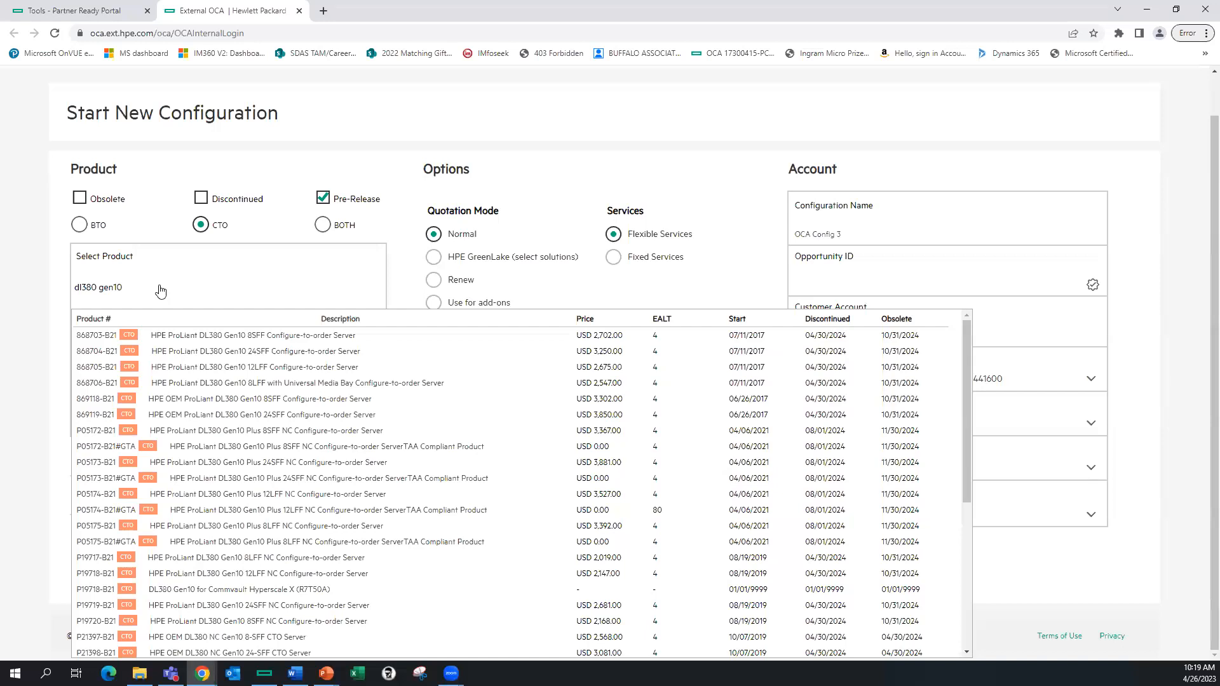
scroll(200, 432, "down", 3)
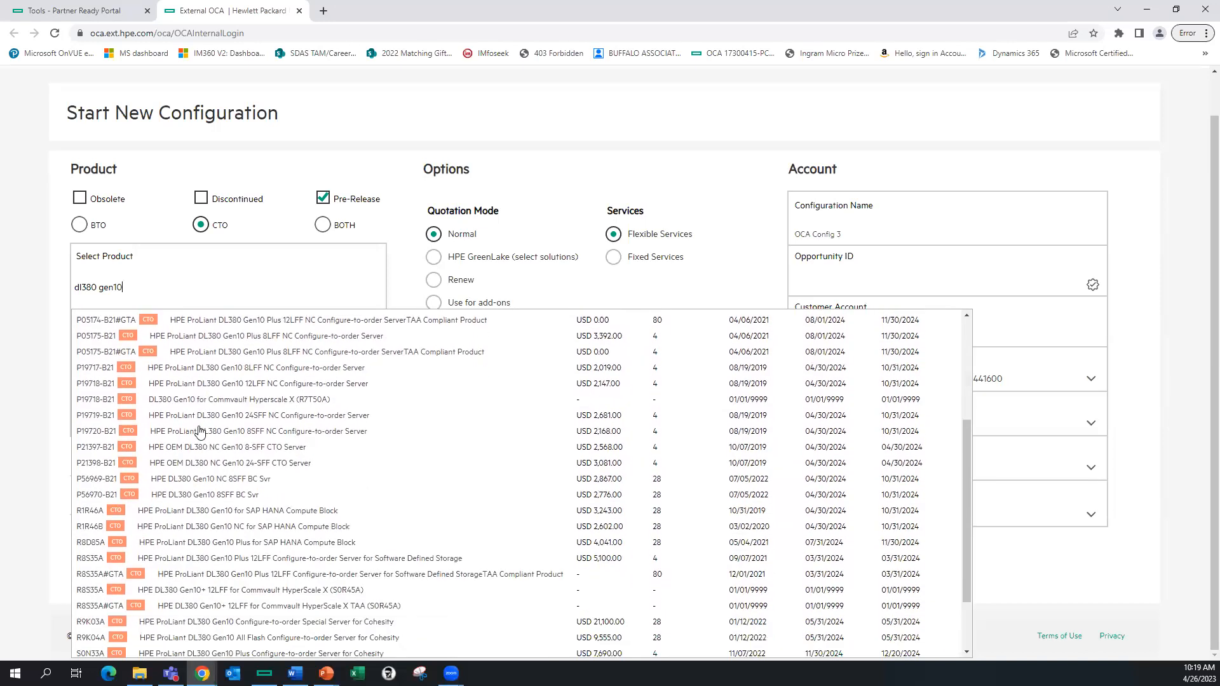
scroll(203, 400, "up", 3)
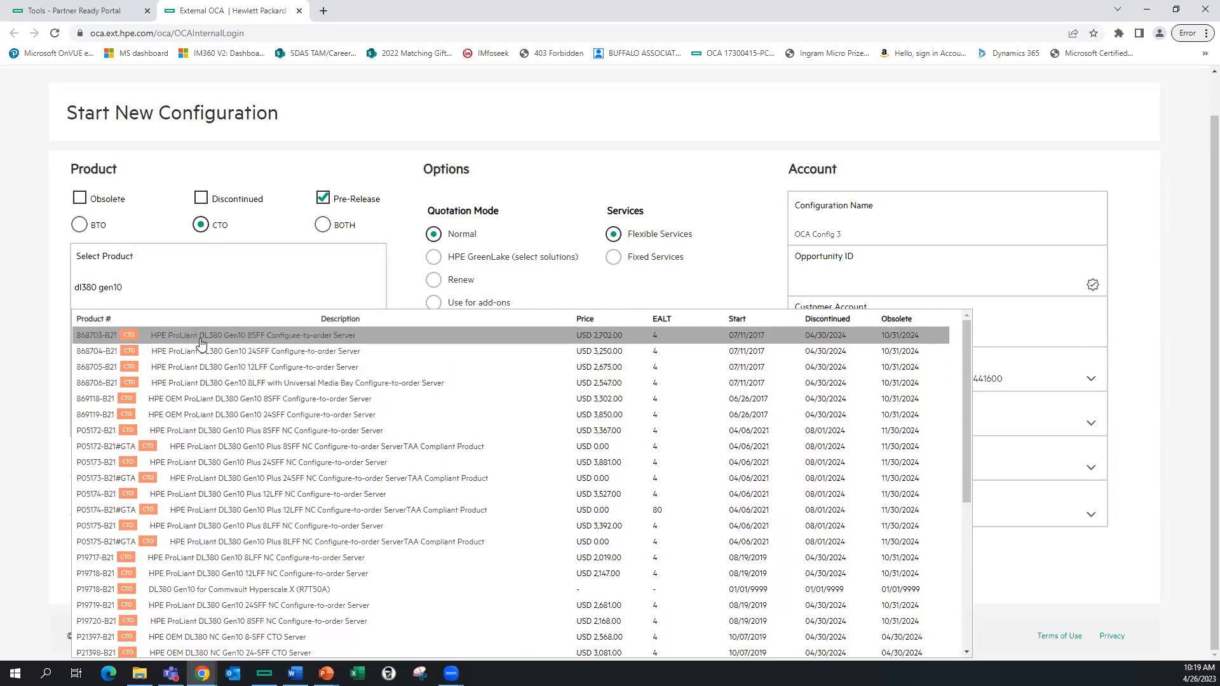
left_click(296, 342)
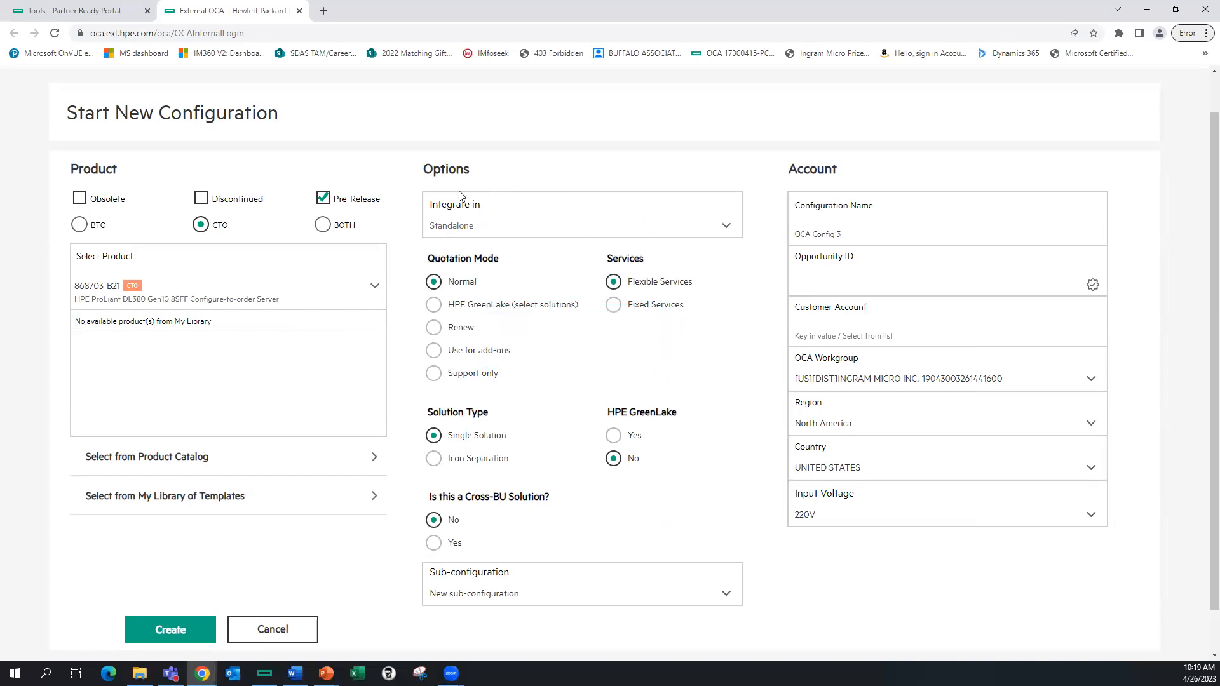
Set the server to be integrated in rack P9K10A, the HPE 42U 600mmx1200mm G2 Kitted Advanced Shock rack.
left_click(726, 227)
left_click_drag(734, 255, 728, 315)
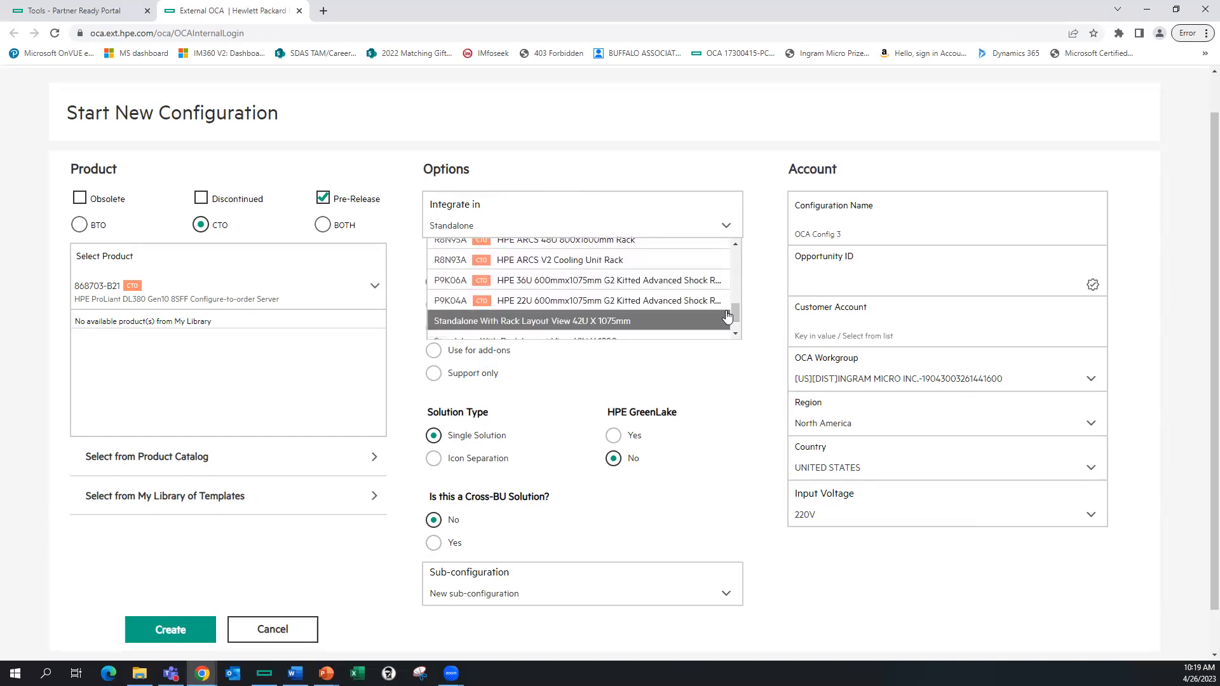
scroll(667, 311, "up", 10)
scroll(667, 310, "up", 2)
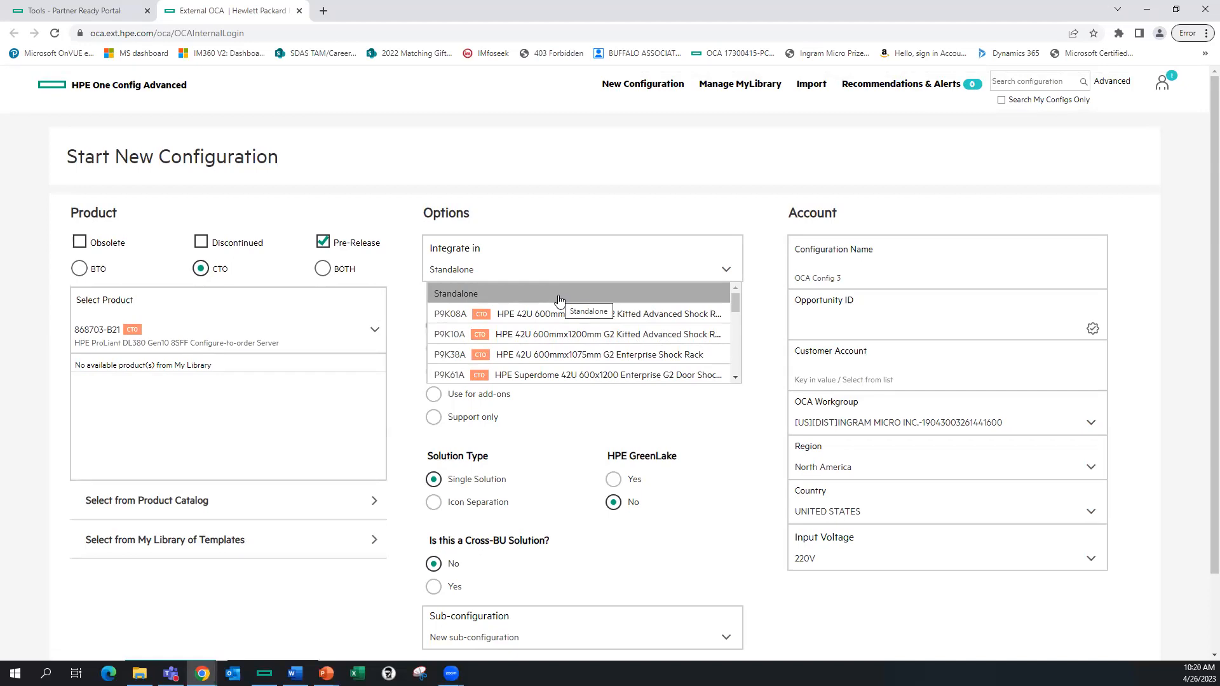
left_click(589, 335)
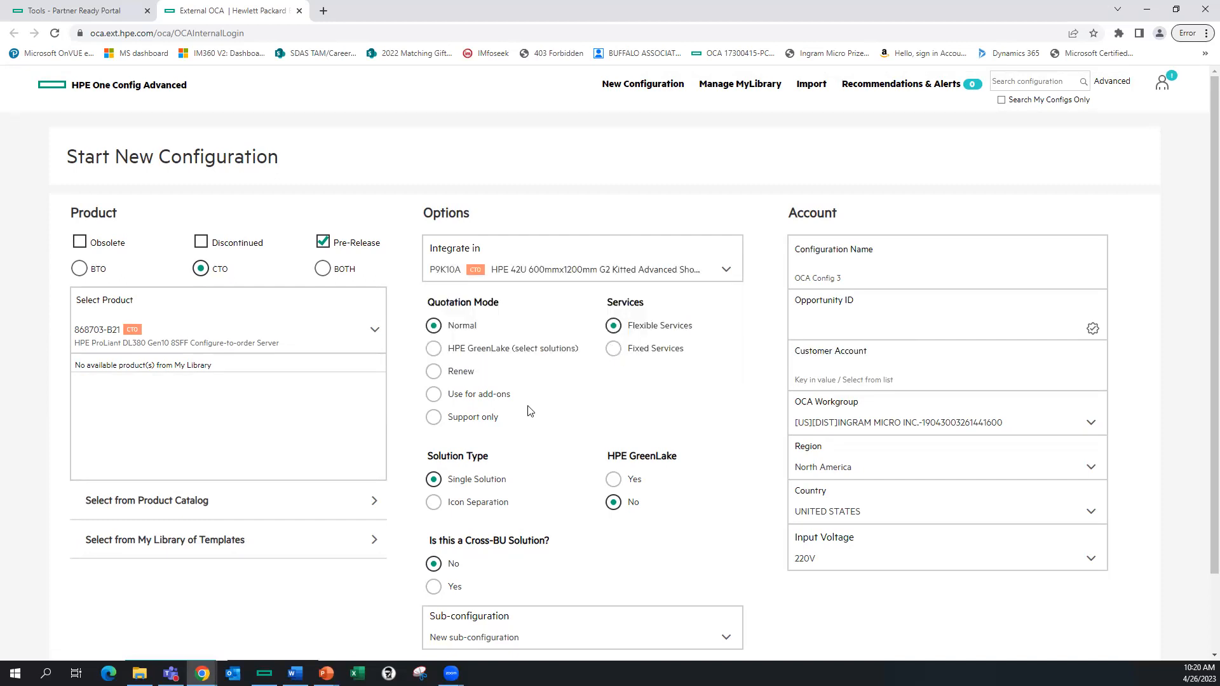
Create the new configuration with the selected DL380 Gen10 server, rack and account settings.
scroll(545, 399, "down", 2)
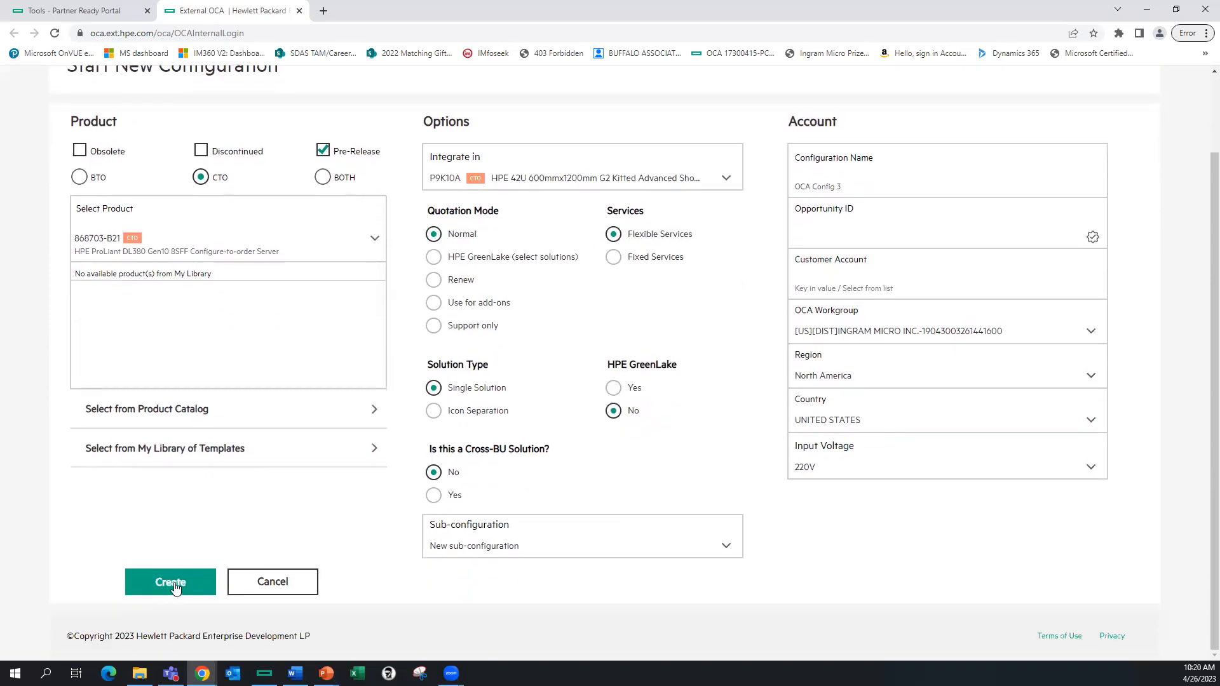
left_click(176, 588)
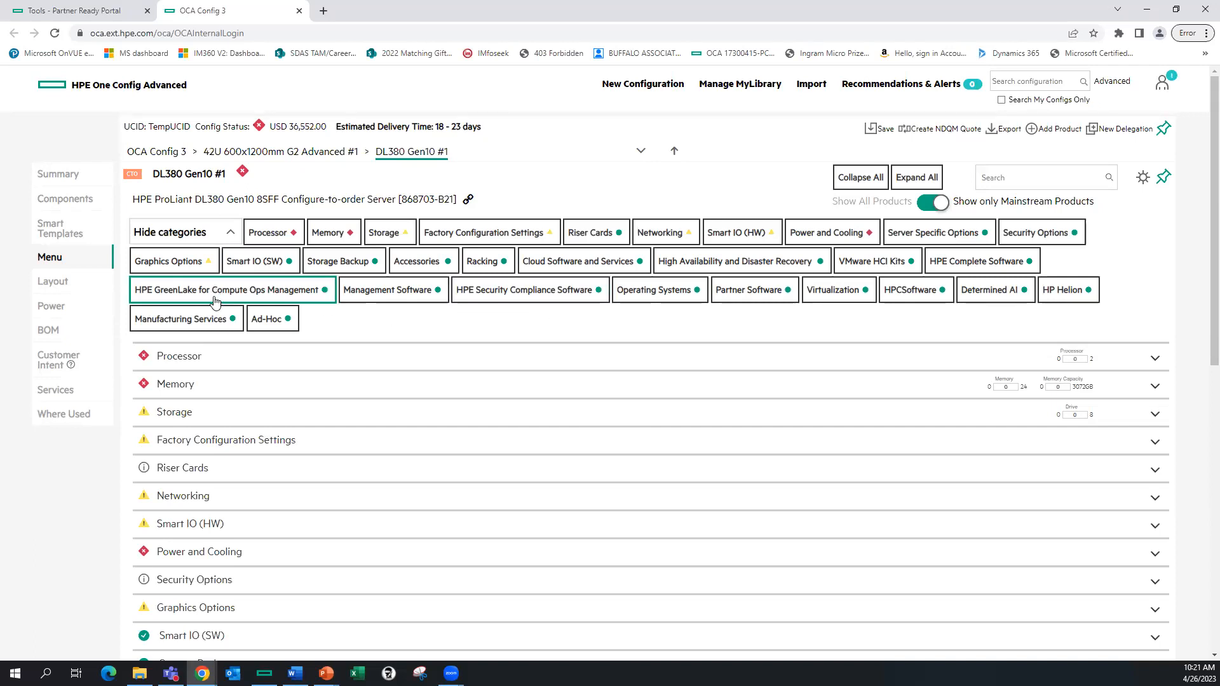
Examine the mainstream primary processors offered in the server's Processor category.
left_click(269, 236)
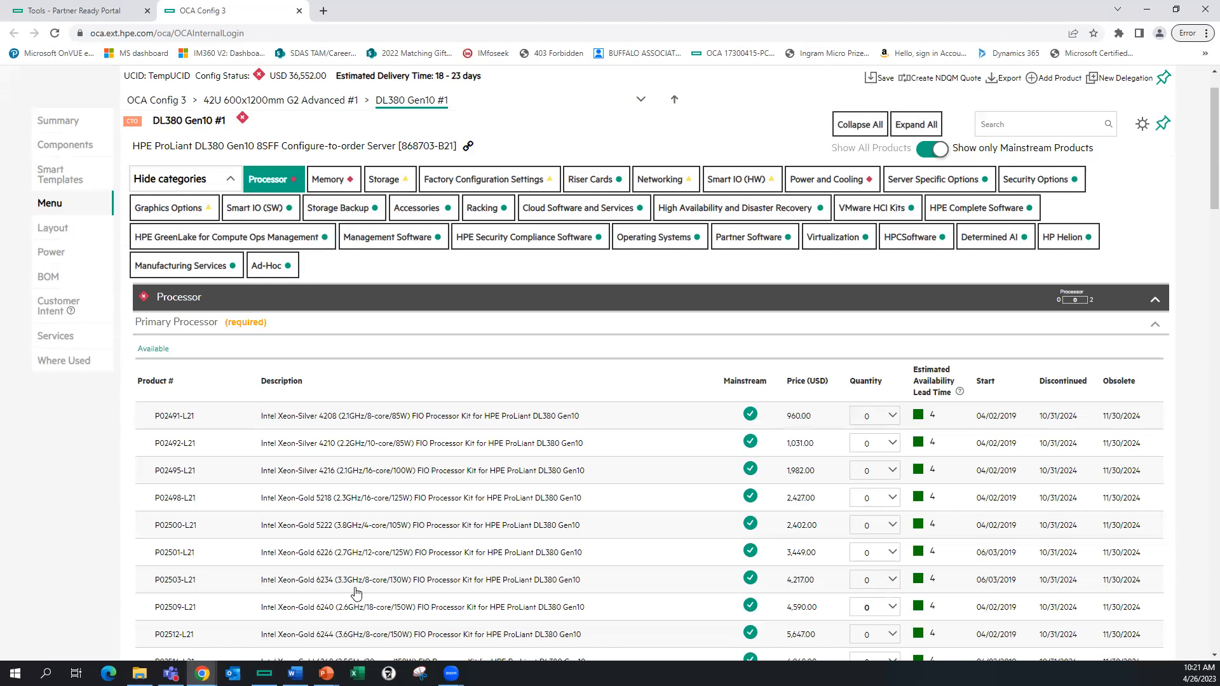
scroll(392, 530, "down", 1)
scroll(356, 445, "up", 3)
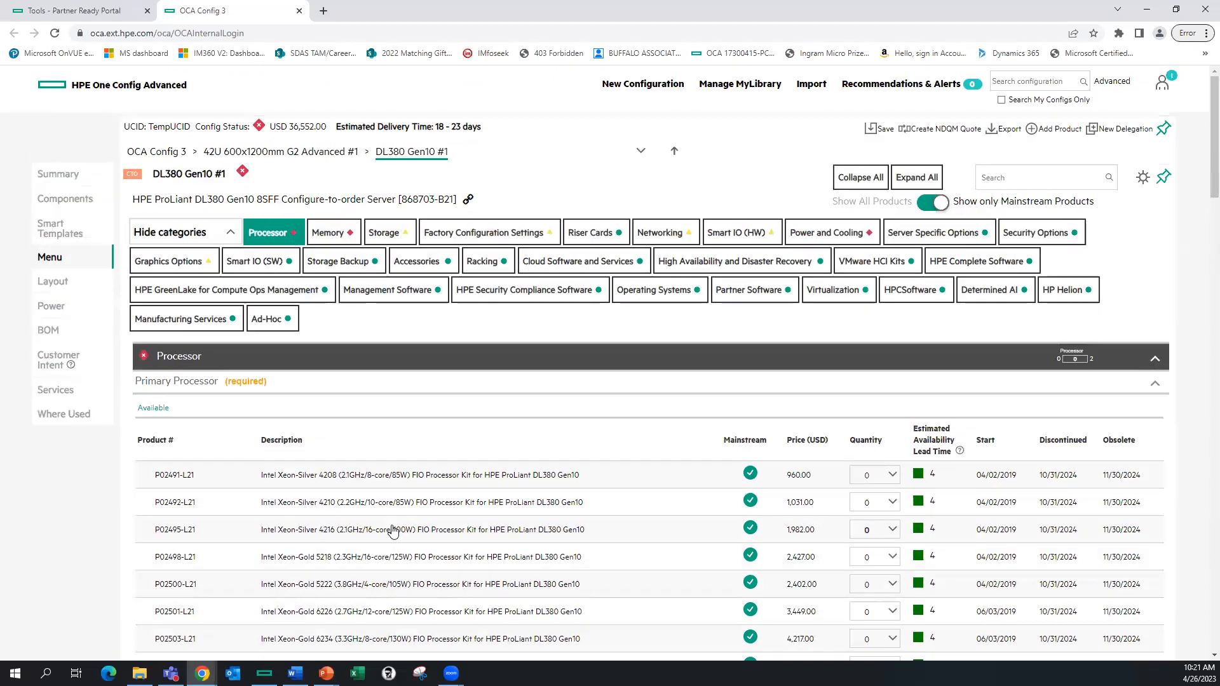
left_click(269, 237)
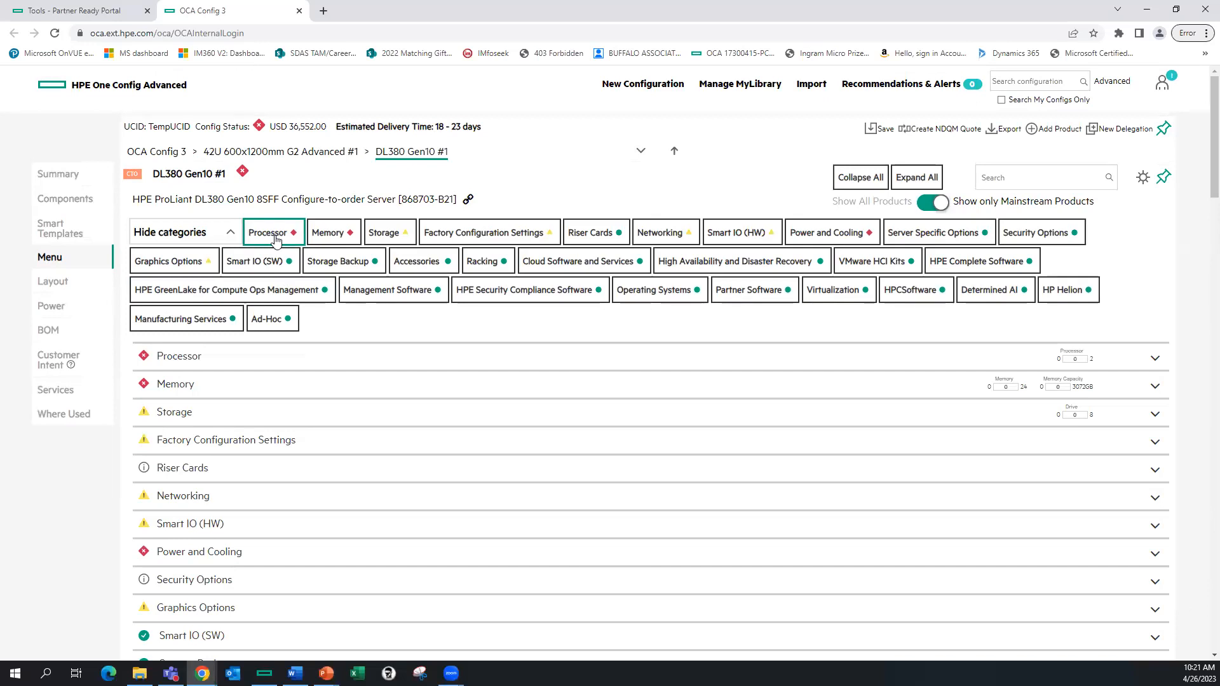
left_click(188, 360)
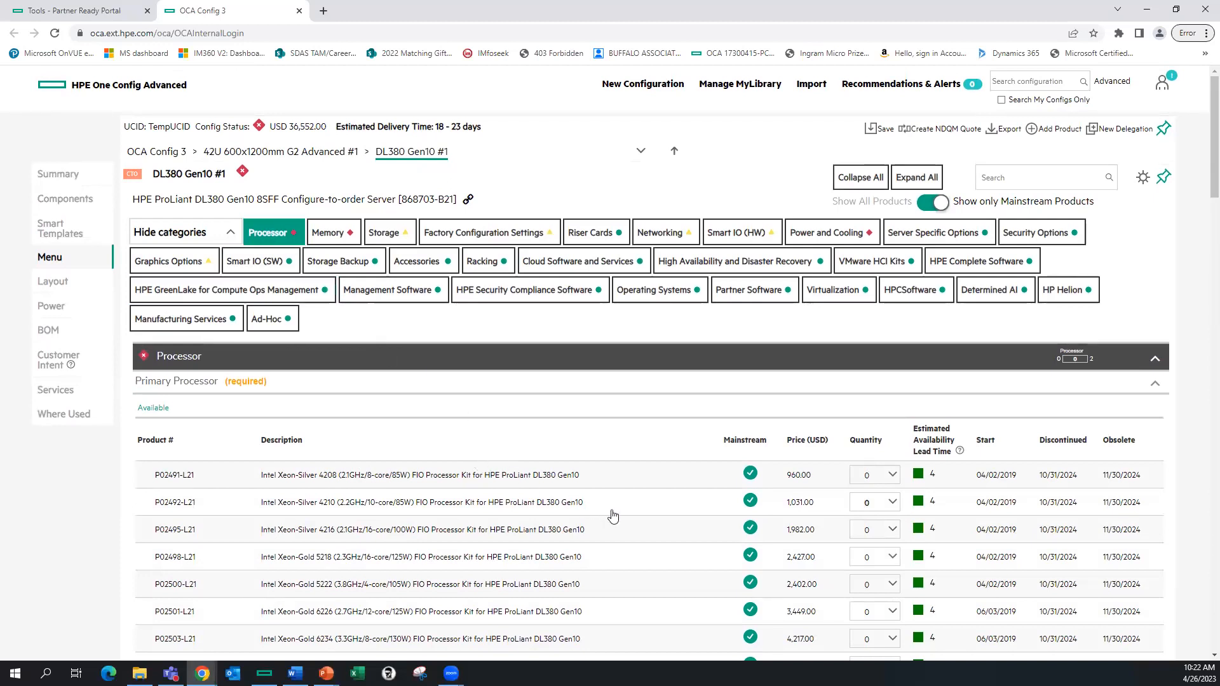
scroll(612, 515, "down", 3)
scroll(519, 551, "down", 3)
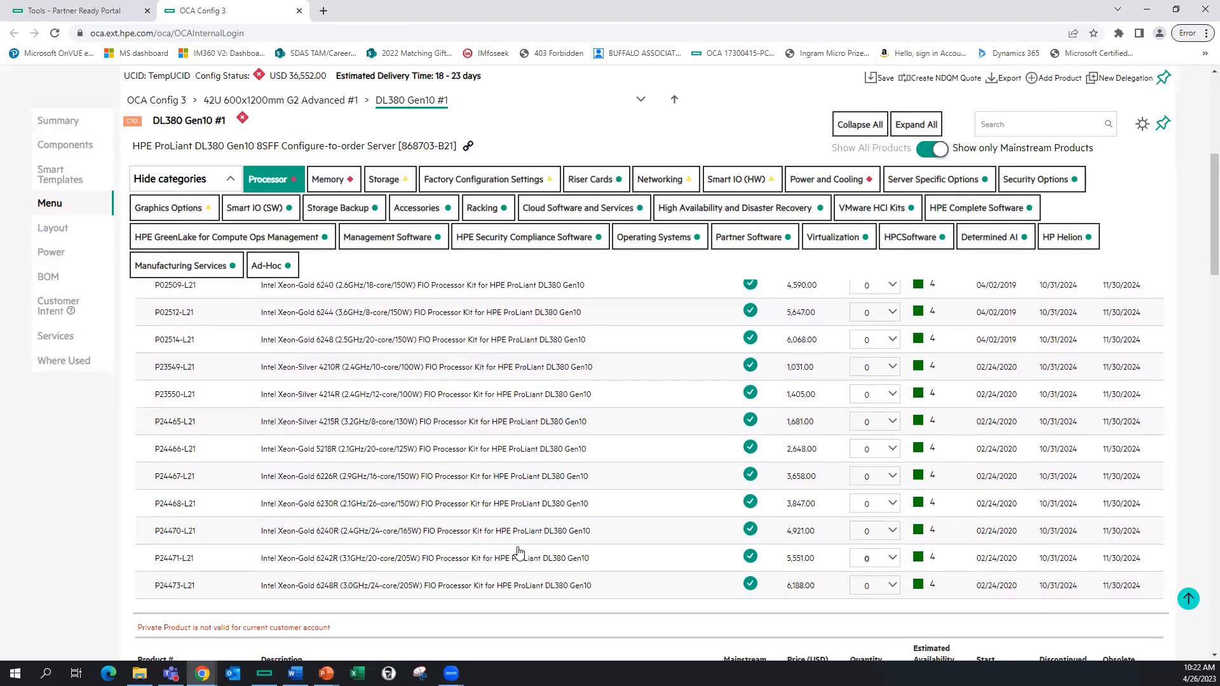
scroll(516, 546, "up", 5)
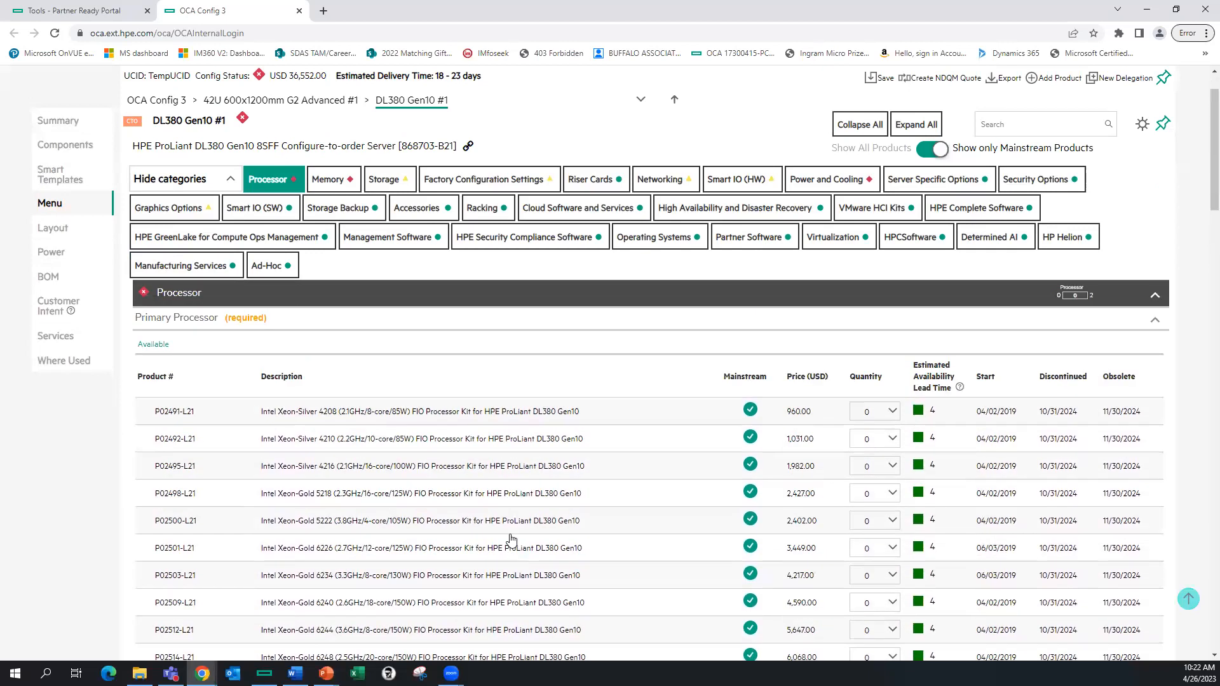
scroll(483, 482, "down", 3)
scroll(455, 510, "down", 3)
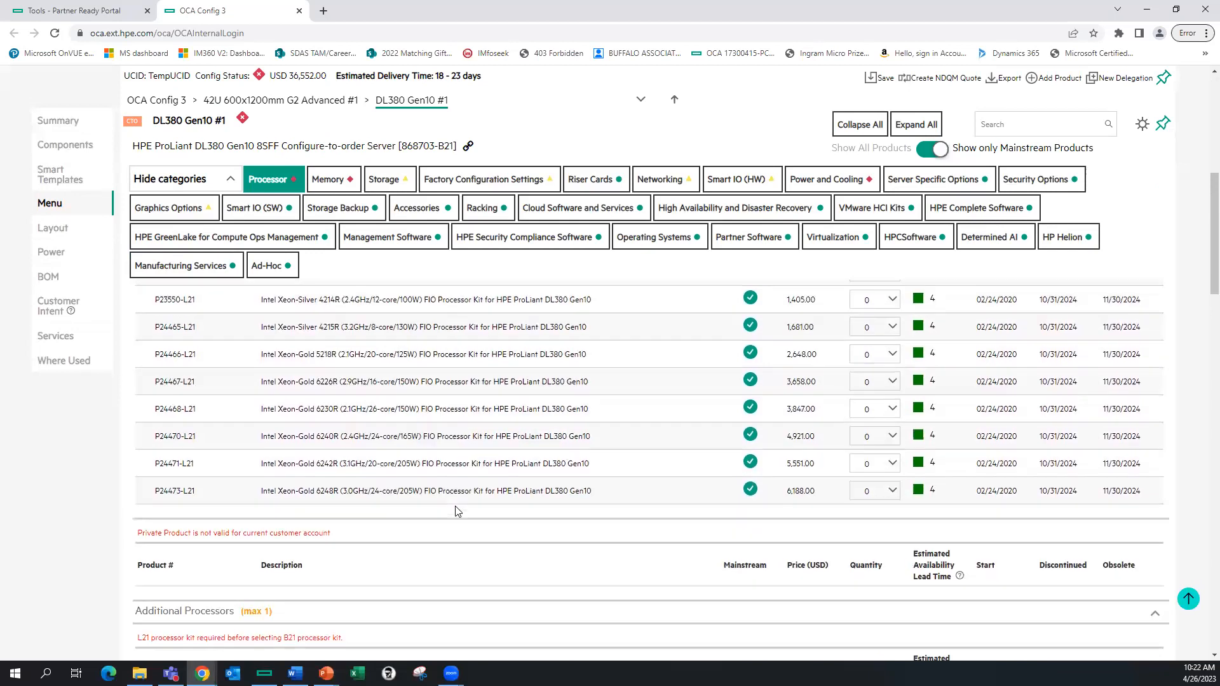
scroll(456, 512, "up", 7)
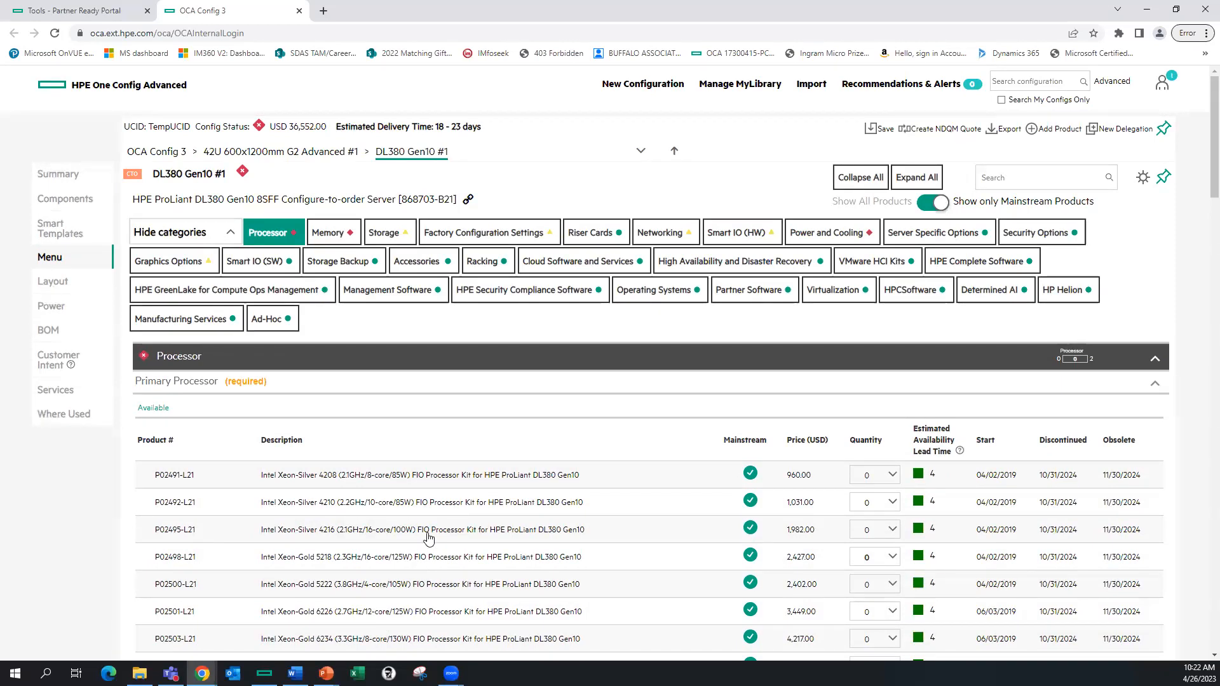
Show all products instead of only mainstream ones, confirm the choice, and look through the full primary processor list.
left_click(930, 205)
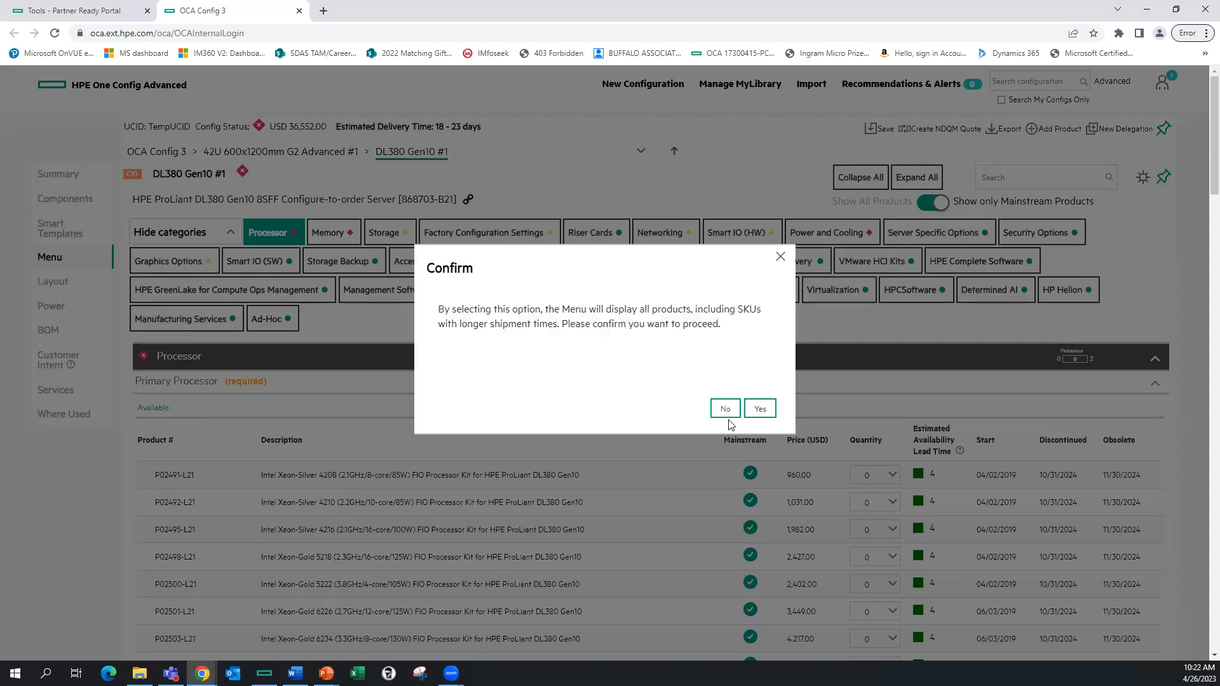
left_click(759, 409)
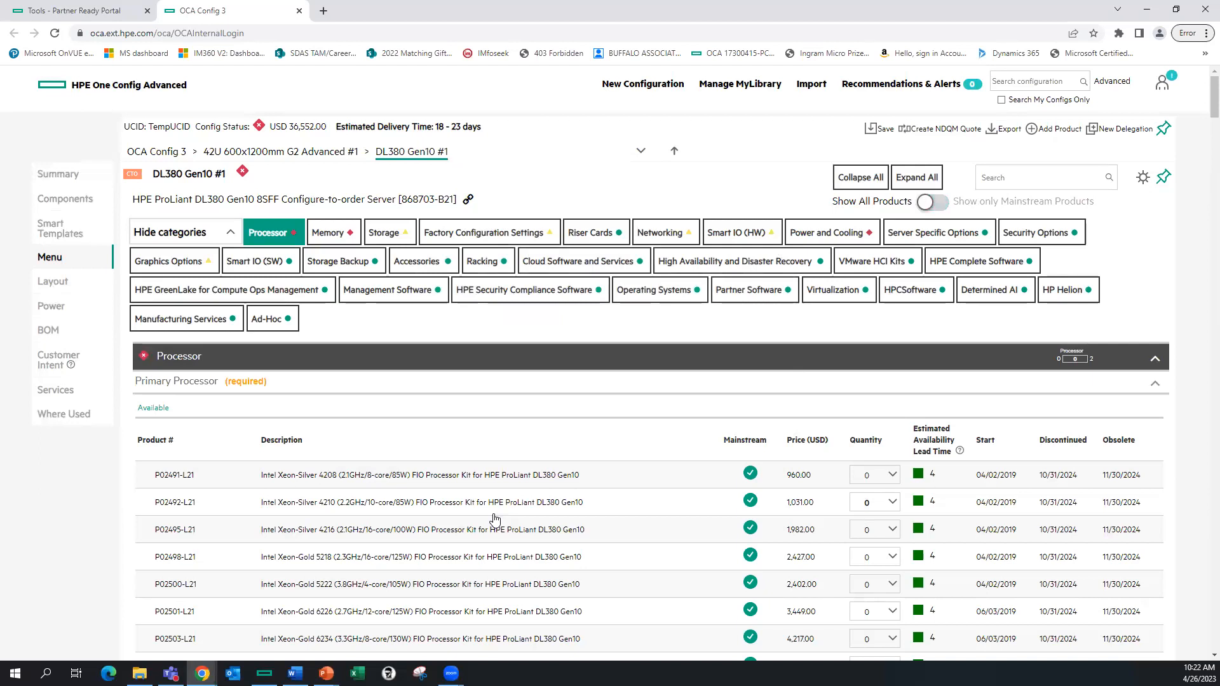
scroll(495, 518, "down", 10)
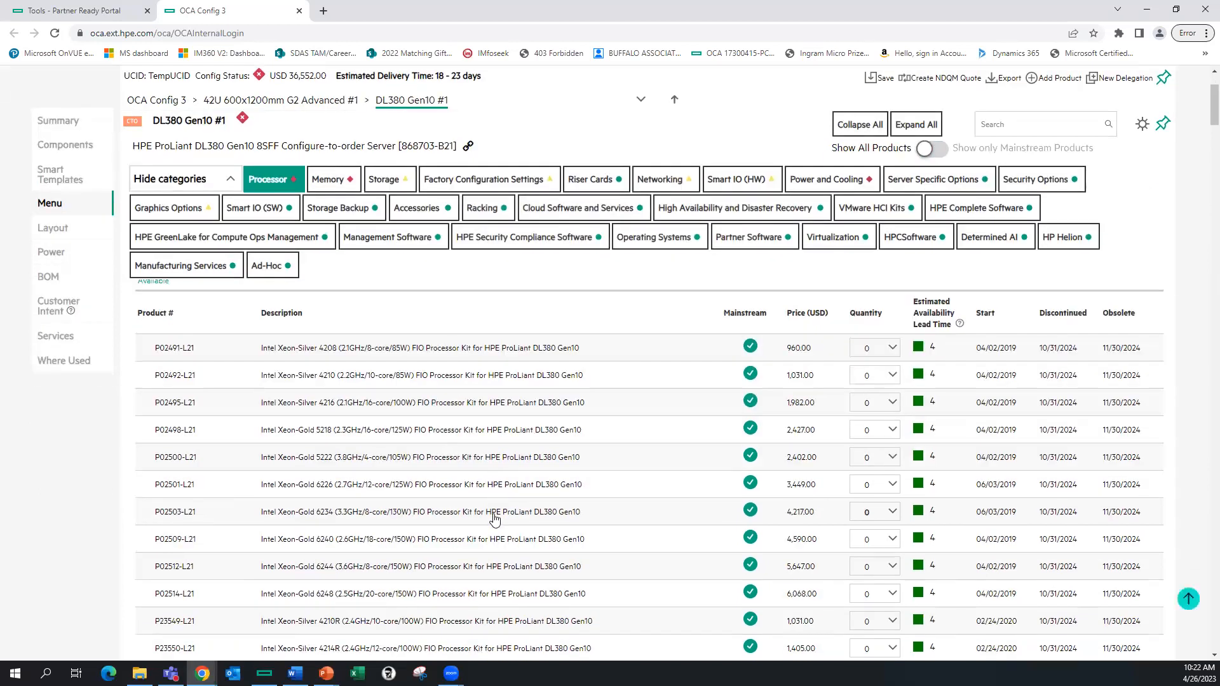
scroll(495, 518, "down", 6)
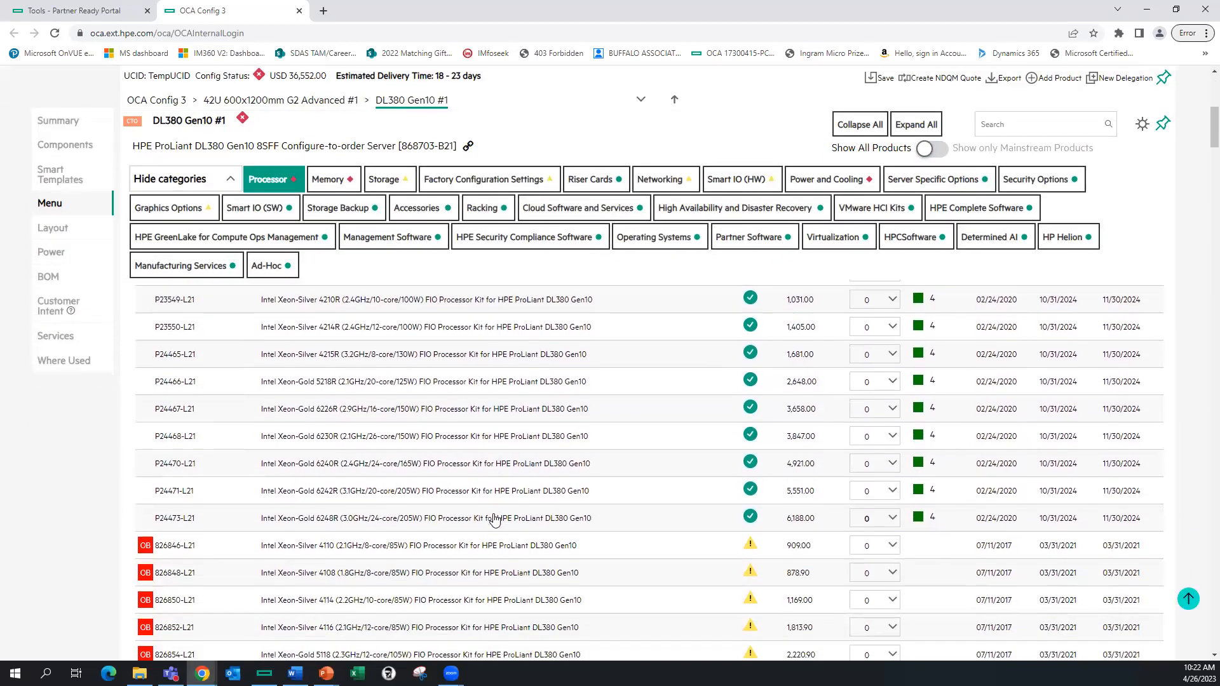
scroll(495, 518, "down", 5)
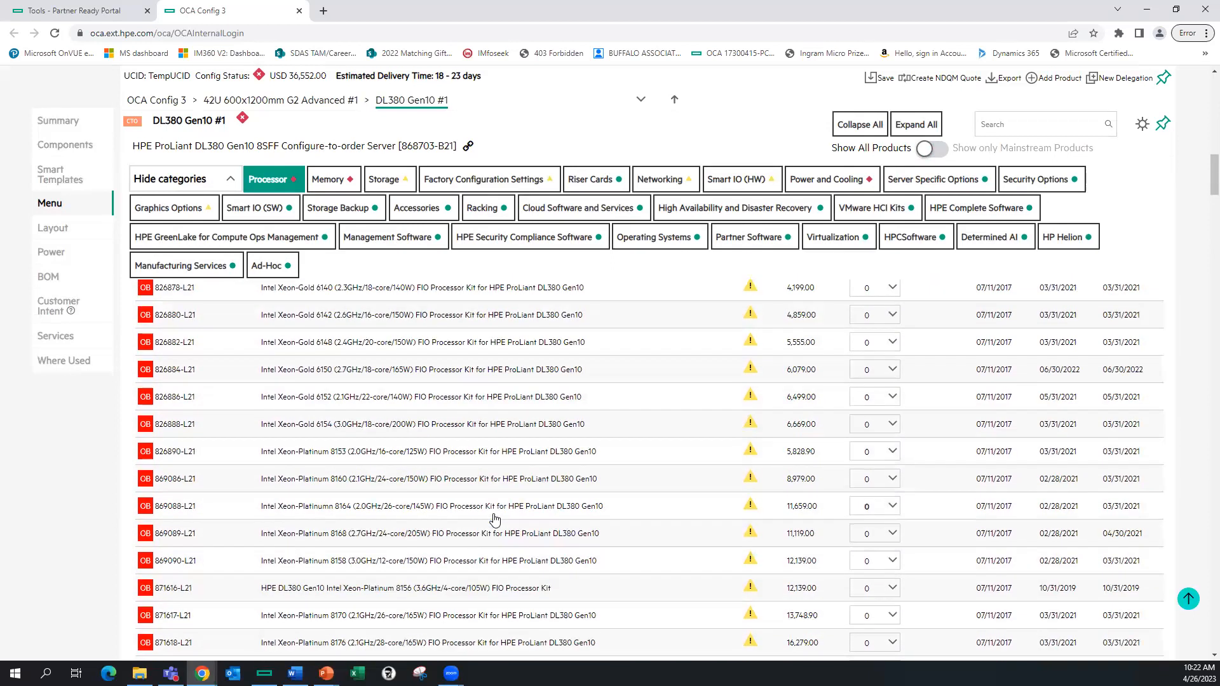
scroll(495, 518, "down", 2)
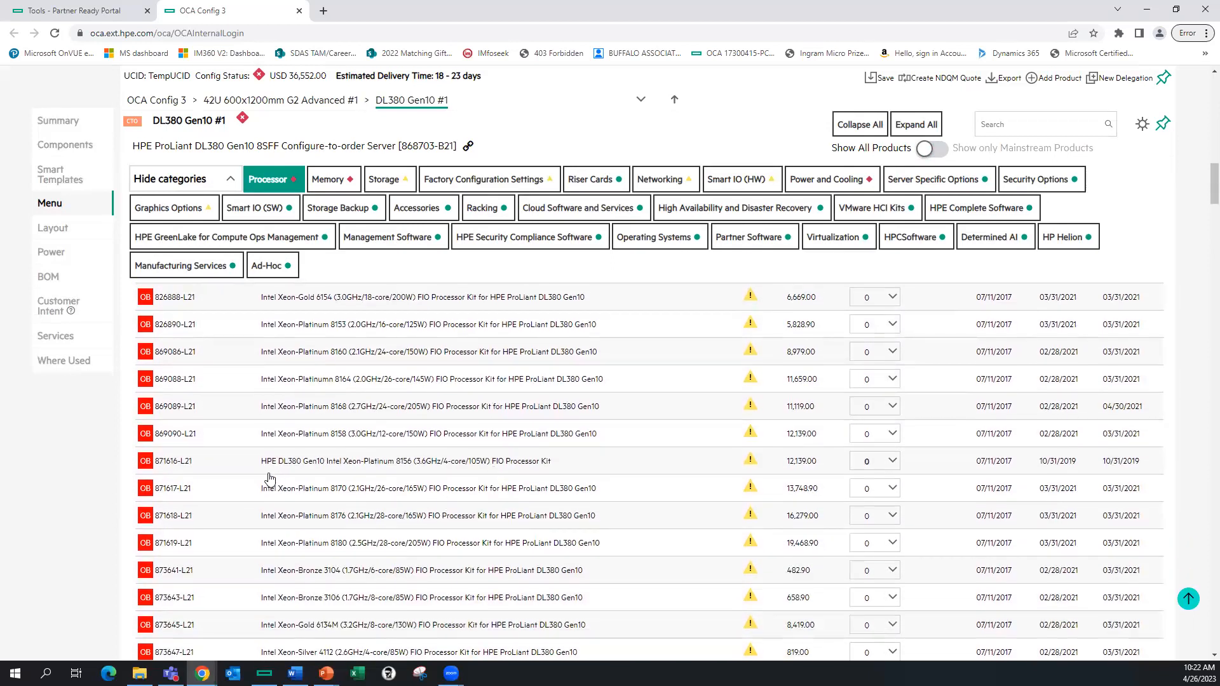
mouse_move(146, 438)
scroll(346, 449, "down", 8)
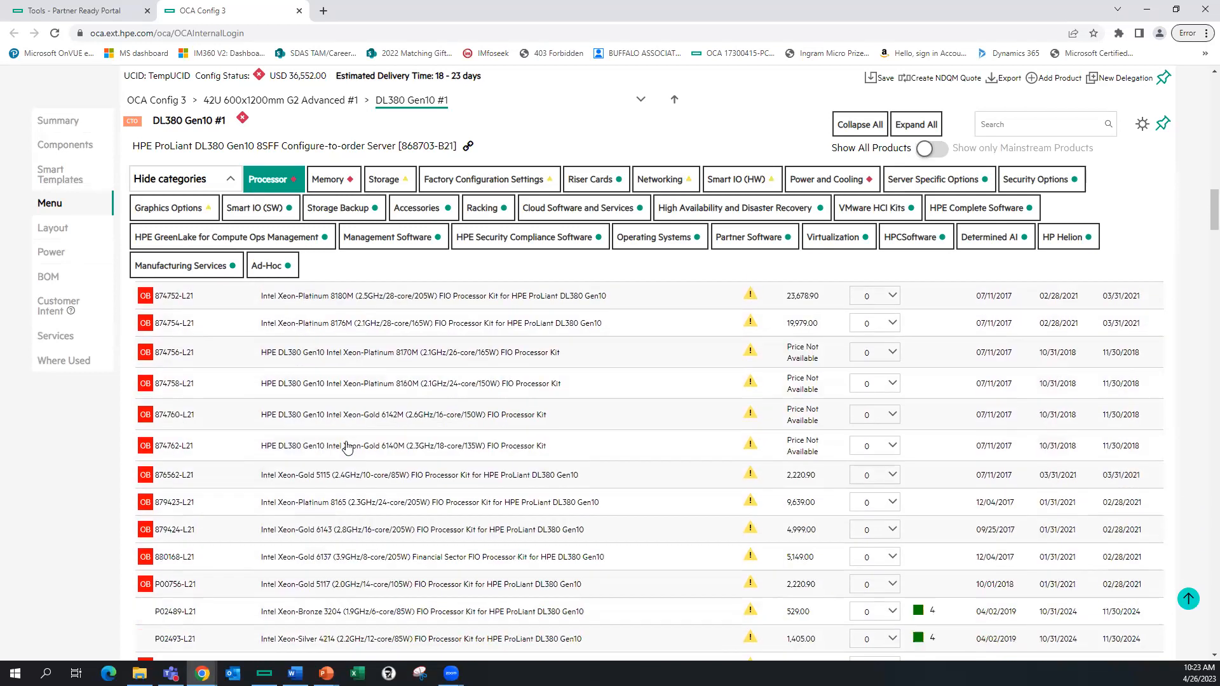
scroll(346, 447, "down", 4)
scroll(336, 489, "down", 4)
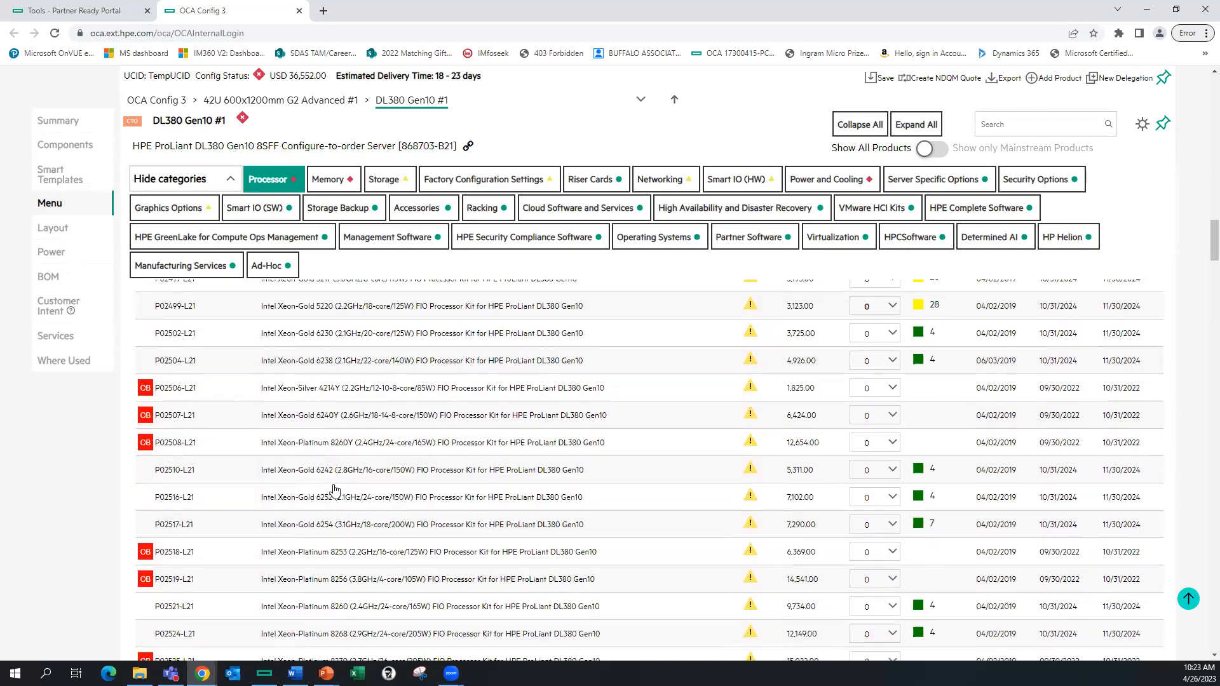
Add one Intel Xeon-Platinum 8260 primary processor, P02521-L21, and one matching additional processor, P02521-B21.
left_click(892, 605)
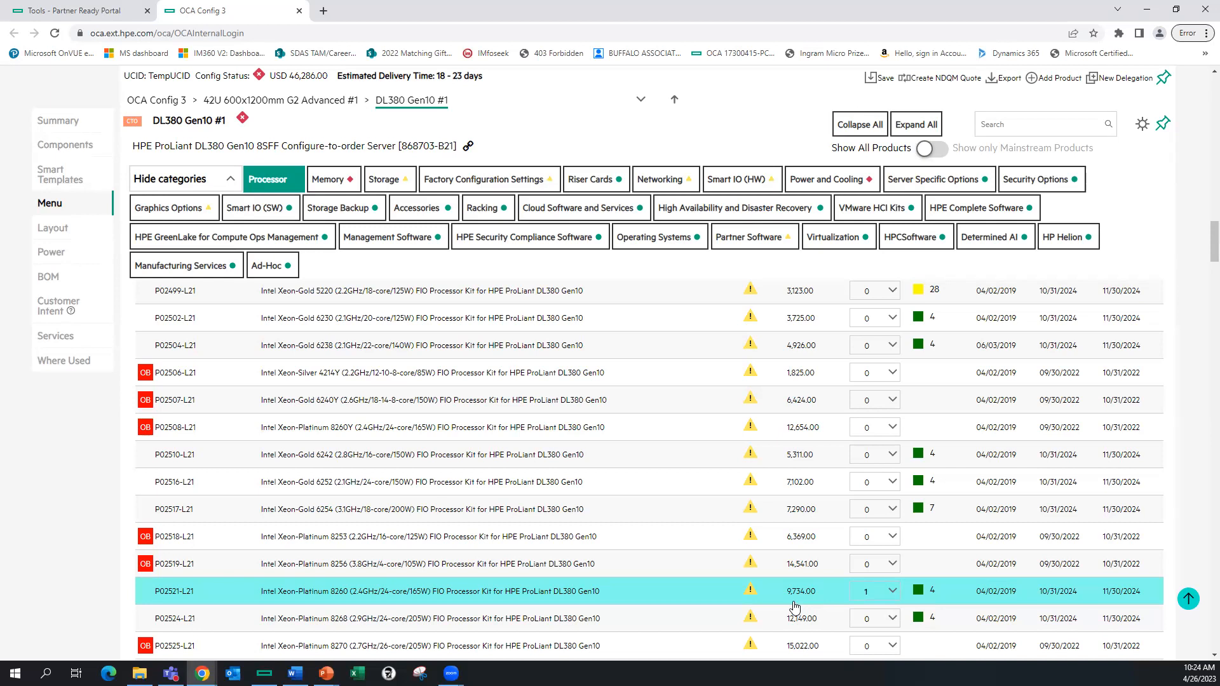
scroll(794, 608, "down", 8)
scroll(794, 608, "down", 10)
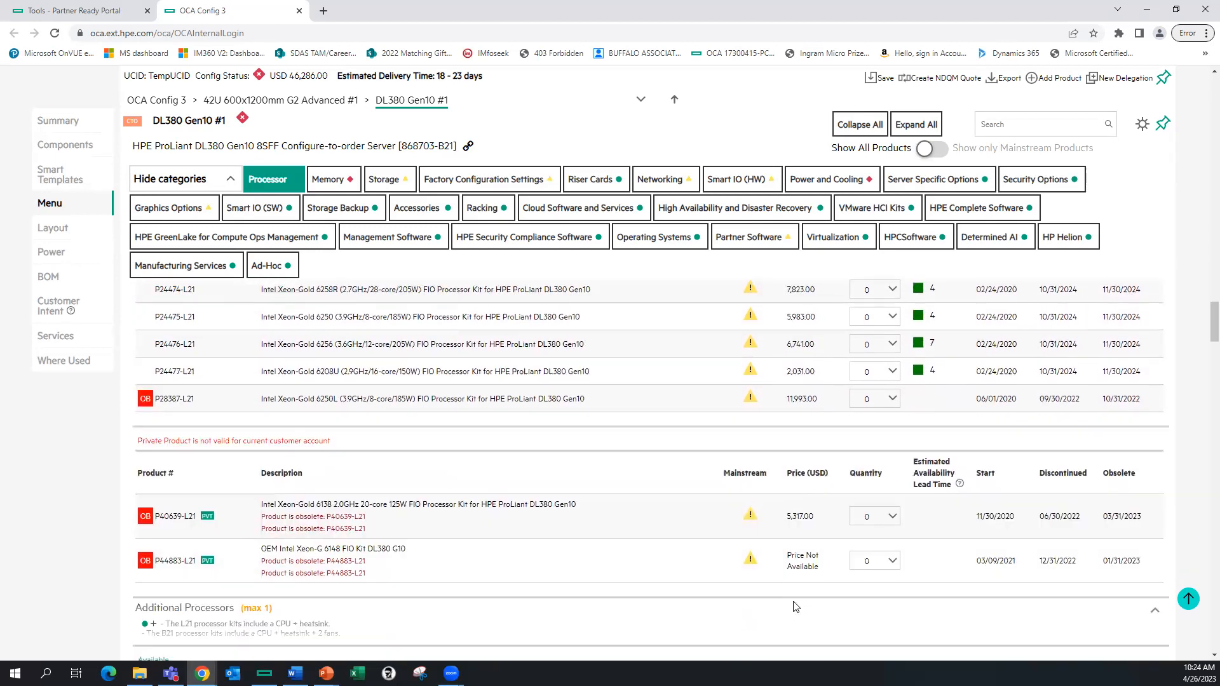
scroll(795, 606, "down", 3)
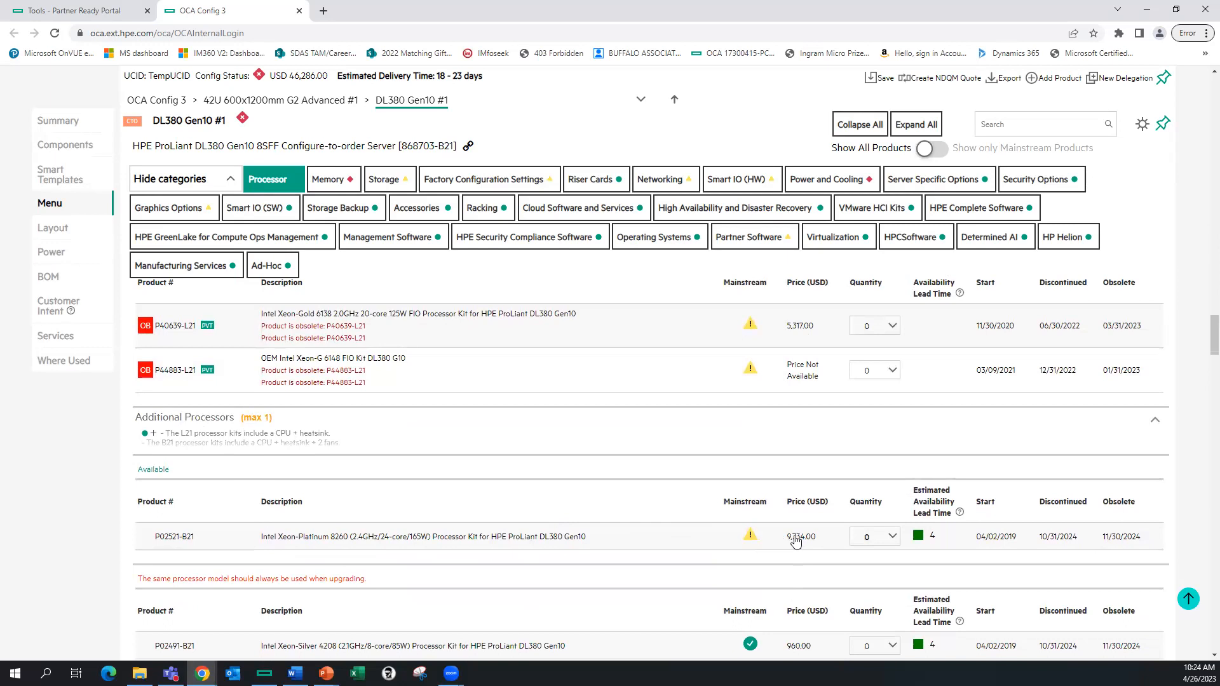
left_click(894, 537)
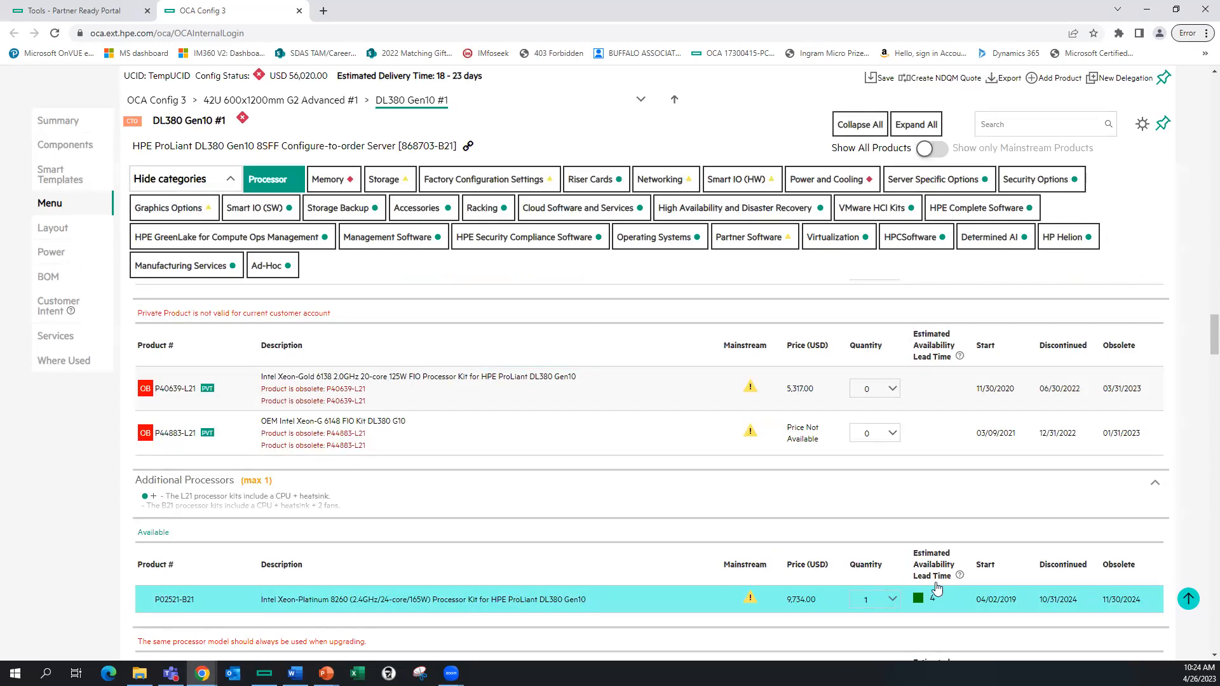
In the Memory category, set the quantity of the HPE 32GB Dual Rank x4 DDR4-2933 kit P00924-B21 to 4.
scroll(939, 594, "down", 2)
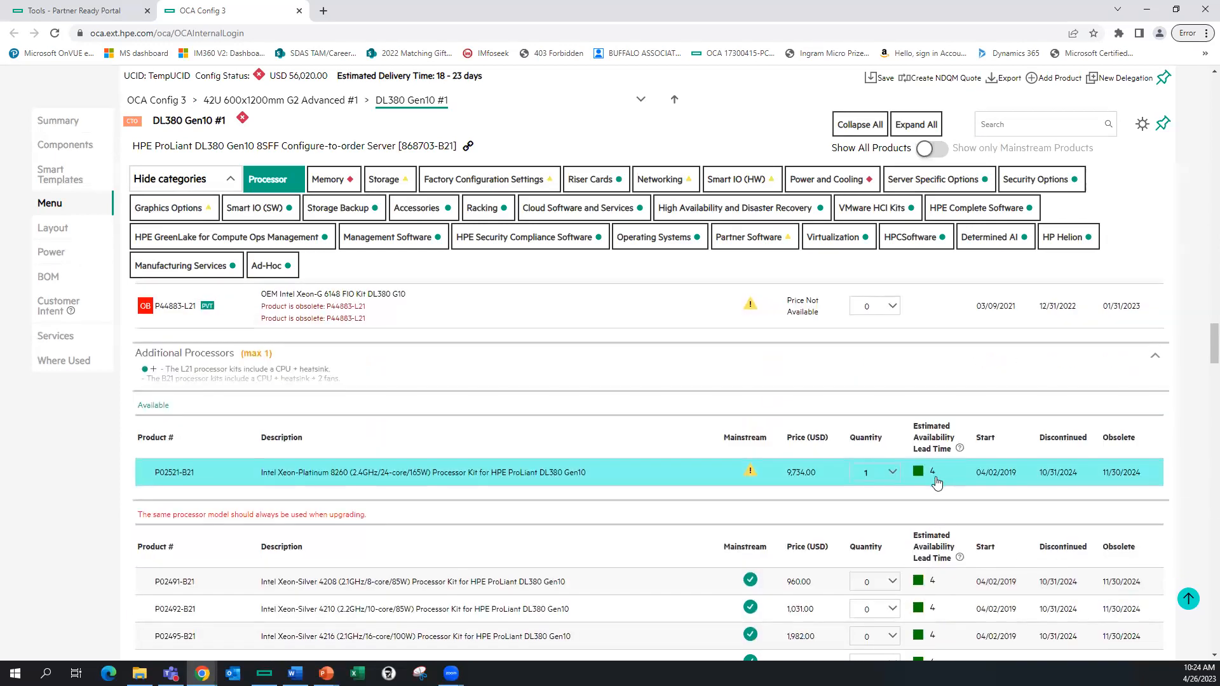
scroll(911, 500, "down", 10)
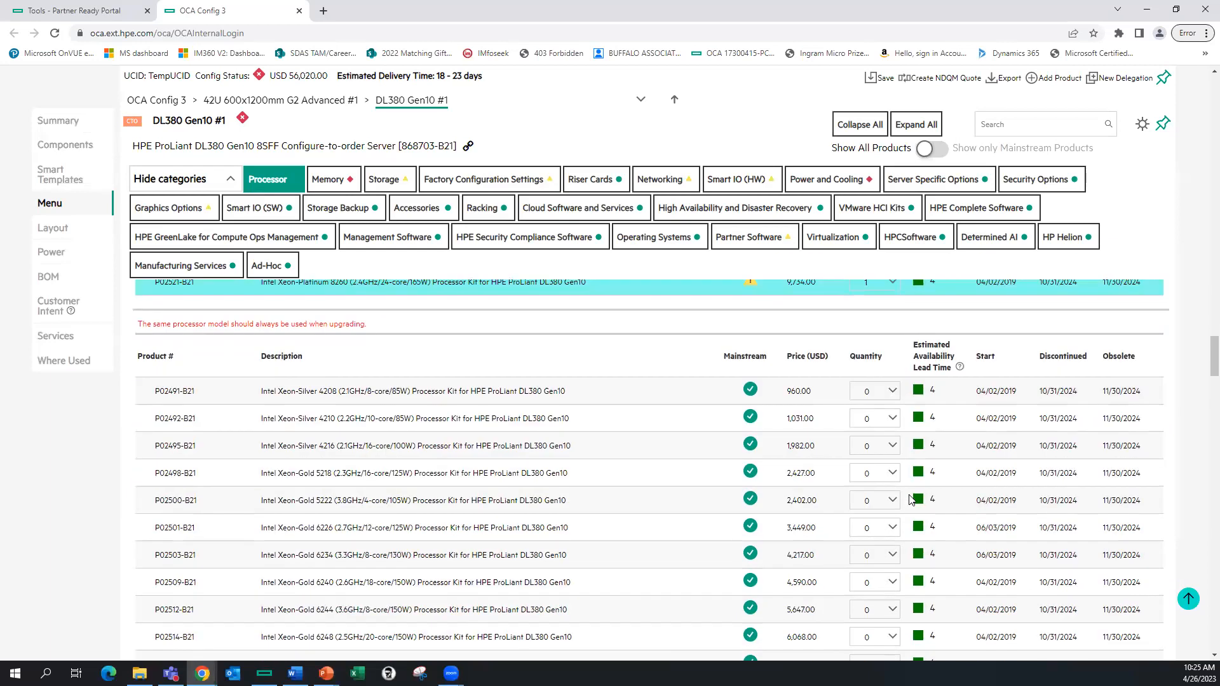
scroll(911, 500, "down", 4)
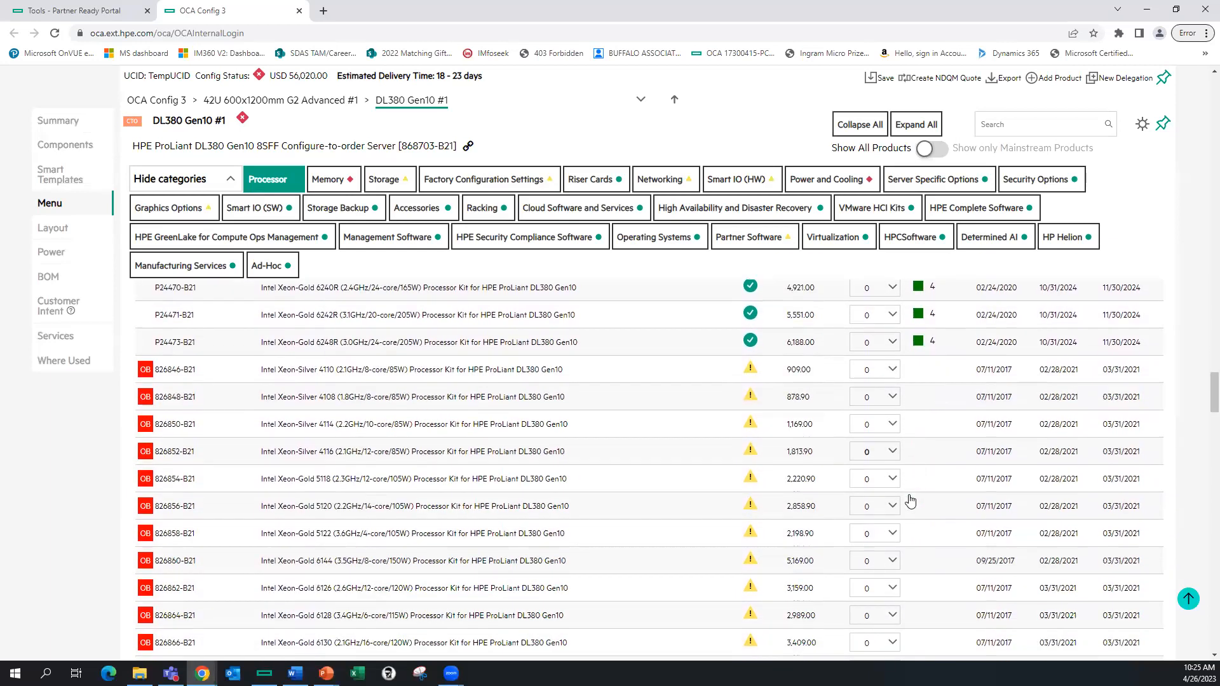
scroll(911, 500, "down", 2)
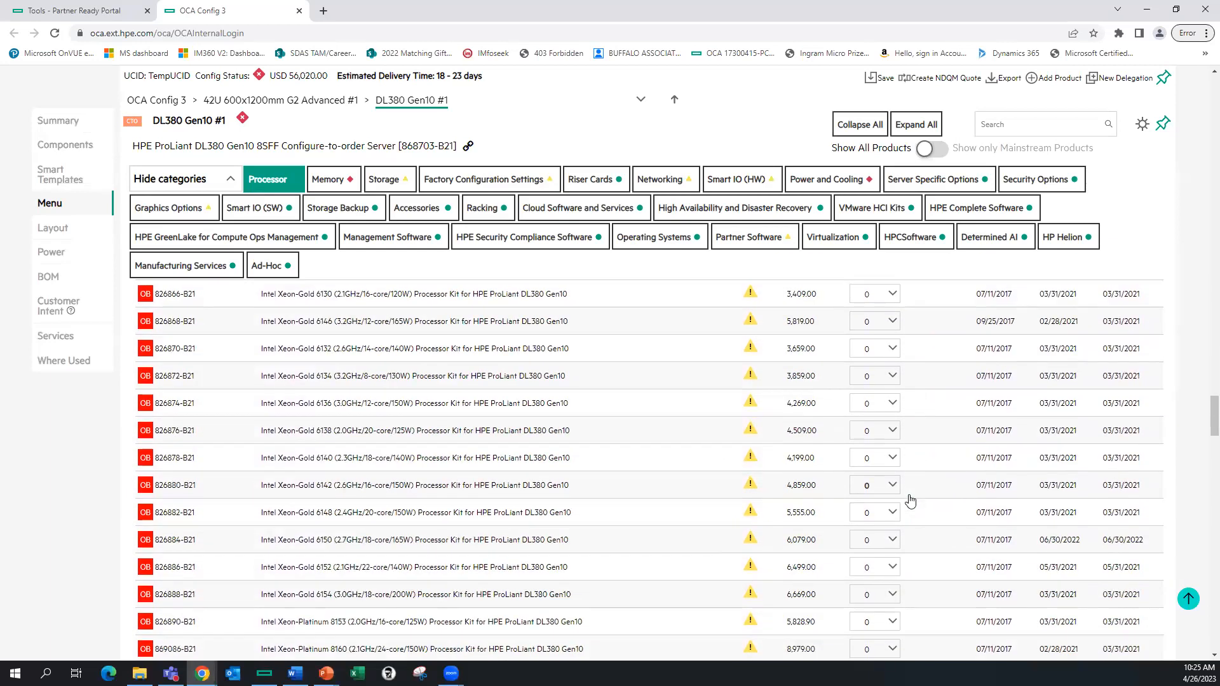
scroll(911, 500, "down", 10)
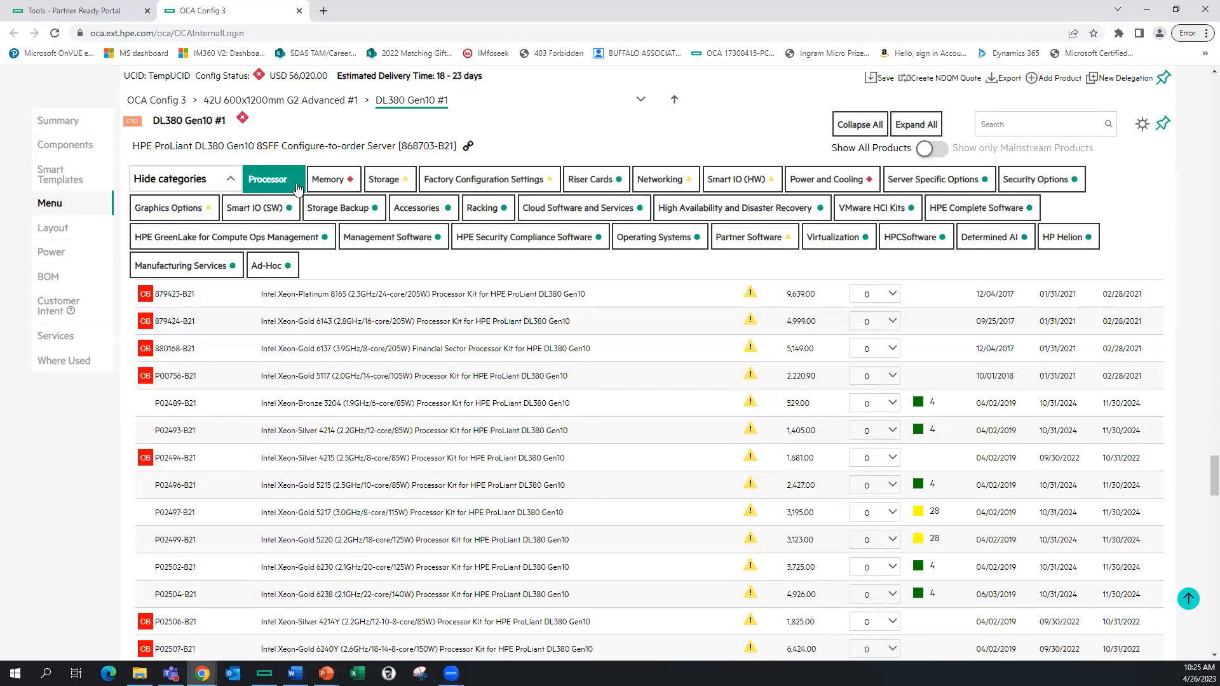
left_click(327, 182)
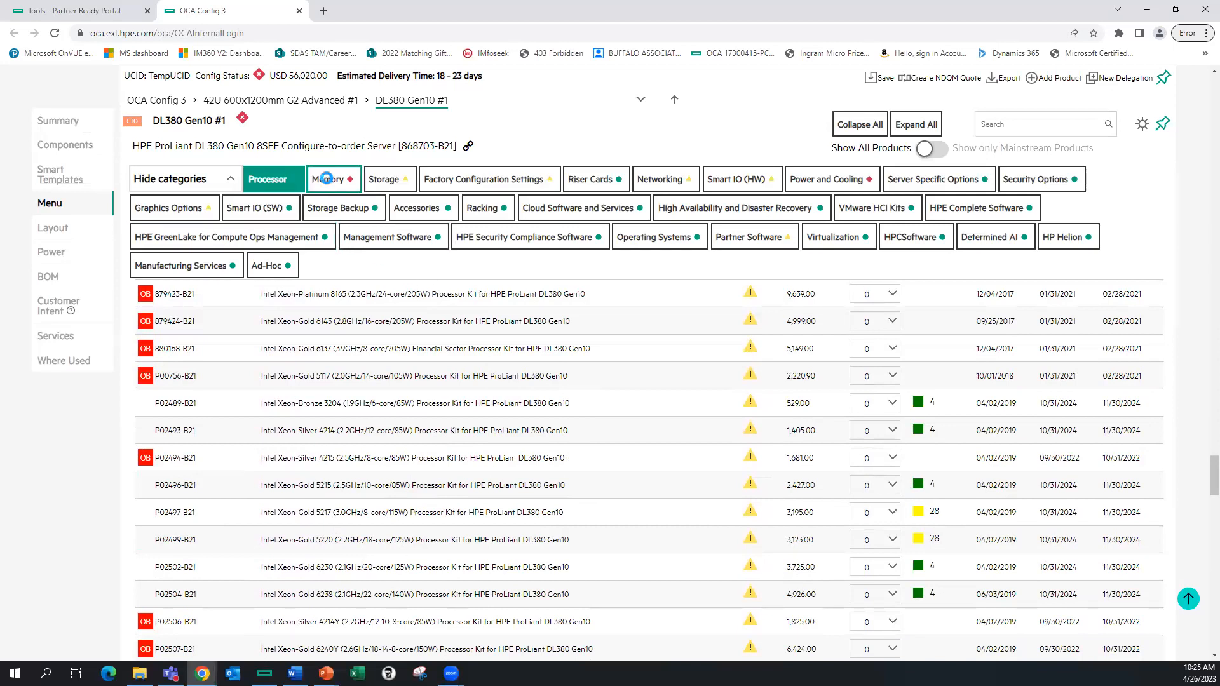
left_click(282, 181)
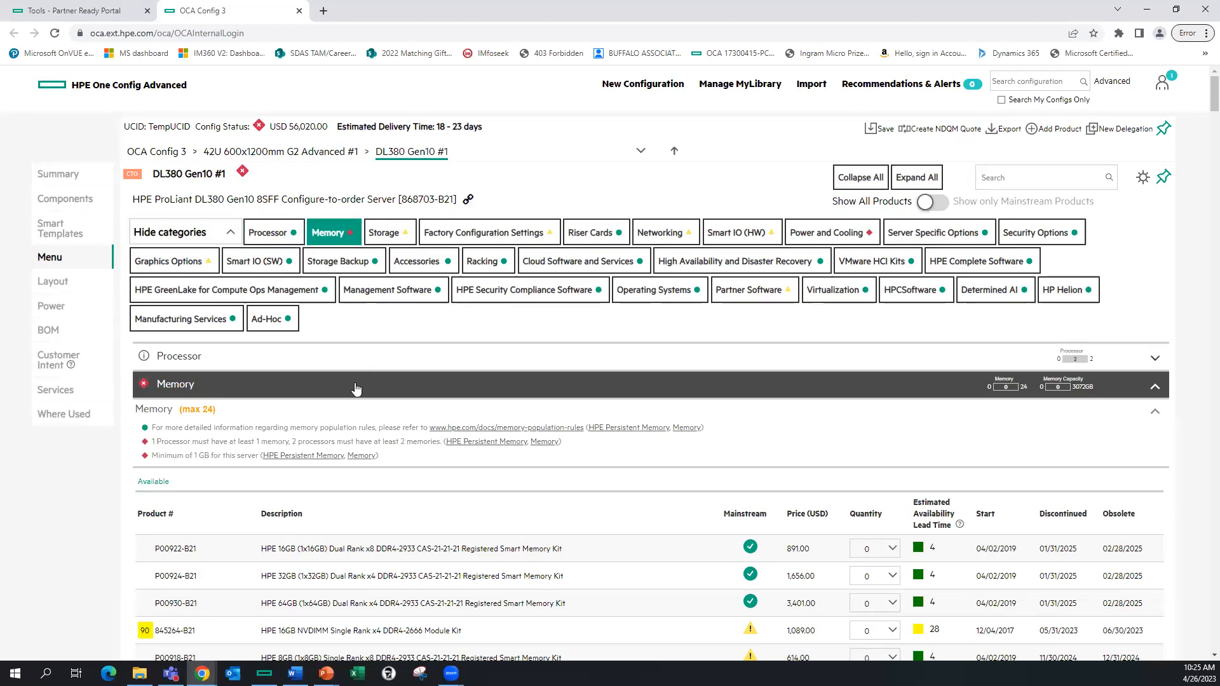
scroll(531, 543, "down", 2)
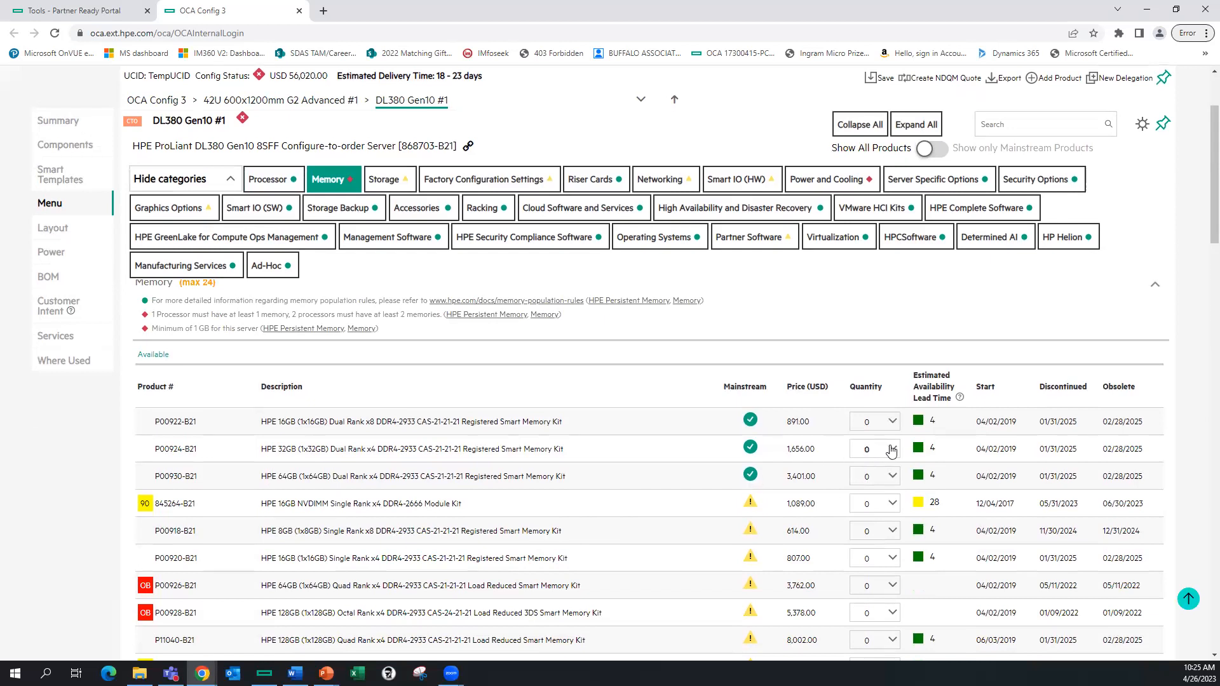
left_click(893, 447)
type("4")
key("Return")
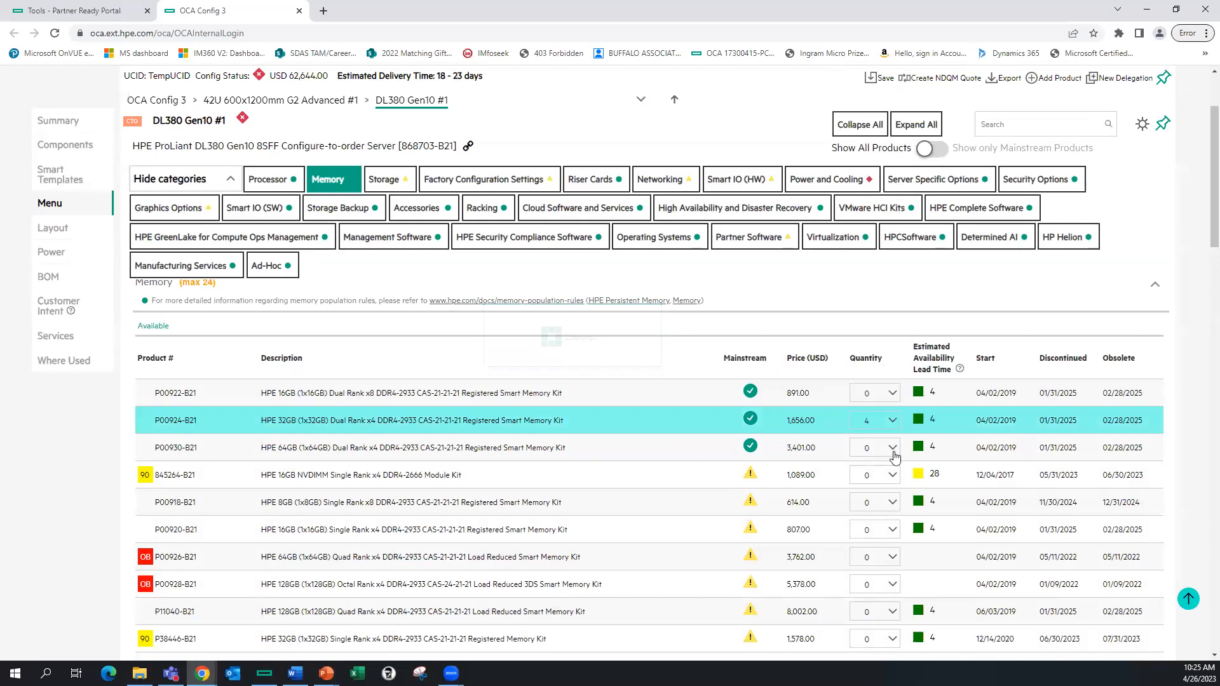
In the Power and Cooling category, set the quantity of the HPE 800W Flex Slot Platinum power supply kit 865414-B21 to 2.
left_click(832, 182)
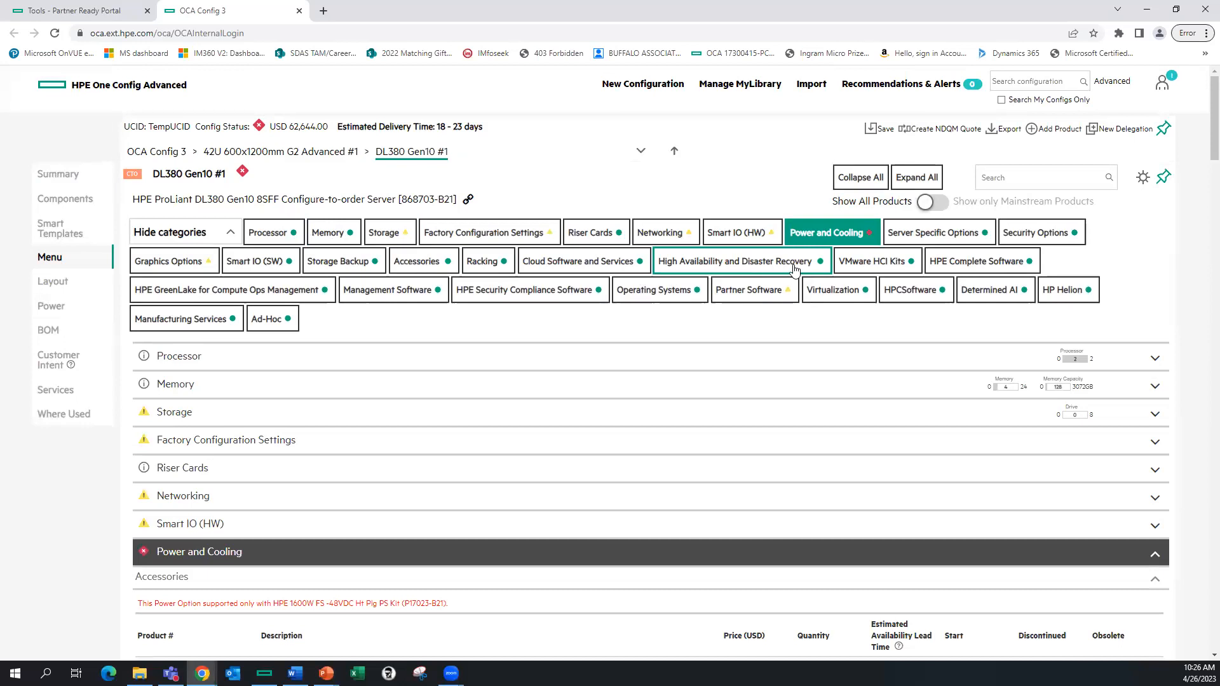
left_click(833, 240)
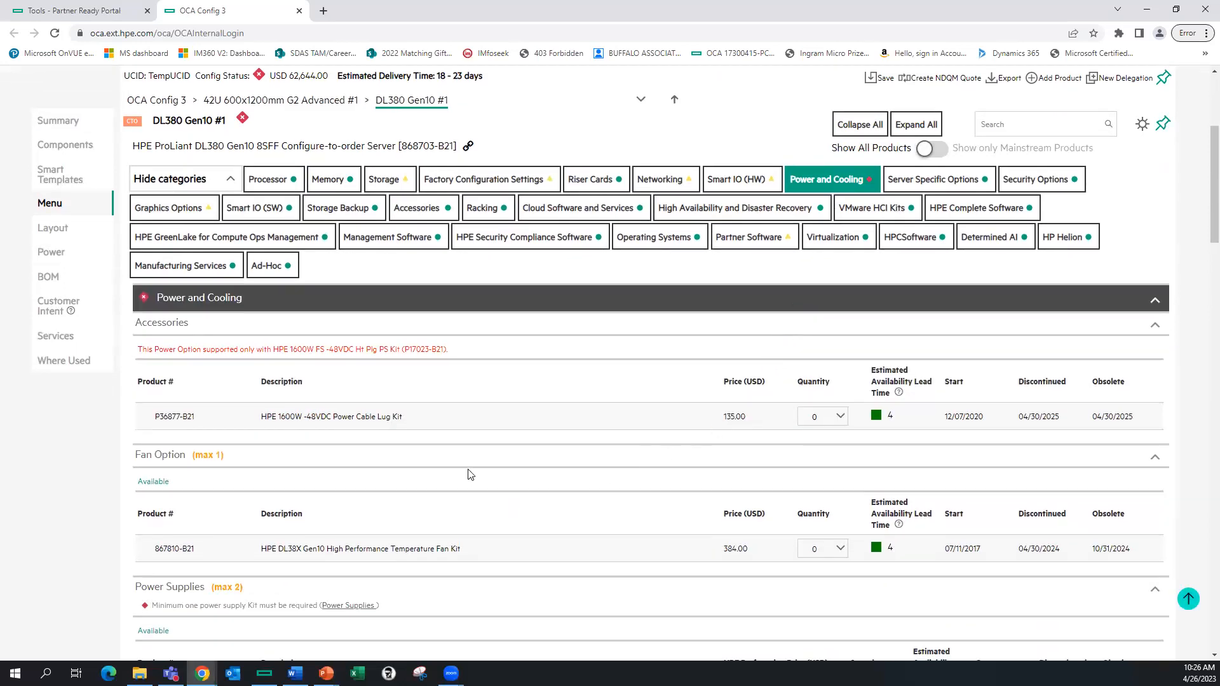
scroll(689, 496, "down", 4)
scroll(441, 576, "down", 1)
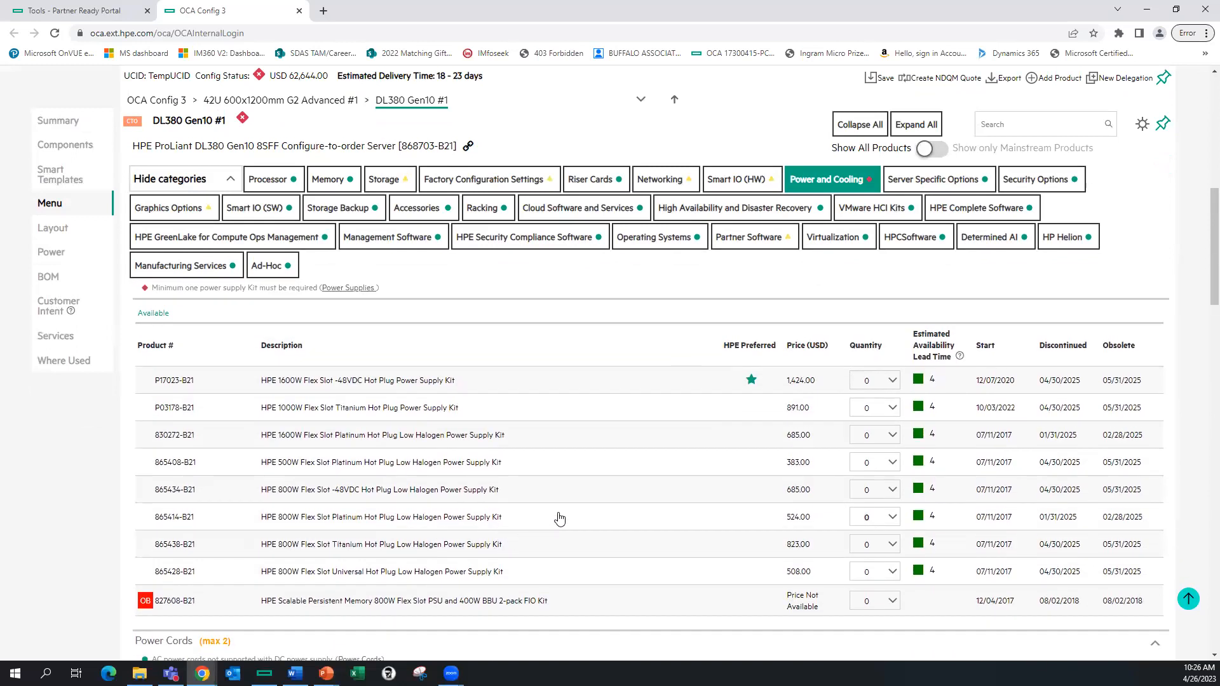
left_click(893, 520)
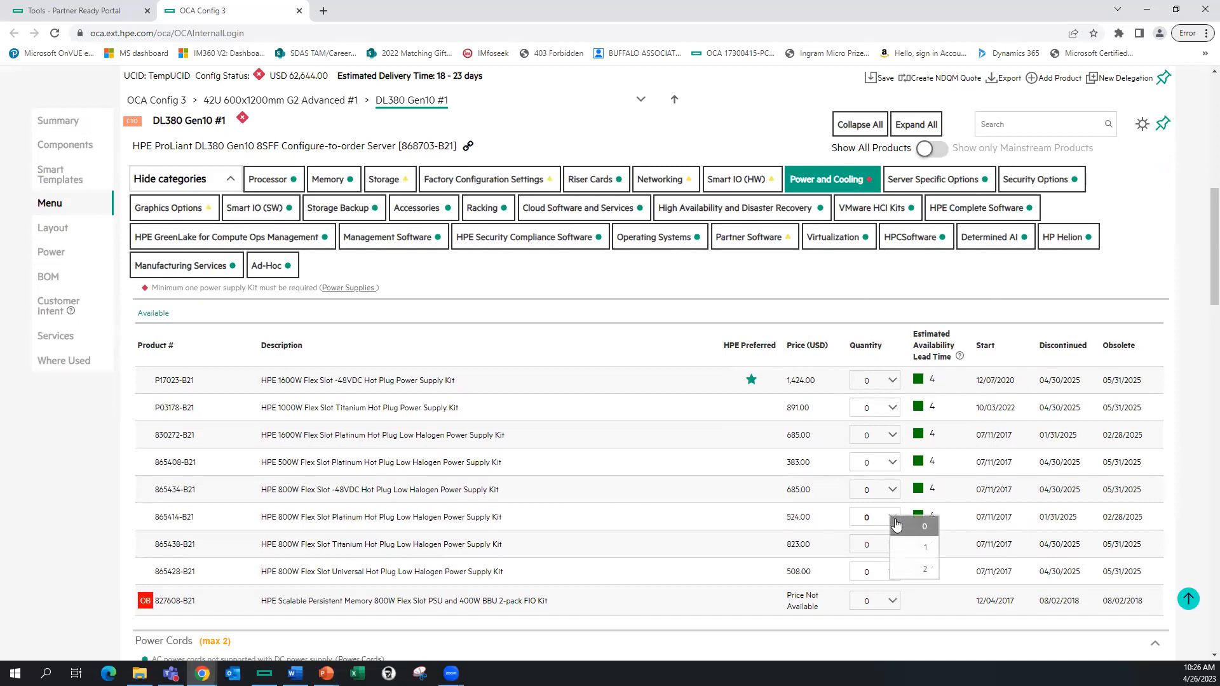
left_click(914, 569)
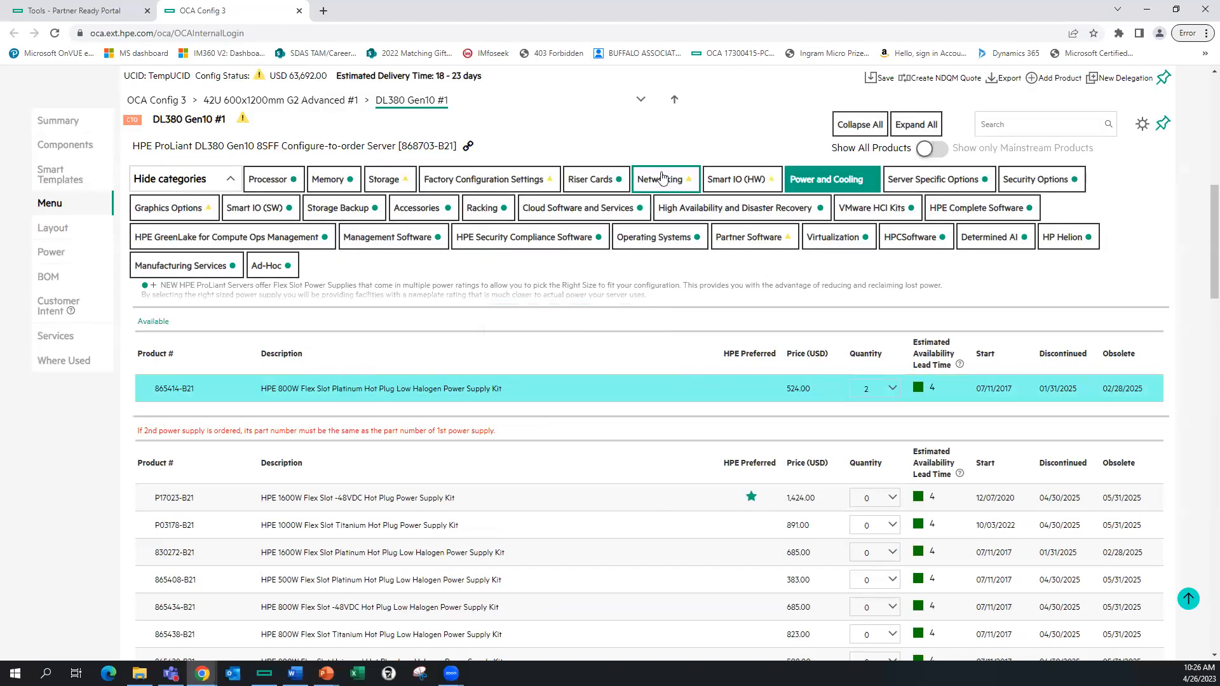
Examine the adapter groups offered in the Networking category, from CNA PCIe through FlexibleLOM and Ethernet PCIe to Ethernet cables.
left_click(661, 181)
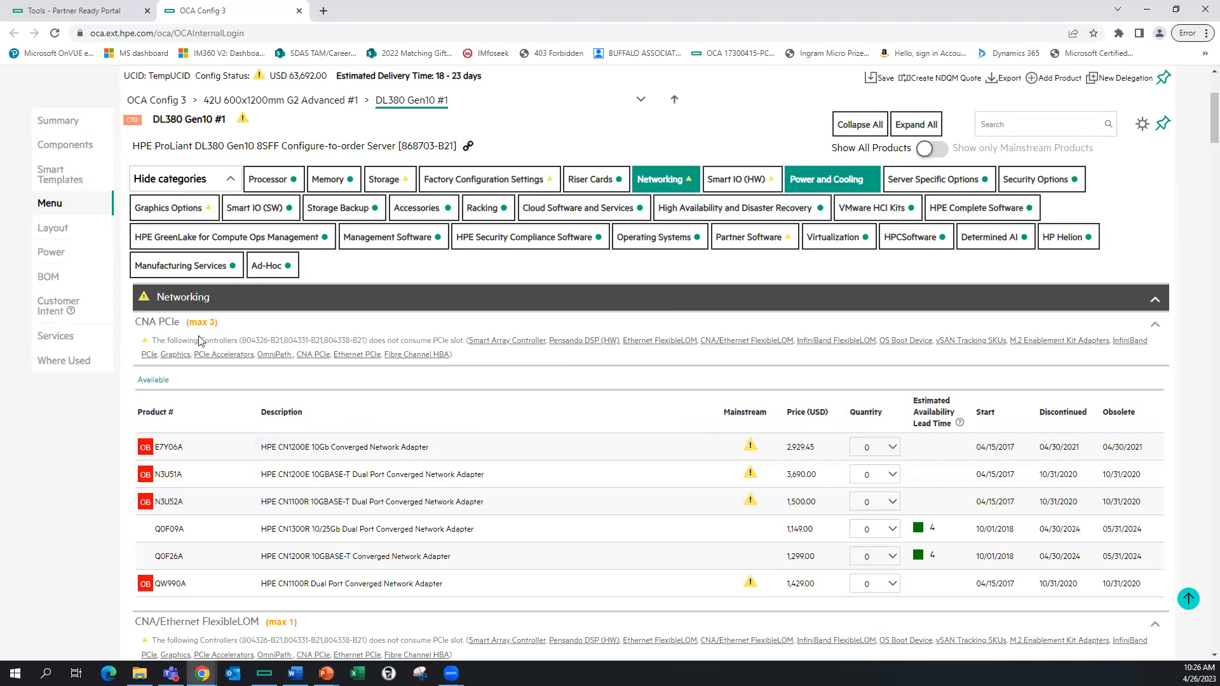
scroll(253, 426, "down", 4)
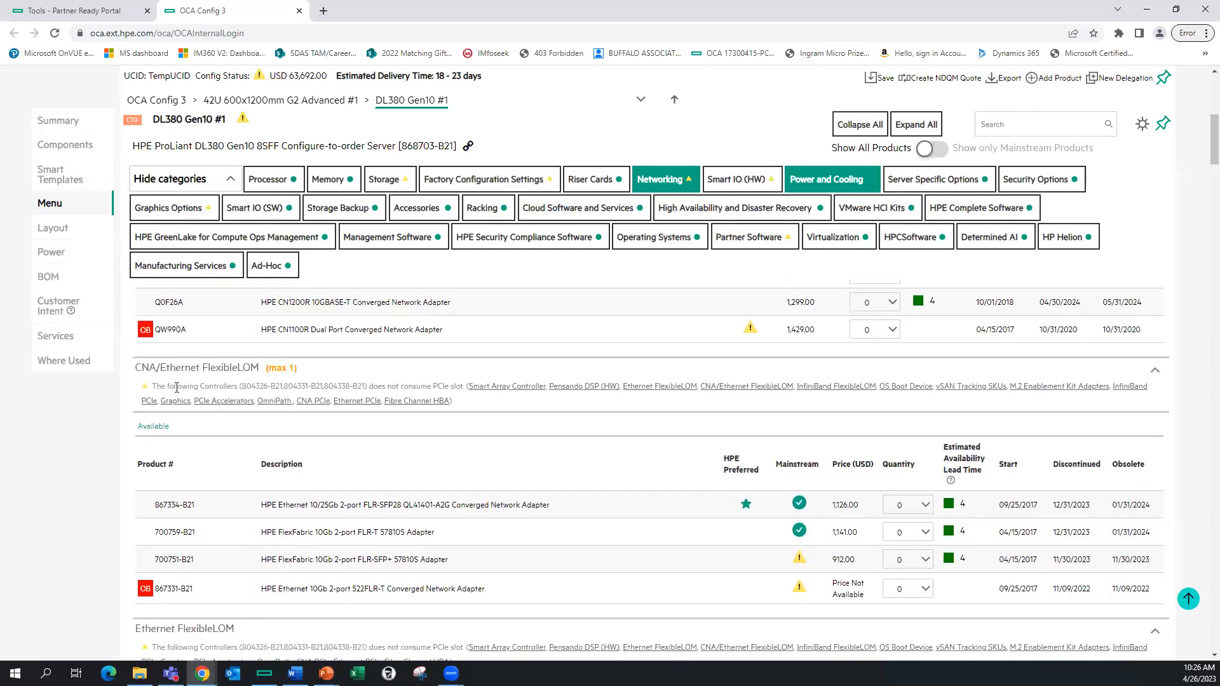
scroll(201, 414, "down", 3)
scroll(201, 415, "down", 1)
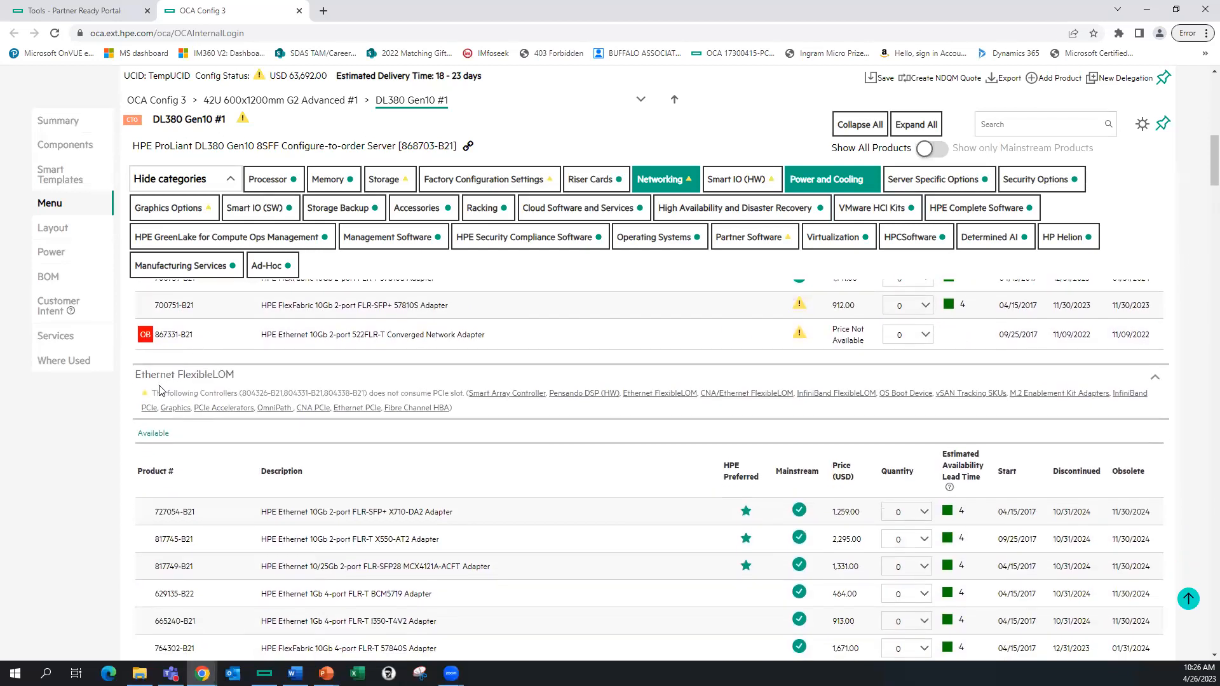
scroll(262, 385, "down", 8)
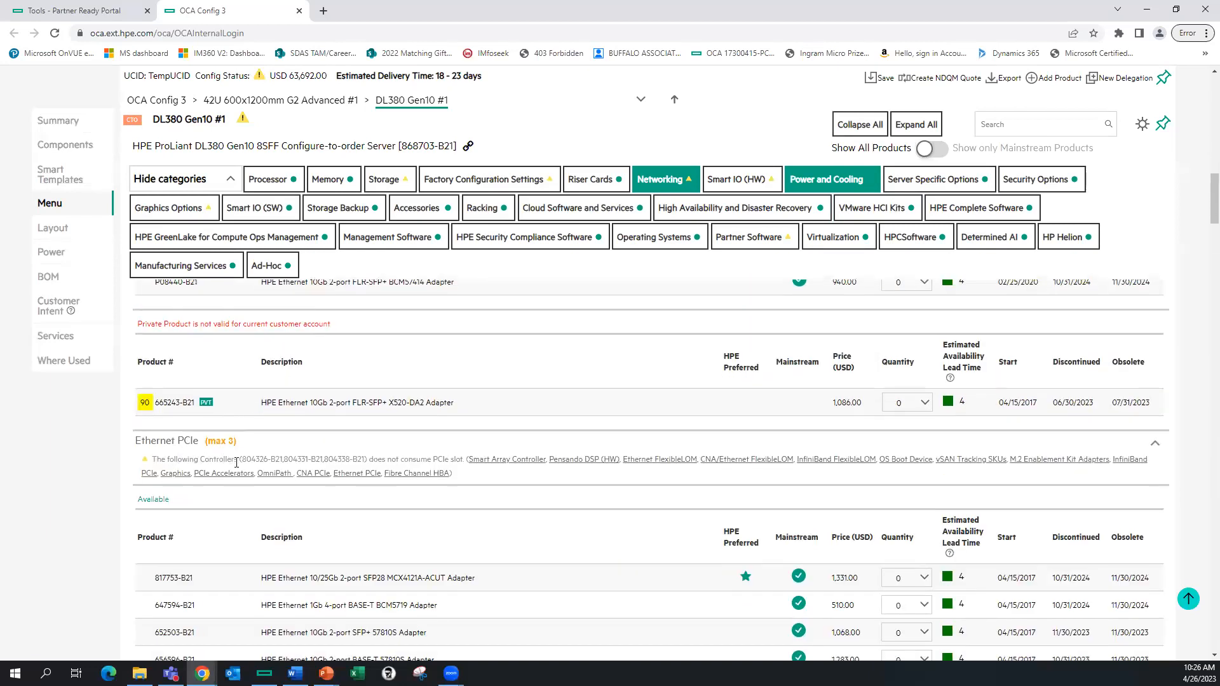
scroll(239, 467, "down", 4)
scroll(239, 467, "down", 7)
scroll(417, 429, "down", 1)
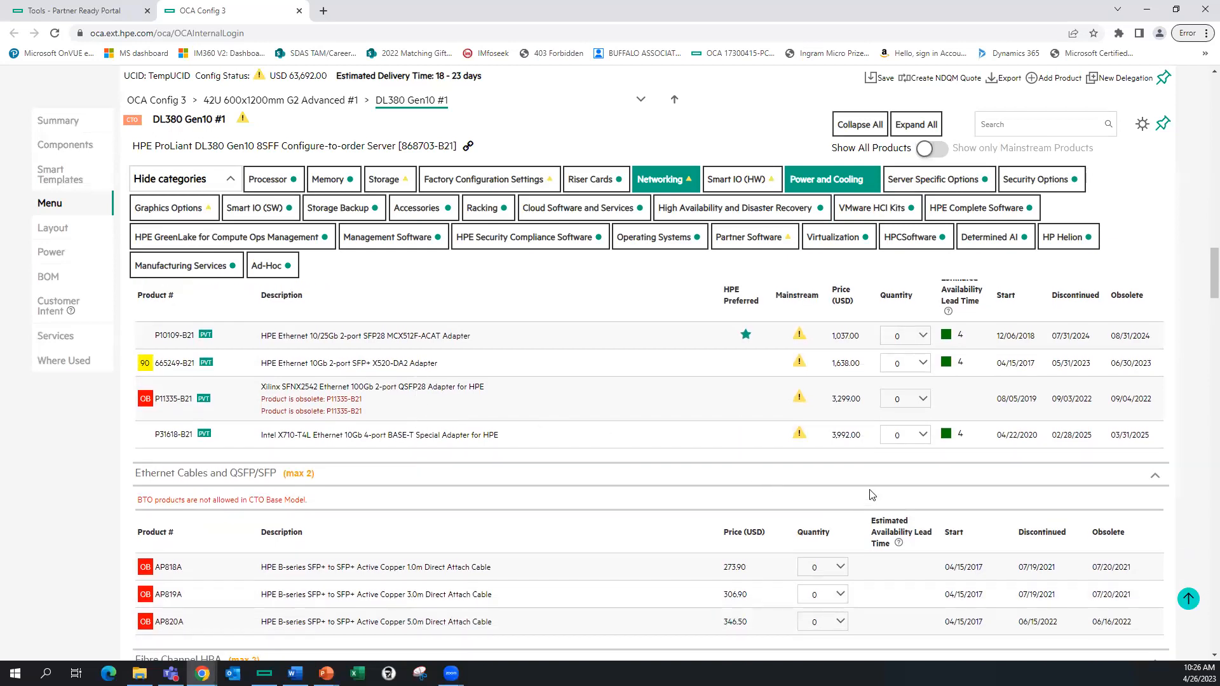
scroll(871, 492, "up", 5)
scroll(871, 492, "up", 6)
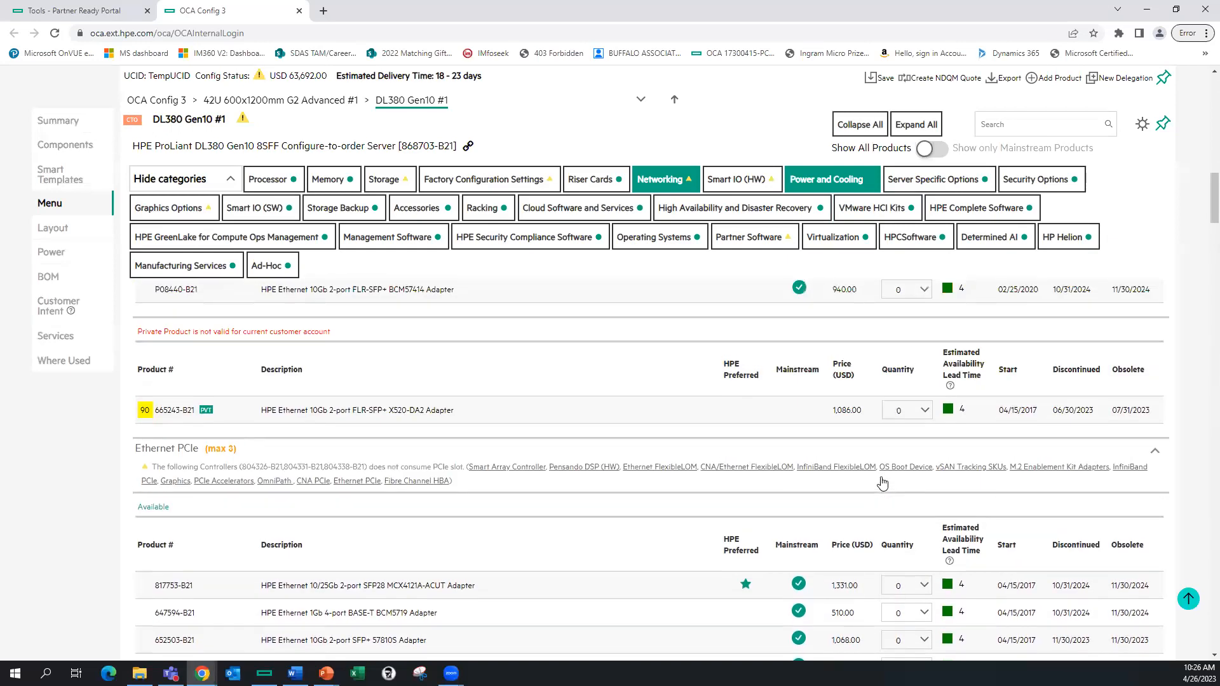
scroll(883, 483, "up", 10)
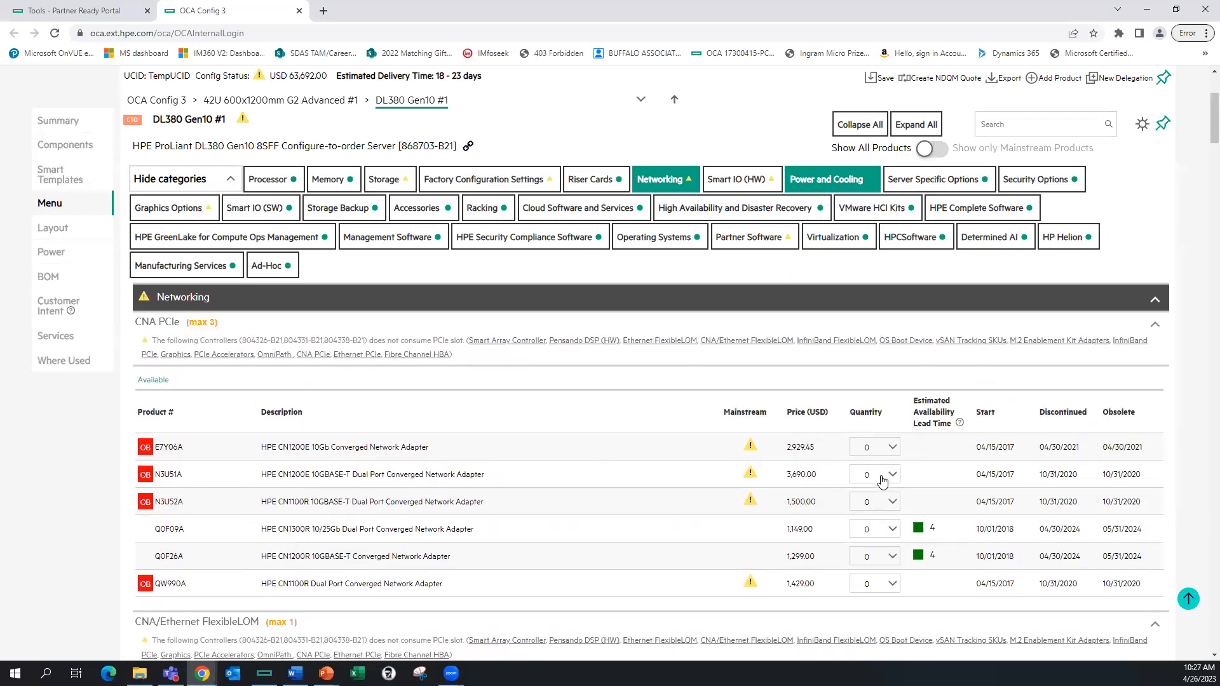
Add one HPE Ethernet 10/25Gb 2-port FLR-SFP28 MCX4121A-ACFT adapter, 817749-B21, from the Ethernet FlexibleLOM group.
scroll(883, 483, "down", 4)
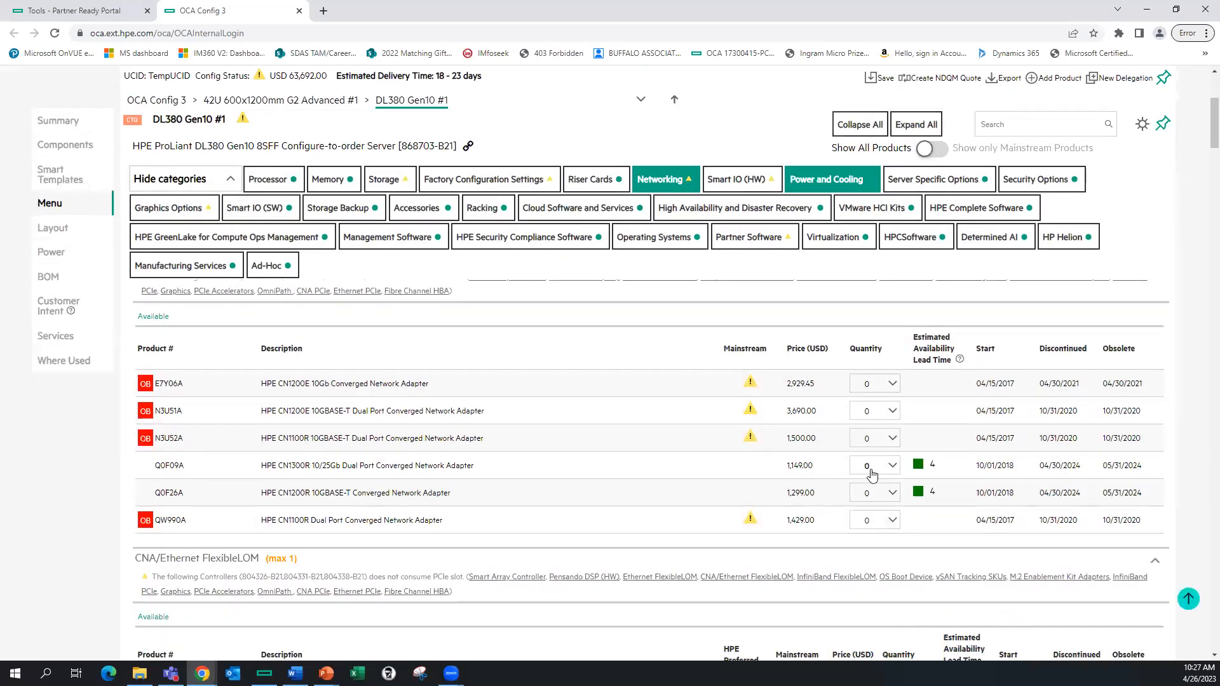
scroll(872, 473, "down", 6)
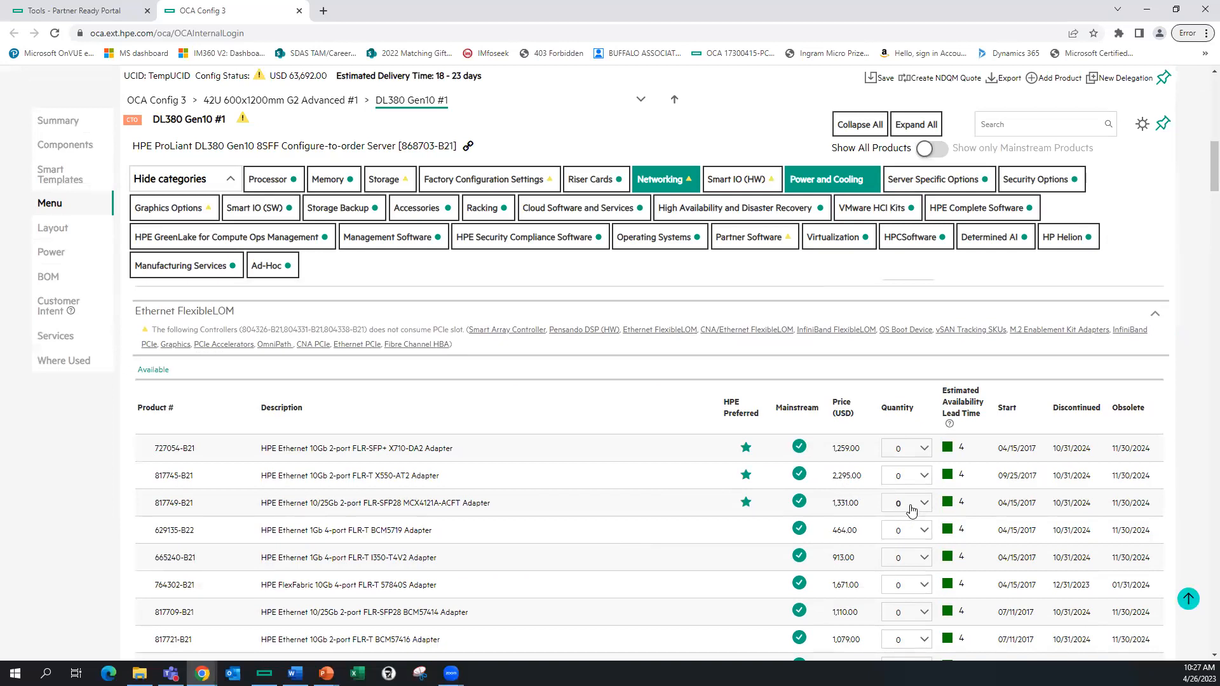
left_click(927, 504)
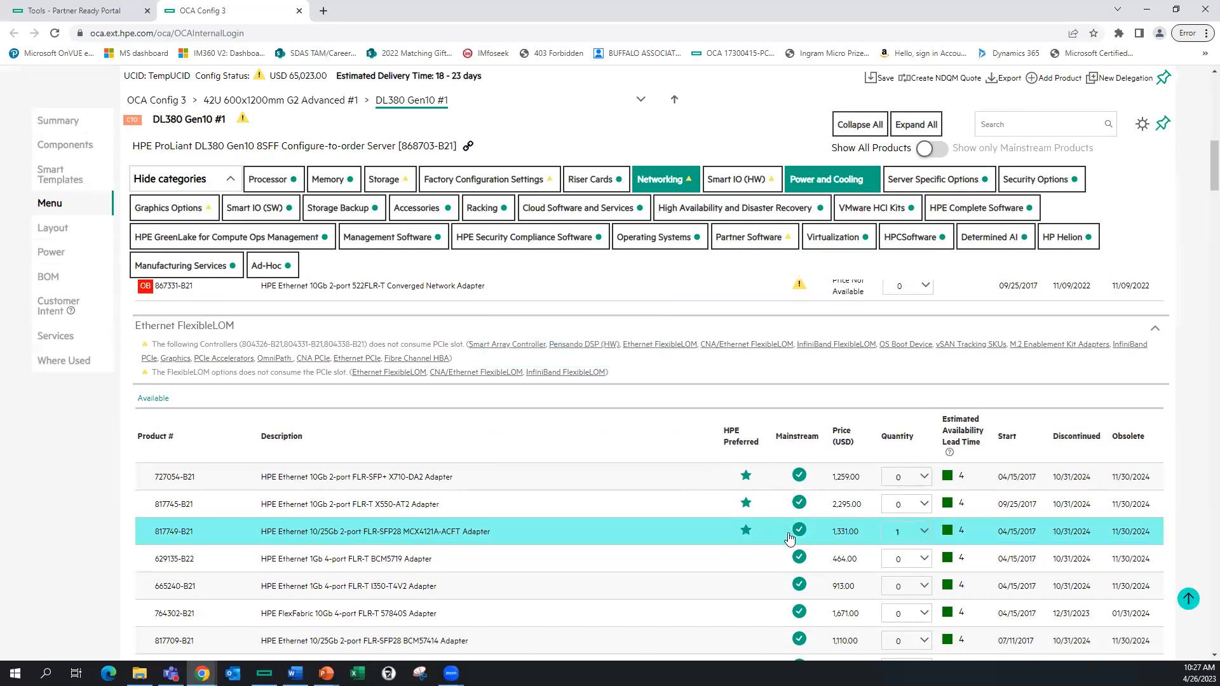
scroll(802, 640, "down", 1)
scroll(802, 640, "down", 3)
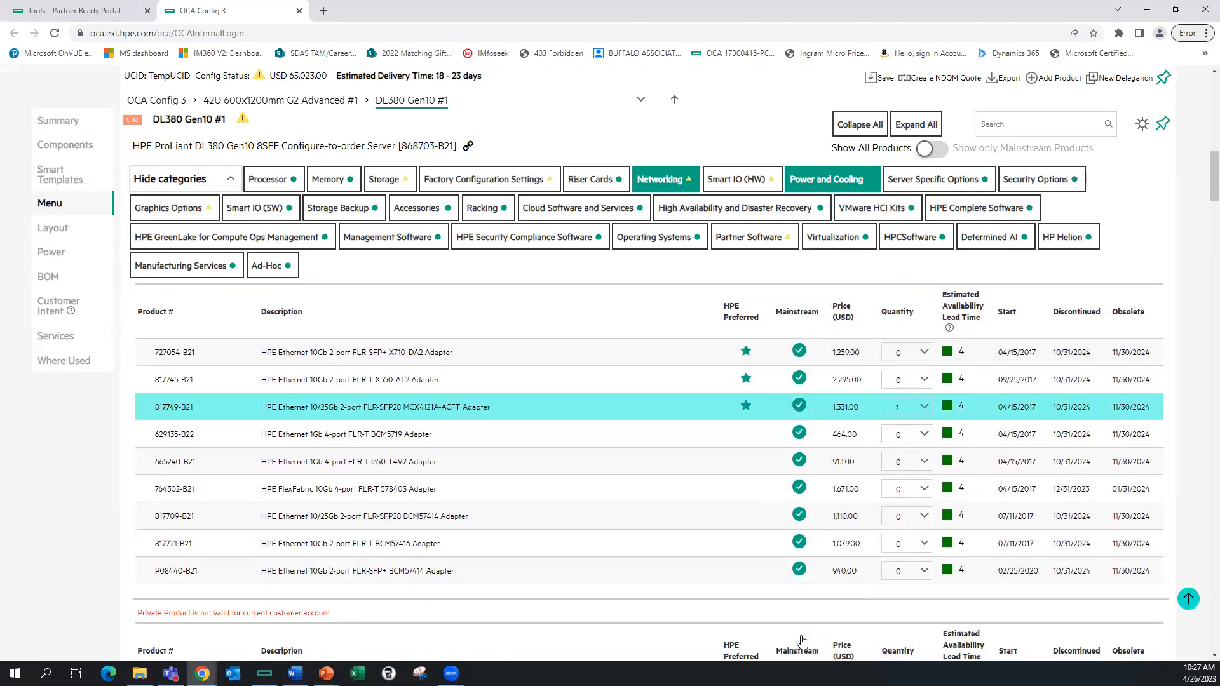
scroll(820, 462, "up", 3)
scroll(820, 462, "up", 1)
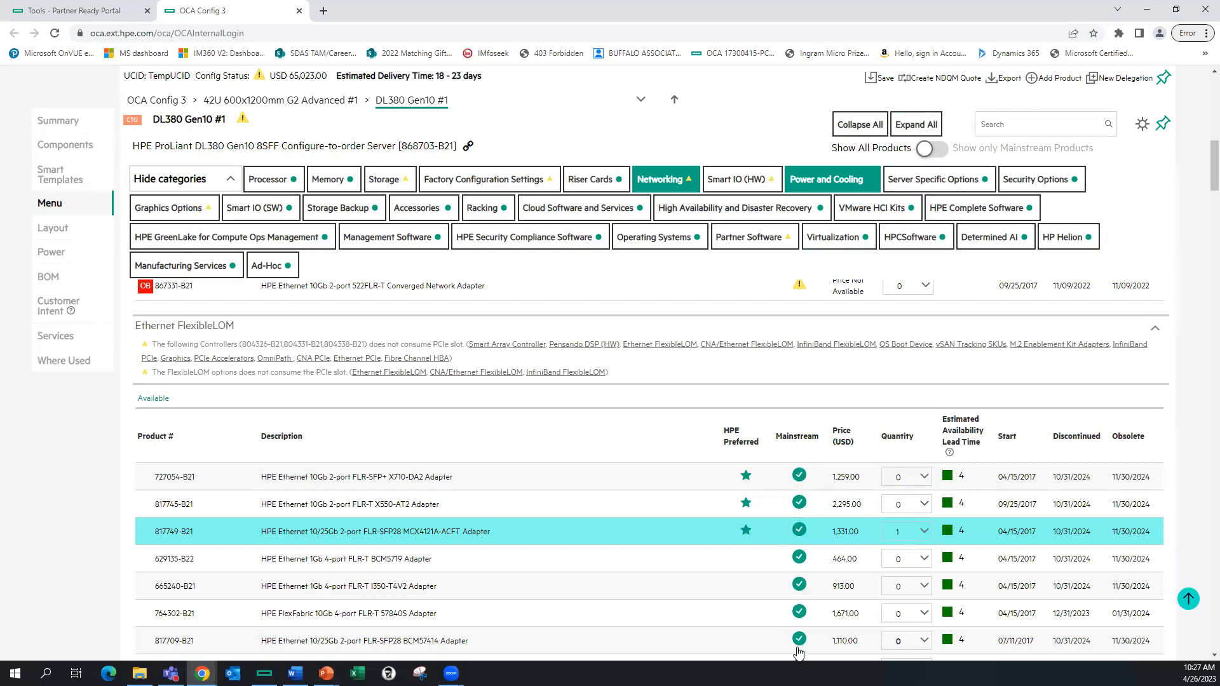
scroll(800, 640, "down", 2)
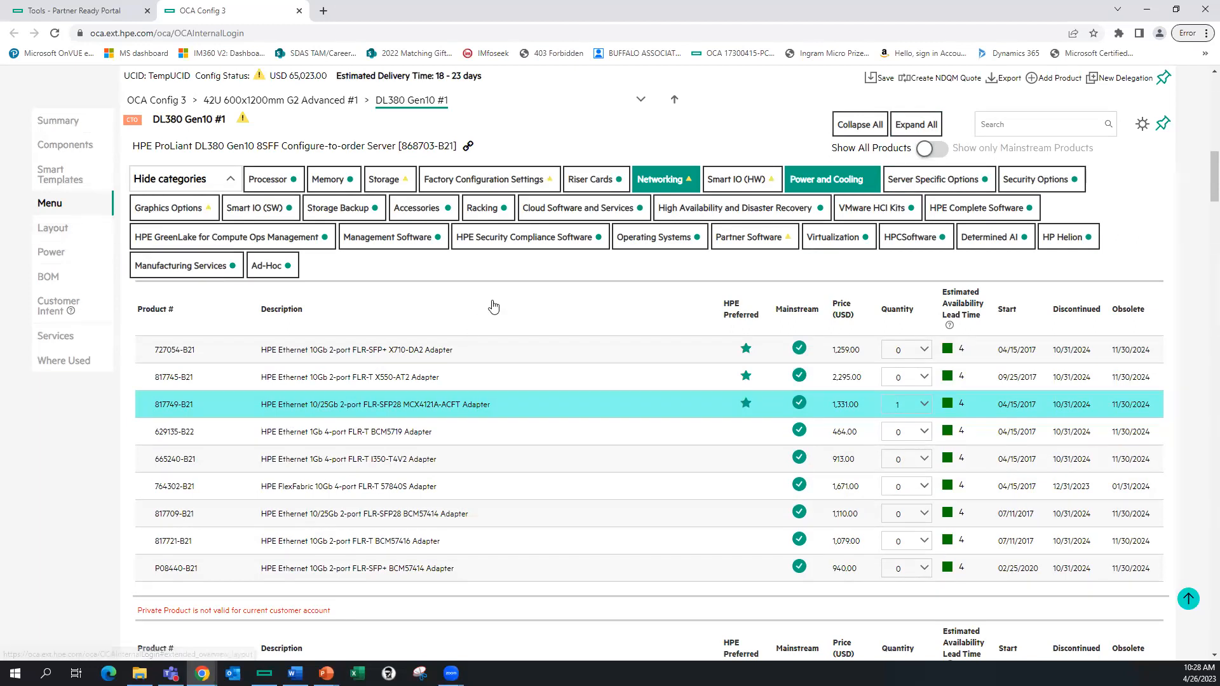
scroll(493, 307, "up", 3)
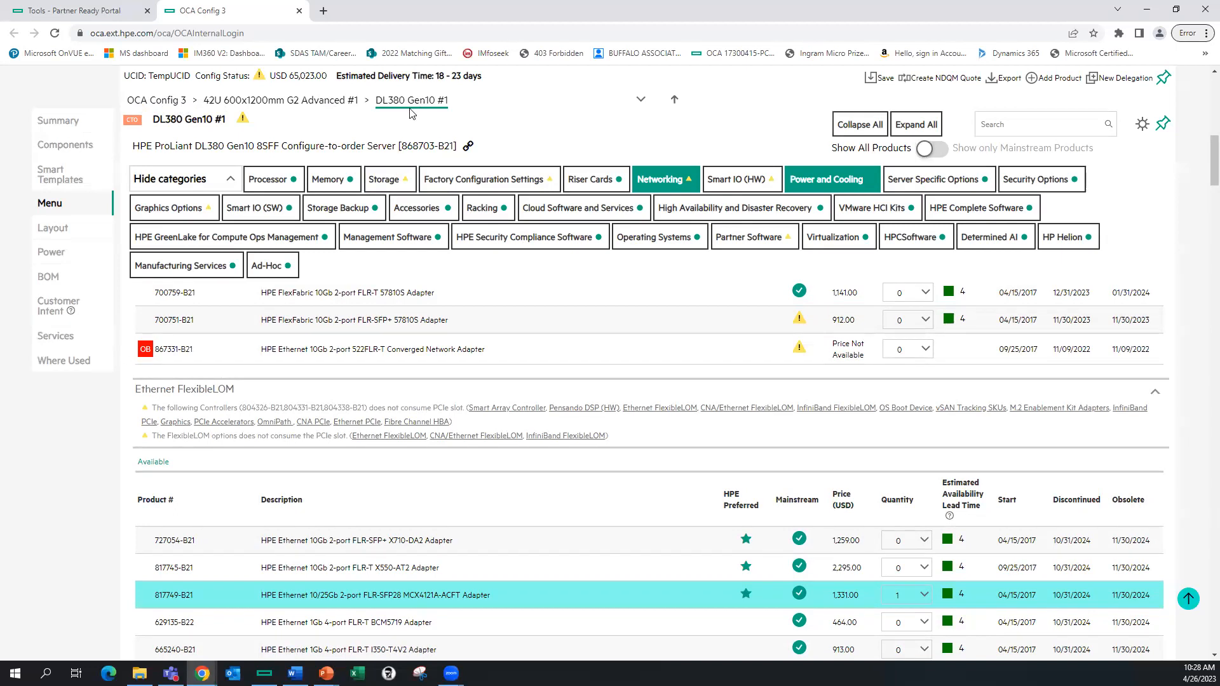
Return to the component overview of OCA Config 3 and set the DL380 Gen10 server quantity to 2.
left_click(158, 101)
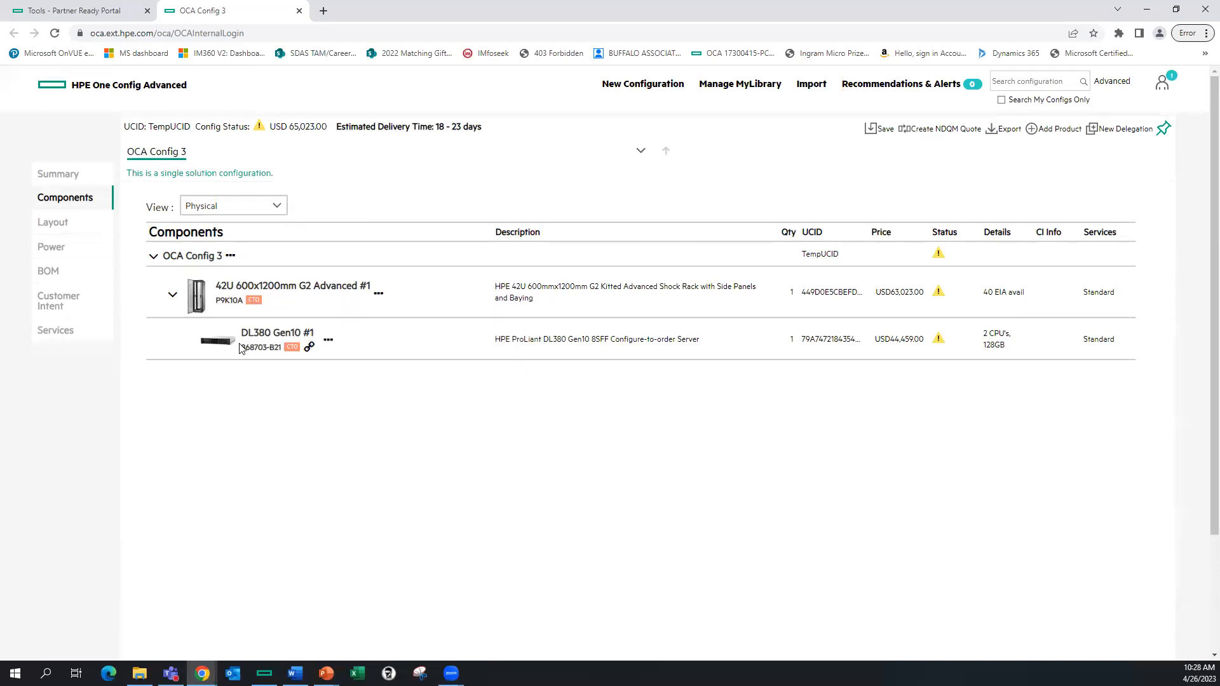
mouse_move(261, 352)
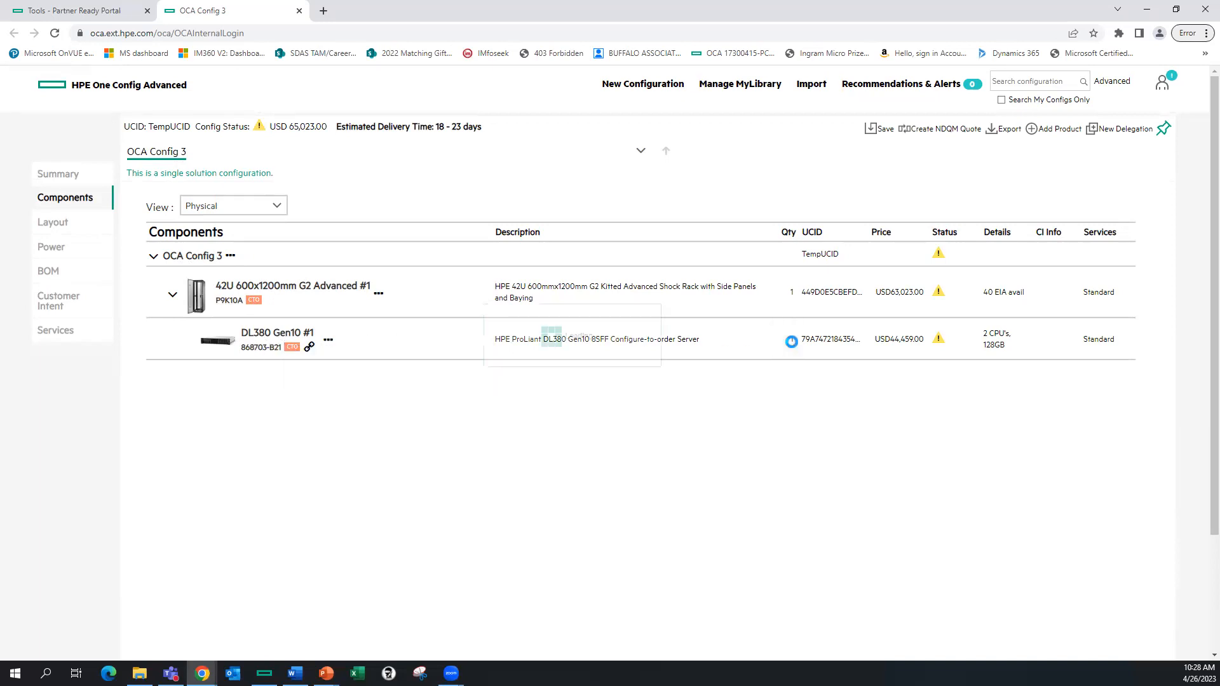
left_click(791, 343)
type("2")
key("Return")
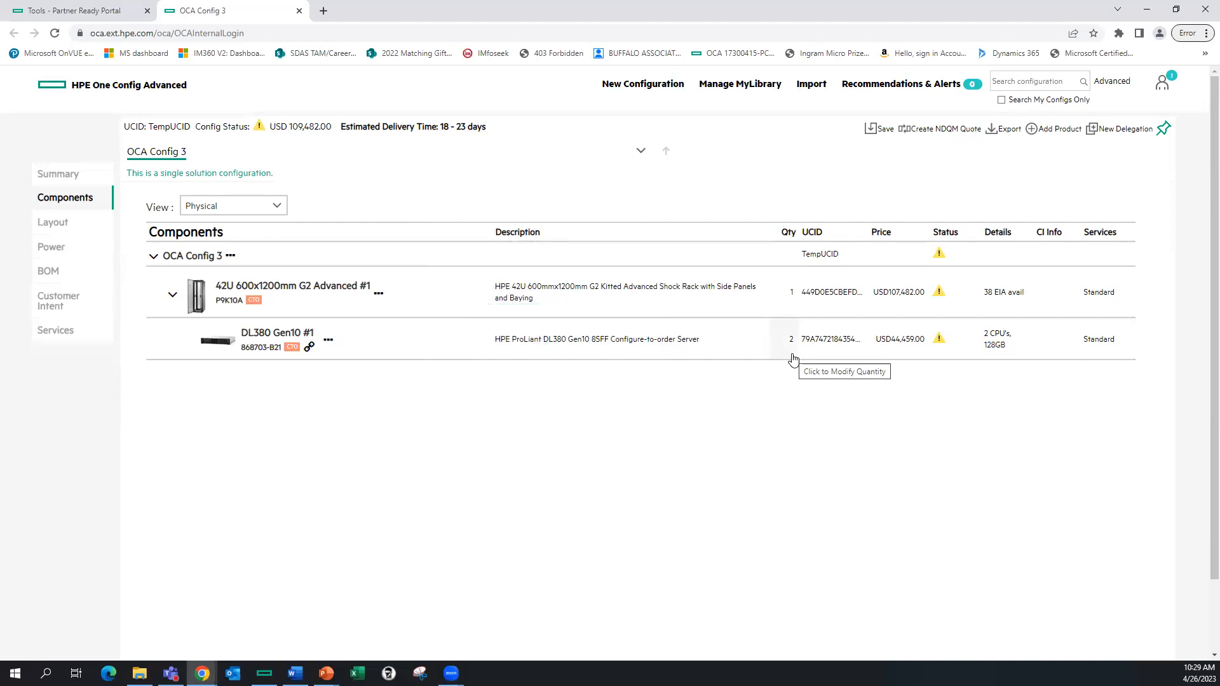
Review the bill of materials for OCA Config 3, covering the rack, server, option and service line items.
left_click(58, 273)
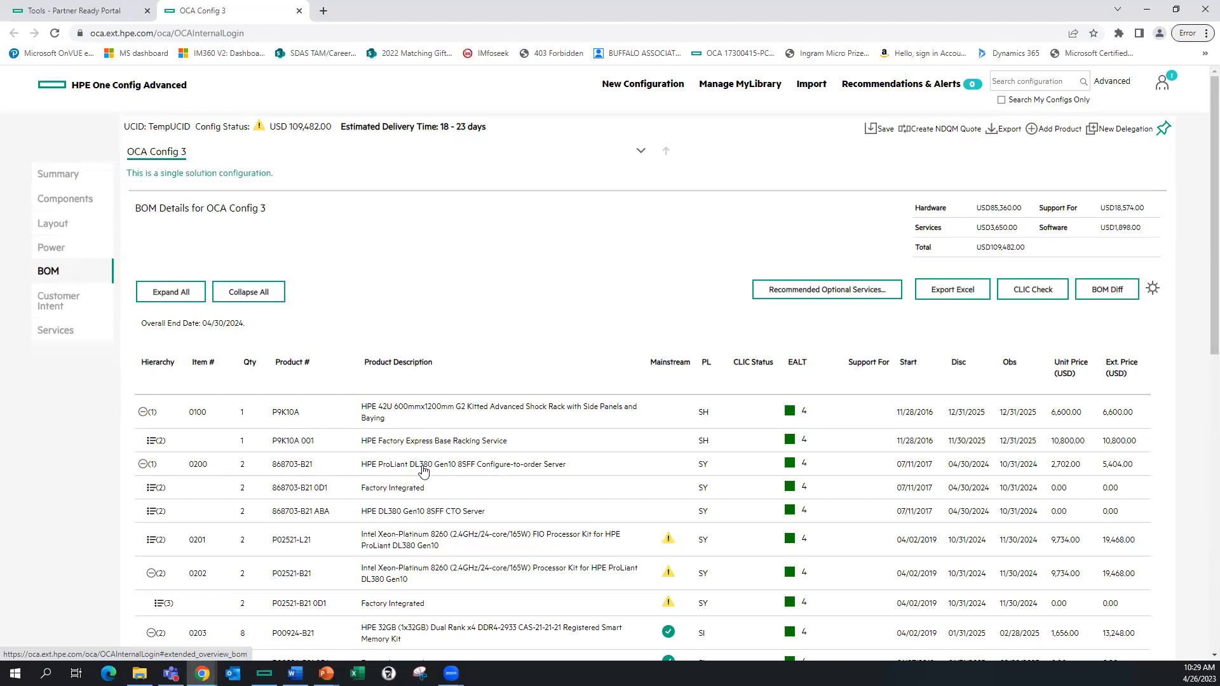
scroll(424, 471, "down", 9)
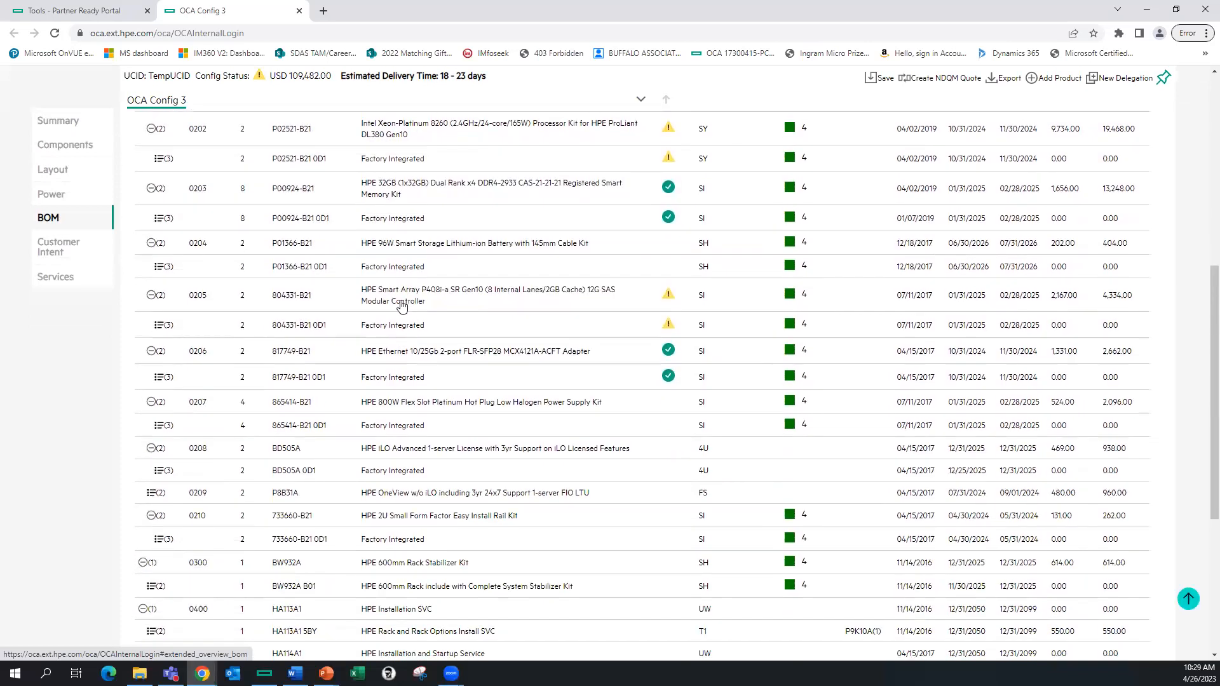
scroll(390, 281, "down", 3)
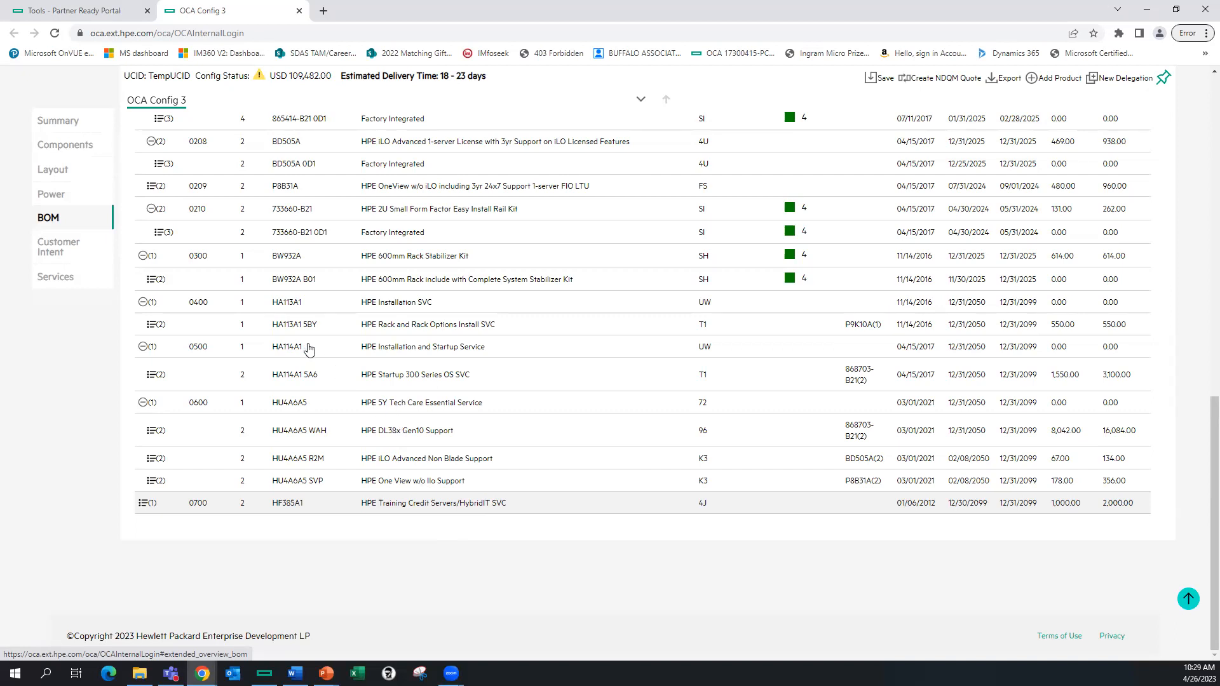
scroll(686, 457, "up", 7)
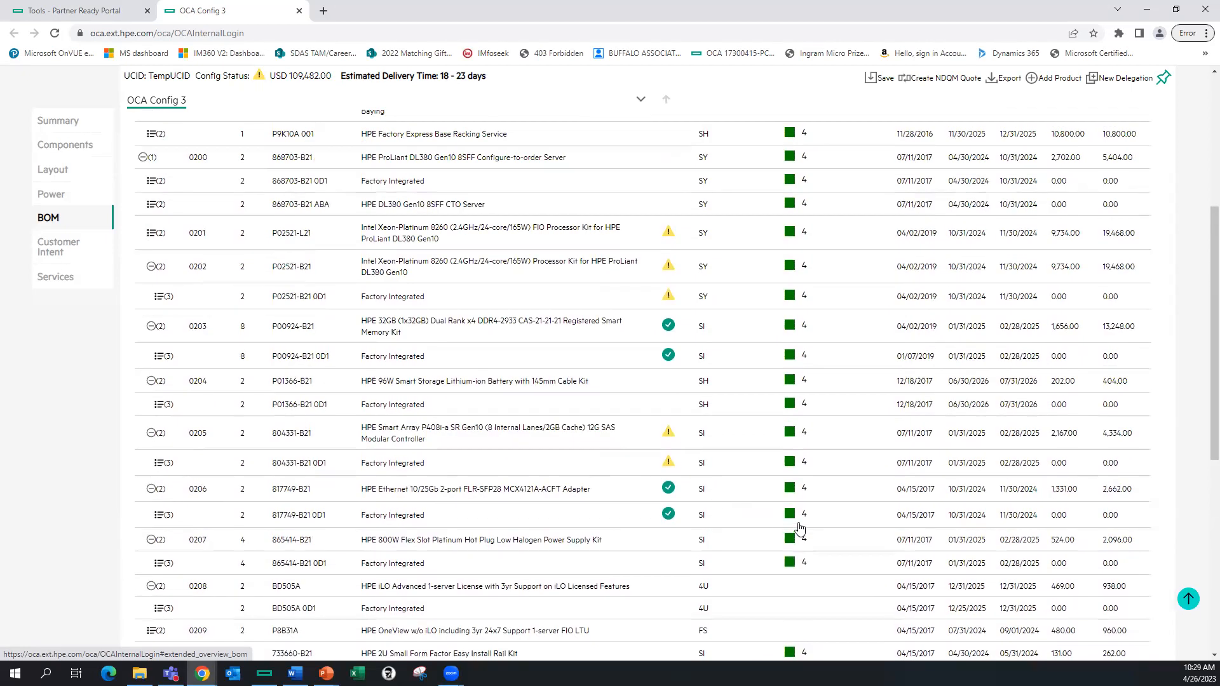
scroll(798, 526, "down", 4)
scroll(813, 460, "up", 7)
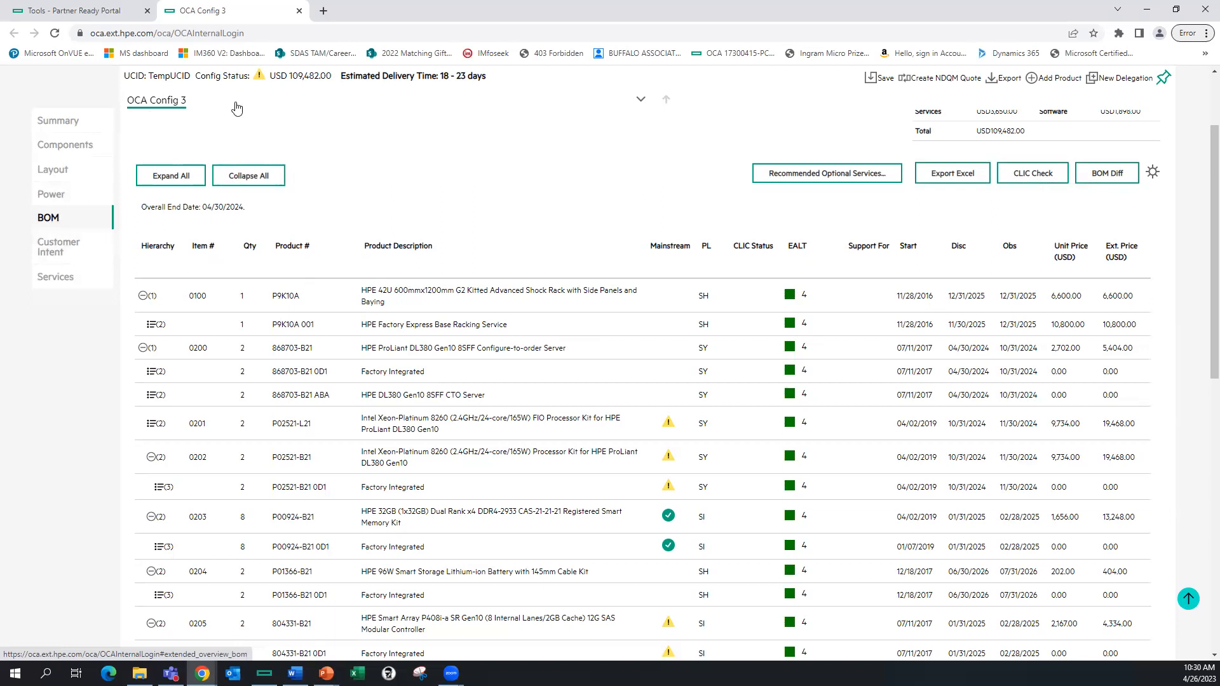
Run a CLIC check on the bill of materials, close its results and review the service line items.
left_click(1033, 177)
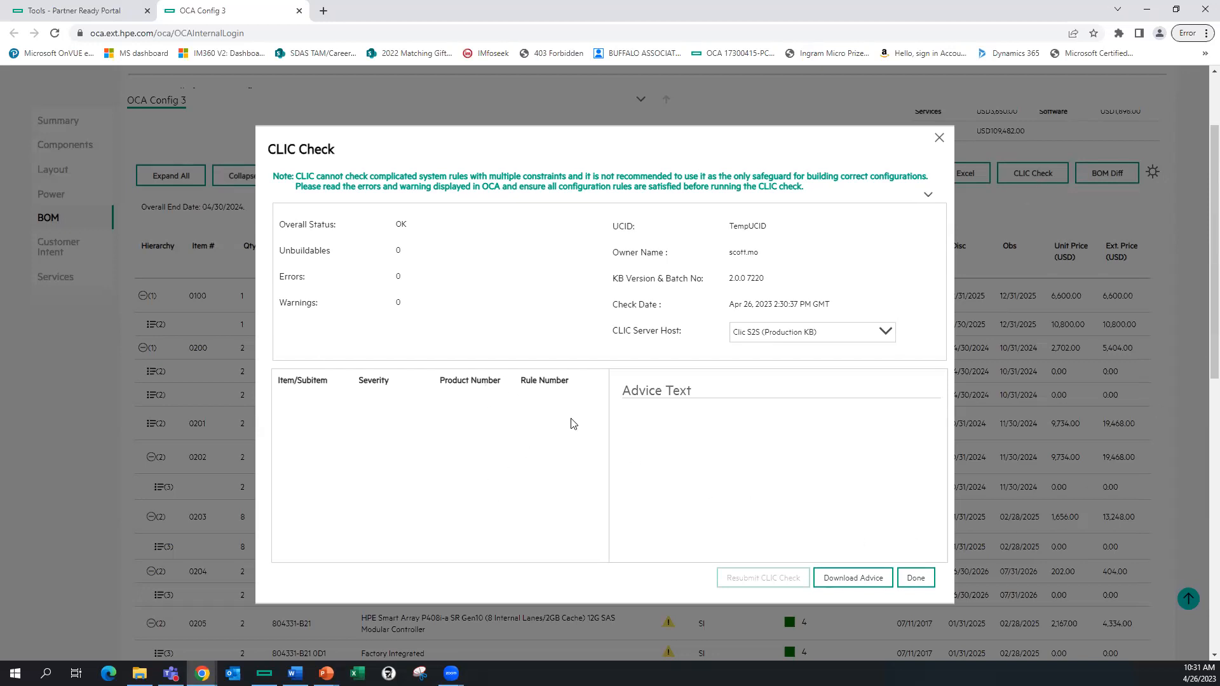
left_click(917, 578)
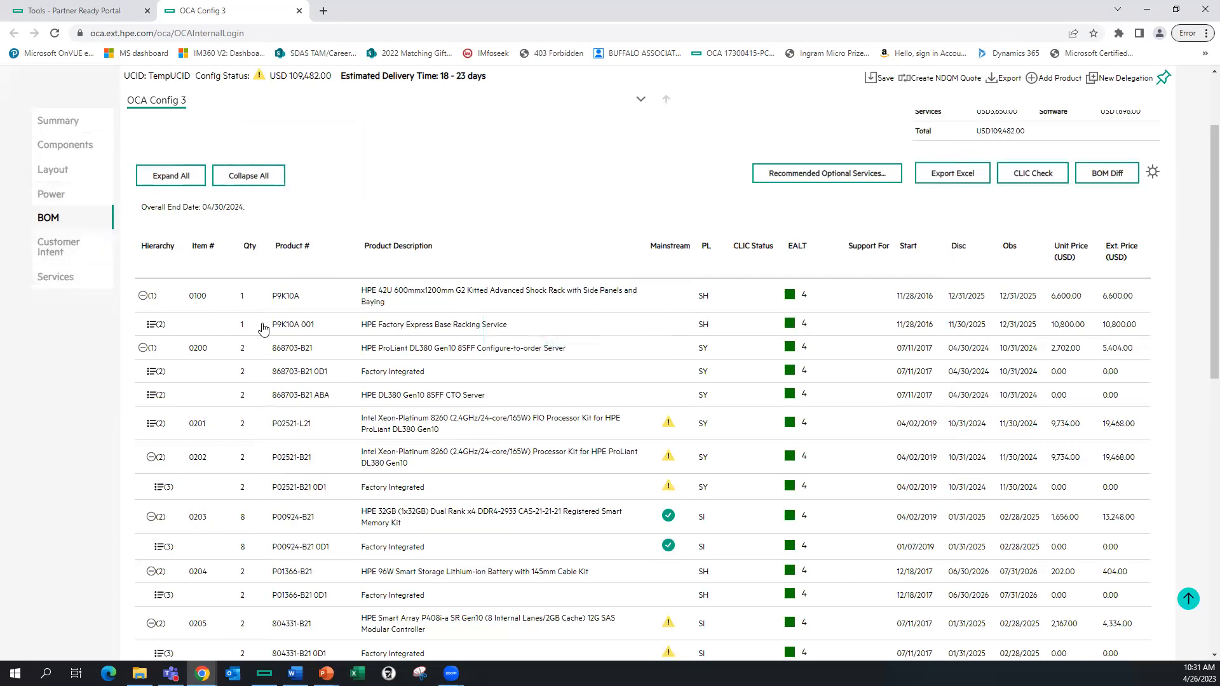
scroll(263, 328, "down", 15)
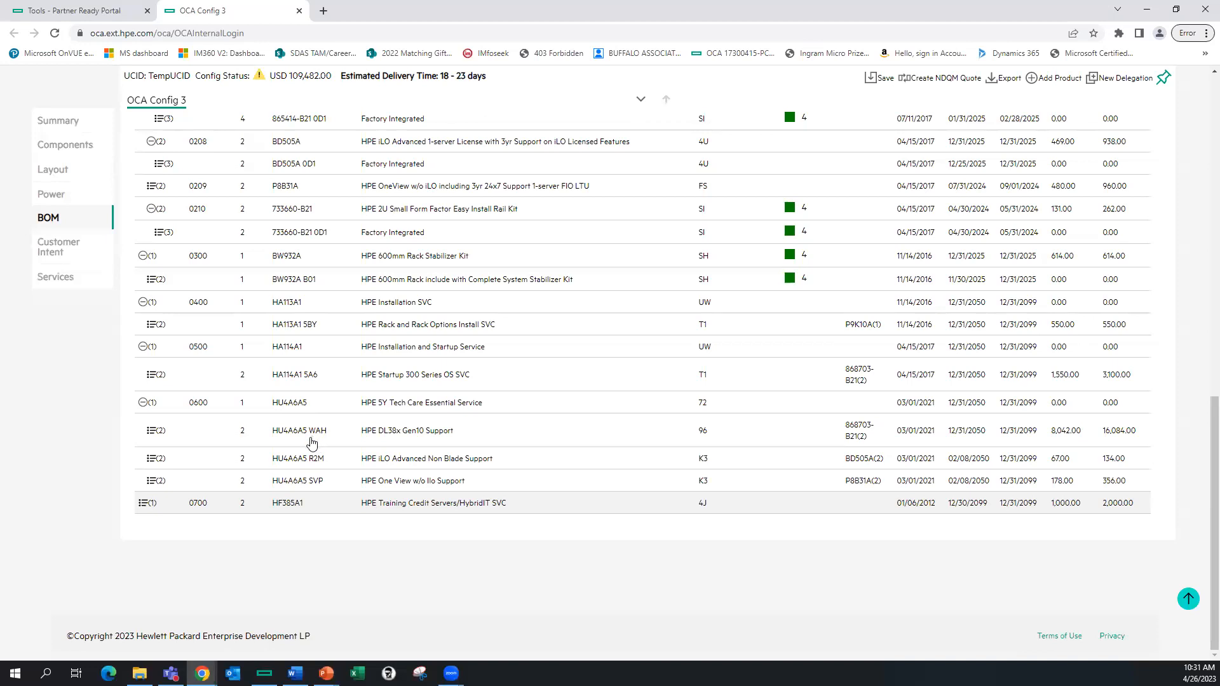
For the DL380 Gen10 server's services, choose the Select Your Own level and set the install level to No Installation.
left_click(61, 284)
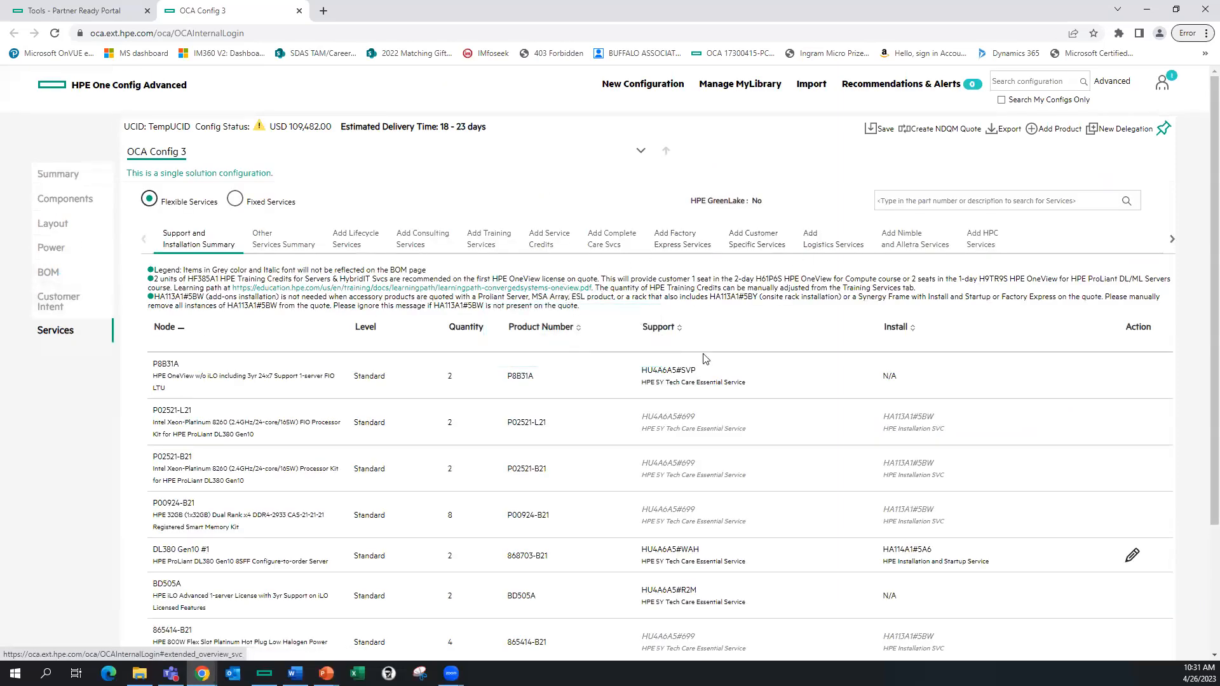
scroll(699, 356, "down", 3)
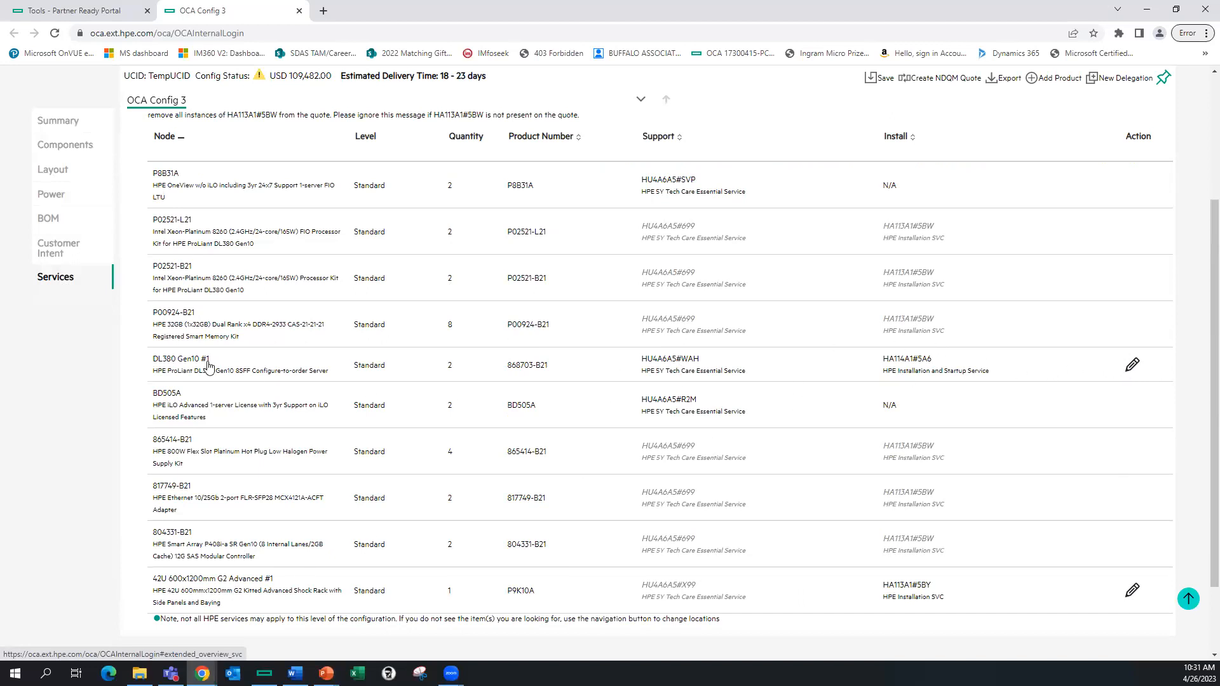
left_click(1131, 364)
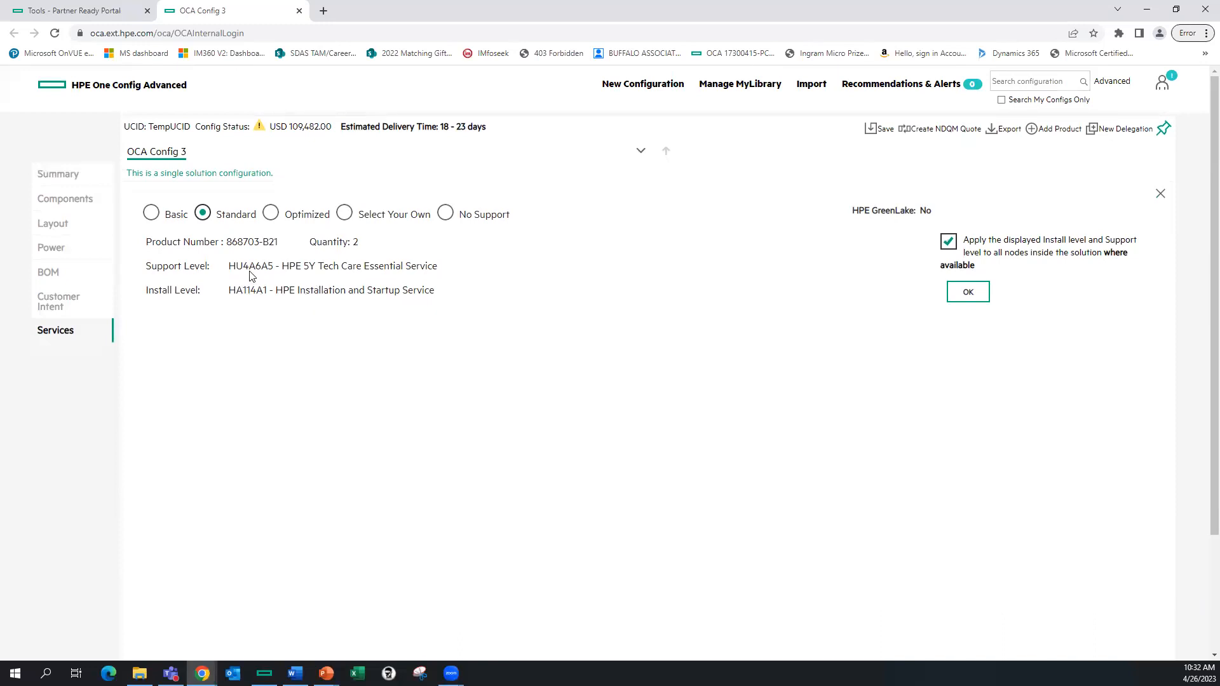
left_click(346, 216)
scroll(537, 237, "up", 6)
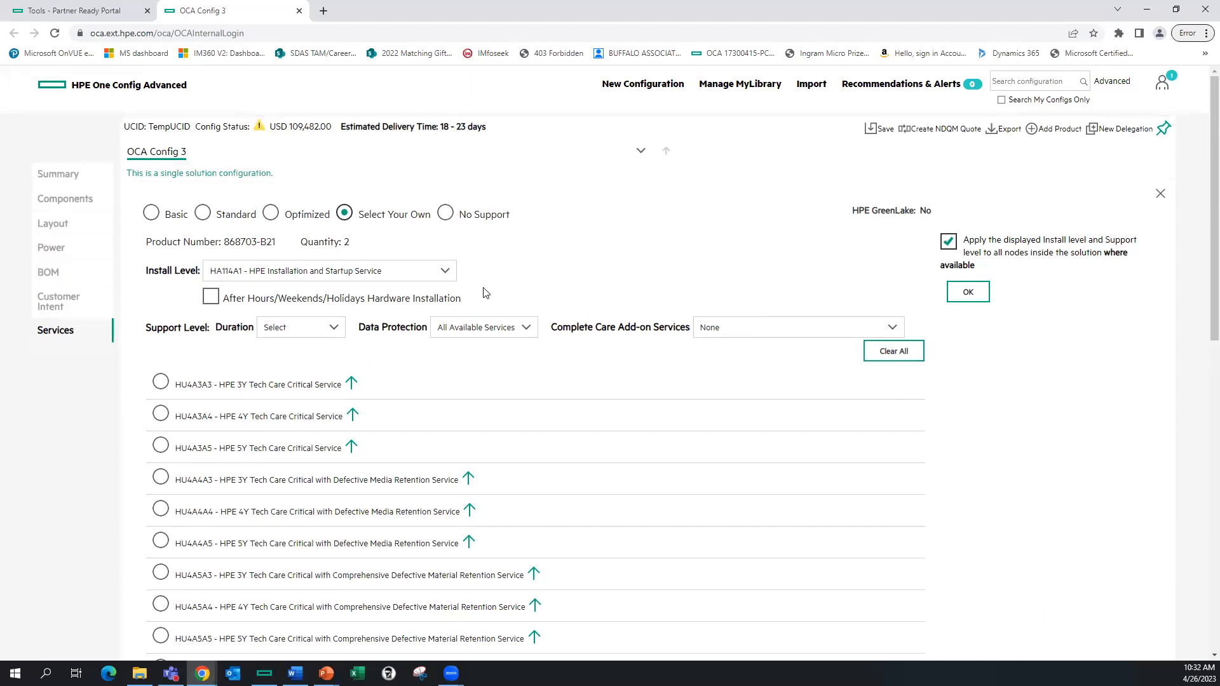
left_click(454, 277)
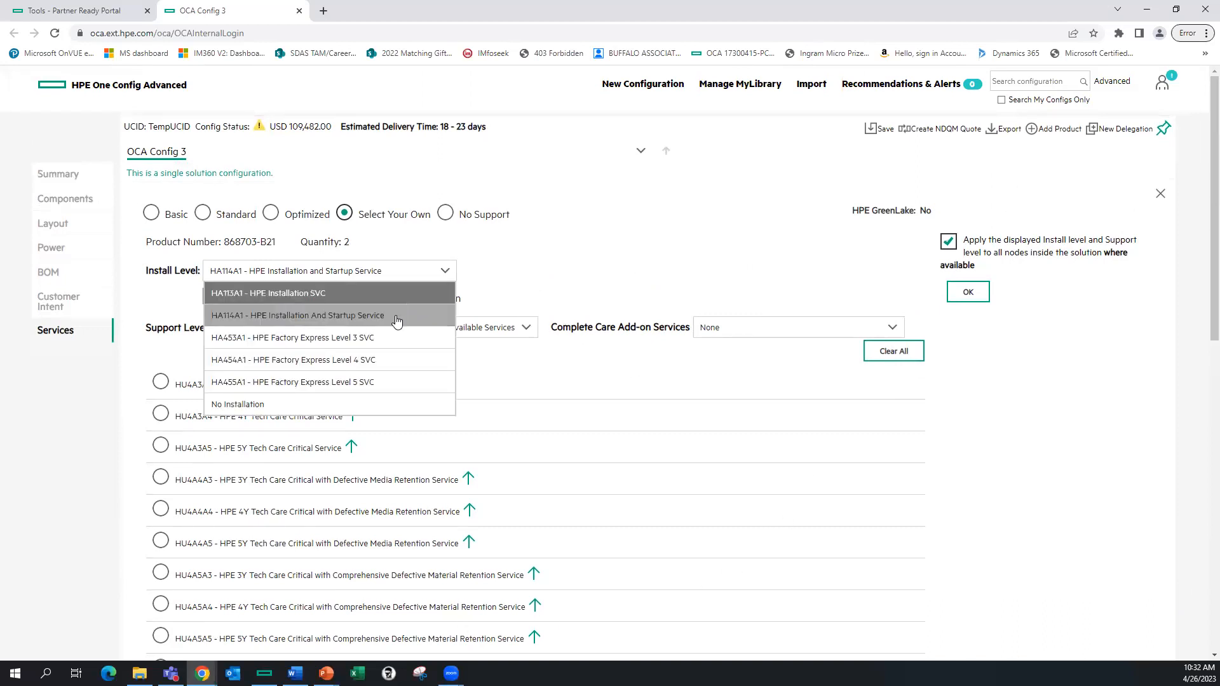
left_click(355, 400)
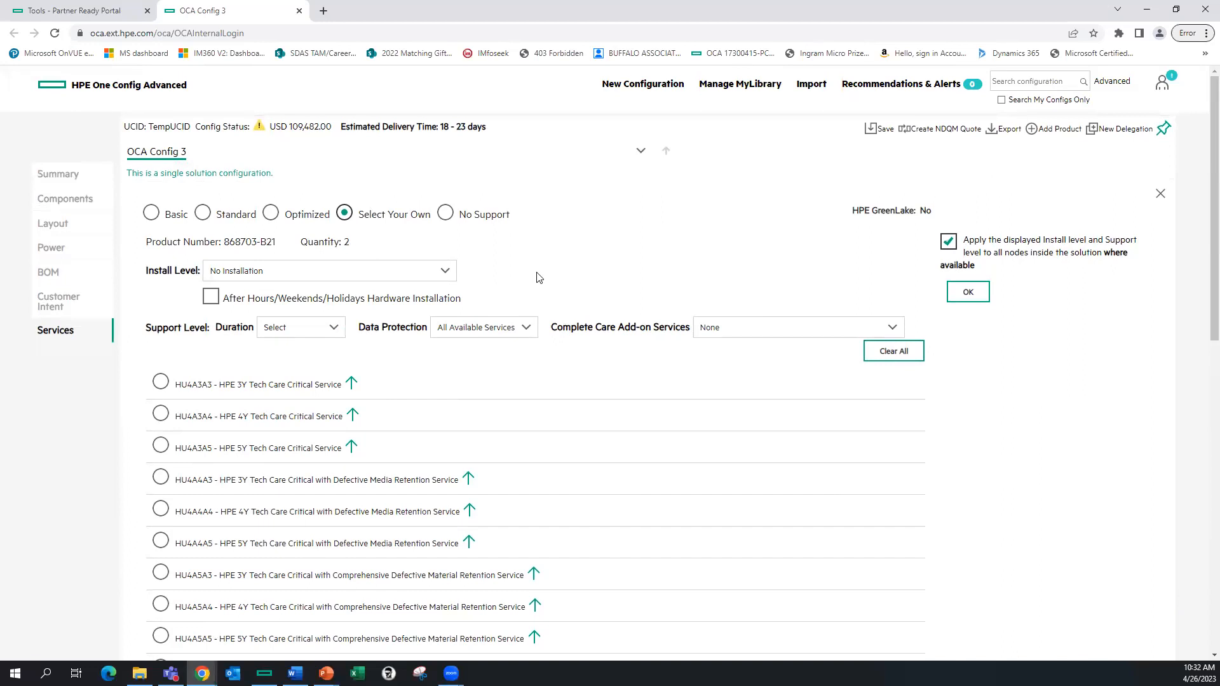
Select HU4A7A3 - HPE 3Y Tech Care Essential with Defective Media Retention Service as support and apply the service levels to all nodes.
scroll(535, 278, "down", 5)
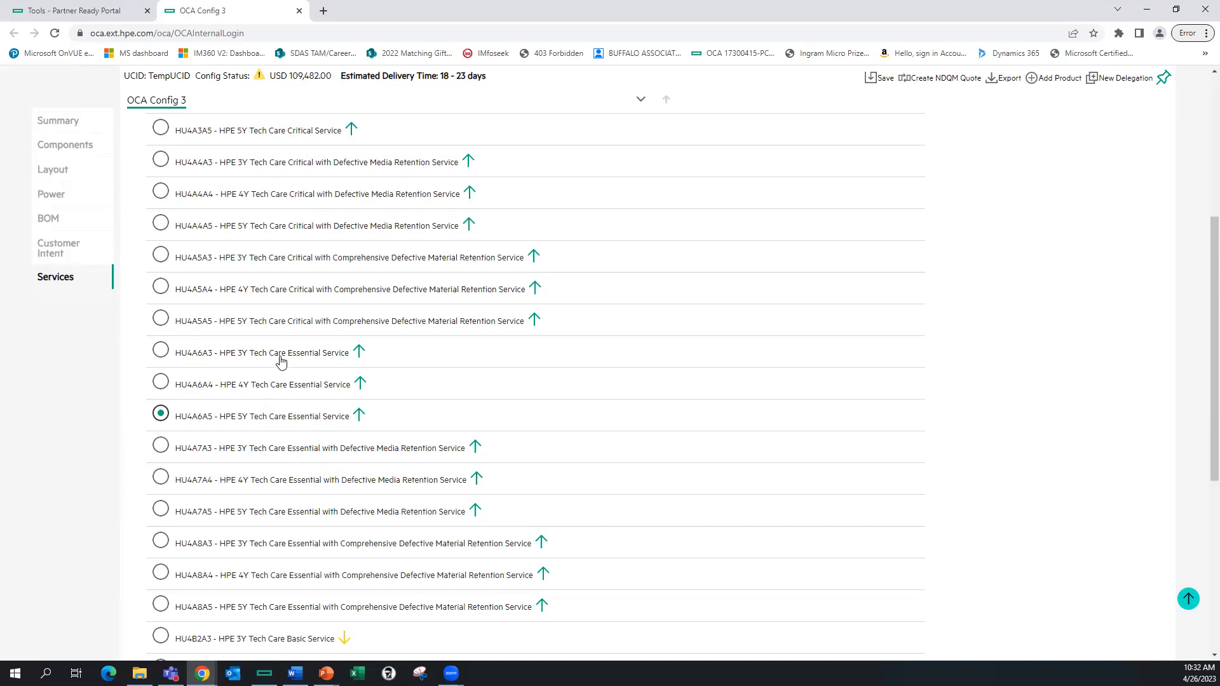
left_click(189, 450)
scroll(487, 479, "up", 3)
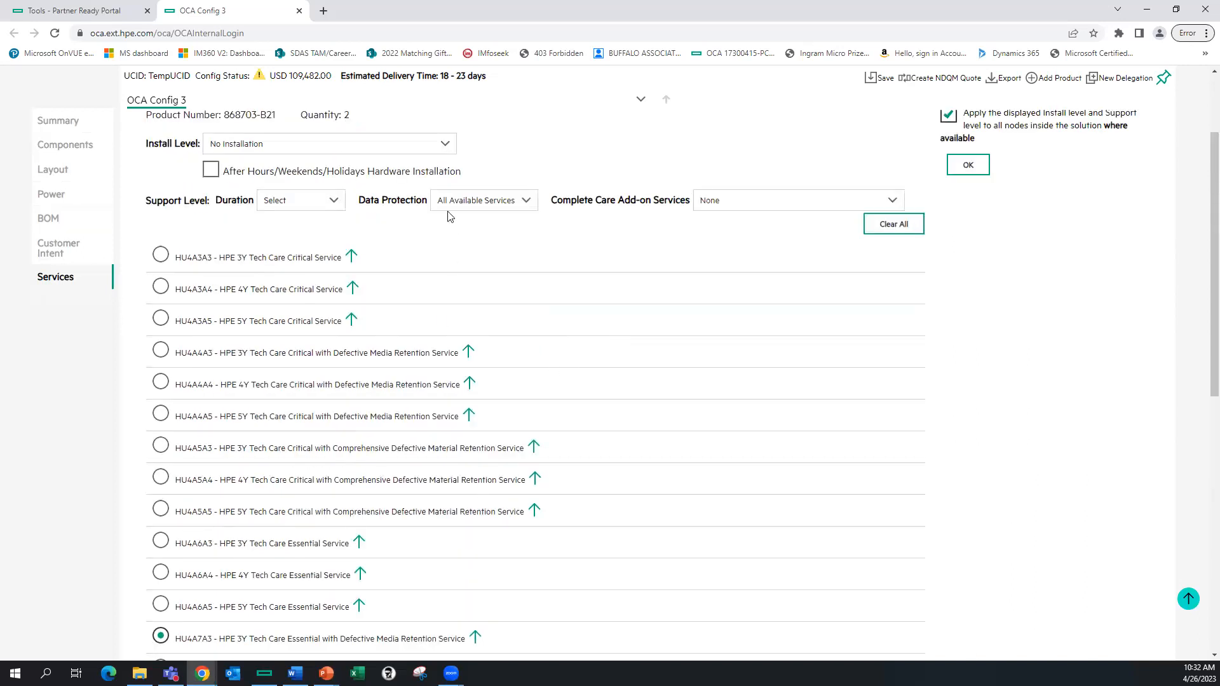
scroll(963, 219, "up", 1)
scroll(963, 219, "up", 1)
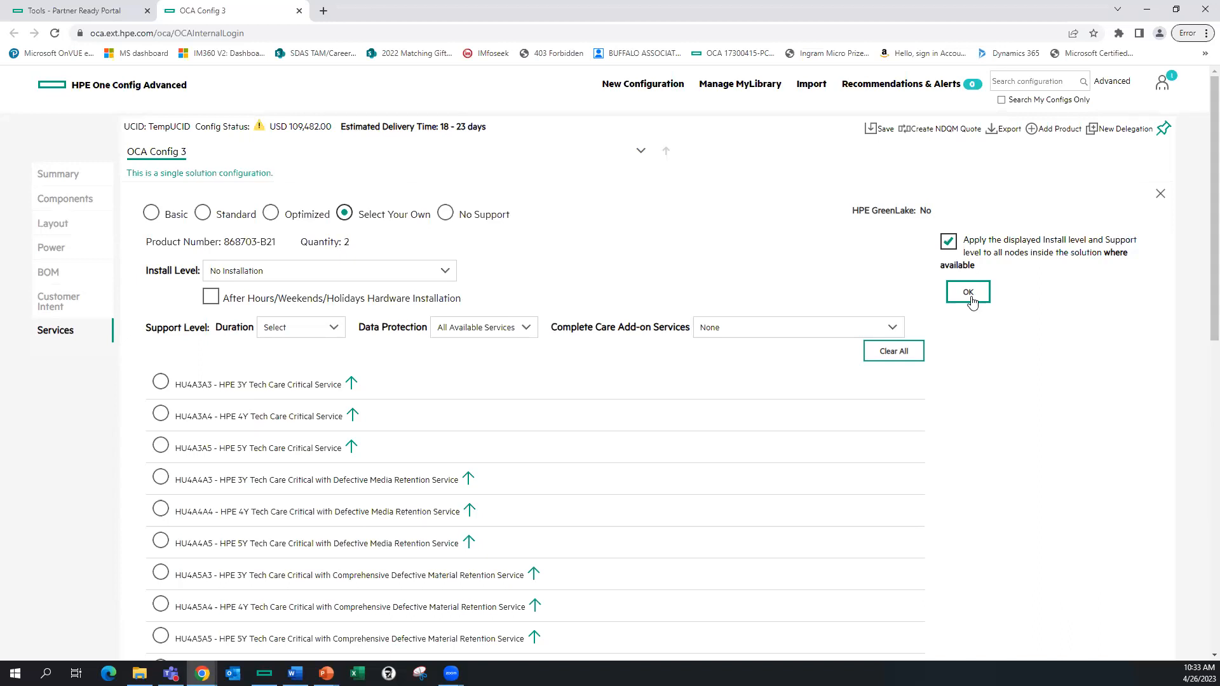
left_click(971, 297)
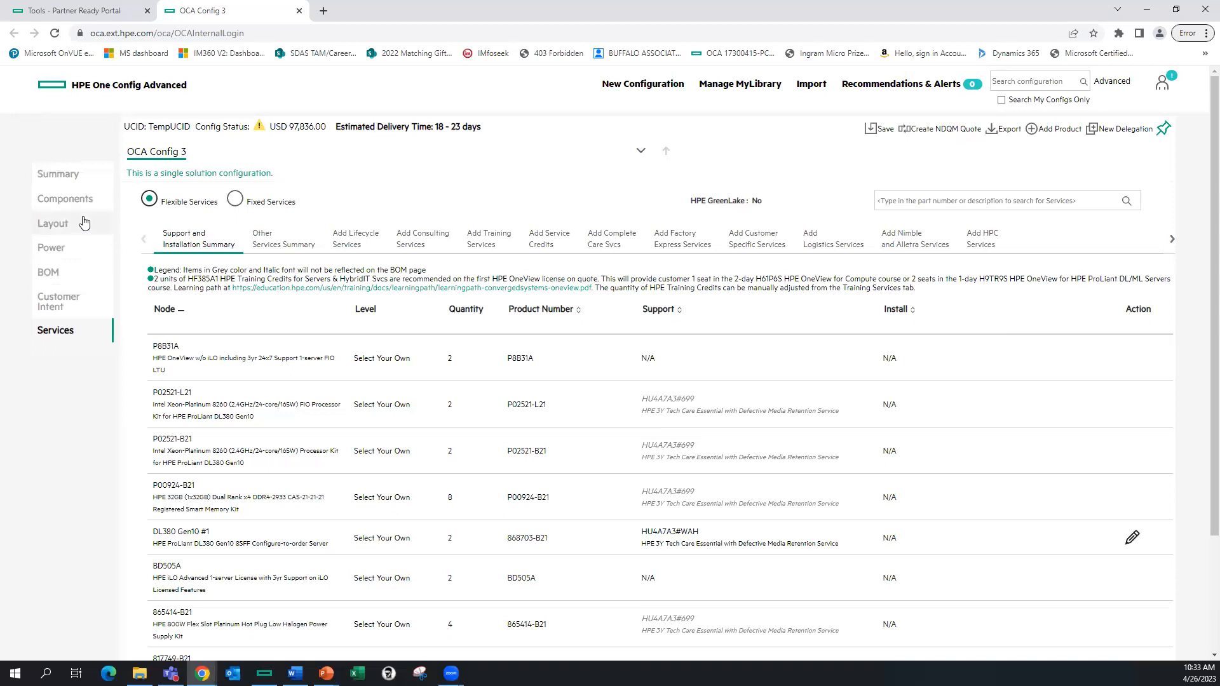
Delete the HF385A1 HPE Training Credit service from the other services, applying the deletion to all nodes inside the solution.
left_click(283, 251)
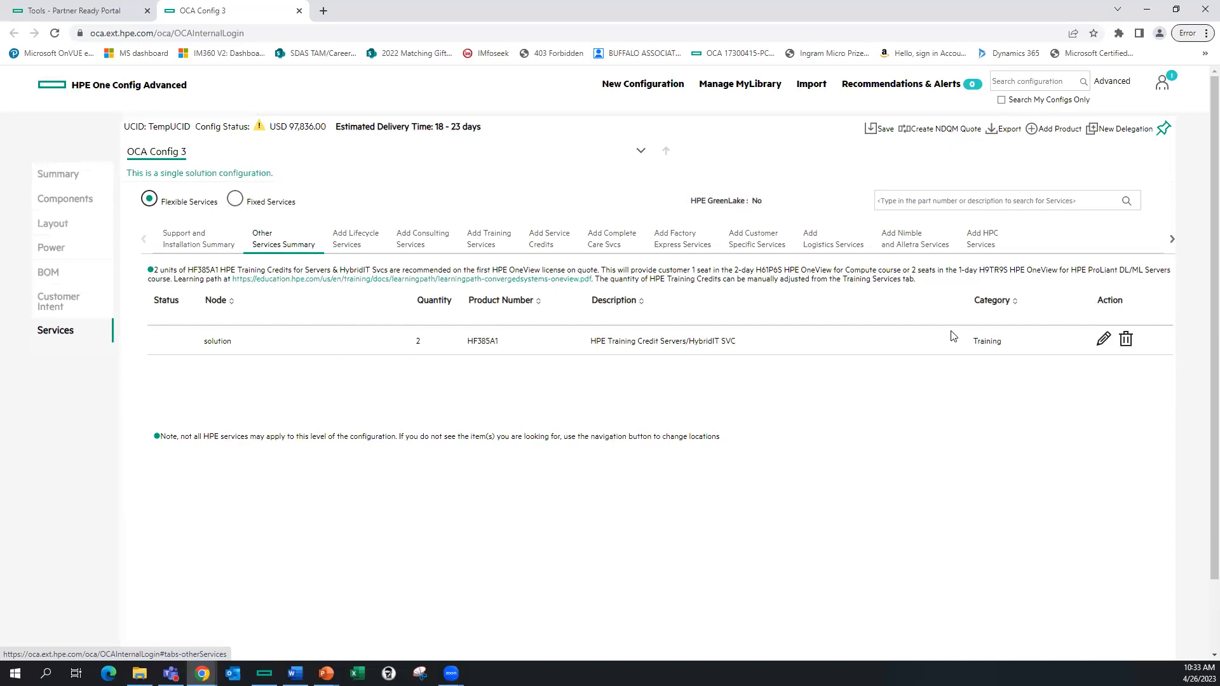
left_click(1127, 341)
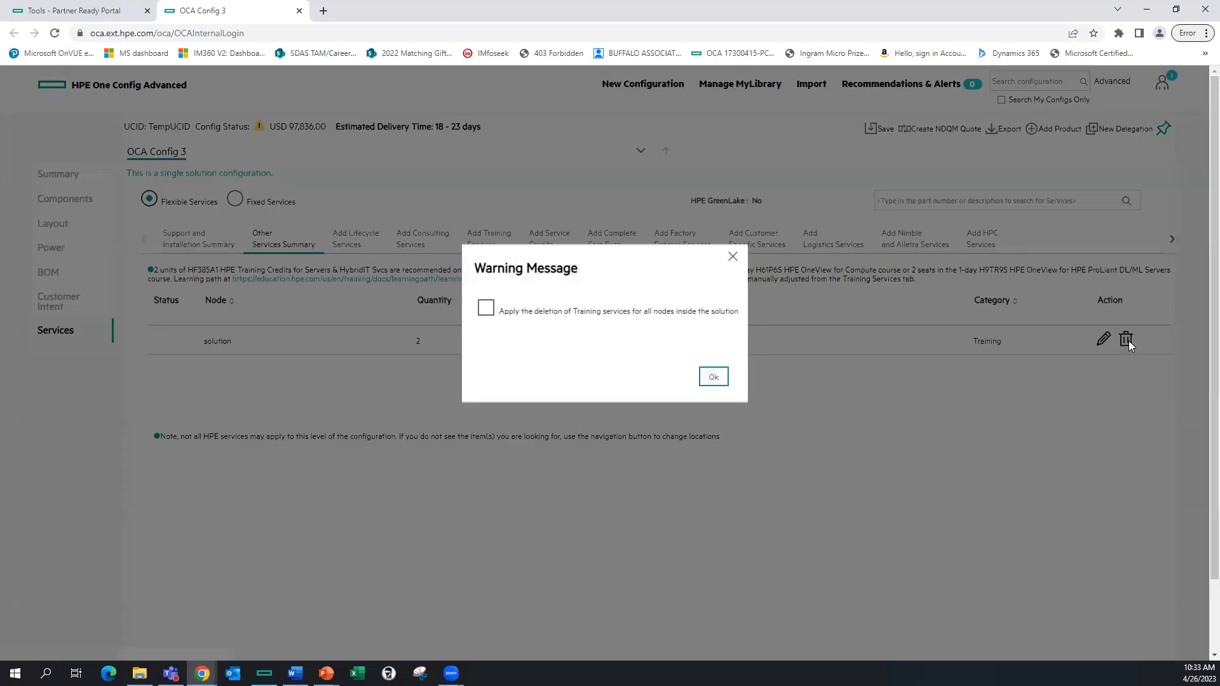
left_click(487, 309)
left_click(712, 378)
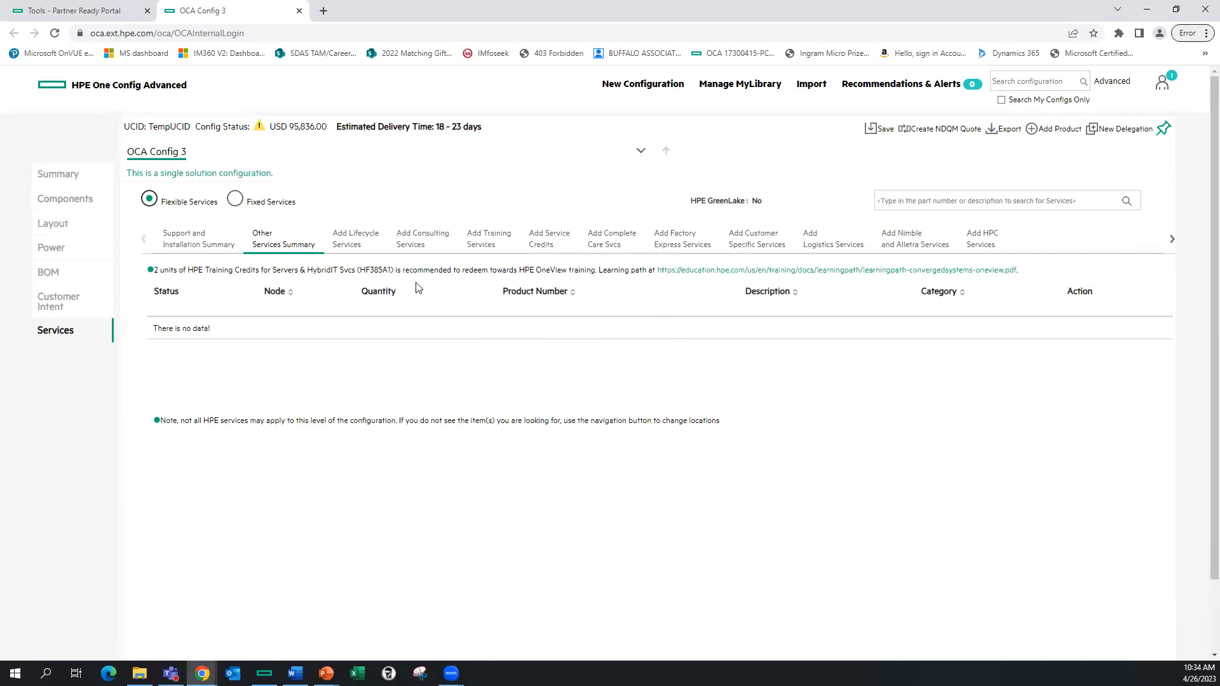
Review the bill of materials for OCA Config 3 down to its support line items.
left_click(59, 273)
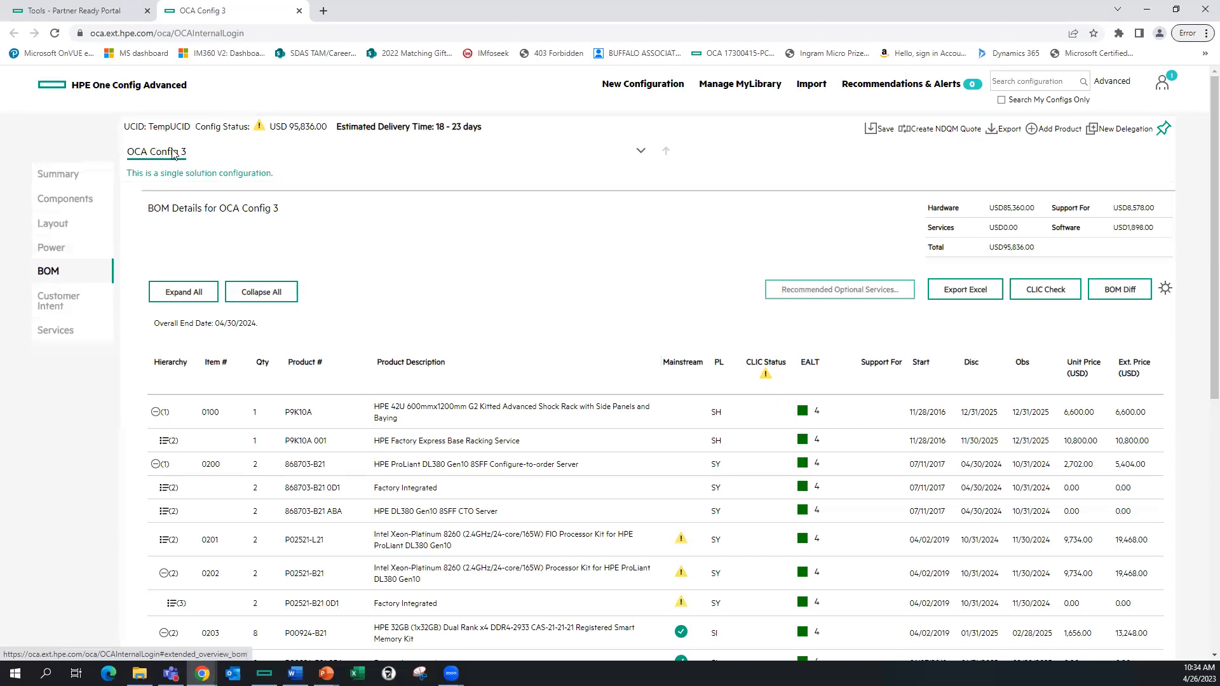
scroll(839, 437, "down", 15)
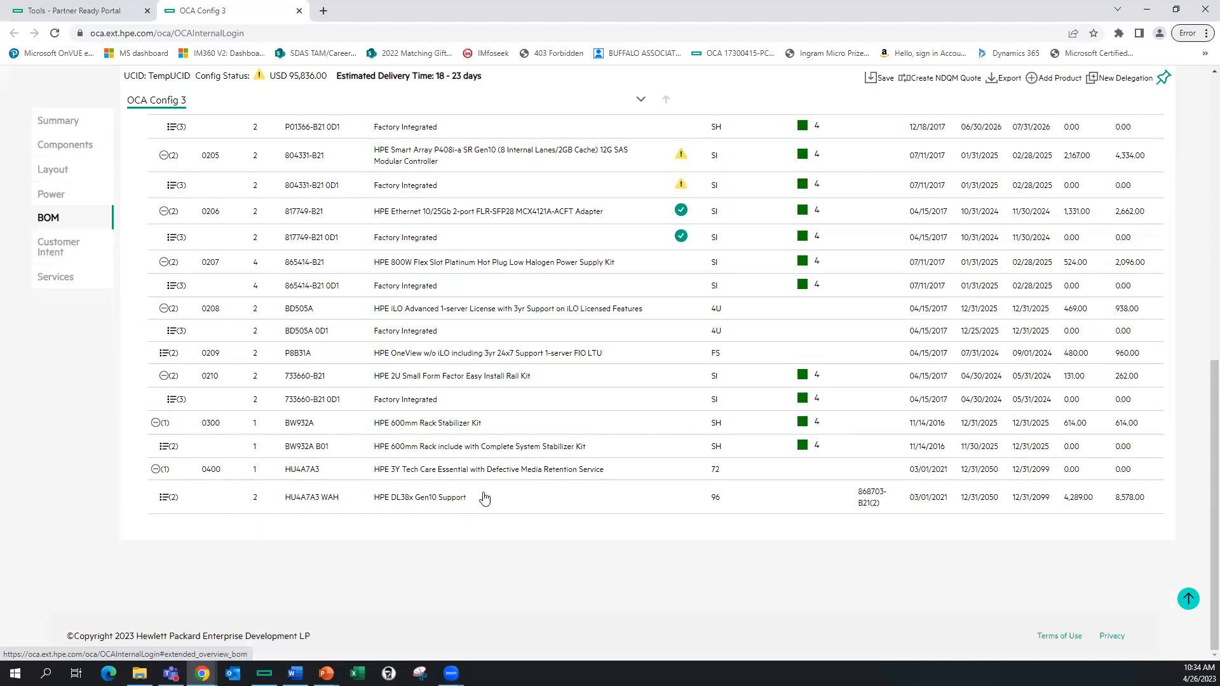
scroll(490, 481, "up", 15)
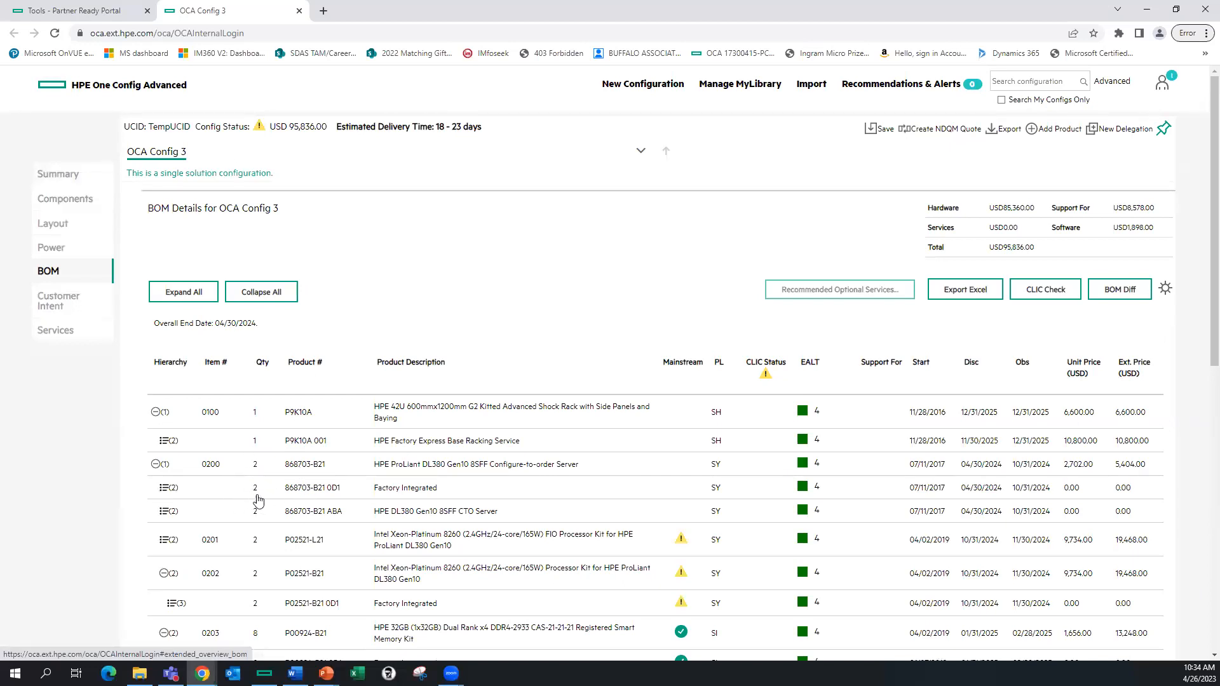
Move the DL380 Gen10 servers out of the rack to the OCA Config 3 level and check their bill of materials lines.
left_click(99, 200)
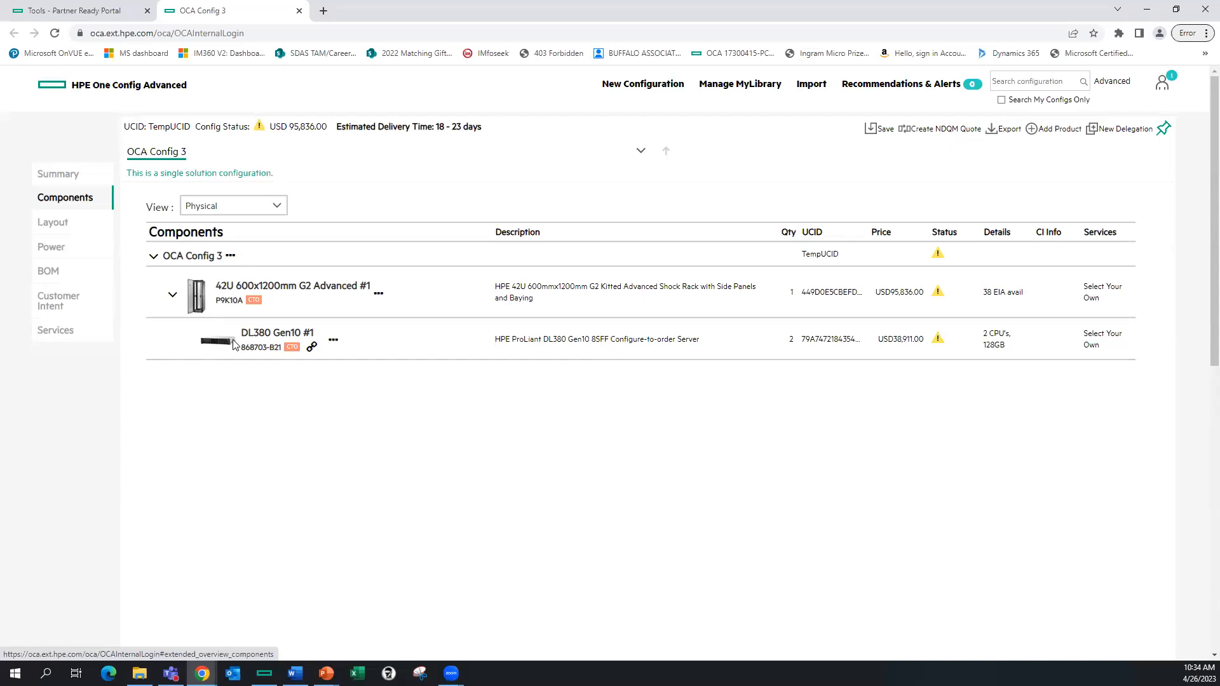
left_click_drag(251, 343, 184, 257)
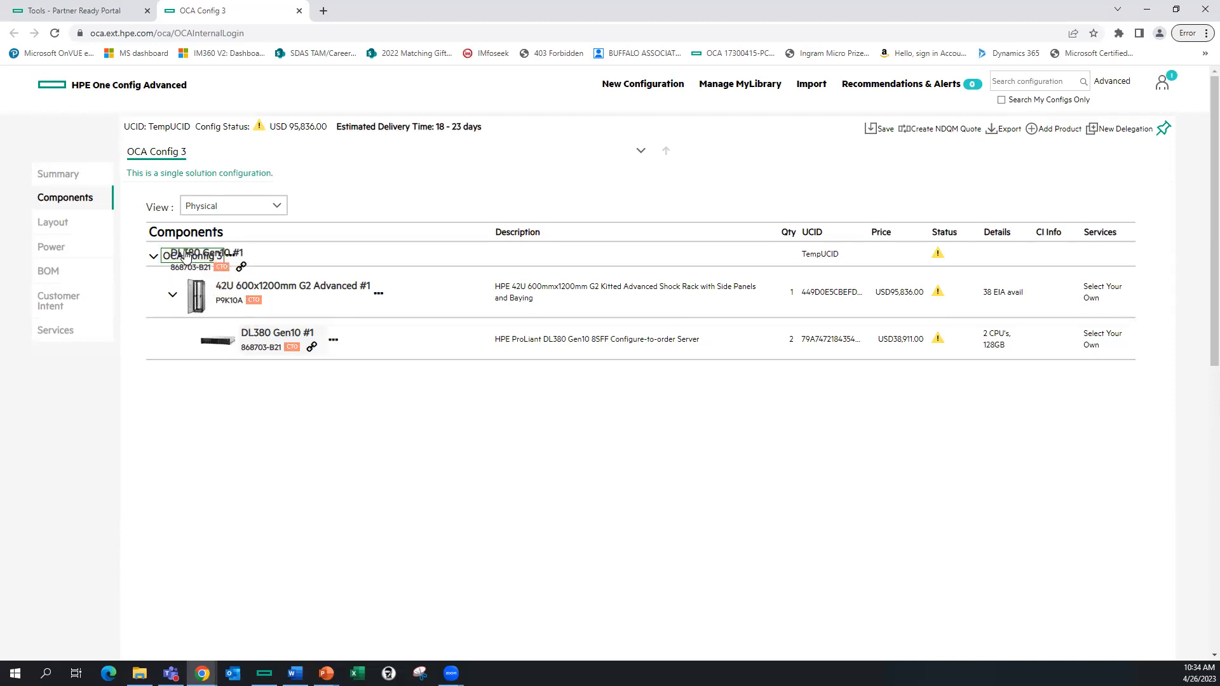
left_click_drag(185, 257, 187, 256)
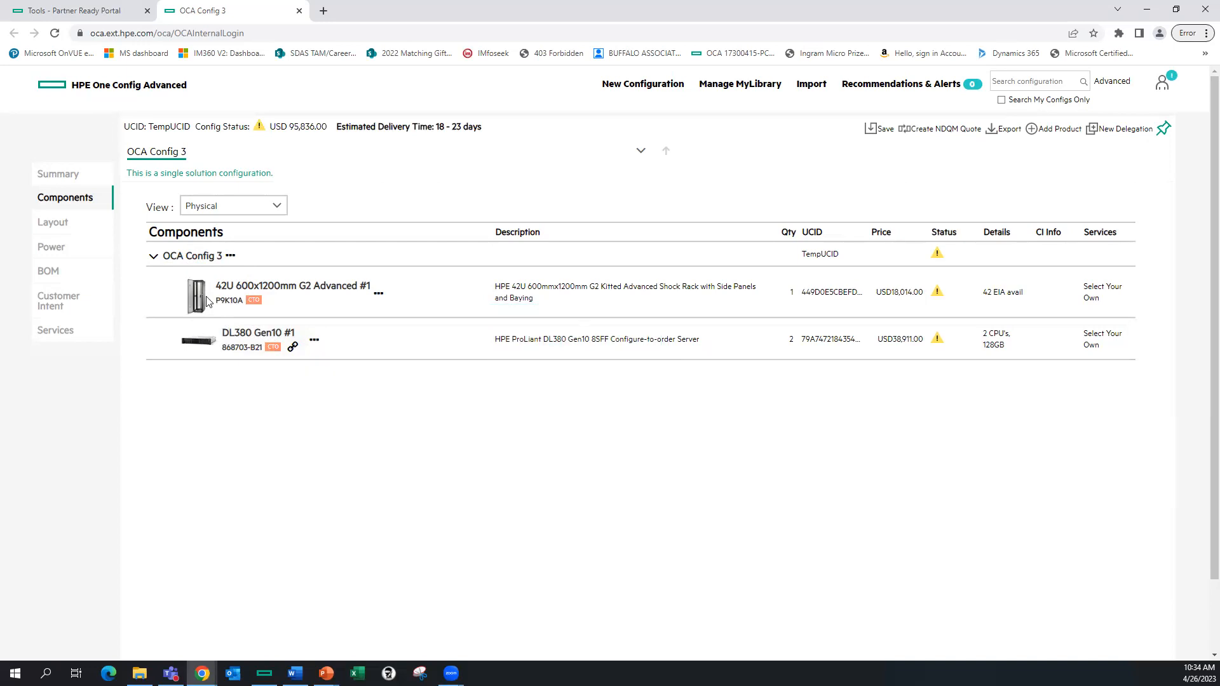
left_click(61, 274)
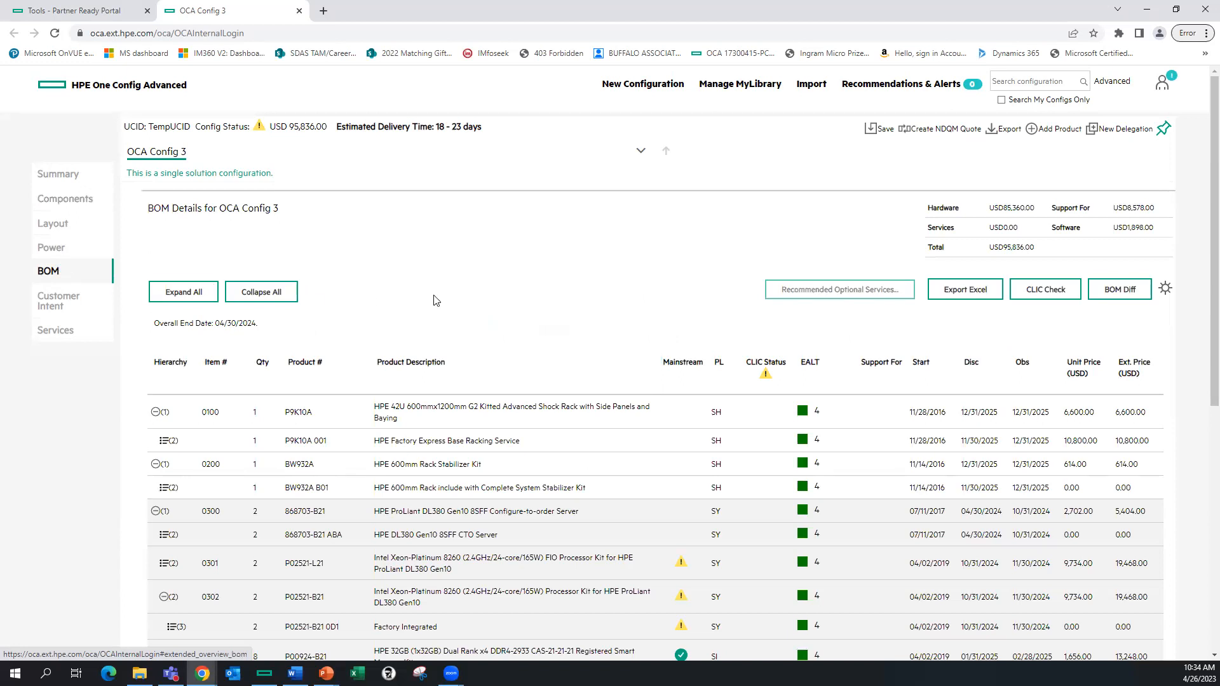
scroll(435, 300, "down", 4)
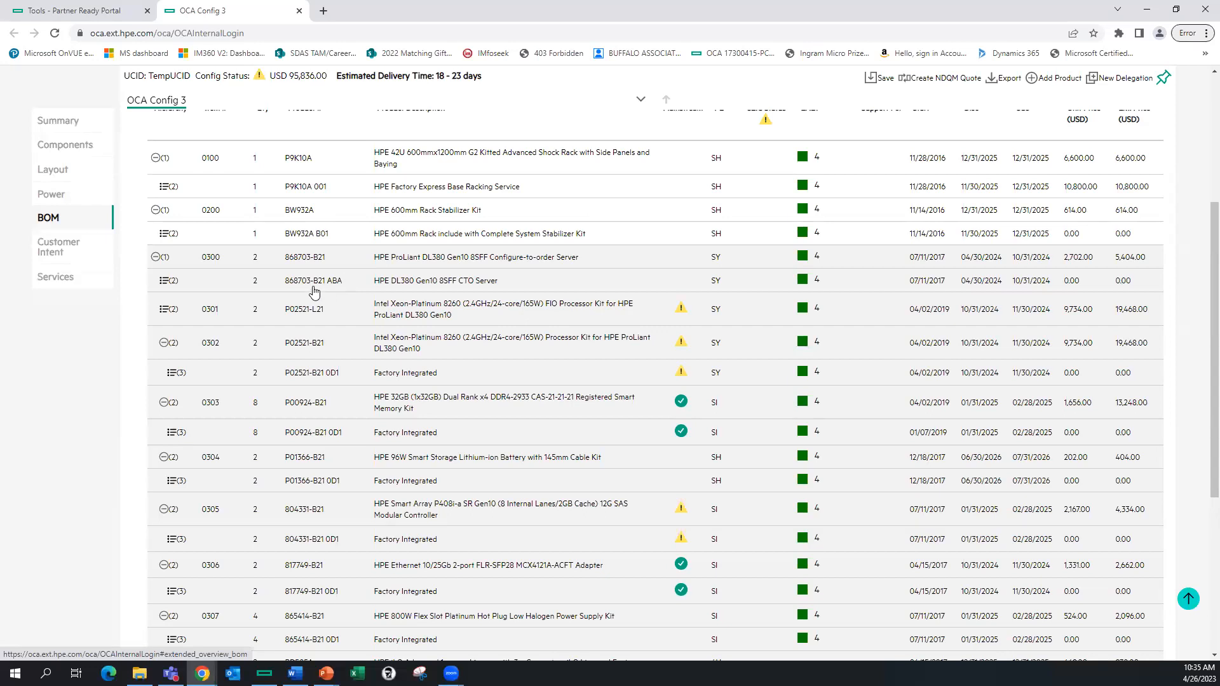
Move the DL380 Gen10 servers back into the 42U rack and check the Factory Integrated lines in the bill of materials.
left_click(81, 148)
left_click_drag(244, 337, 299, 297)
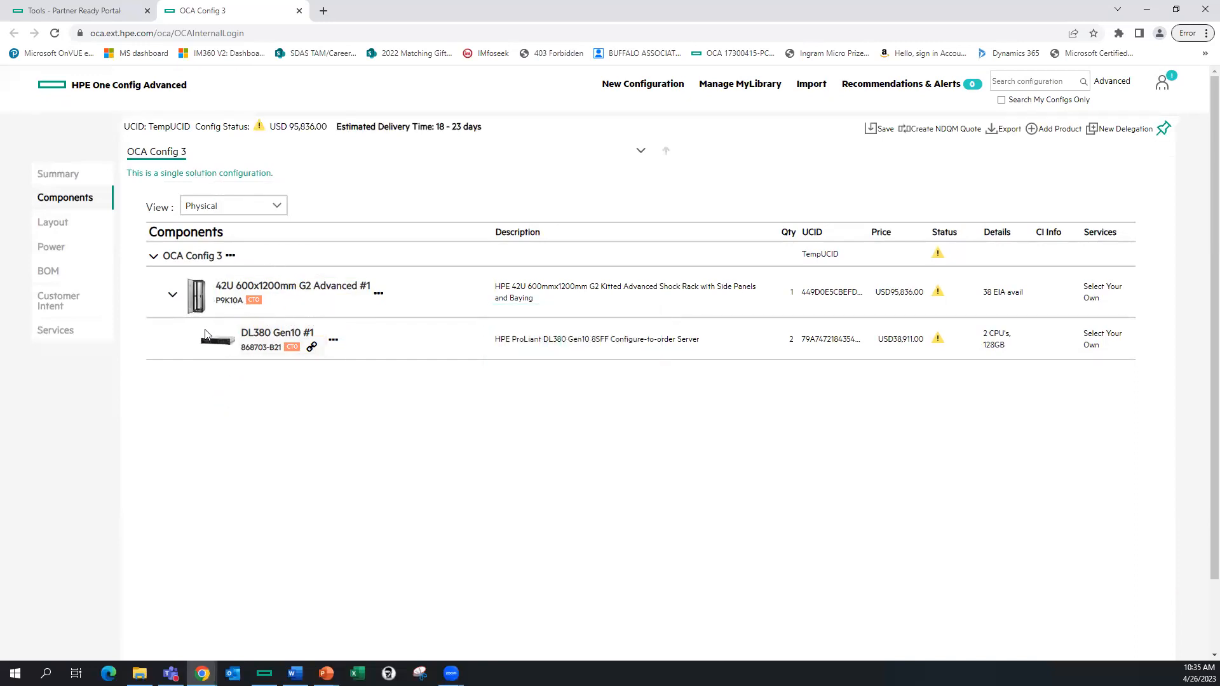
mouse_move(267, 351)
left_click(79, 271)
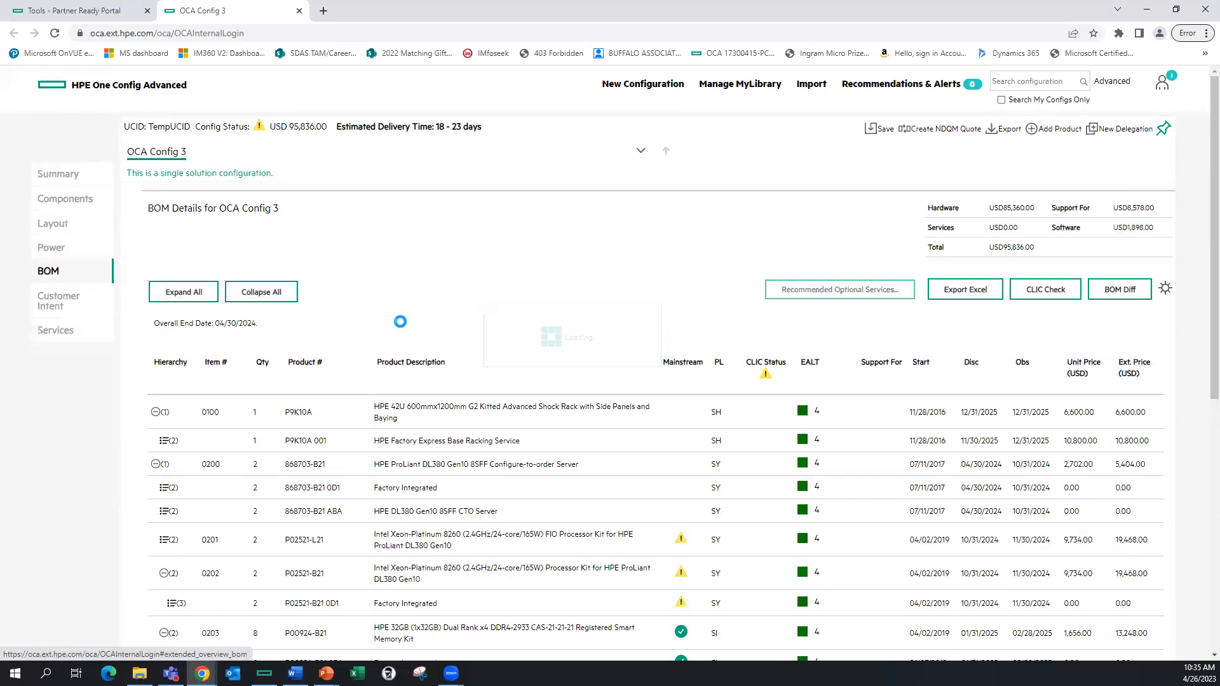
scroll(397, 378, "down", 4)
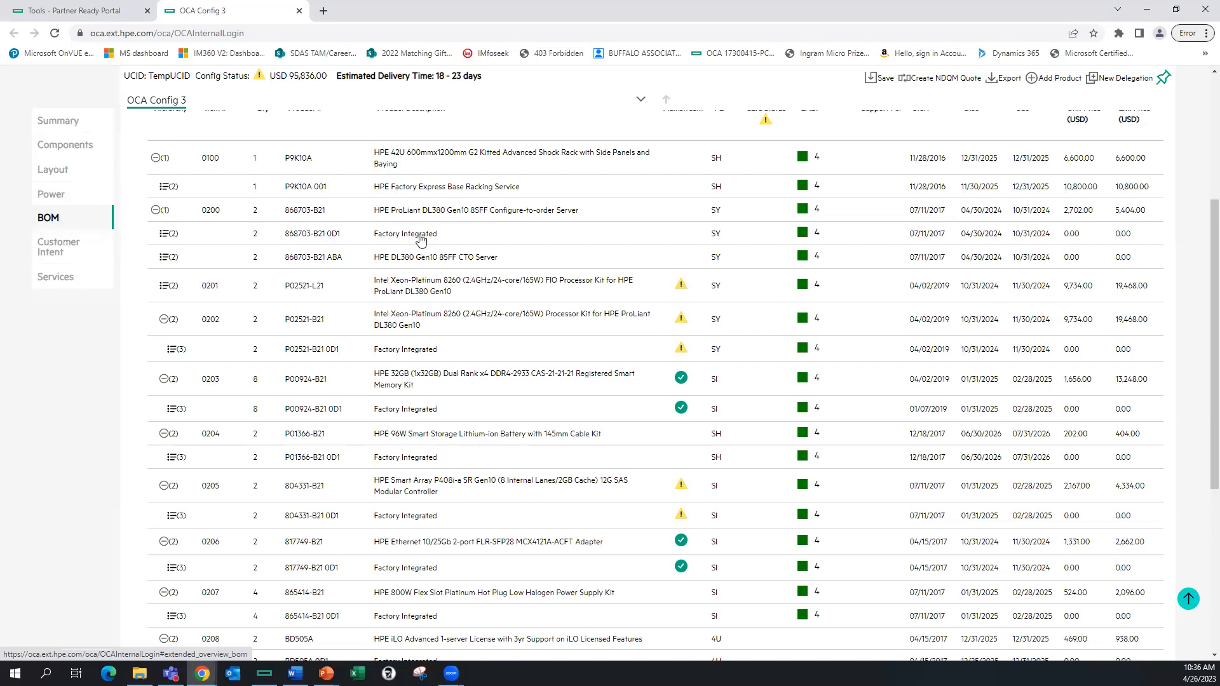
Return to the component overview and save the configuration under the name "Server demo", keeping the other save options as they are.
left_click(89, 146)
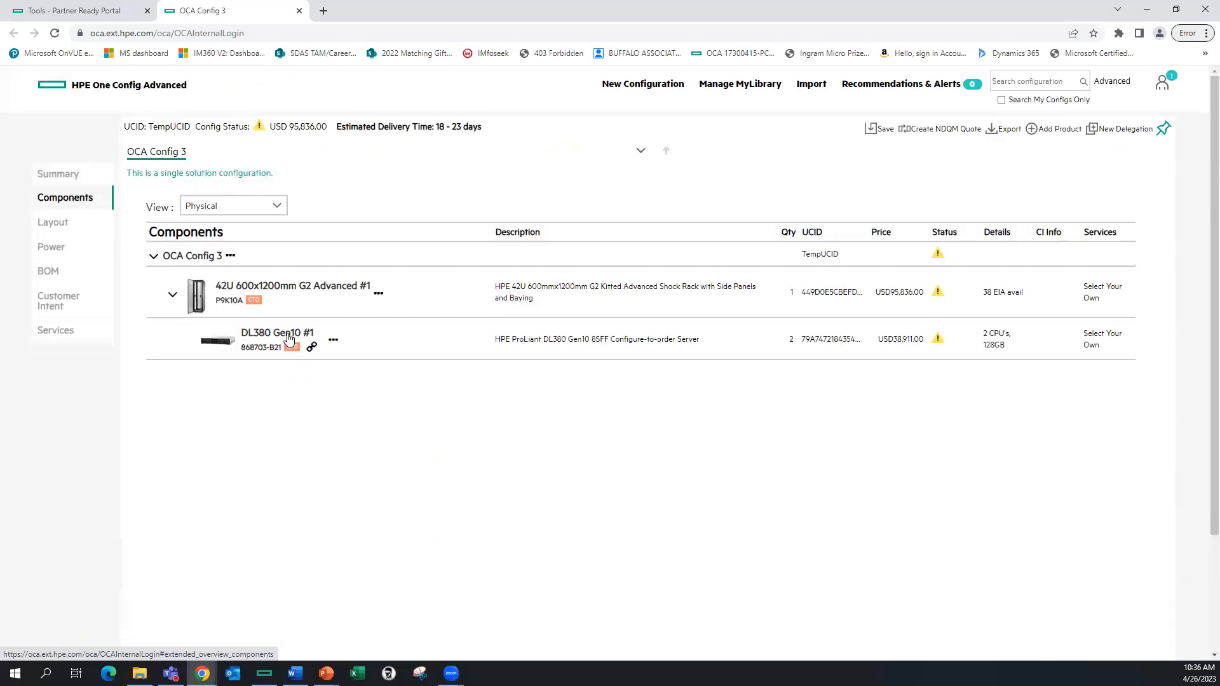
mouse_move(288, 338)
left_click(883, 135)
left_click(882, 135)
left_click(882, 135)
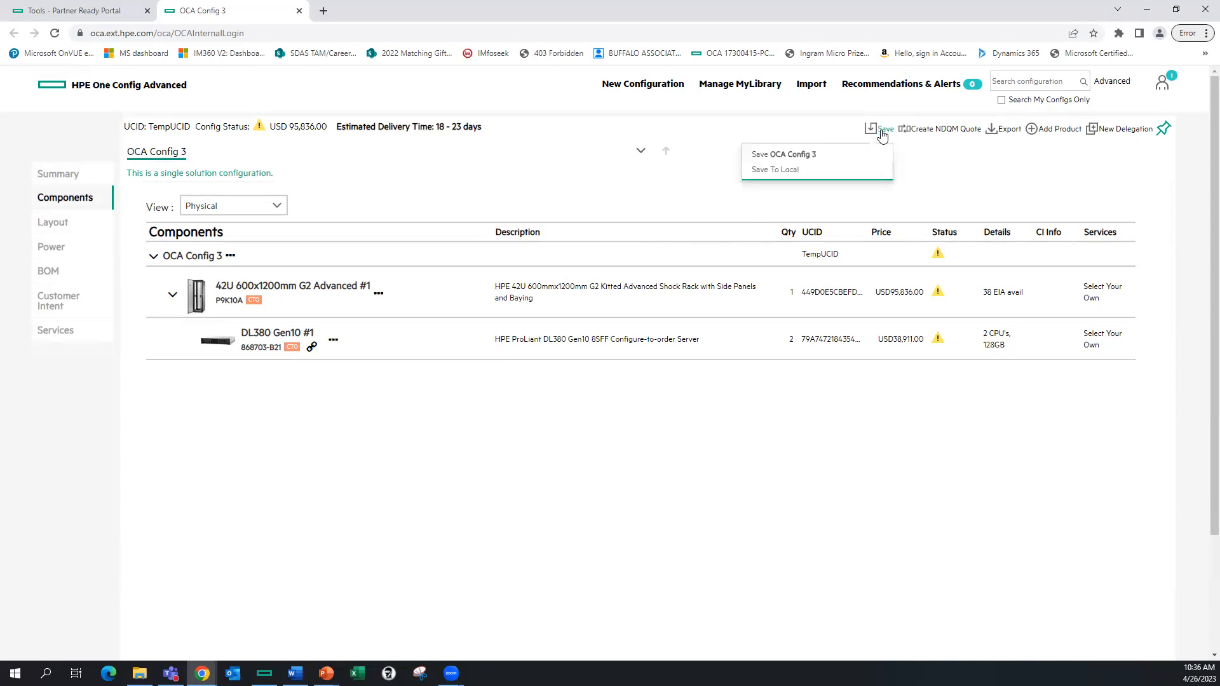
left_click(816, 159)
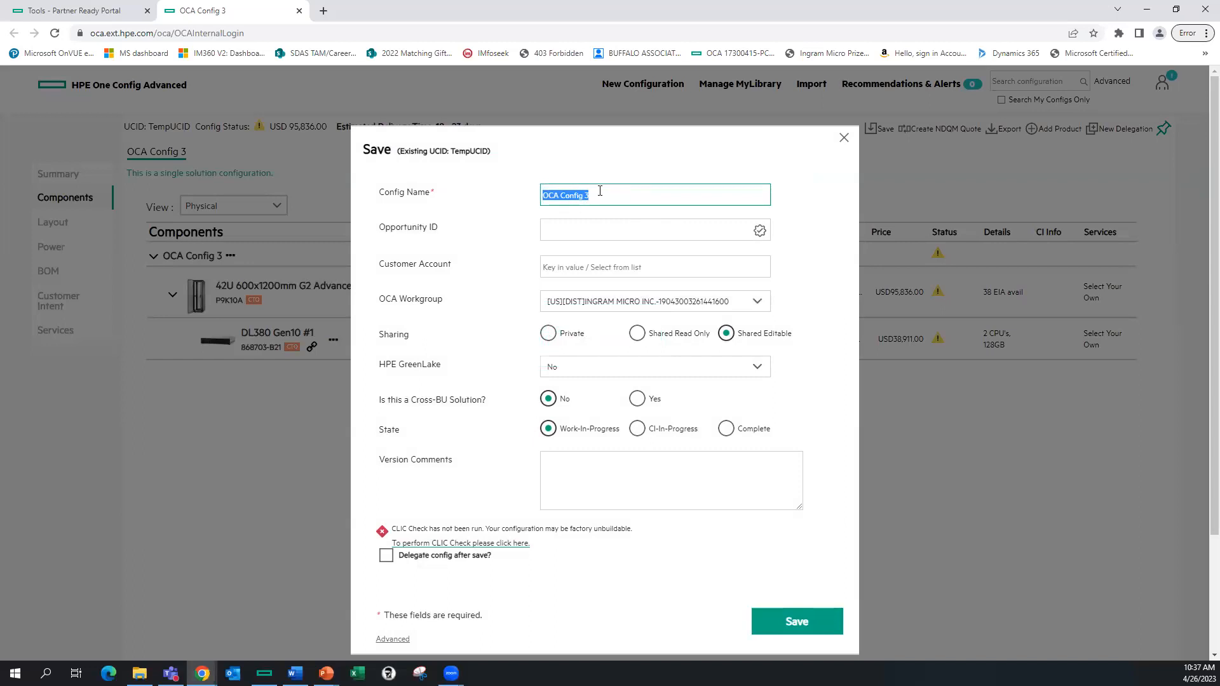
type("Server demo")
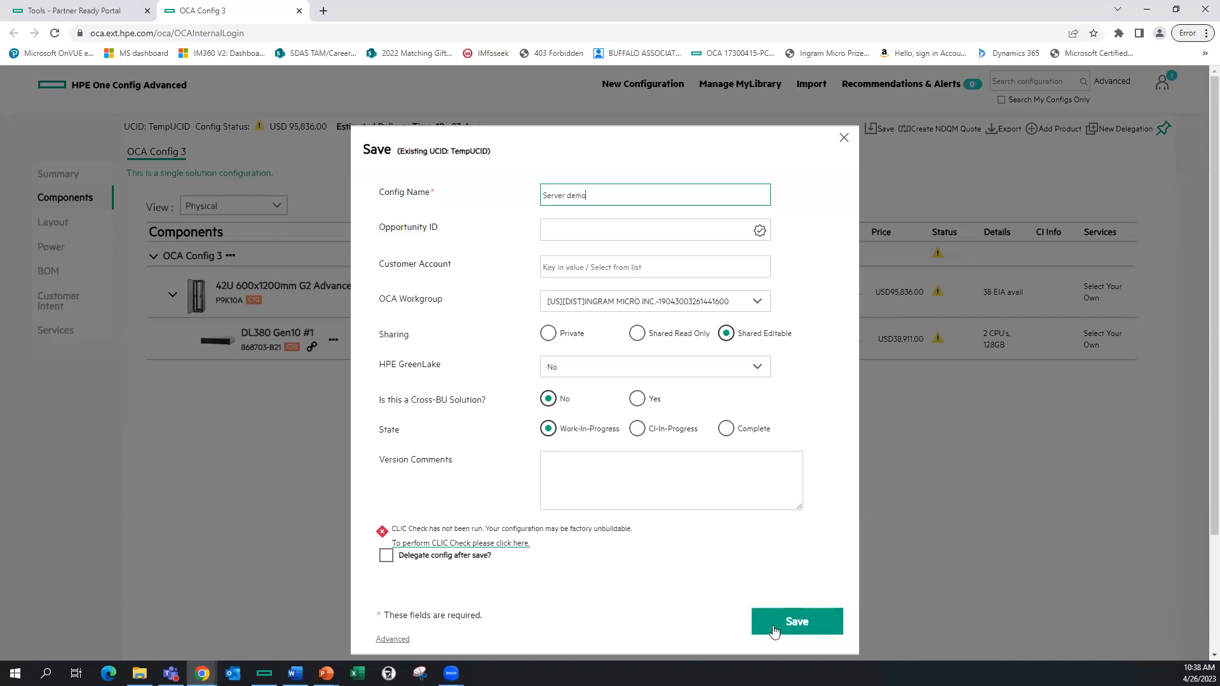
left_click(794, 620)
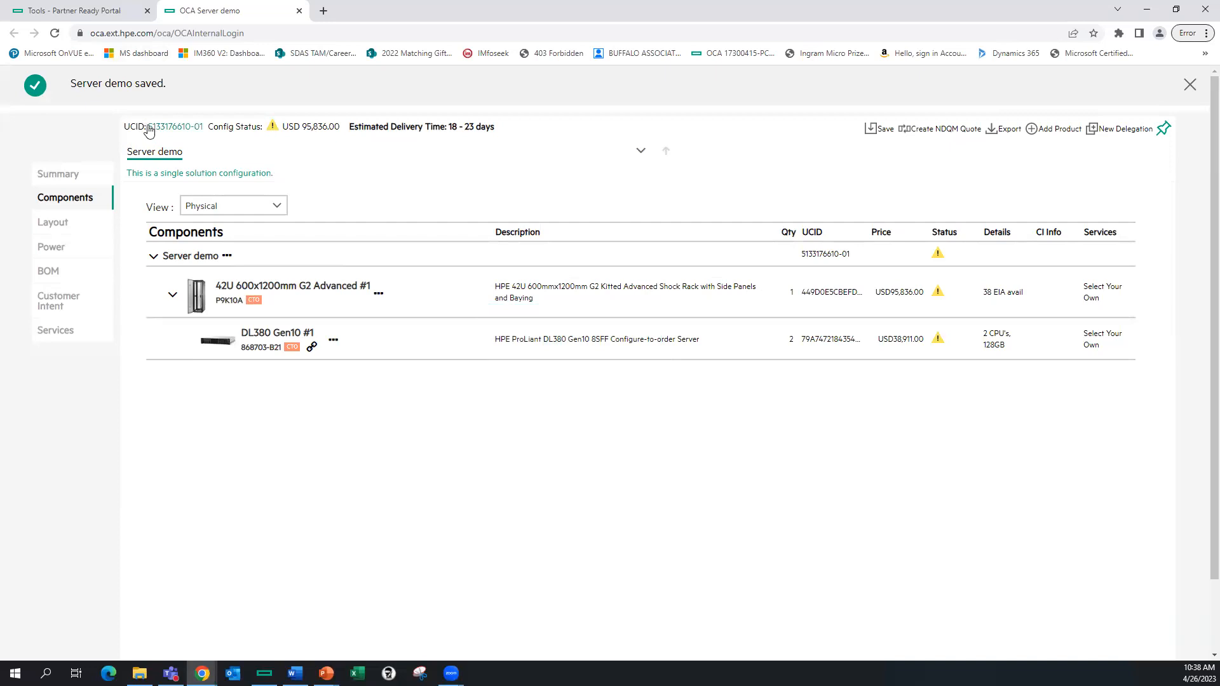
Select the saved configuration's UCID in its header for copying.
left_click_drag(149, 124, 203, 127)
left_click(156, 141)
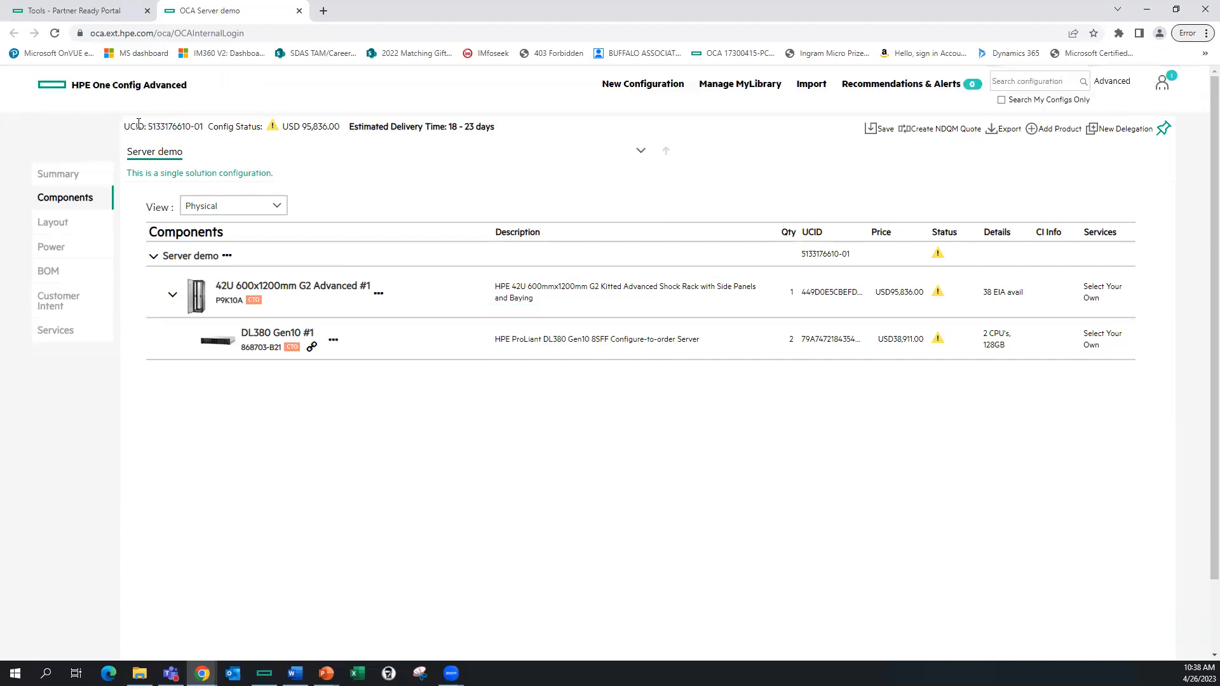
left_click(132, 129)
right_click(174, 132)
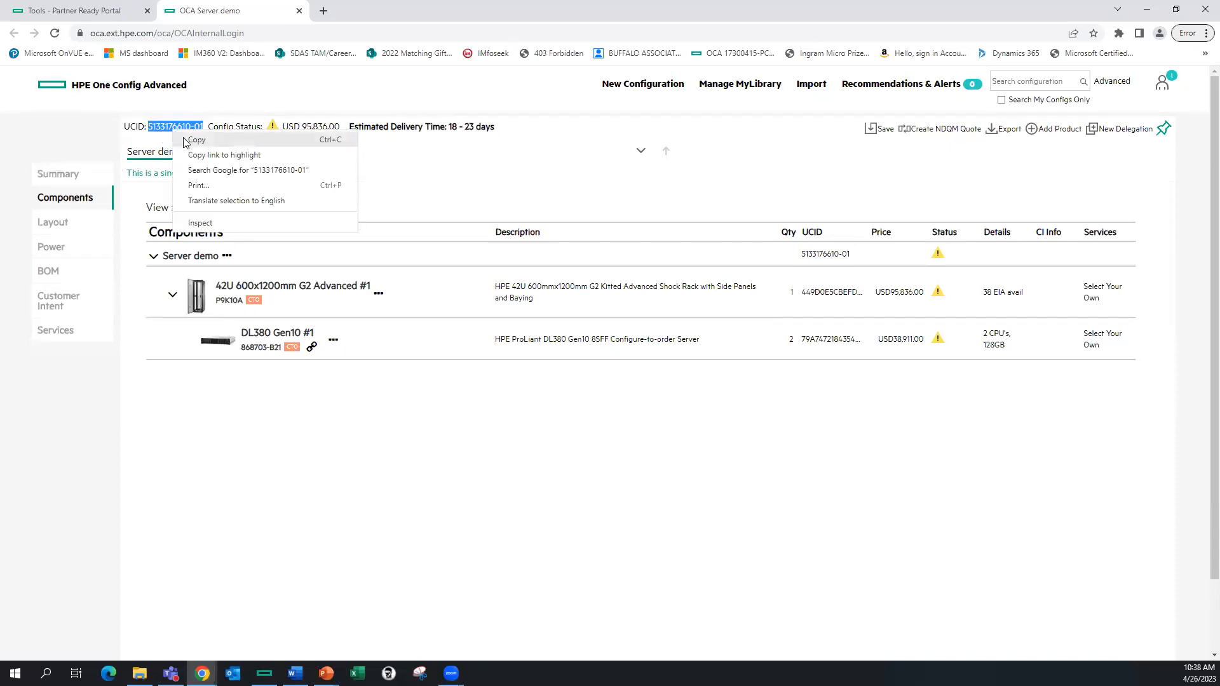
left_click(158, 152)
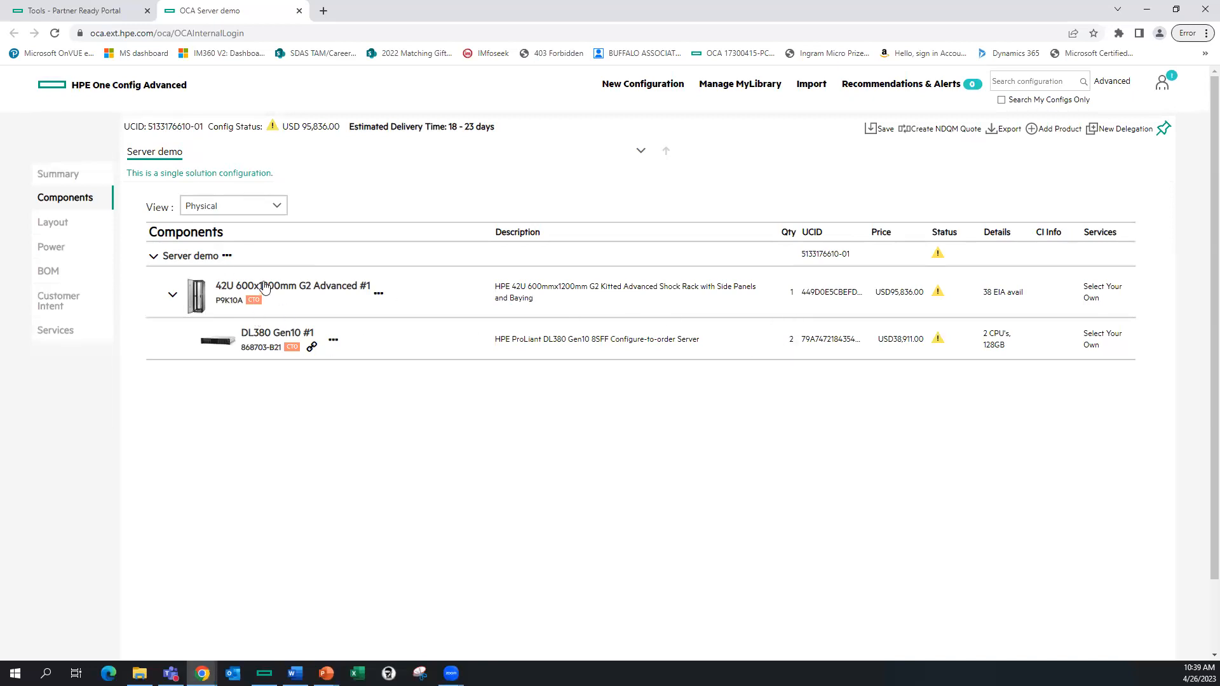
Move the DL380 Gen10 servers out of the rack to the Server demo level and display the bill of materials.
mouse_move(264, 287)
left_click_drag(281, 337, 200, 260)
left_click_drag(261, 338, 192, 250)
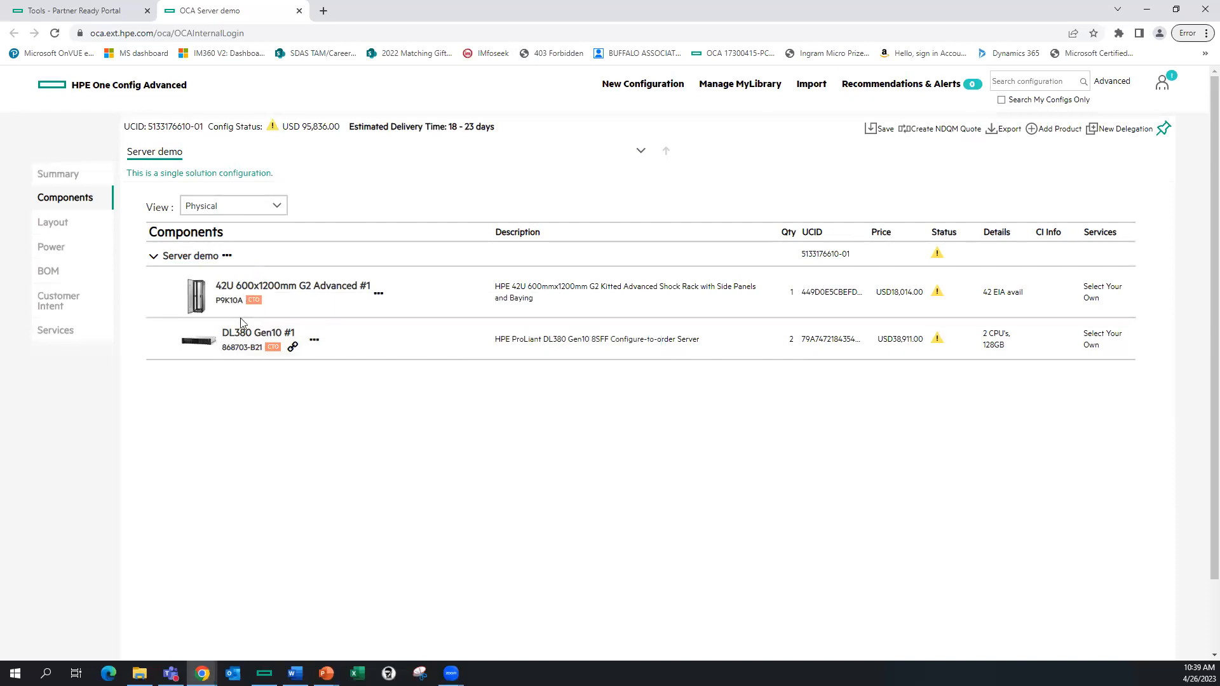
left_click(51, 271)
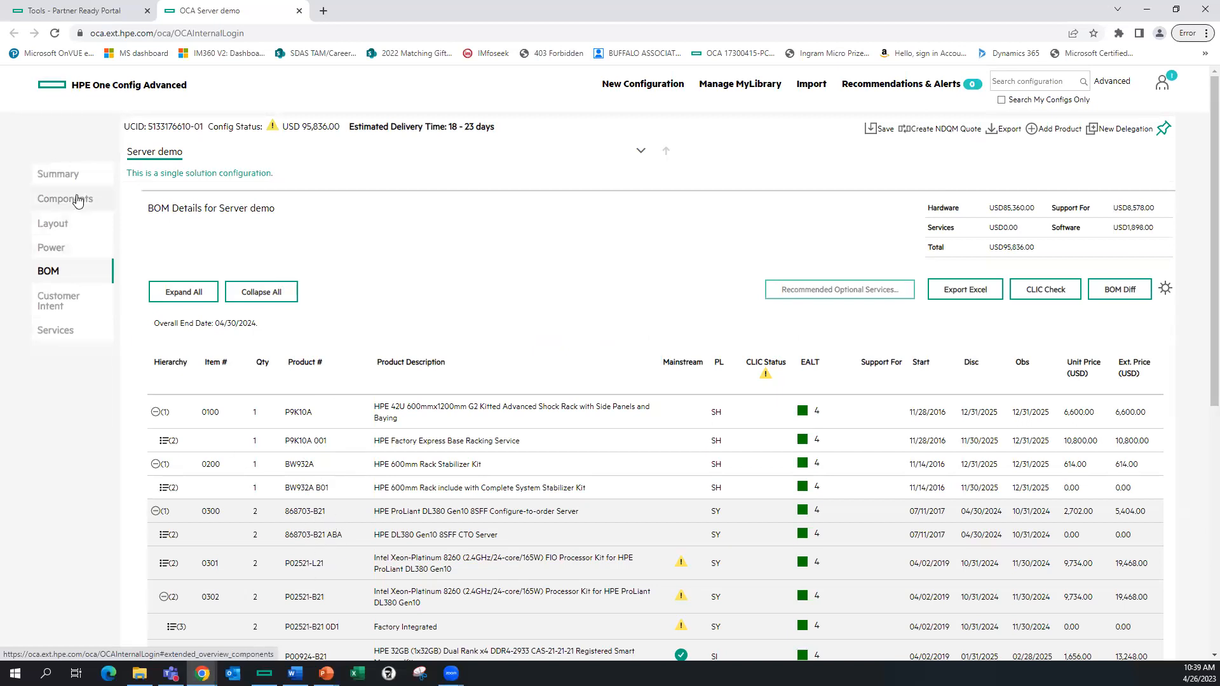
Save the configuration as a new version with the version comment "removed servers from rack".
left_click(883, 136)
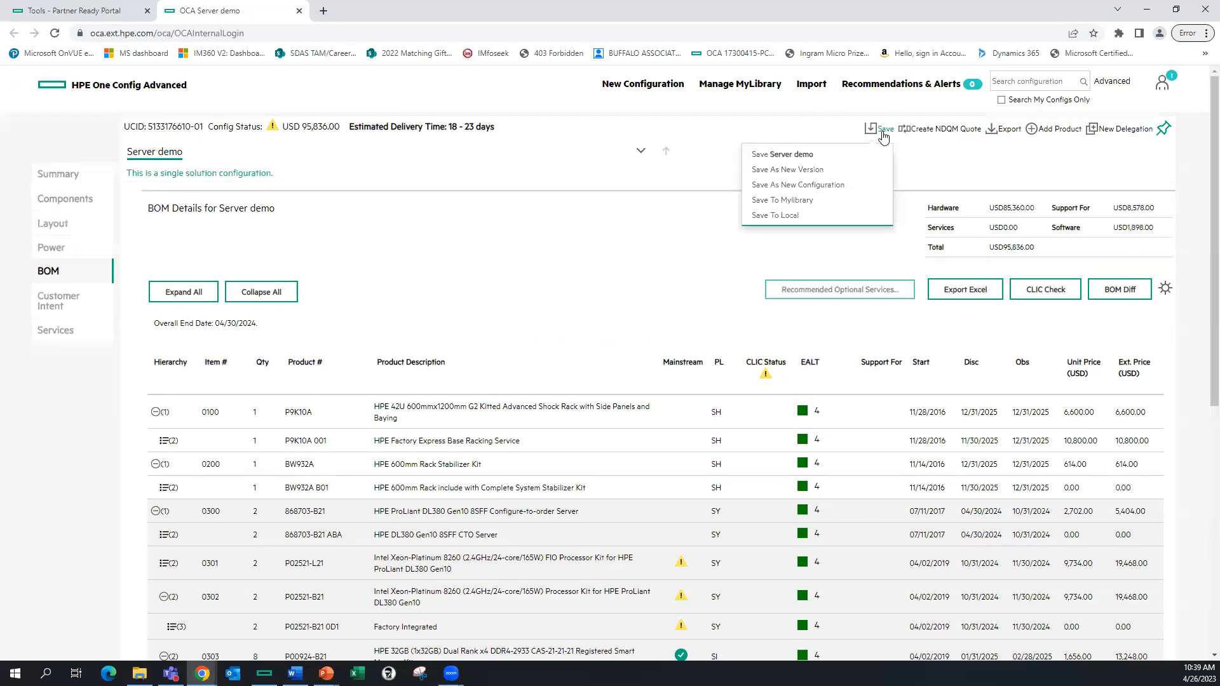
left_click(819, 175)
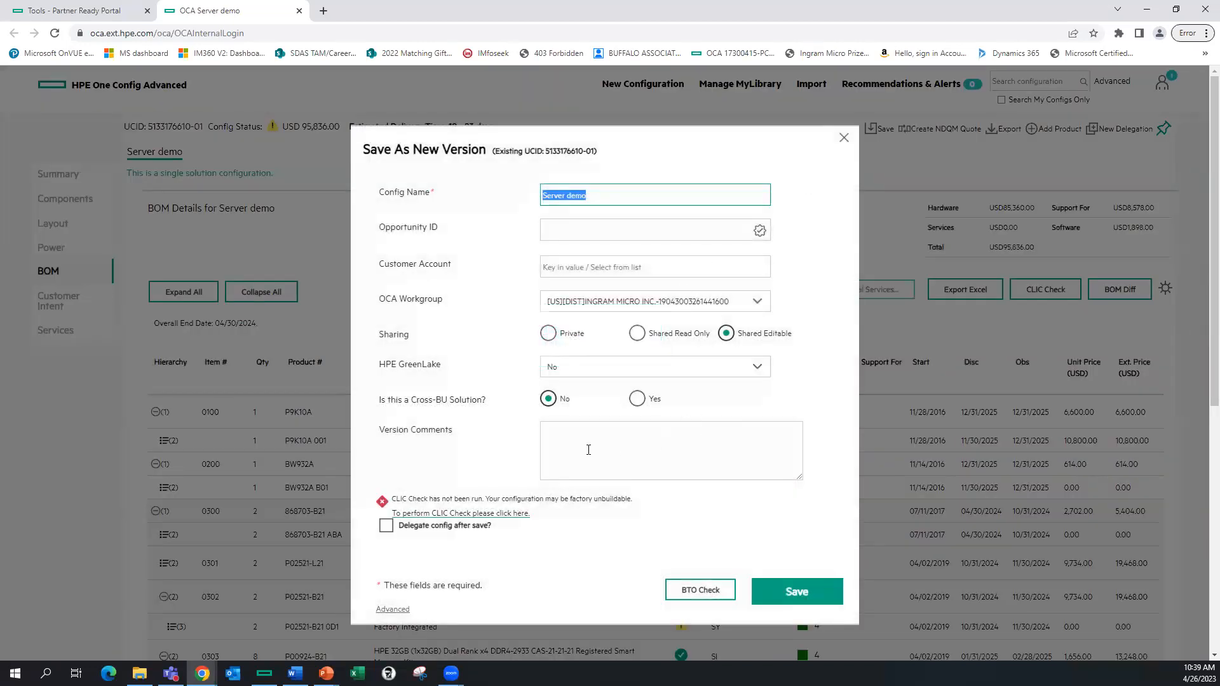
left_click(586, 437)
type("removes")
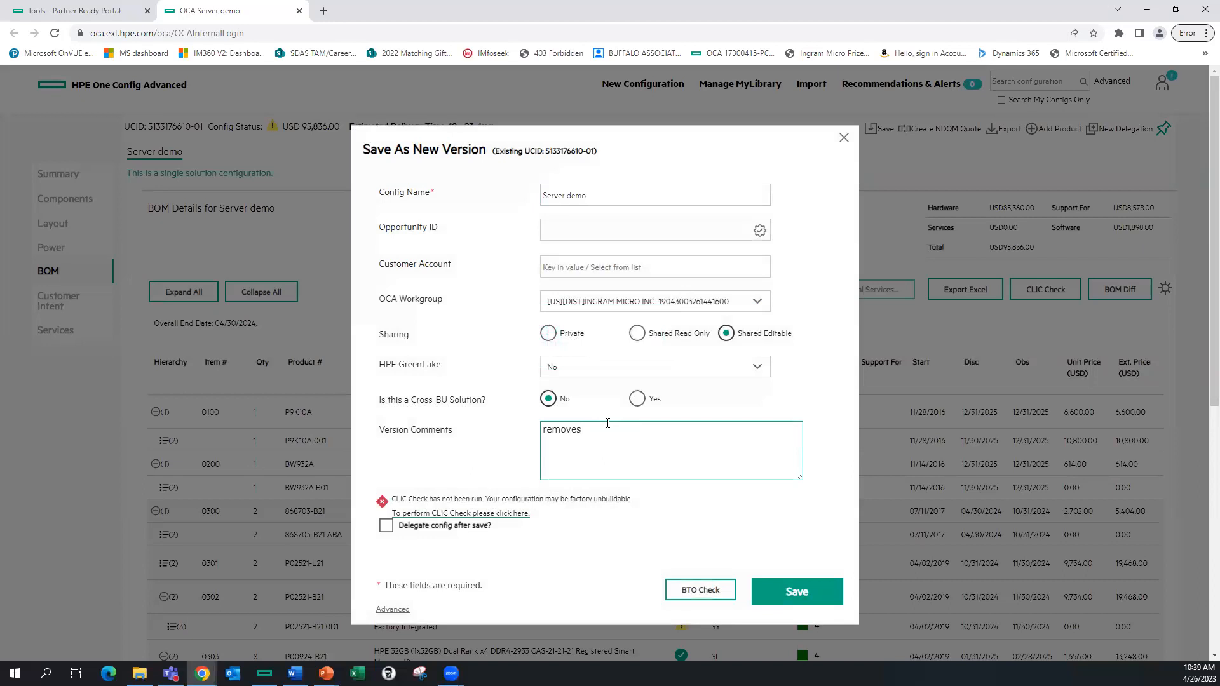
key("BackSpace")
type("d servers from rack")
left_click(776, 586)
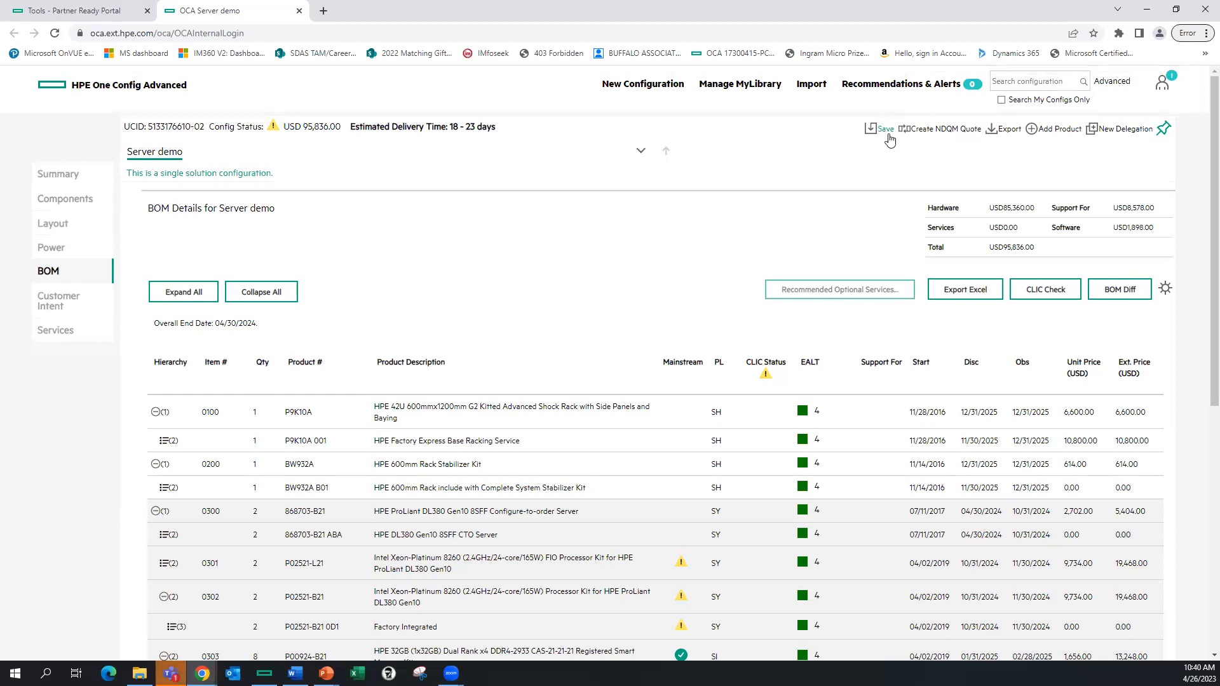
Save a local copy of the Server demo configuration, leaving it unrestricted.
left_click(886, 130)
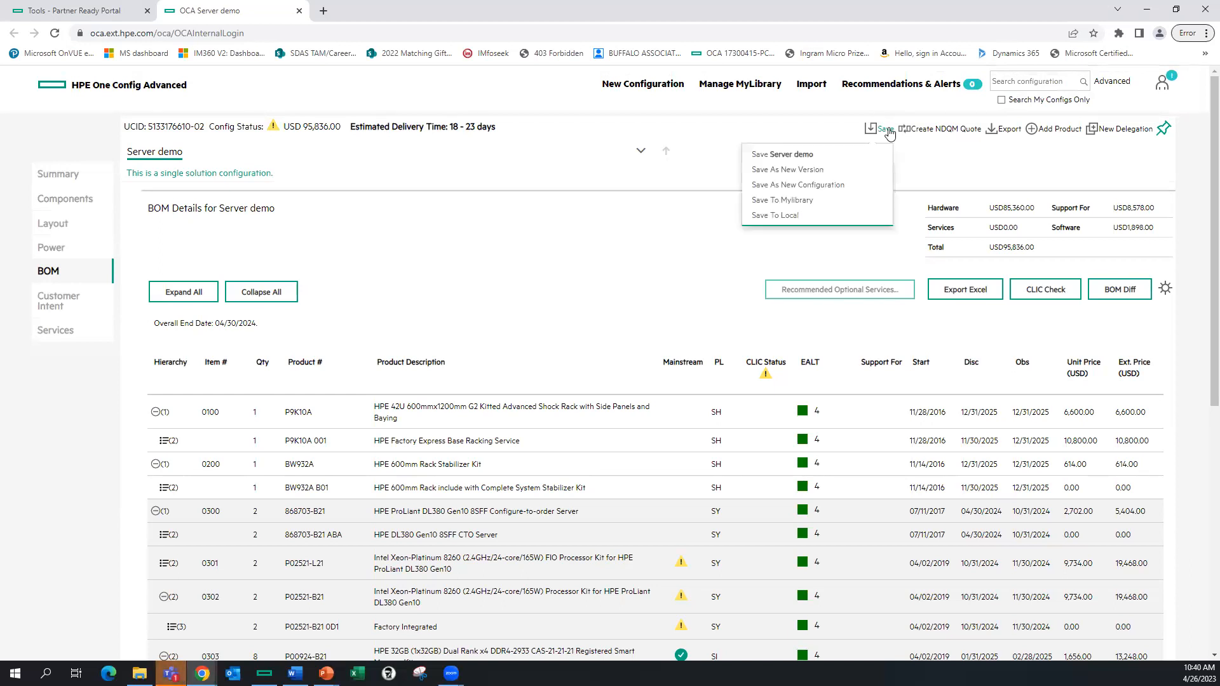
left_click(785, 217)
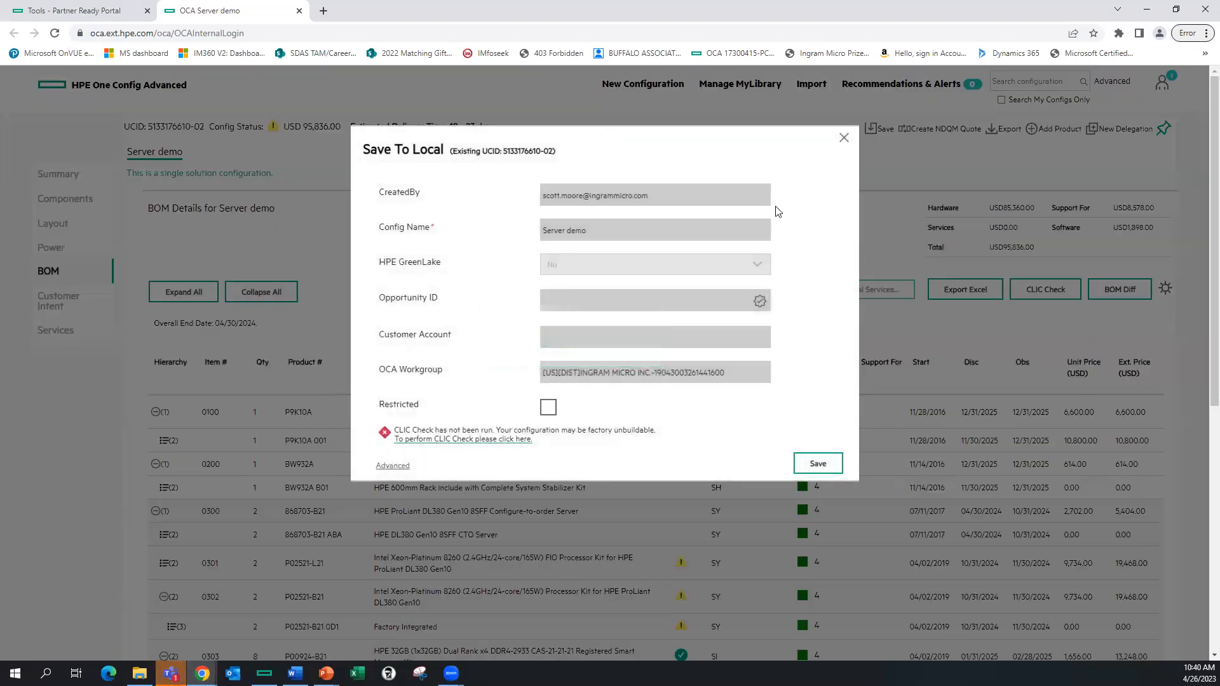
left_click(816, 465)
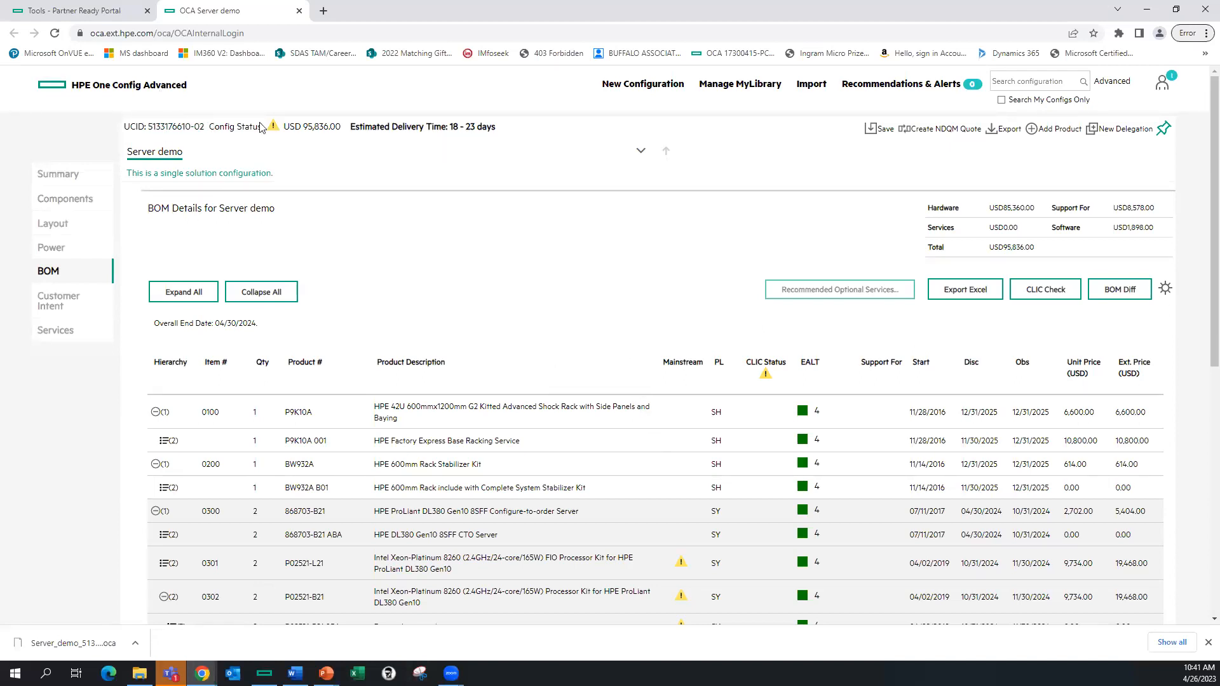
Save the configuration as a new configuration named "Server demo for customer 2", keeping the other save options as they are.
left_click(886, 136)
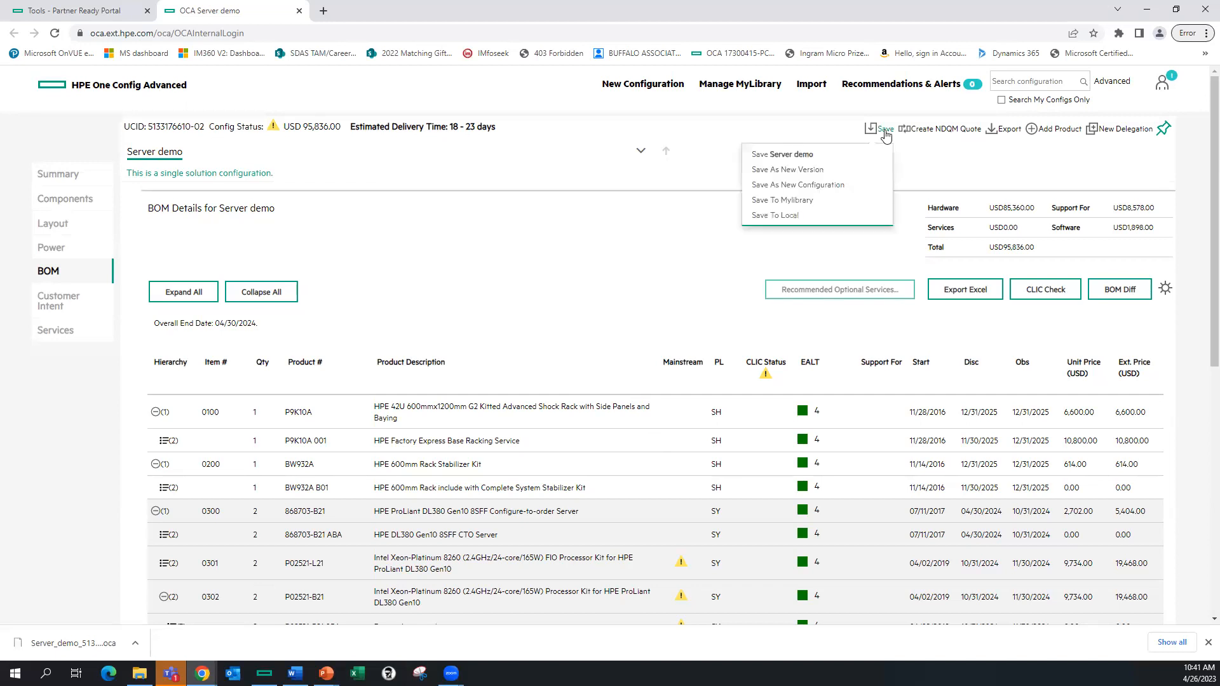
left_click(827, 186)
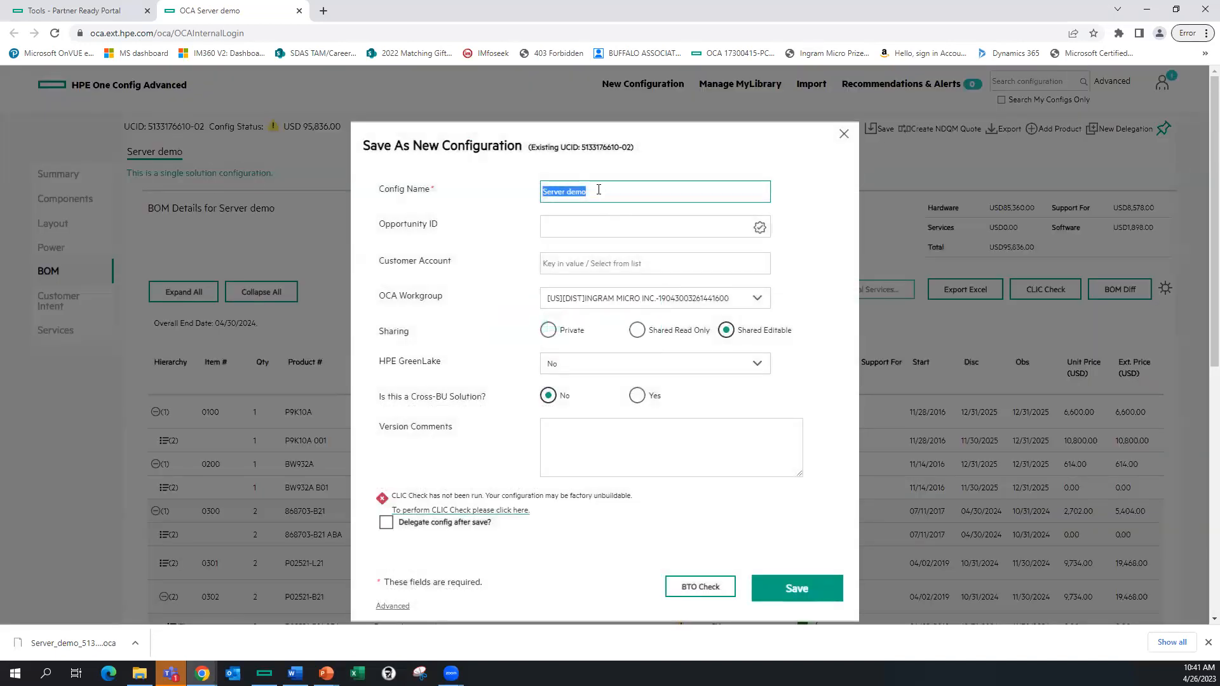
left_click(590, 192)
type("for customer 2")
left_click(797, 590)
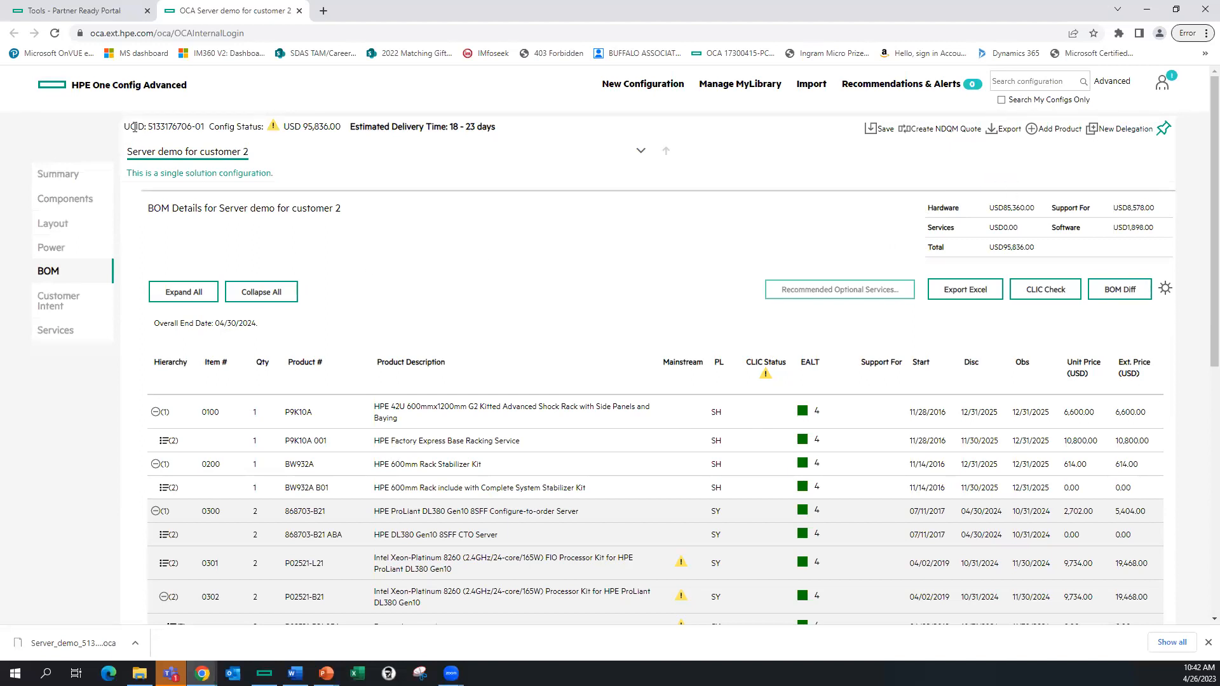
Copy the new configuration's UCID from its header.
left_click_drag(148, 127, 204, 126)
right_click(160, 129)
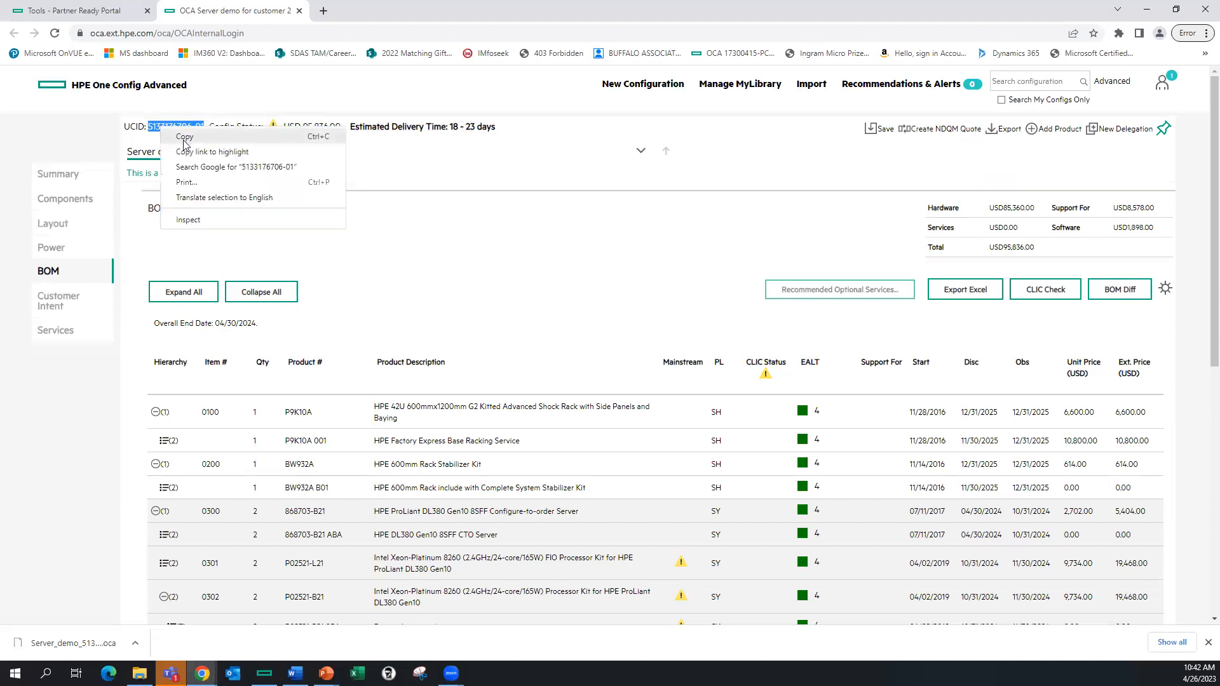
left_click(185, 137)
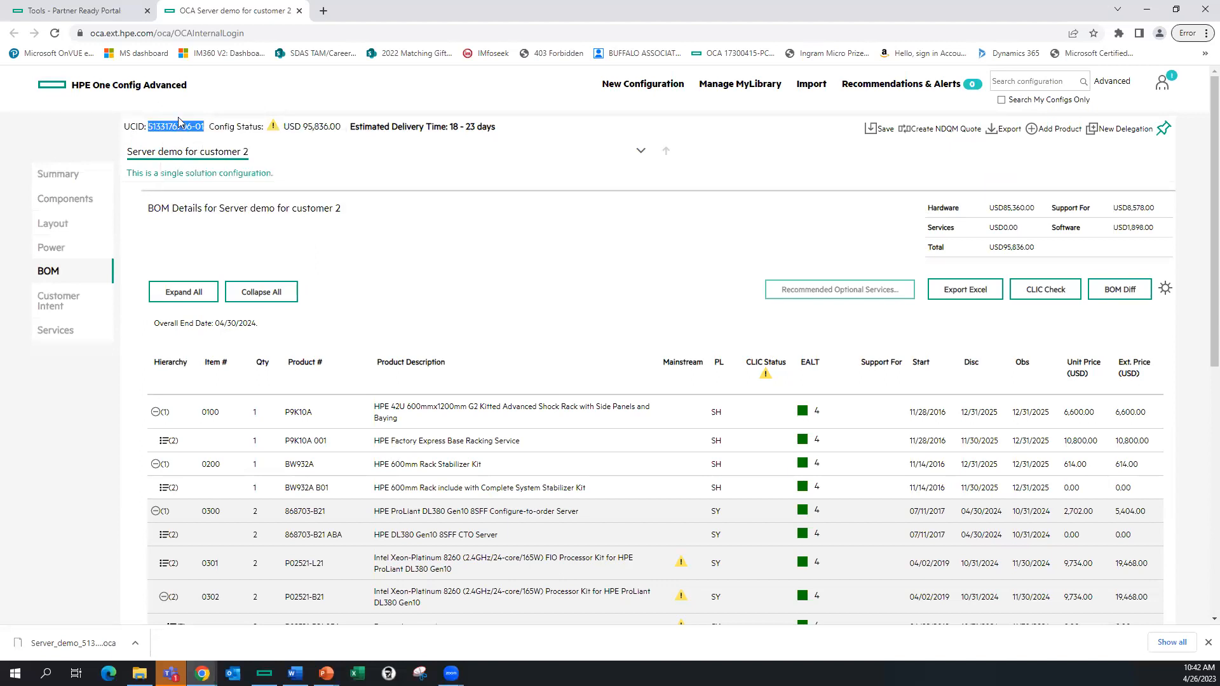
Start a new delegation for the configuration, look through the delegator target IDs, and close it without delegating.
left_click(1095, 135)
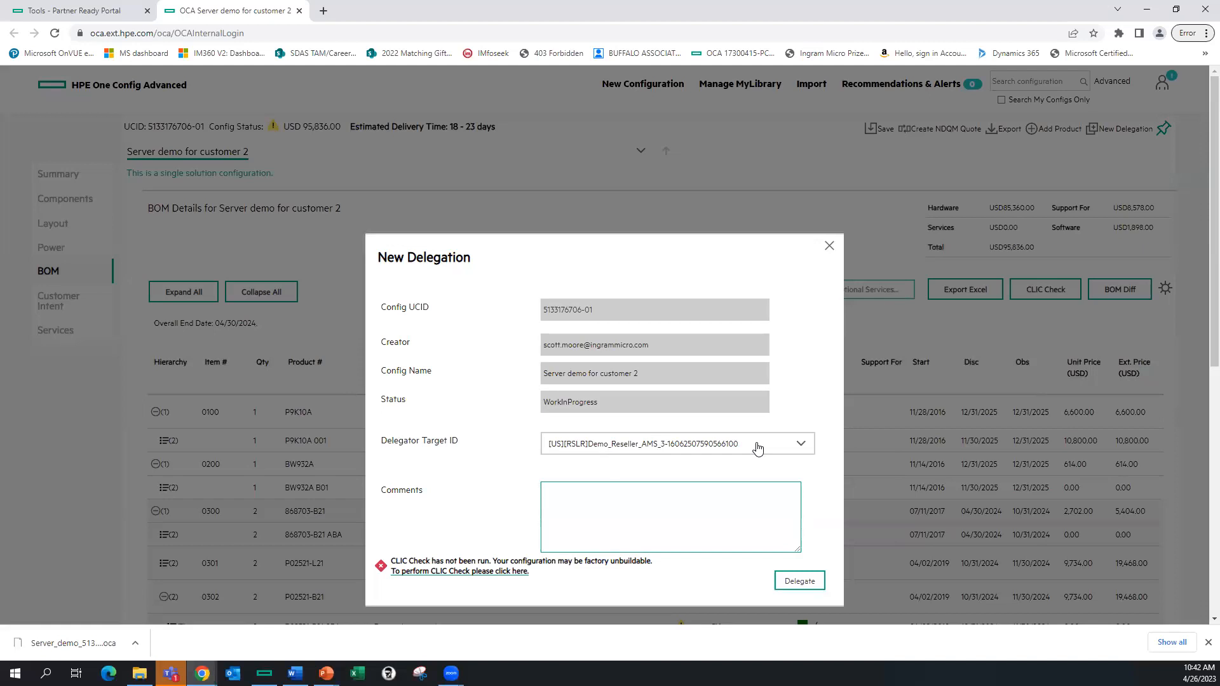
left_click(798, 446)
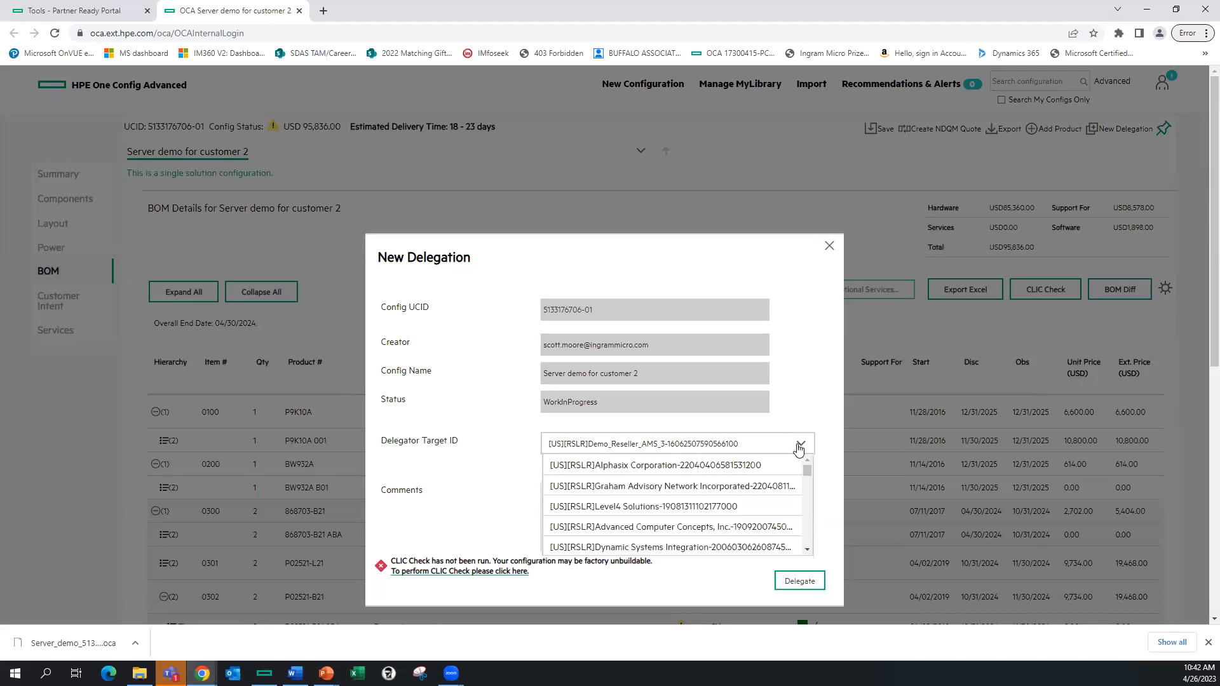
scroll(751, 498, "down", 10)
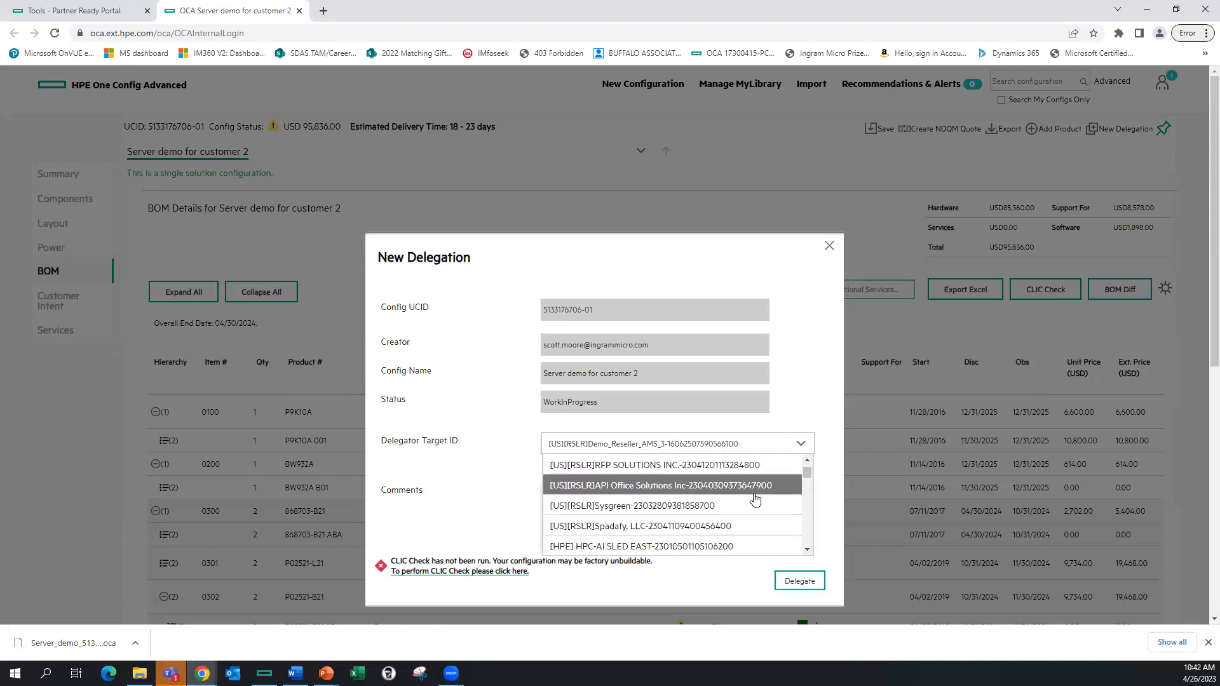
scroll(751, 502, "down", 10)
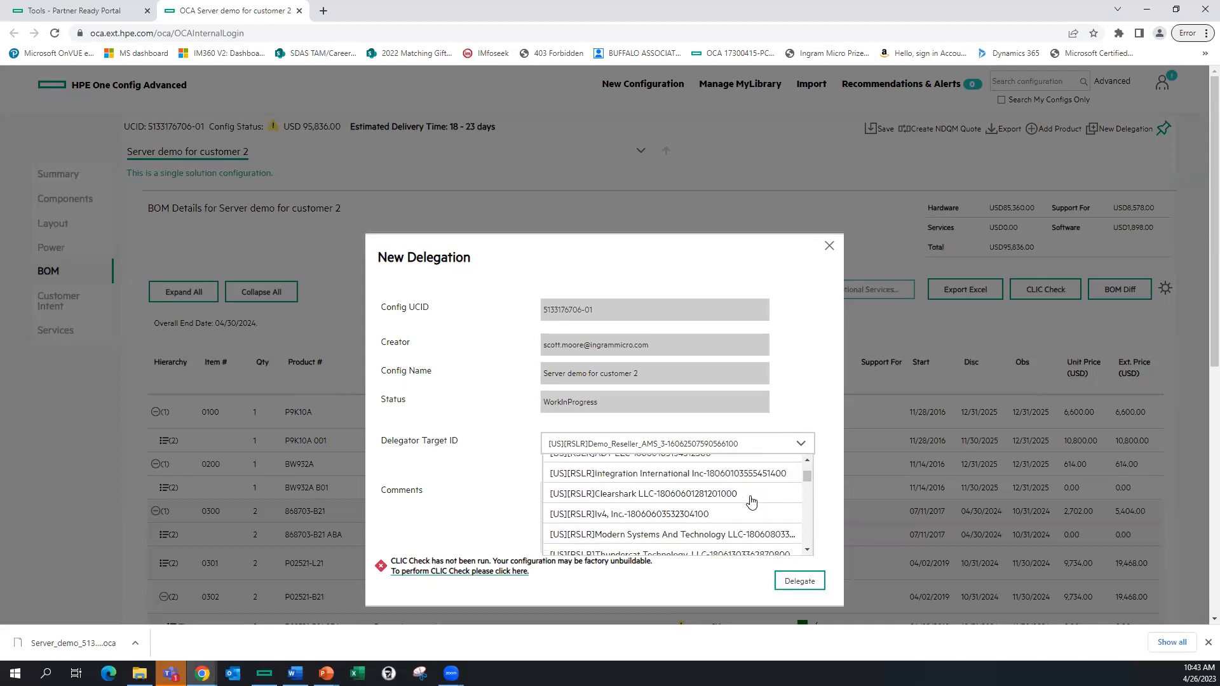
scroll(750, 501, "down", 10)
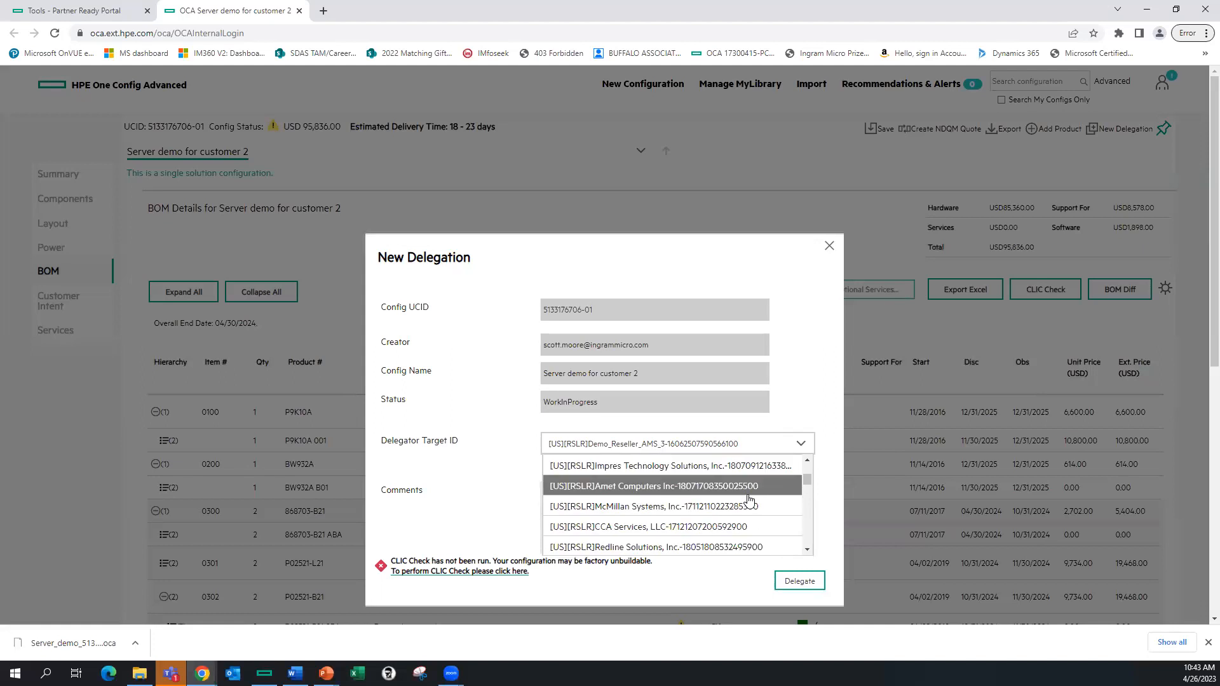
scroll(749, 502, "down", 10)
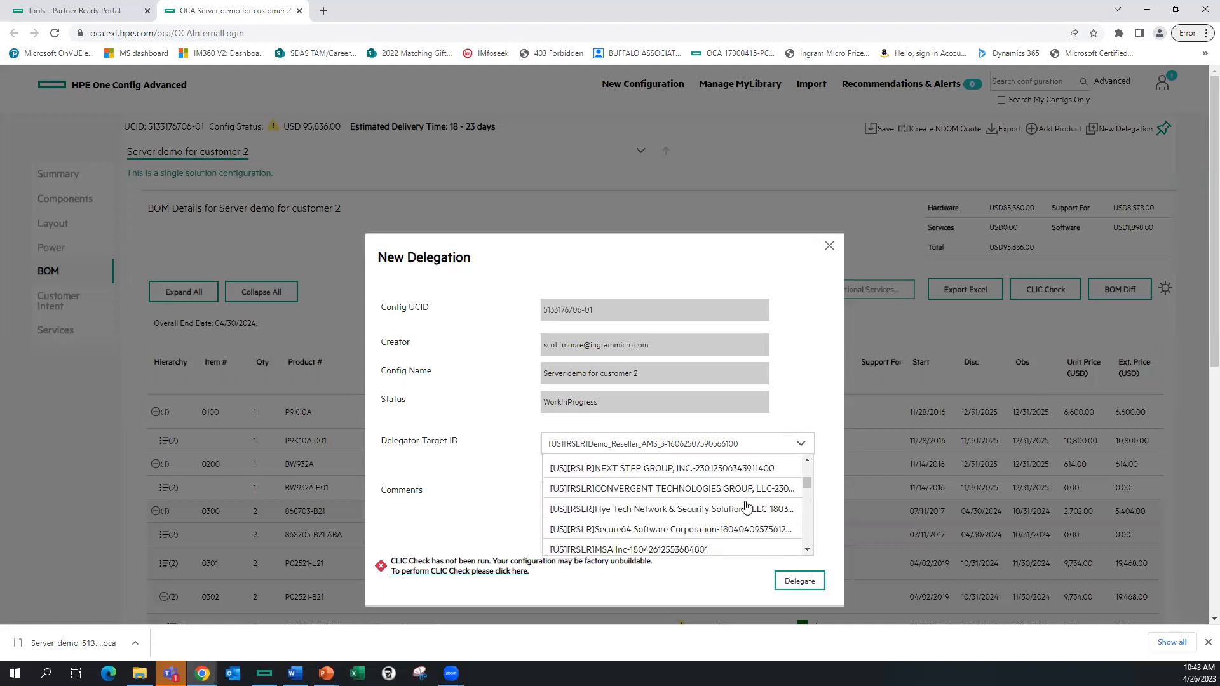
scroll(747, 506, "down", 5)
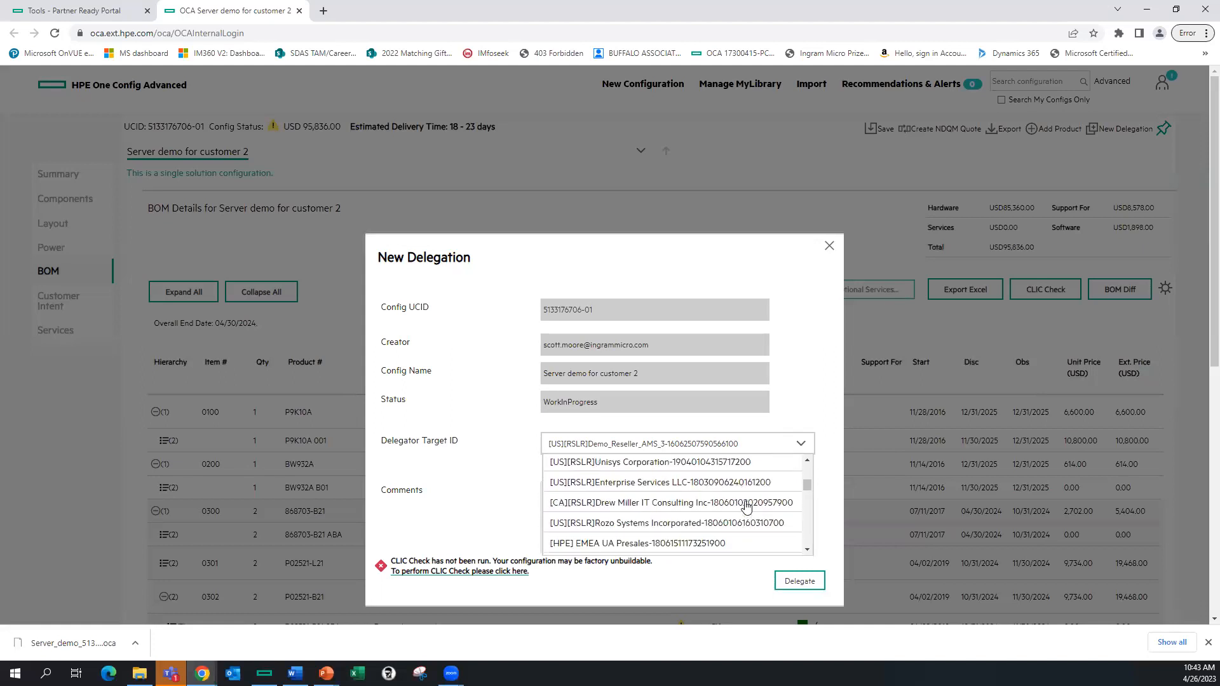
double_click(797, 410)
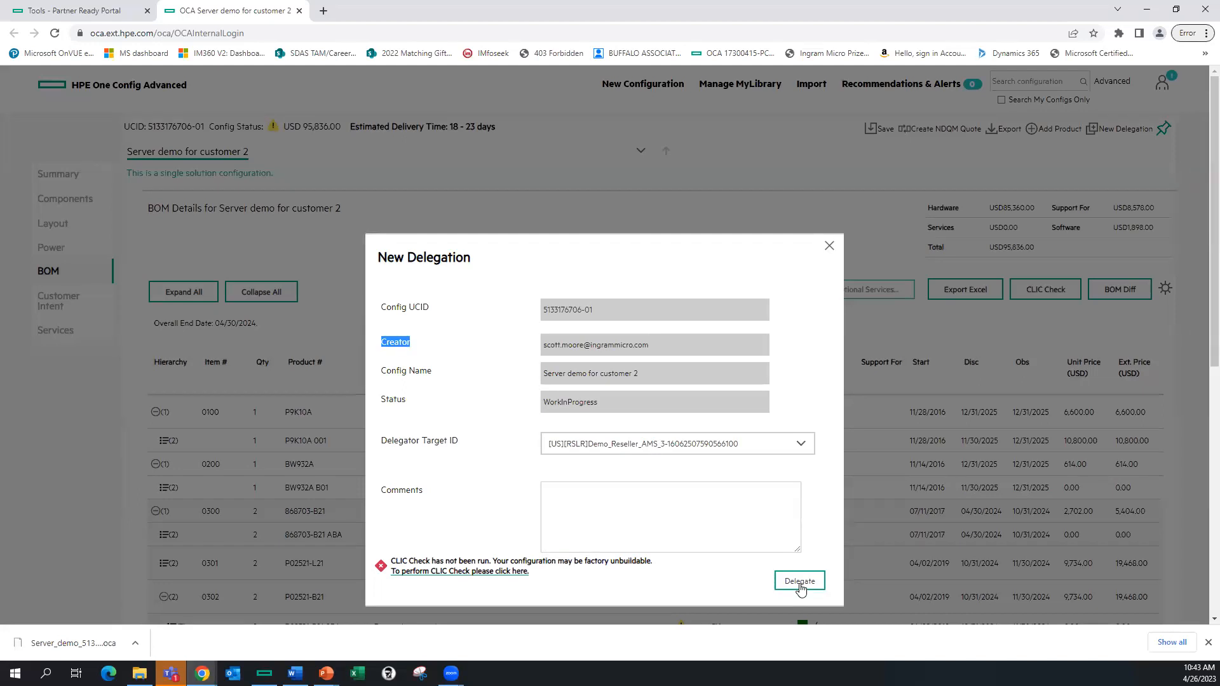
left_click(829, 247)
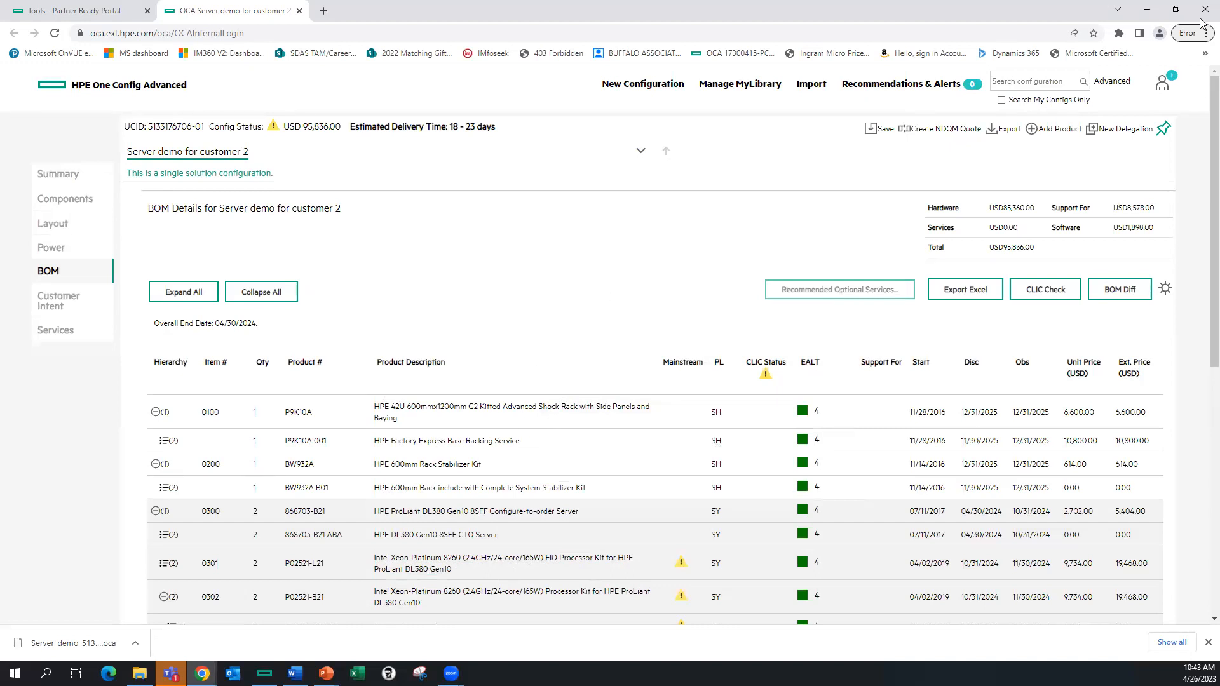
Review the profile preferences, including the choices for the default delegation workgroup, and return to the configuration without saving changes.
left_click(1168, 93)
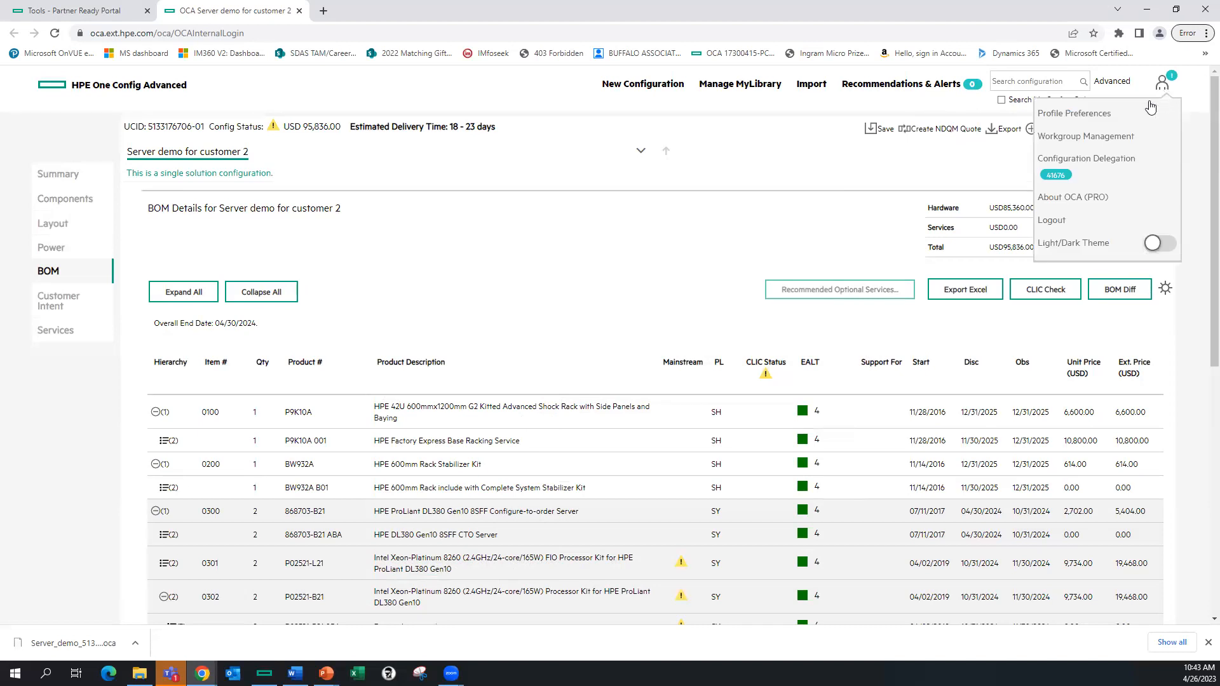
left_click(1104, 122)
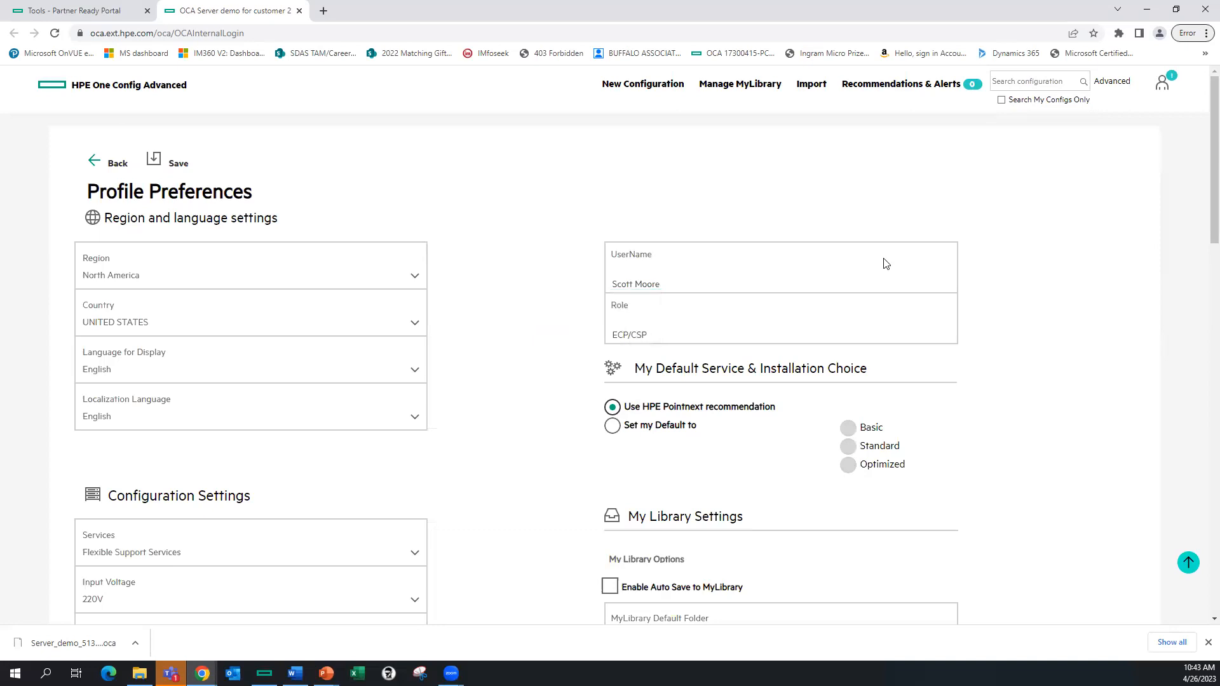
scroll(887, 264, "down", 7)
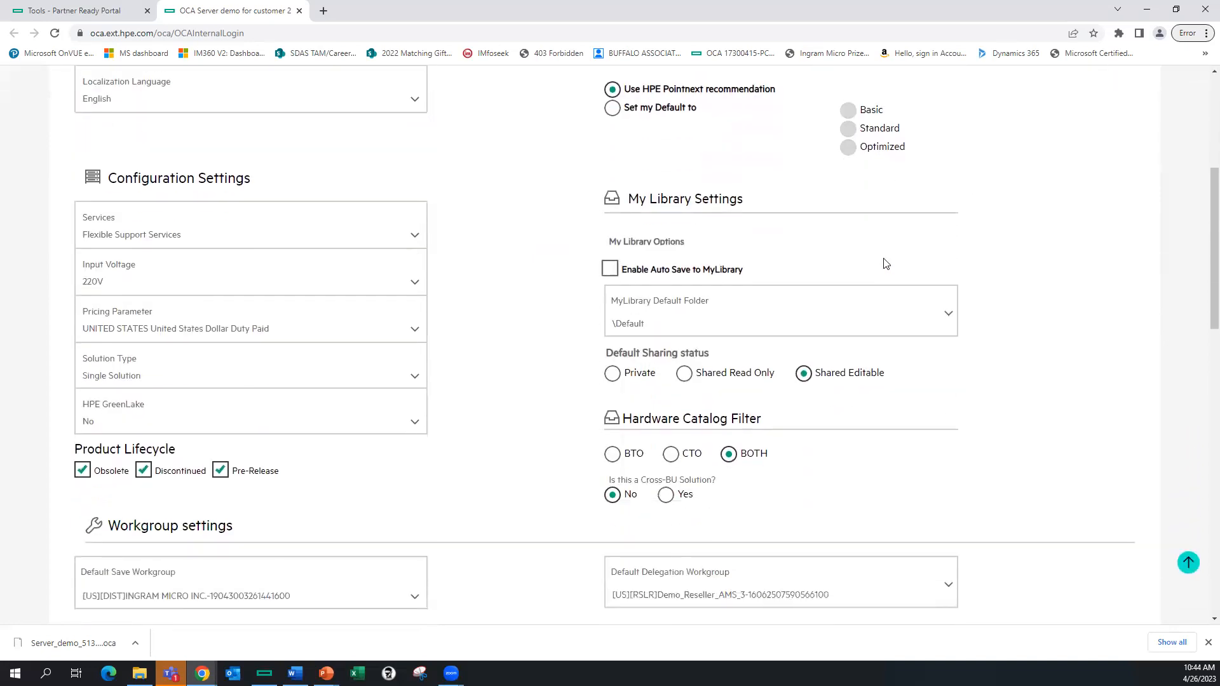
scroll(886, 264, "down", 1)
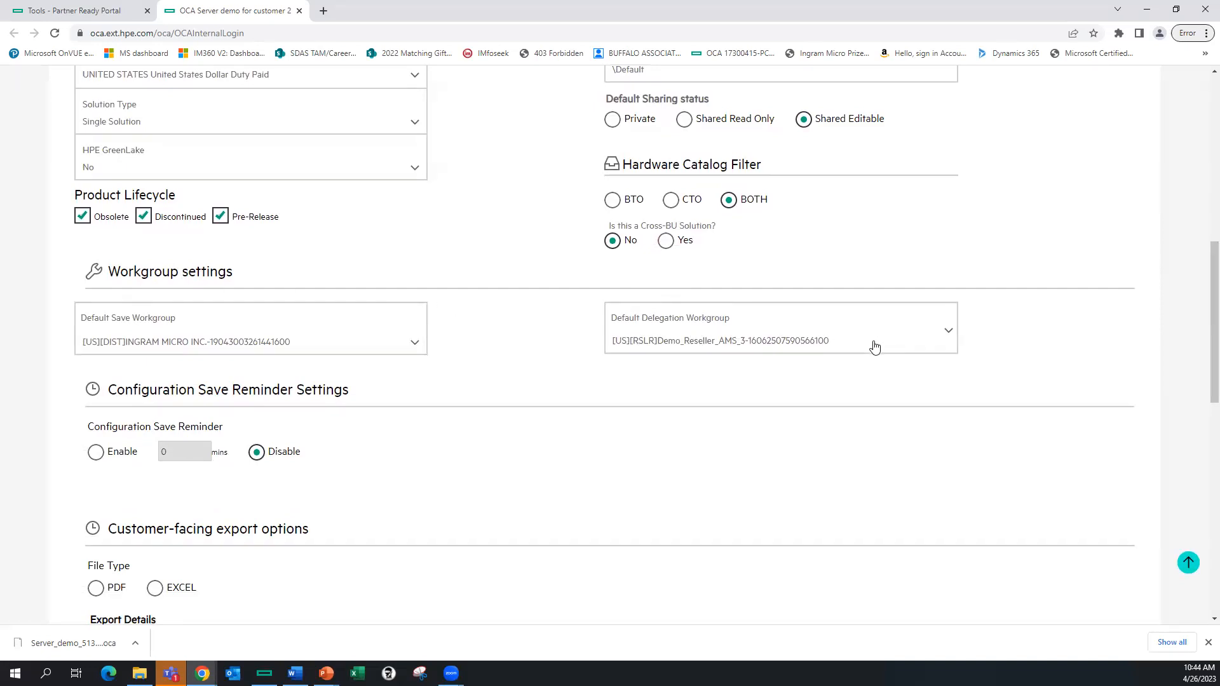
left_click(949, 333)
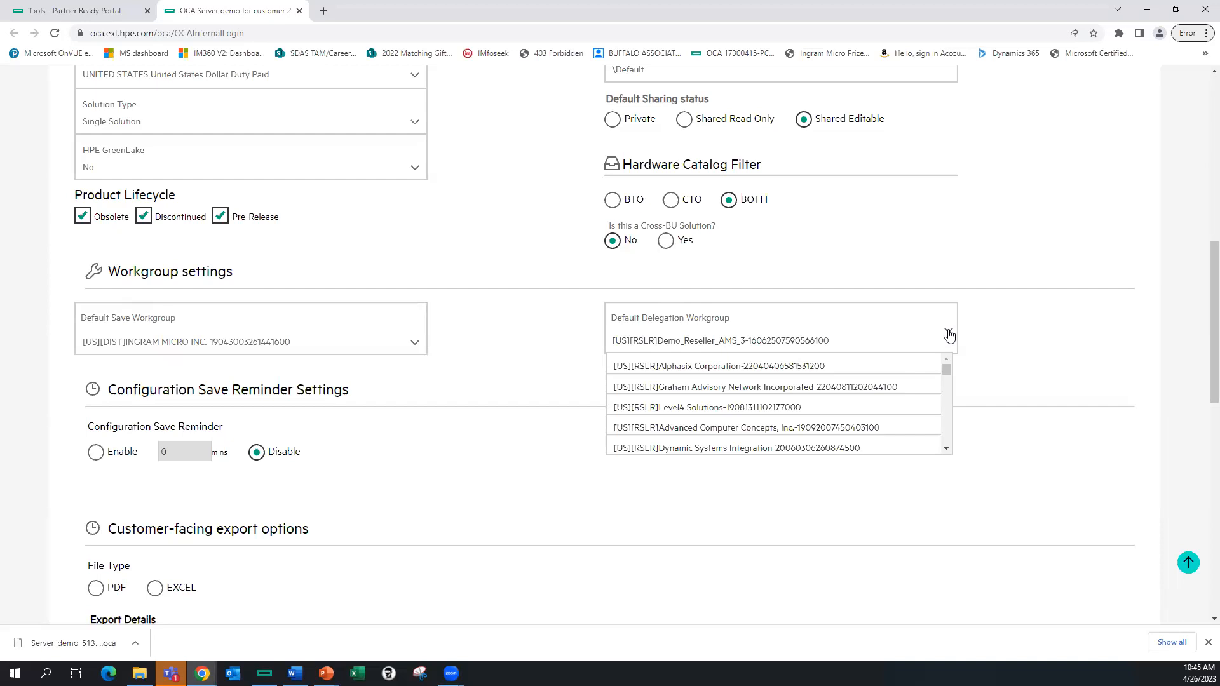
left_click(487, 262)
scroll(473, 339, "up", 3)
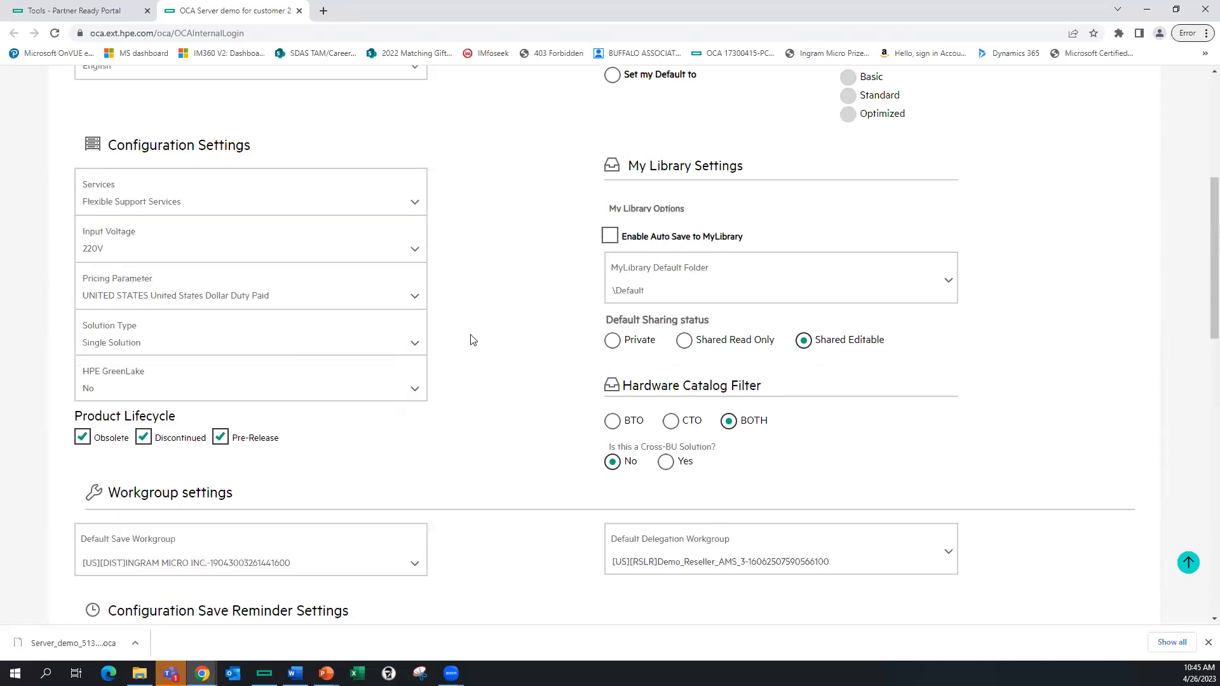
scroll(472, 335, "up", 5)
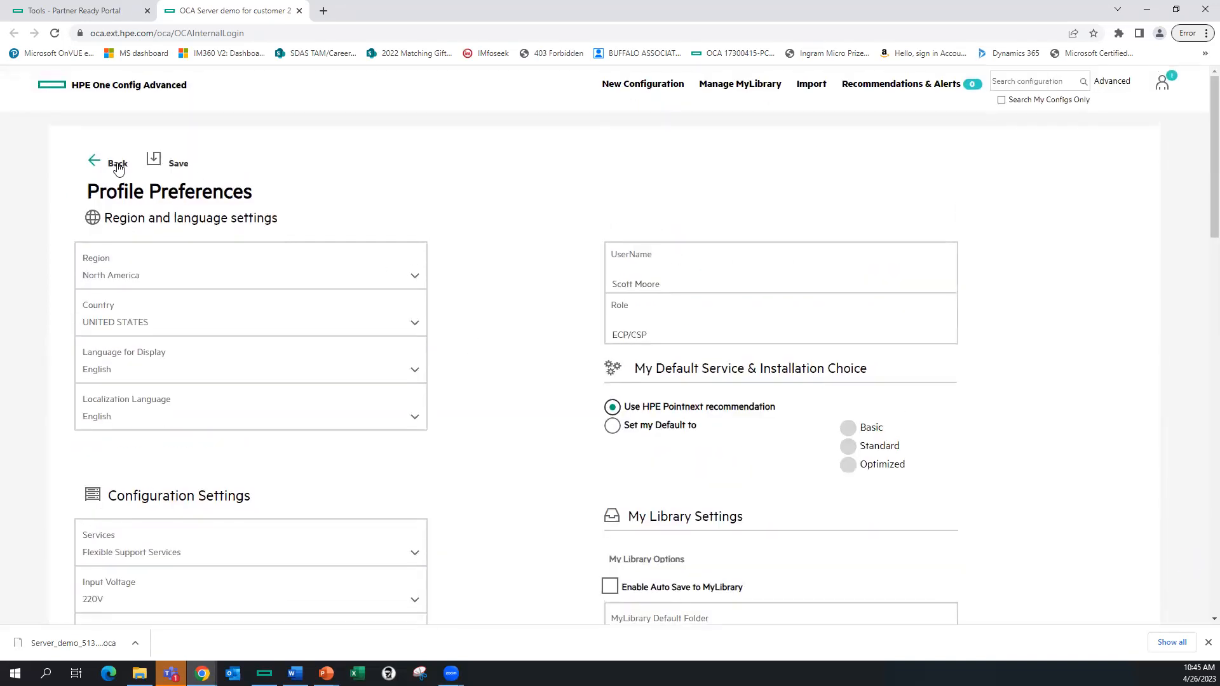
left_click(117, 166)
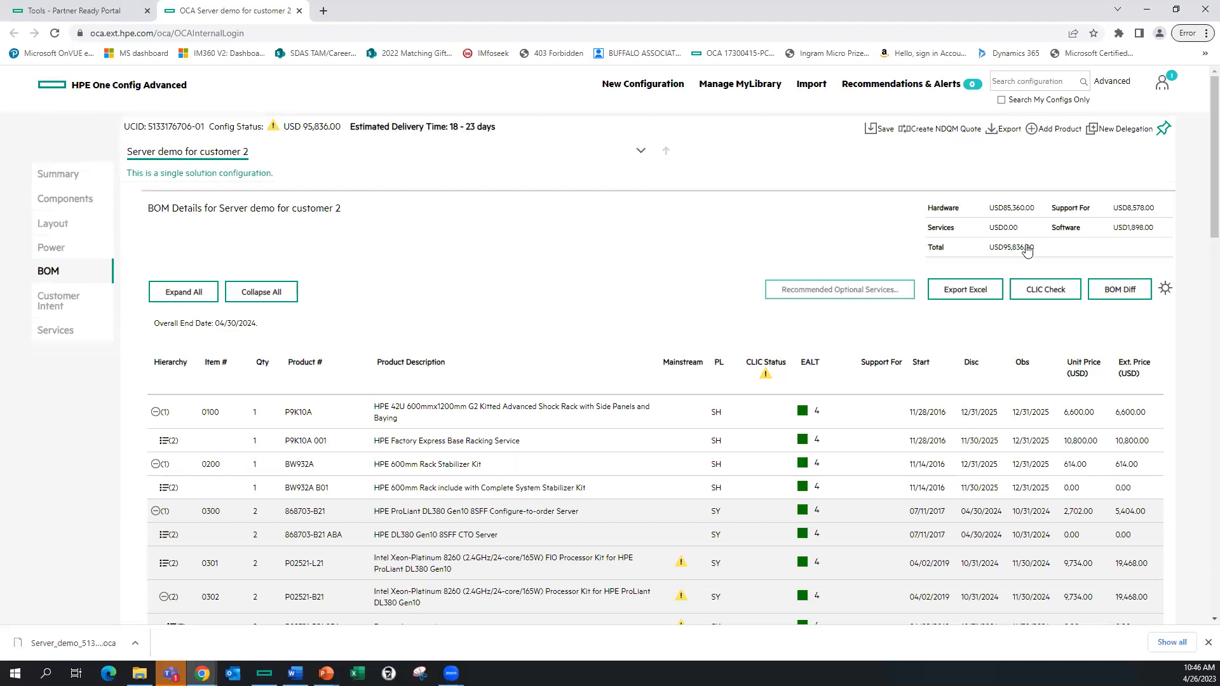
Look over the export formats offered for the configuration.
left_click(1002, 139)
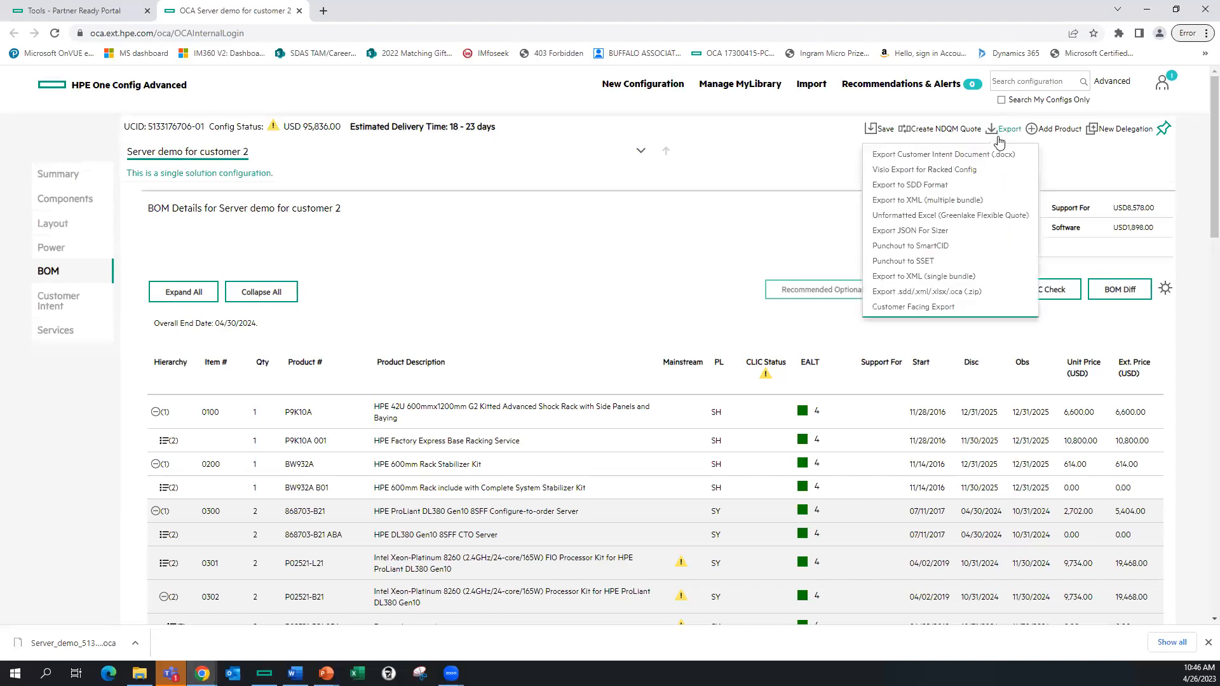
left_click(837, 143)
Start a BOM import to create an OCA configuration and load the DL380 Gen10 workbook ending in "-02 (3)" from the Merger2 folder.
mouse_move(813, 88)
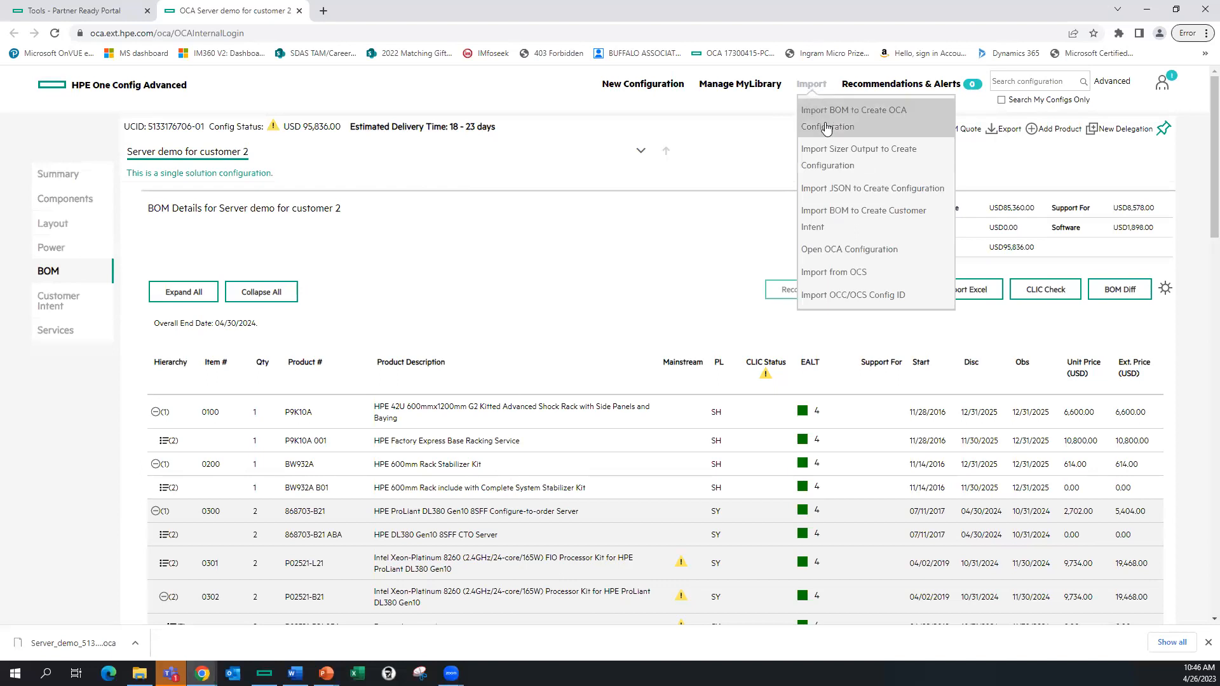
left_click(874, 125)
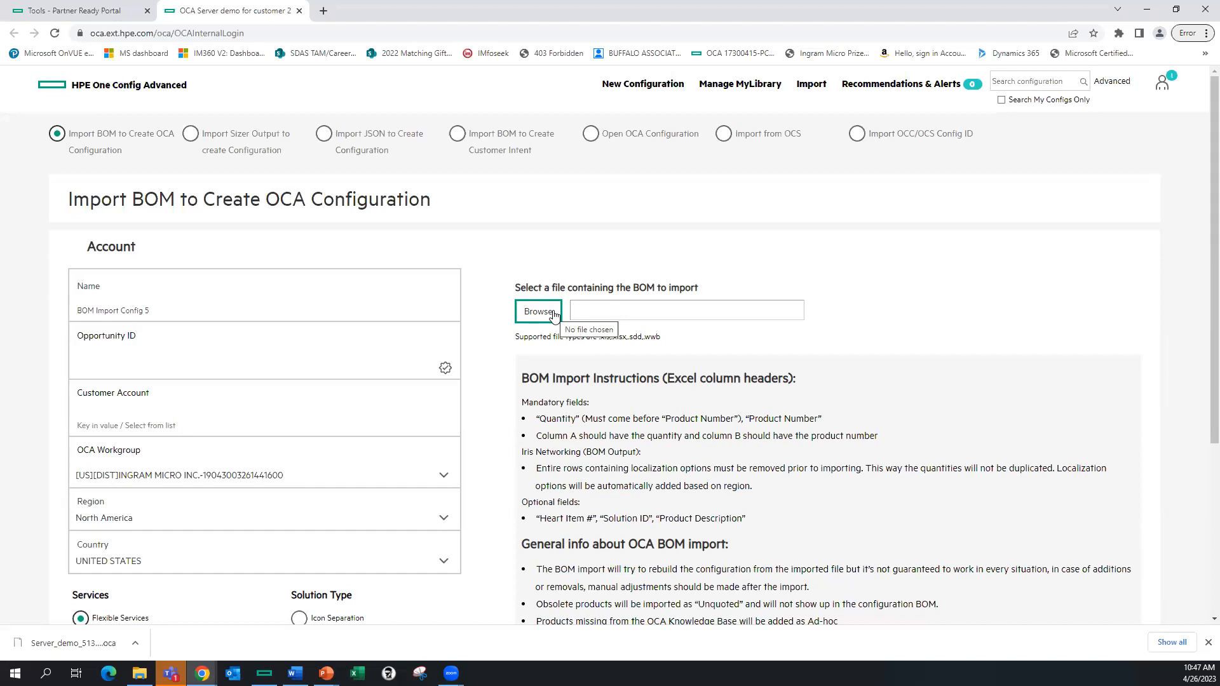
left_click(553, 313)
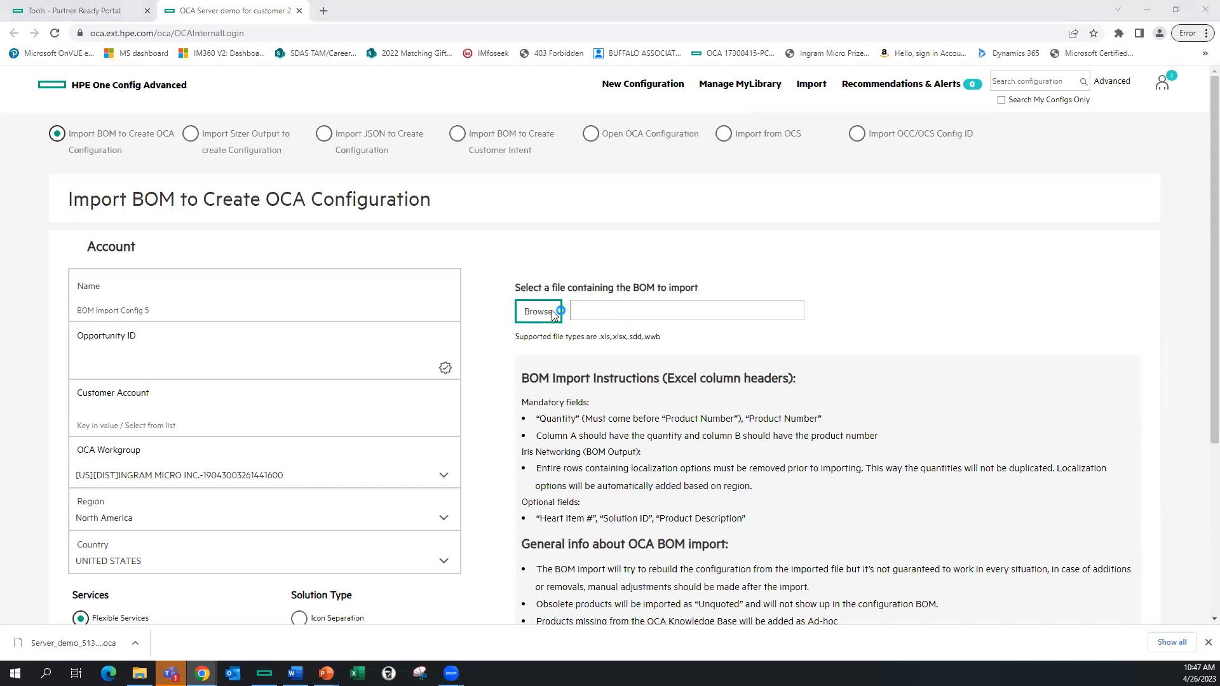
scroll(357, 214, "down", 1)
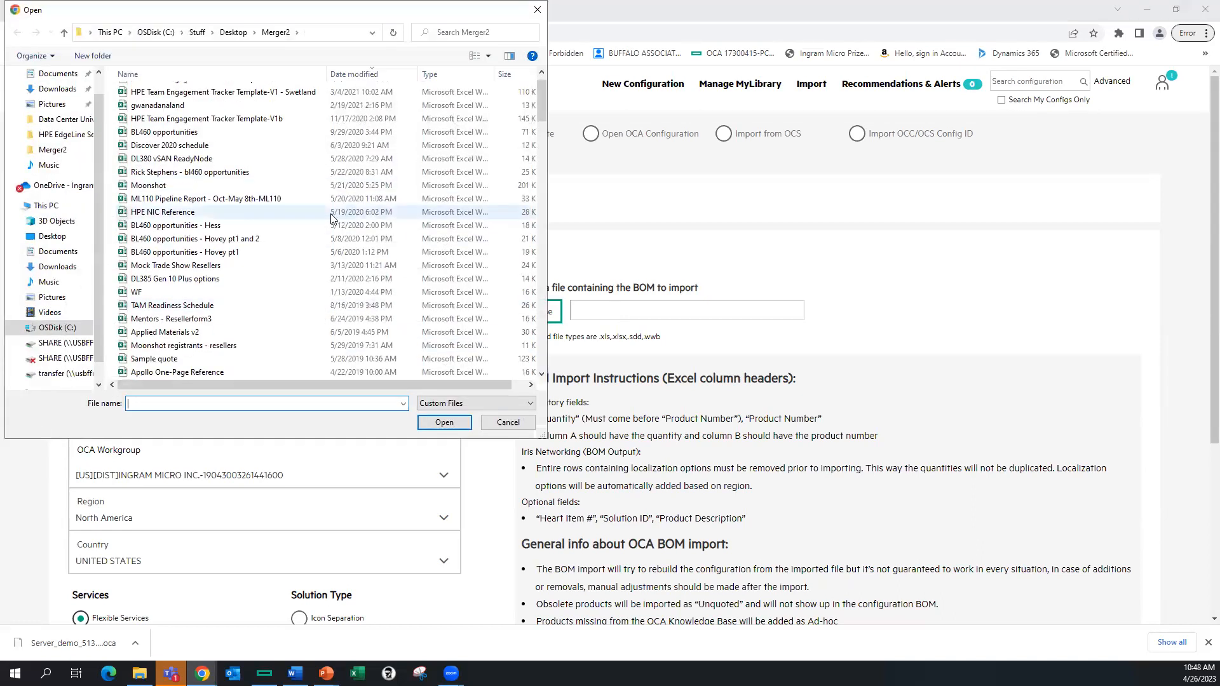
scroll(331, 213, "up", 1)
scroll(231, 161, "down", 6)
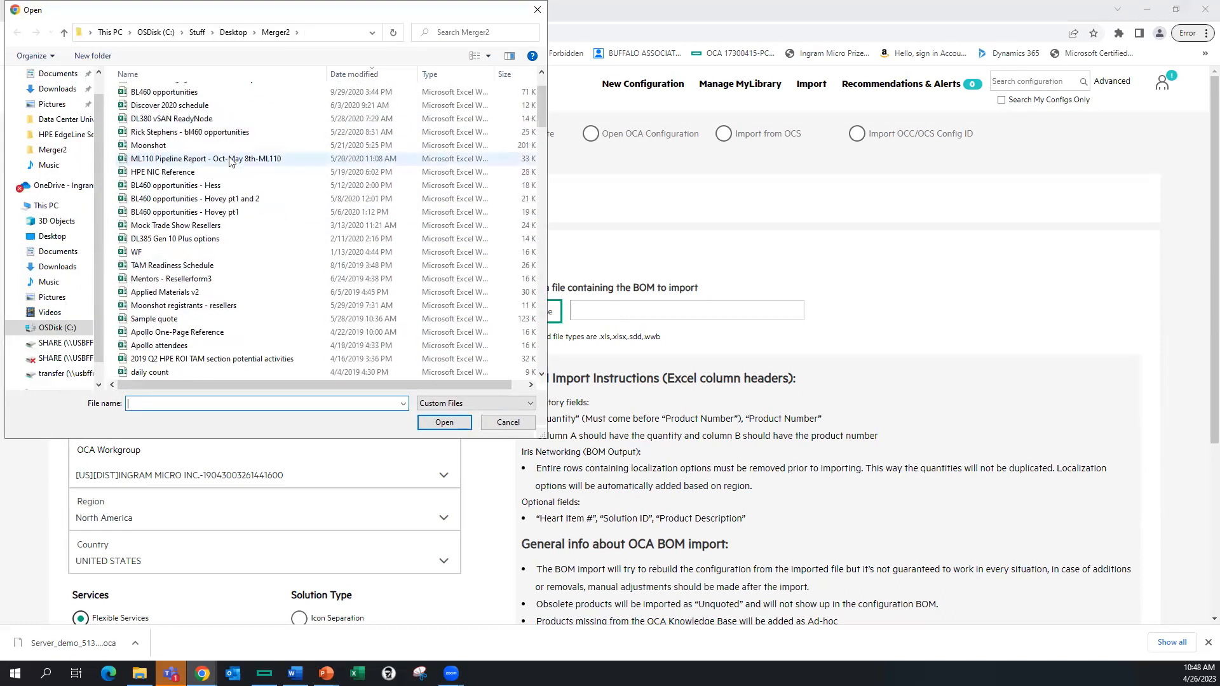
scroll(231, 161, "down", 2)
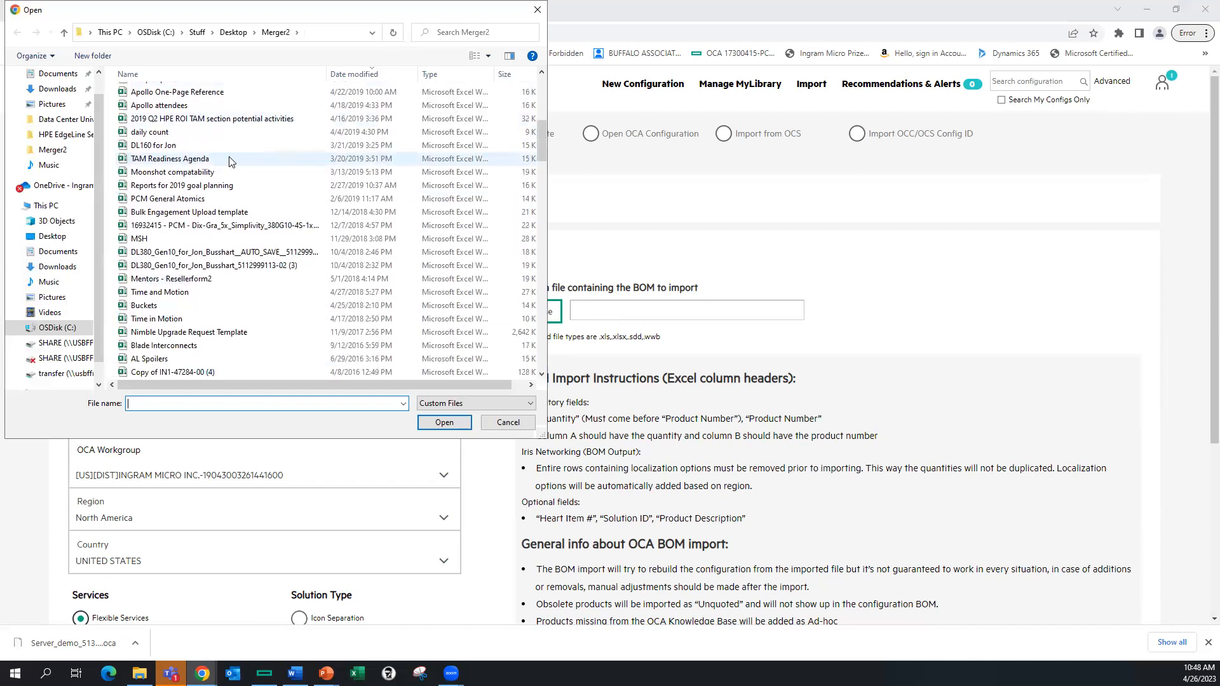
scroll(230, 161, "down", 2)
scroll(231, 161, "down", 1)
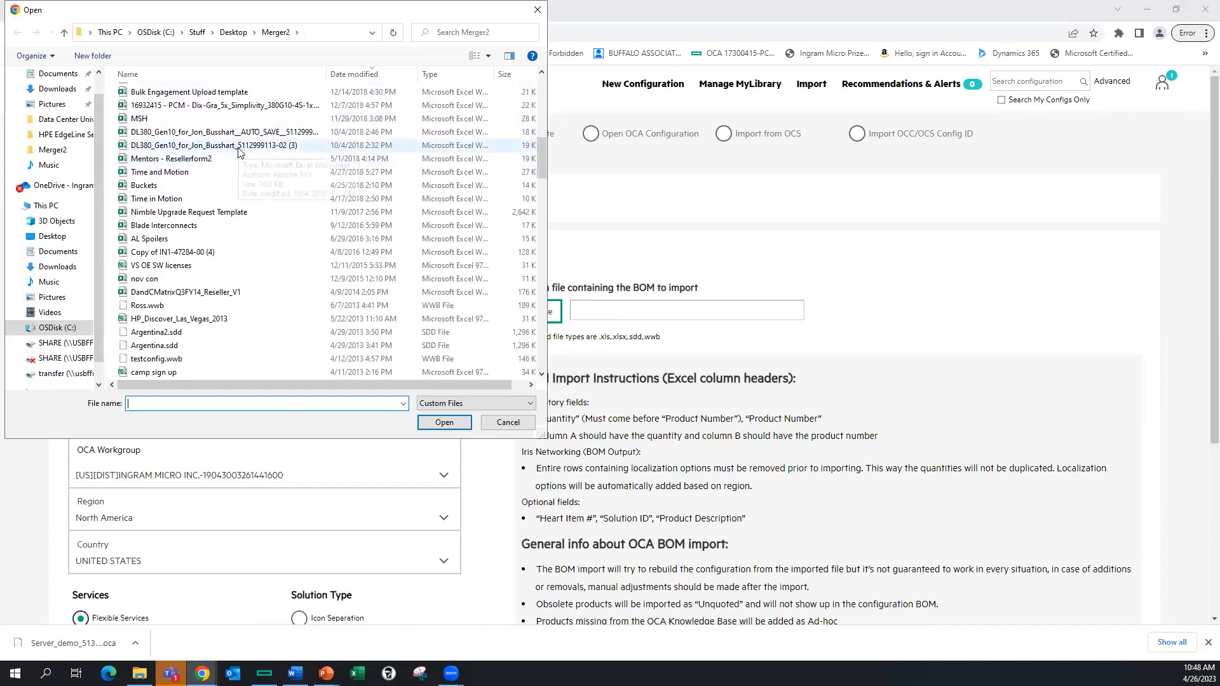
left_click(239, 149)
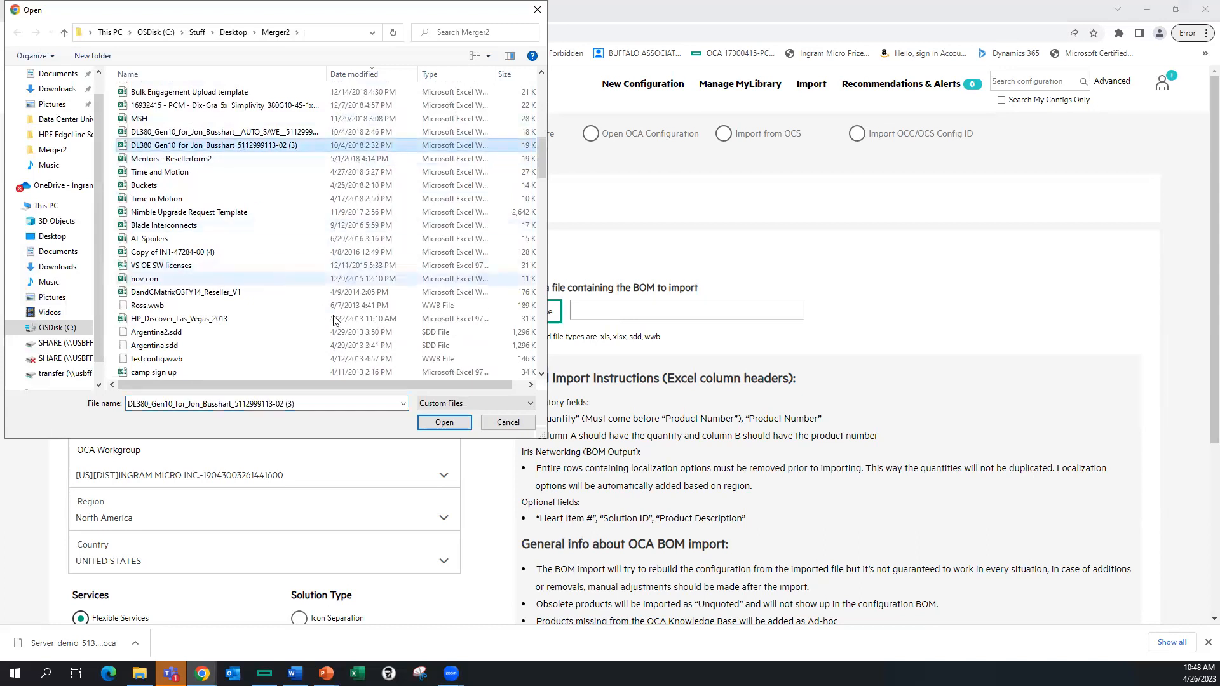
left_click(443, 422)
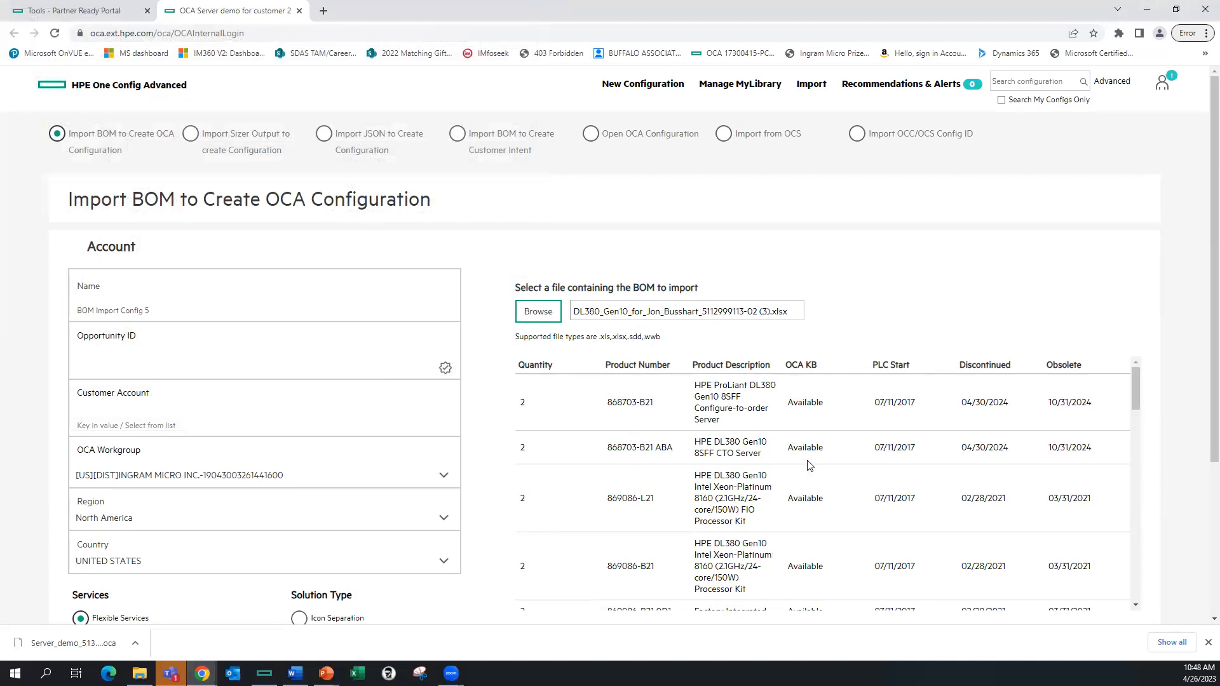
Look through the product lines read from the BOM file and preview the import with the account and solution settings left as they are.
scroll(854, 405, "down", 10)
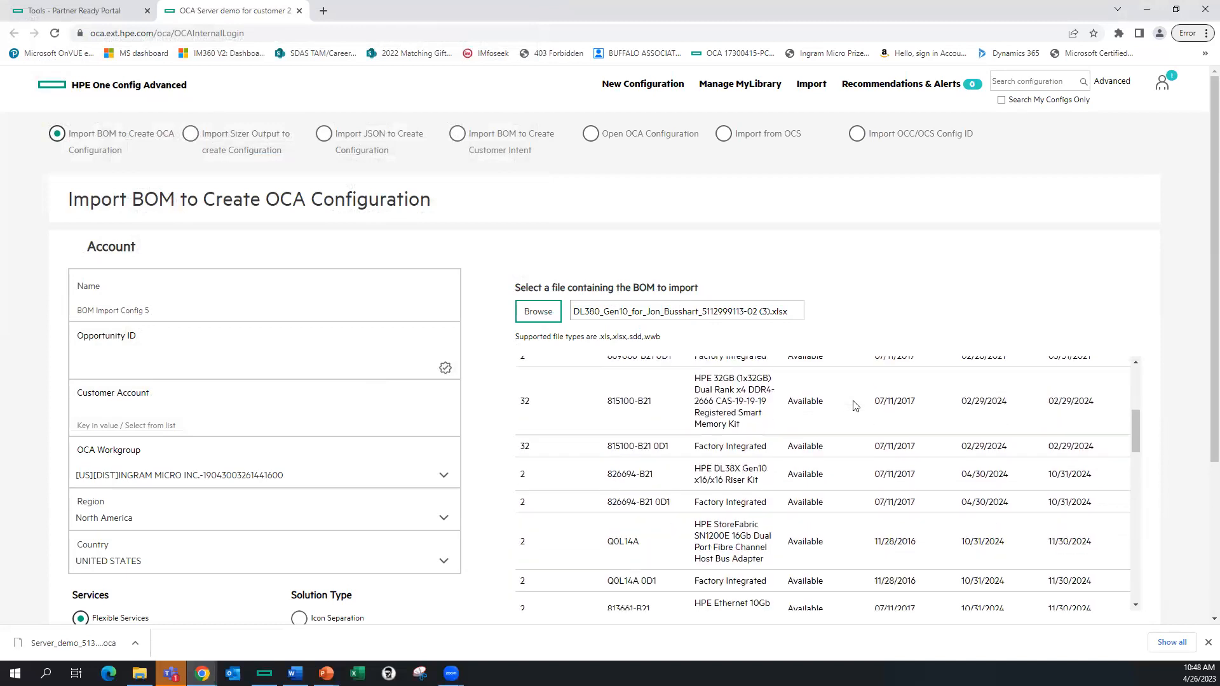
scroll(855, 407, "down", 10)
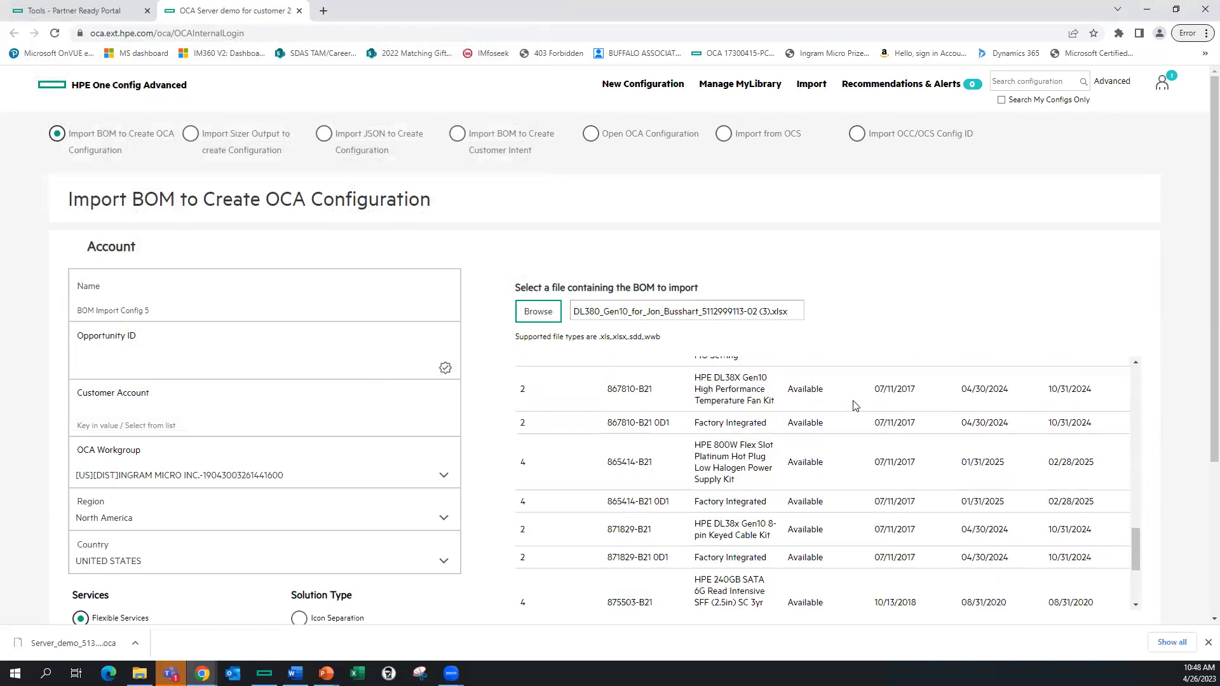
scroll(855, 417, "down", 4)
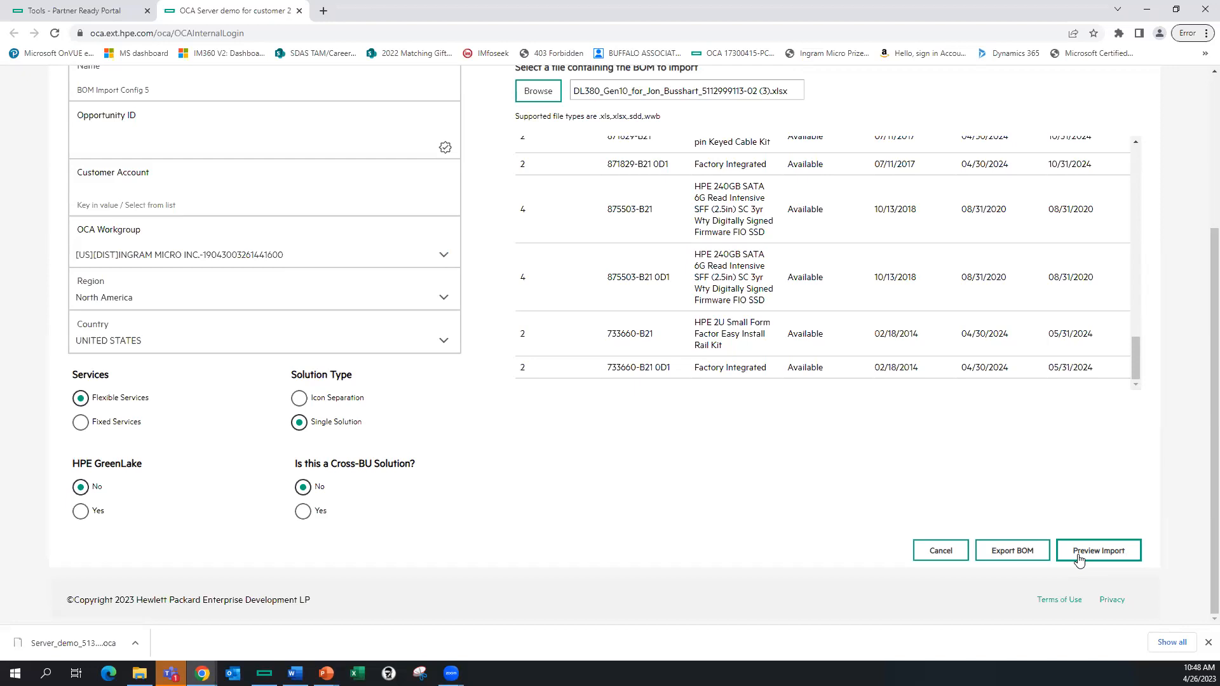
left_click(1078, 558)
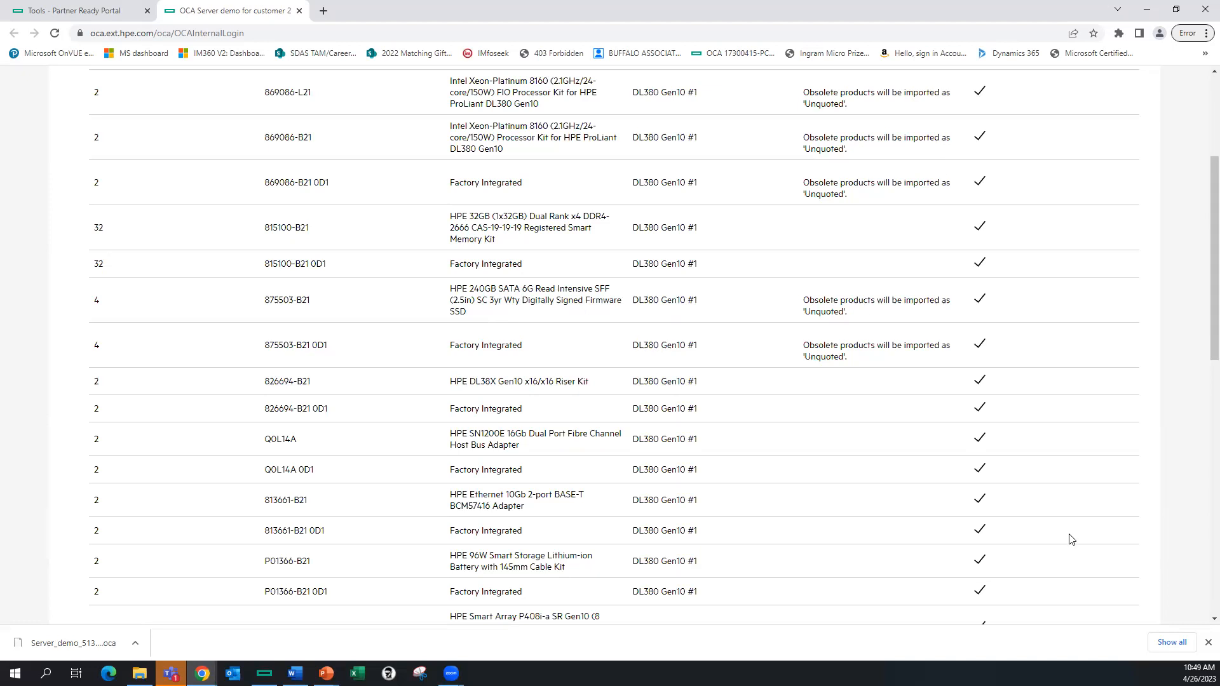
Review the differences and messages for every line of the previewed BOM and complete the import.
scroll(604, 343, "up", 4)
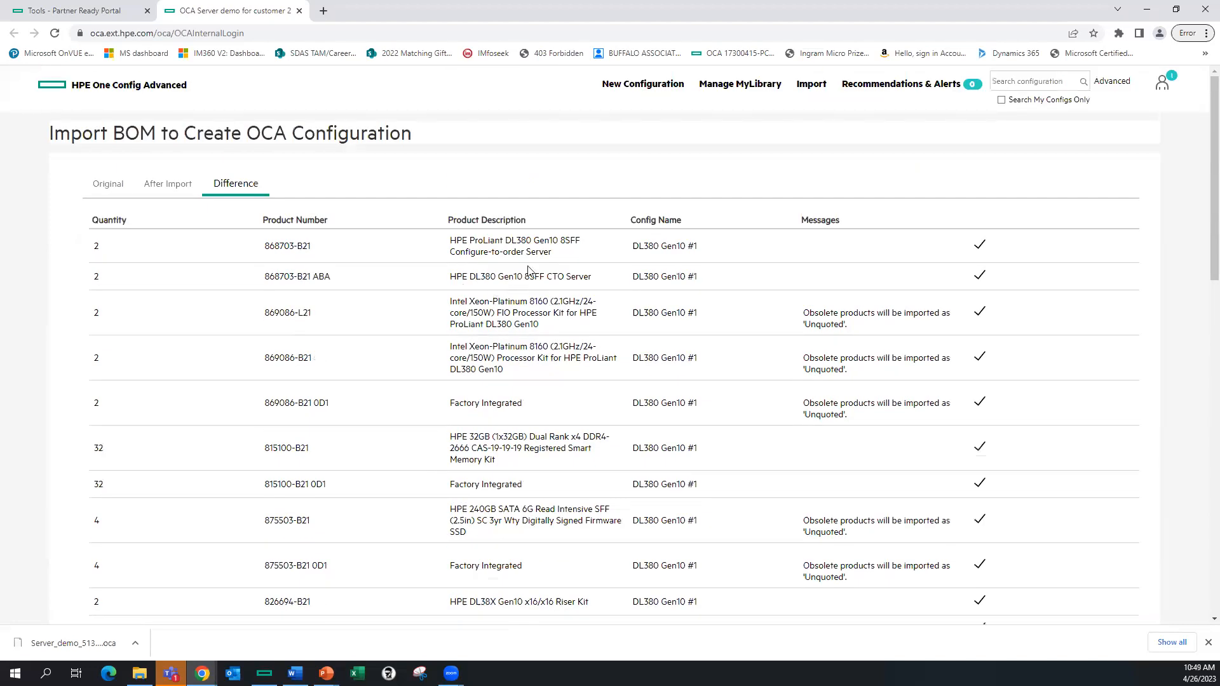
scroll(986, 252, "down", 8)
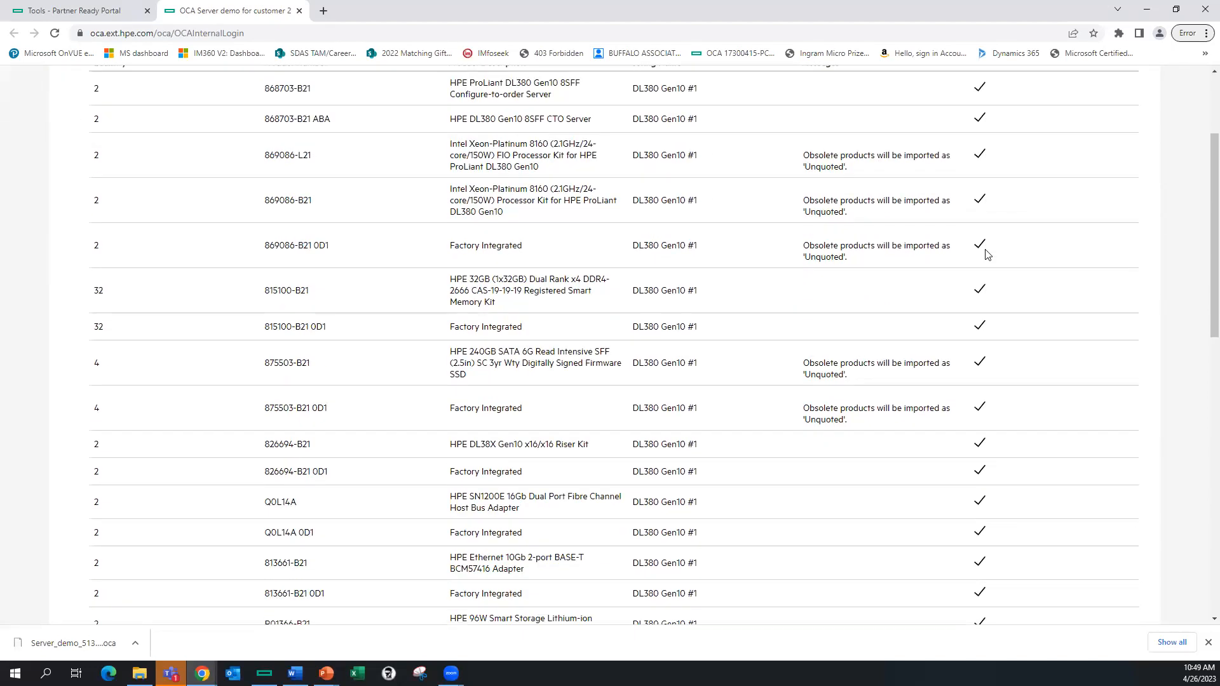
scroll(986, 256, "down", 6)
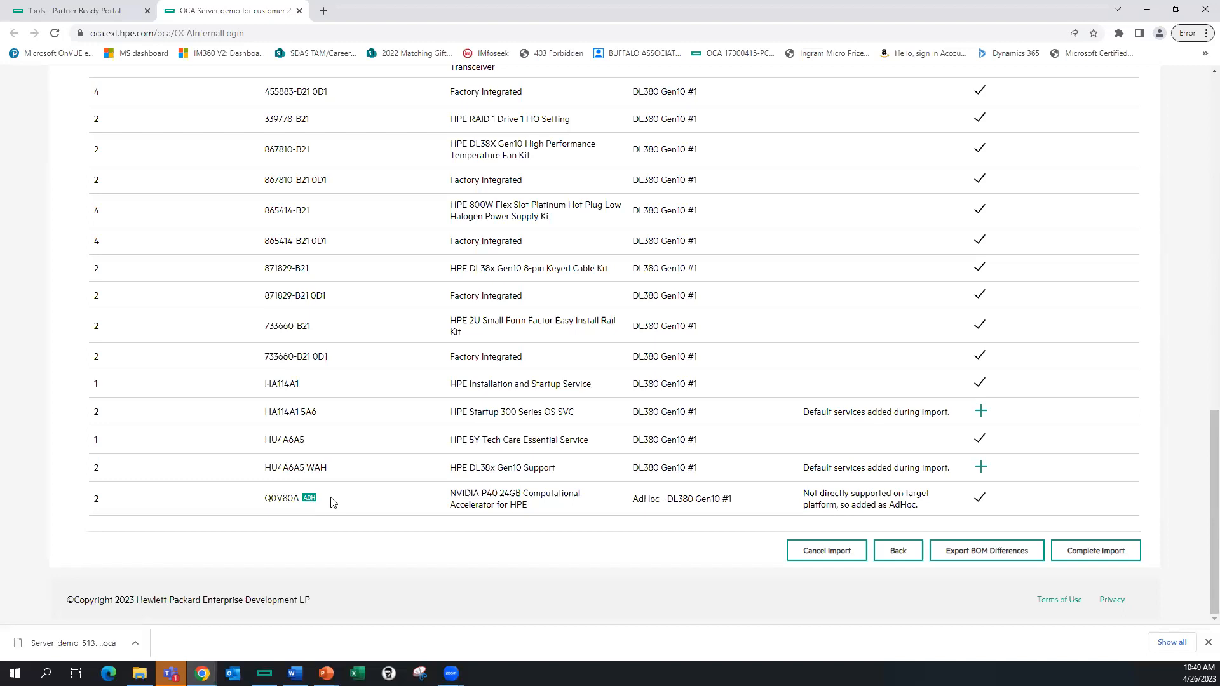
scroll(647, 494, "up", 3)
scroll(1012, 490, "up", 10)
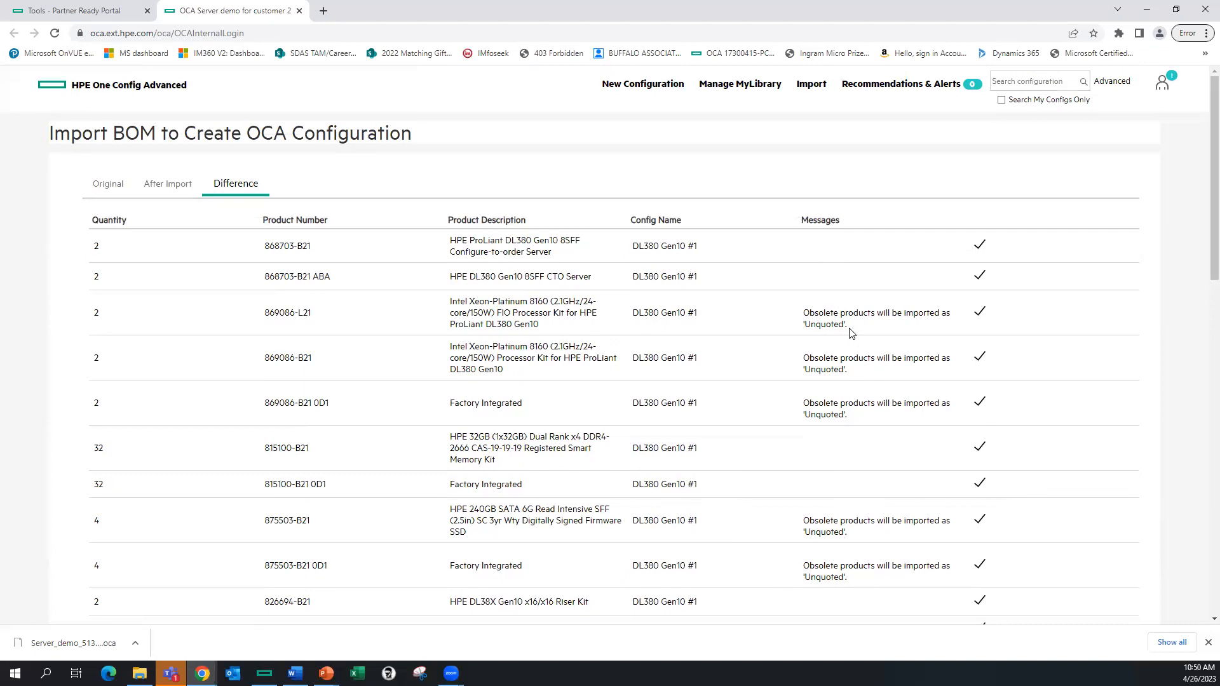
scroll(850, 332, "down", 10)
scroll(847, 341, "down", 5)
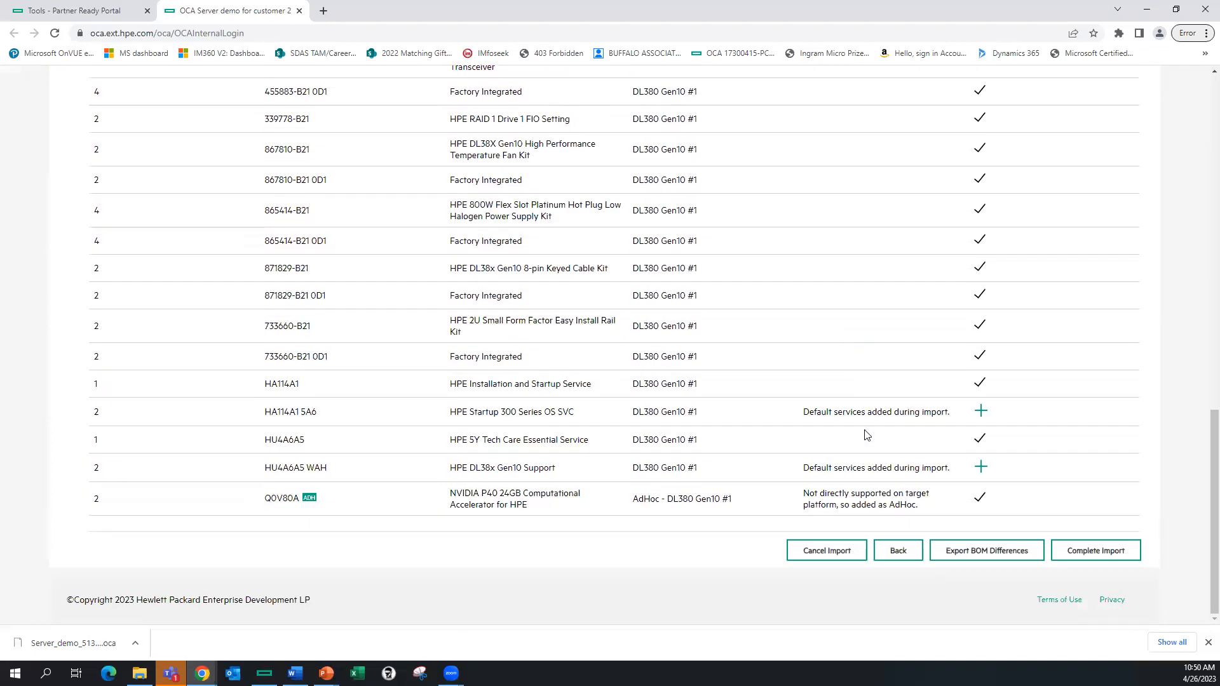
left_click(1095, 553)
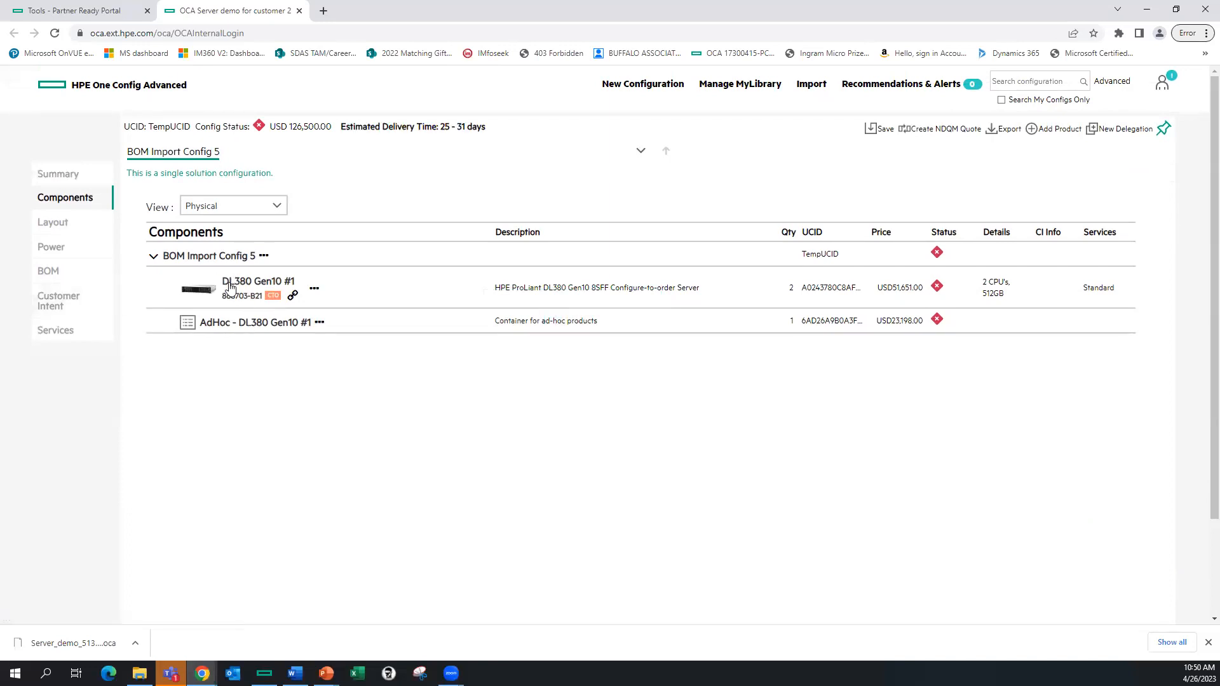
Inspect the products in the imported configuration's AdHoc - DL380 Gen10 #1 container and return to the top-level component list.
mouse_move(230, 287)
left_click(237, 324)
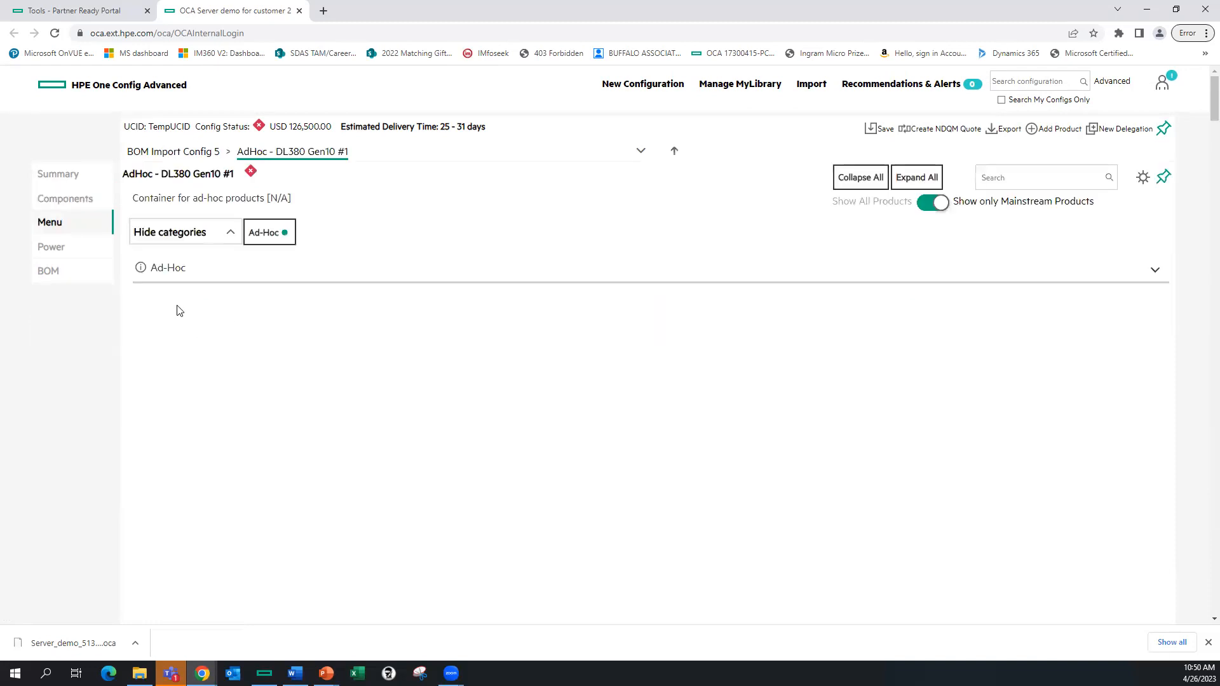
left_click(167, 269)
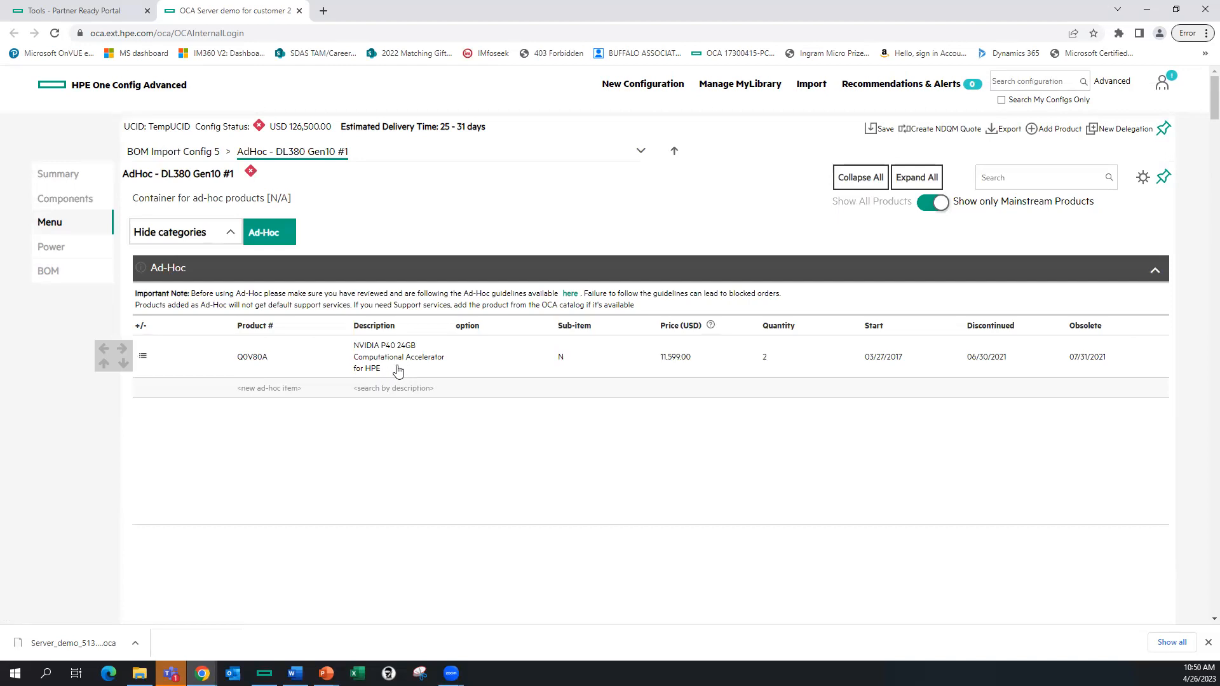
left_click(76, 202)
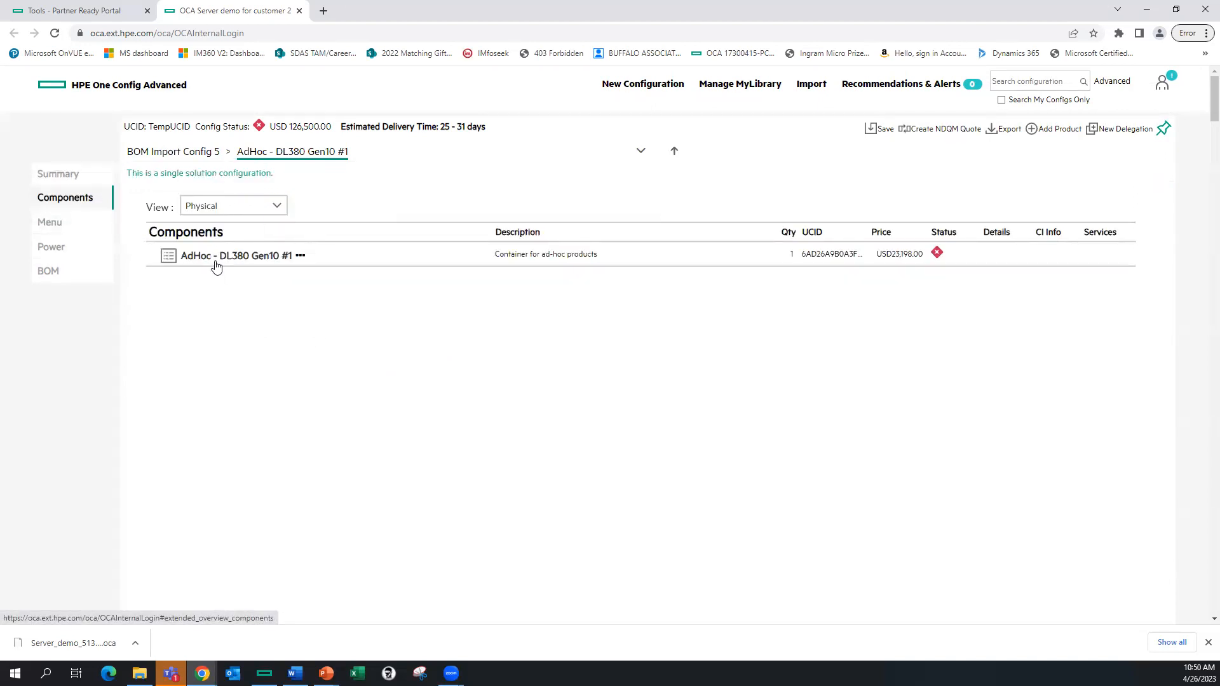
mouse_move(209, 262)
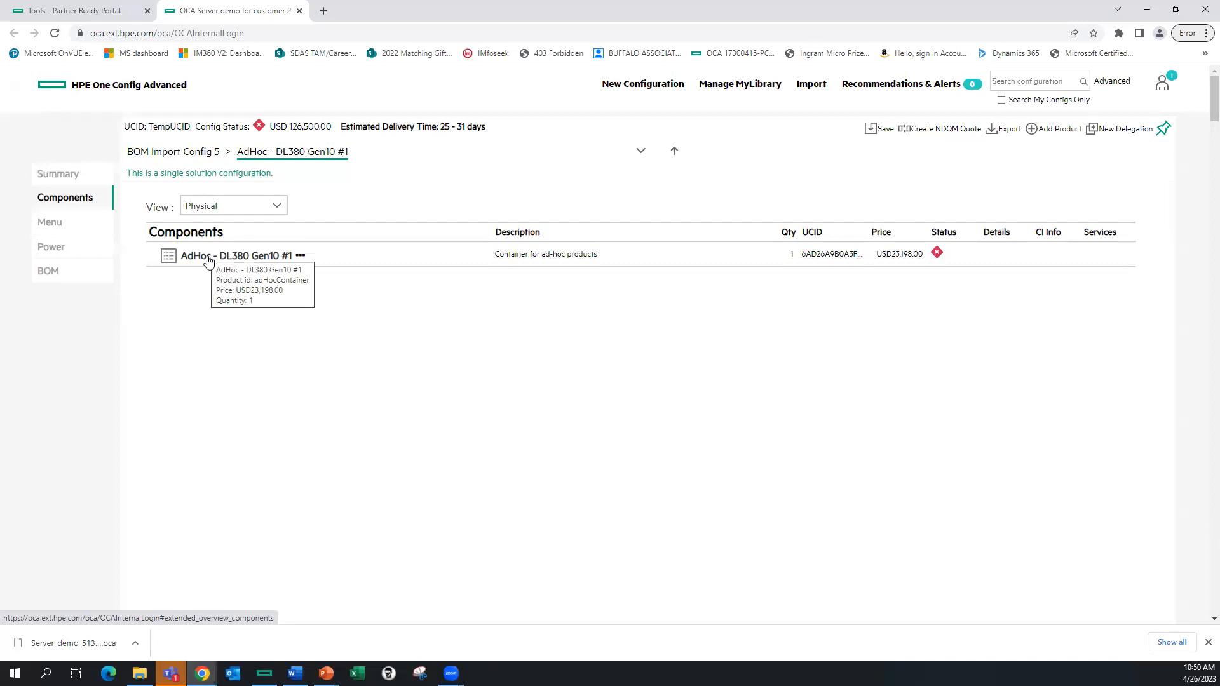
left_click(191, 153)
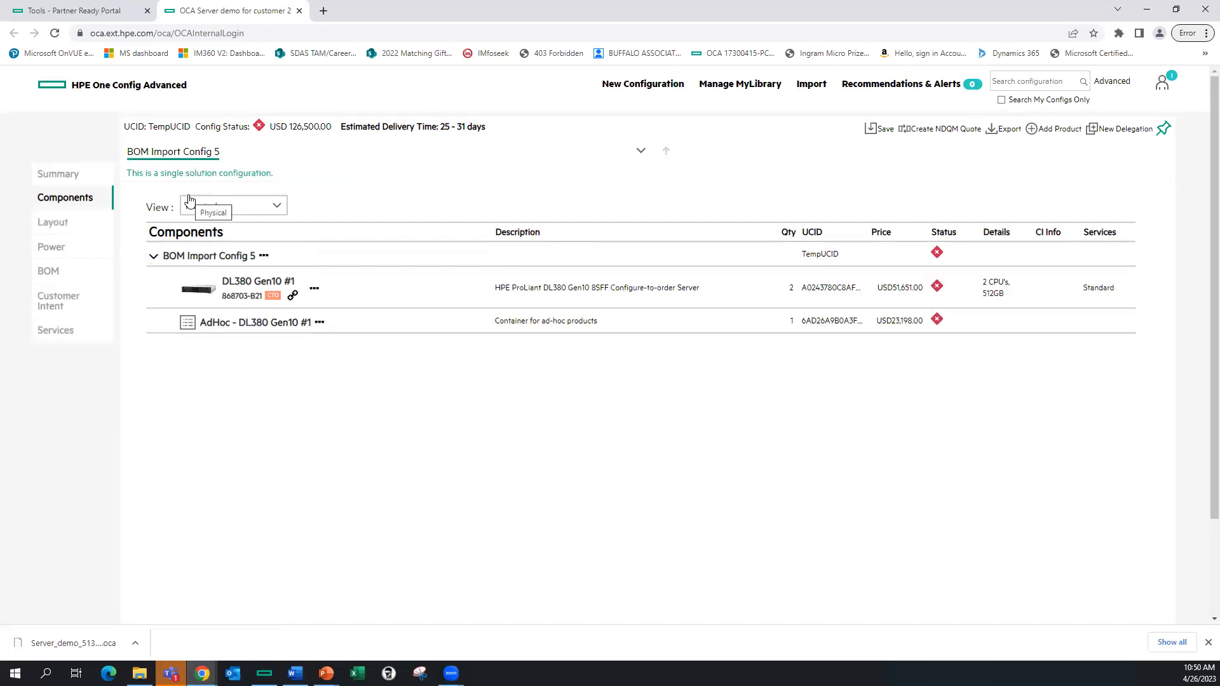
Examine the BOM of BOM Import Config 5, including its mainstream flags, lead times and the ad-hoc line at the end.
left_click(66, 277)
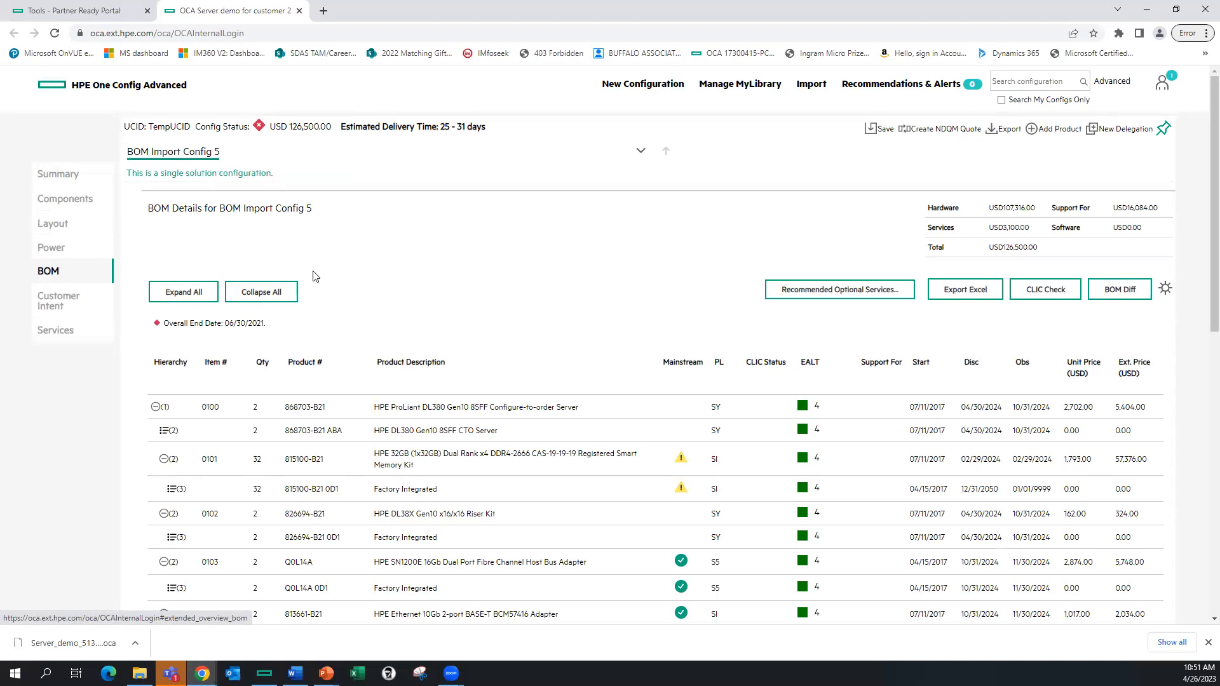
scroll(340, 281, "down", 2)
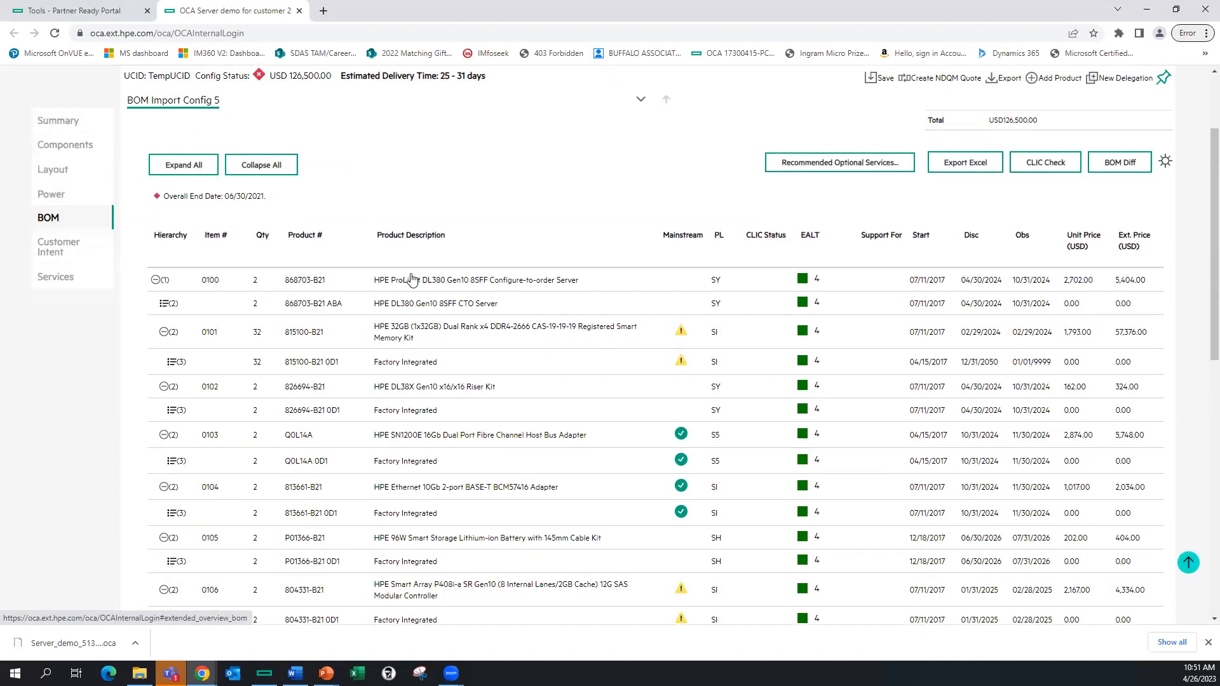
scroll(430, 329, "down", 1)
scroll(429, 329, "down", 10)
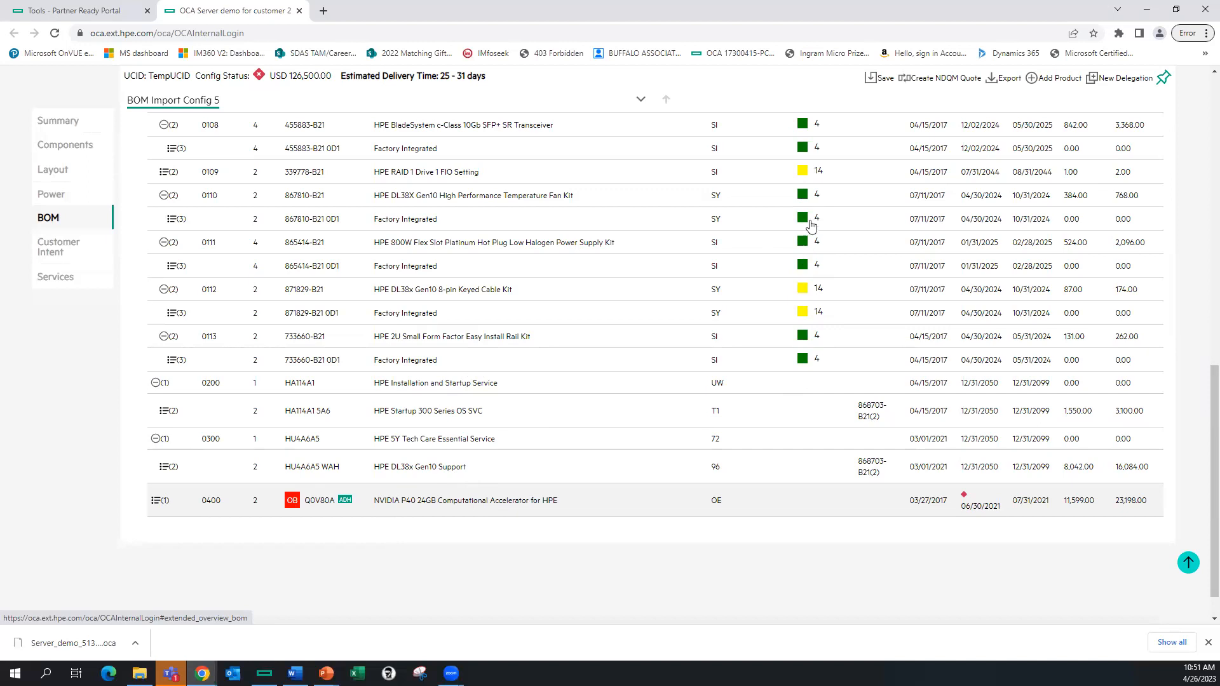
scroll(823, 148, "up", 4)
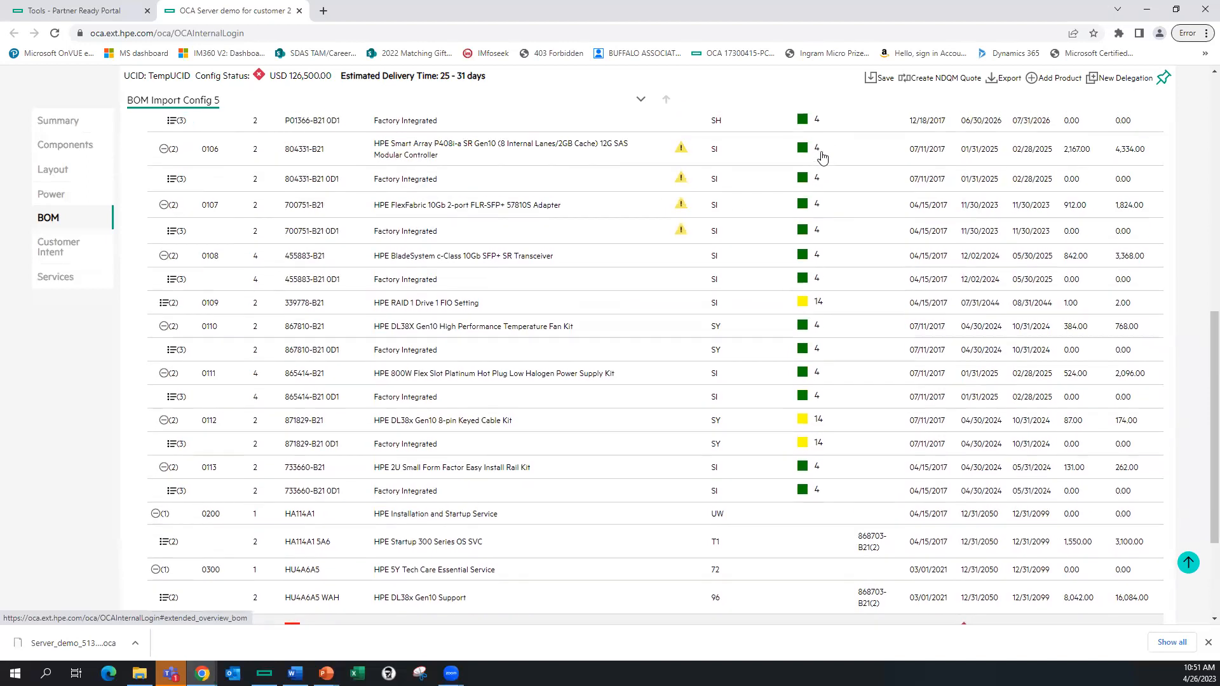
scroll(819, 159, "down", 2)
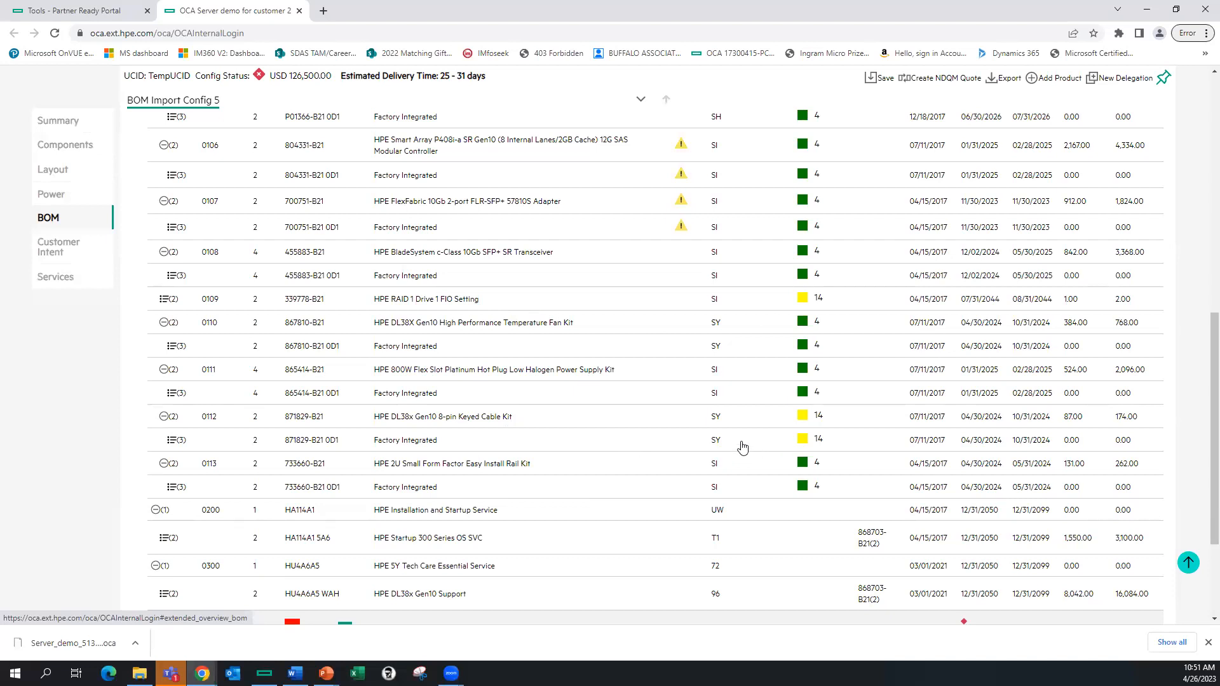
scroll(742, 448, "up", 10)
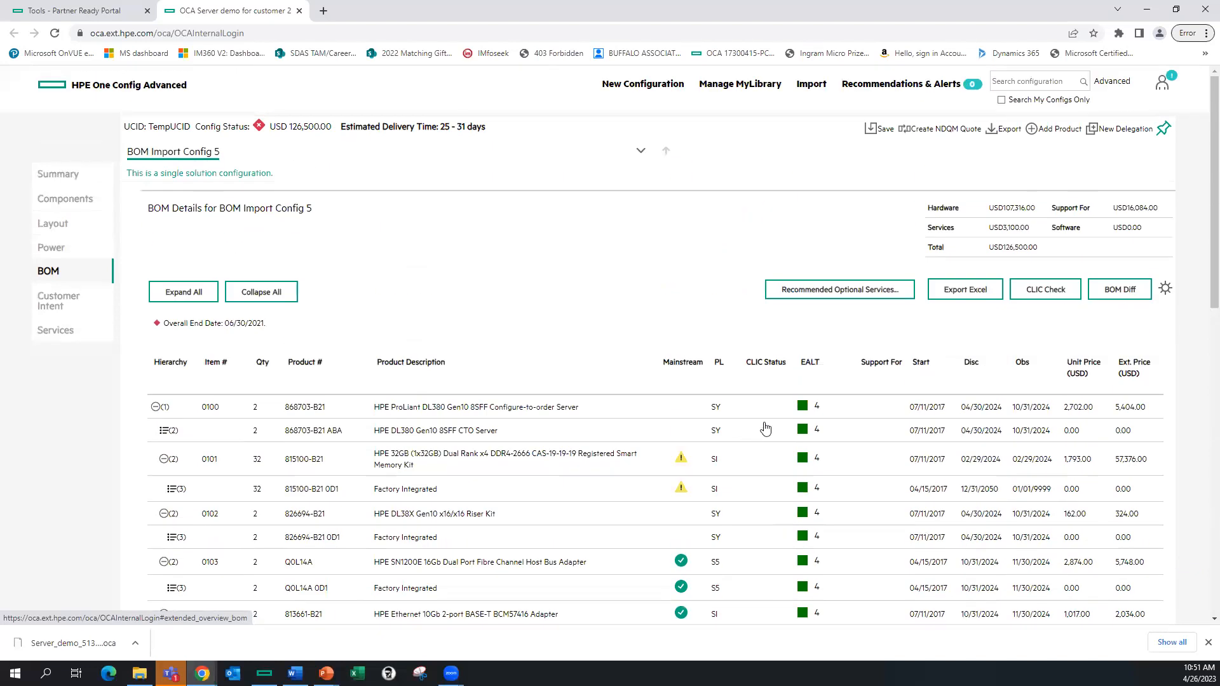
Run a CLIC check on the imported BOM and read through the advice text for its unbuildable items.
left_click(1036, 292)
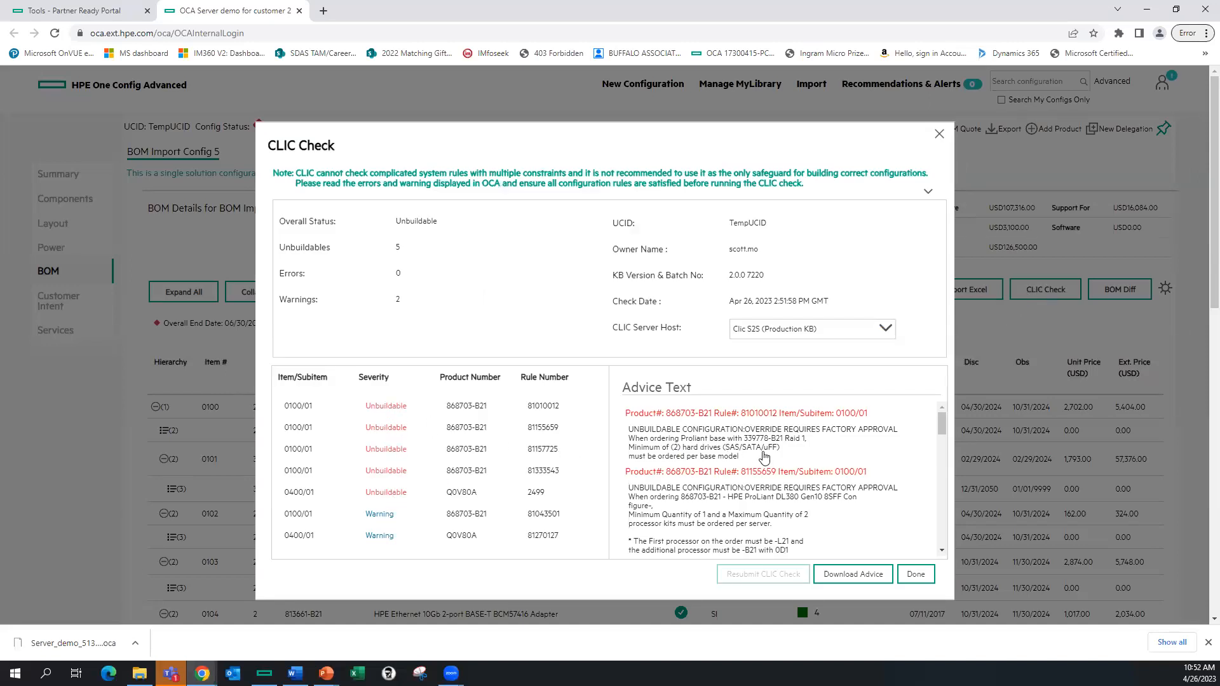
scroll(765, 434, "down", 10)
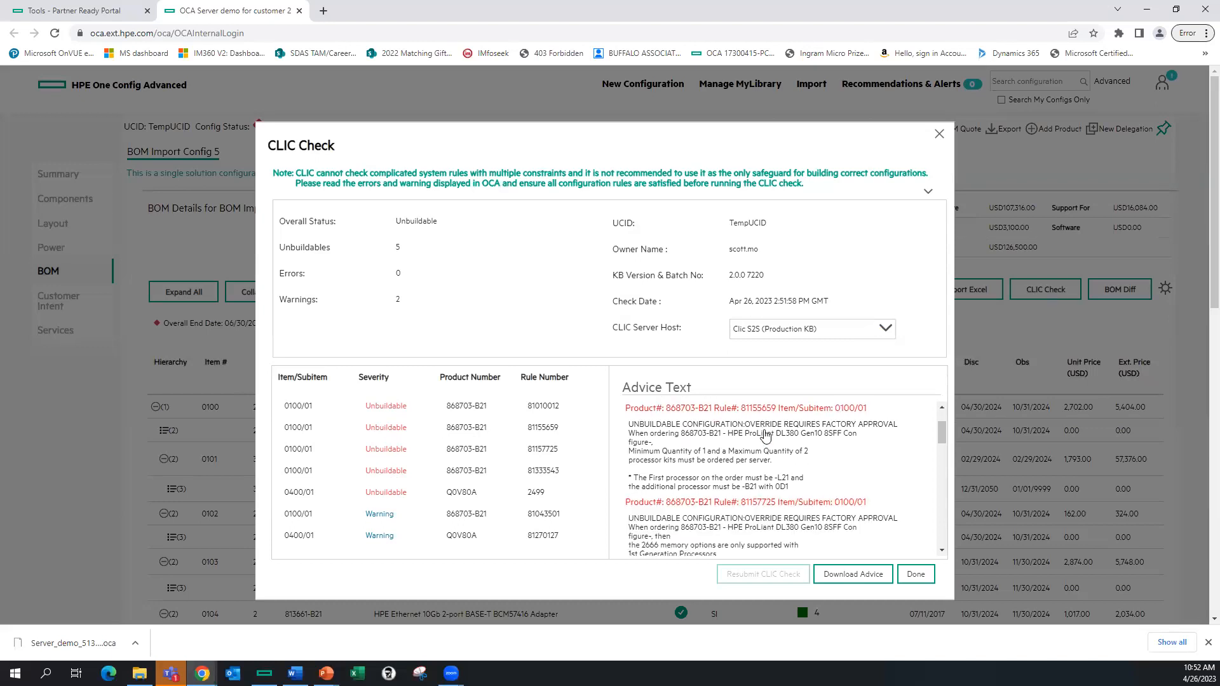
scroll(765, 435, "up", 10)
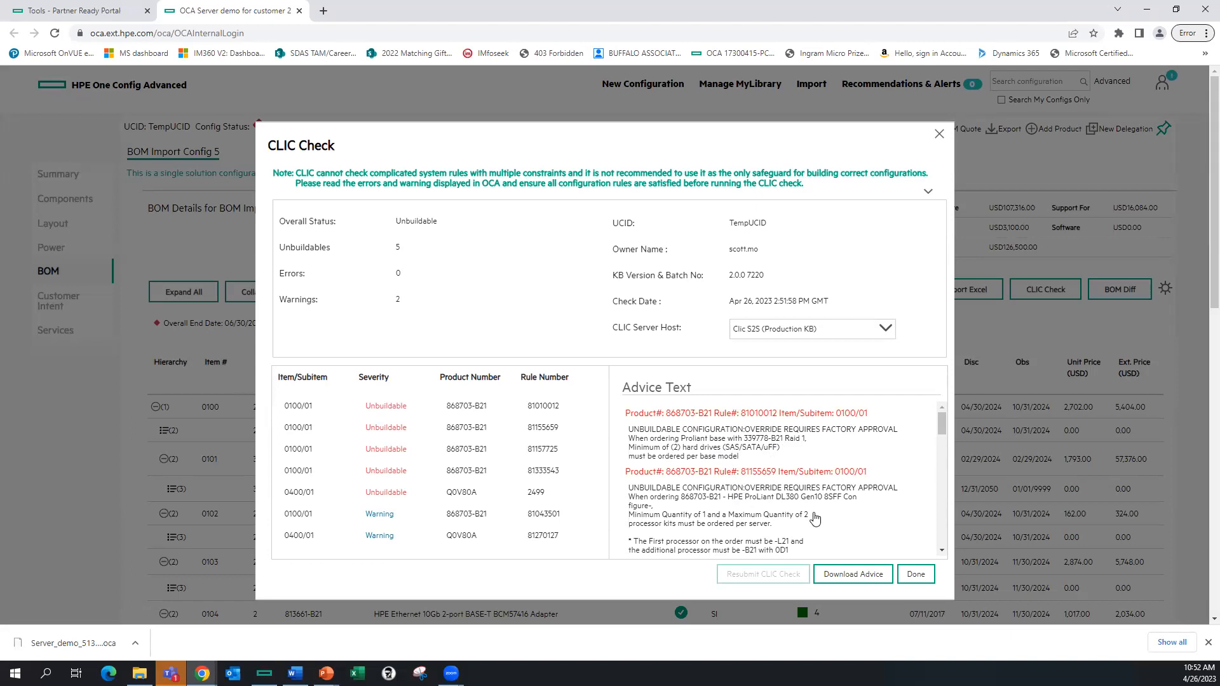
scroll(815, 517, "down", 2)
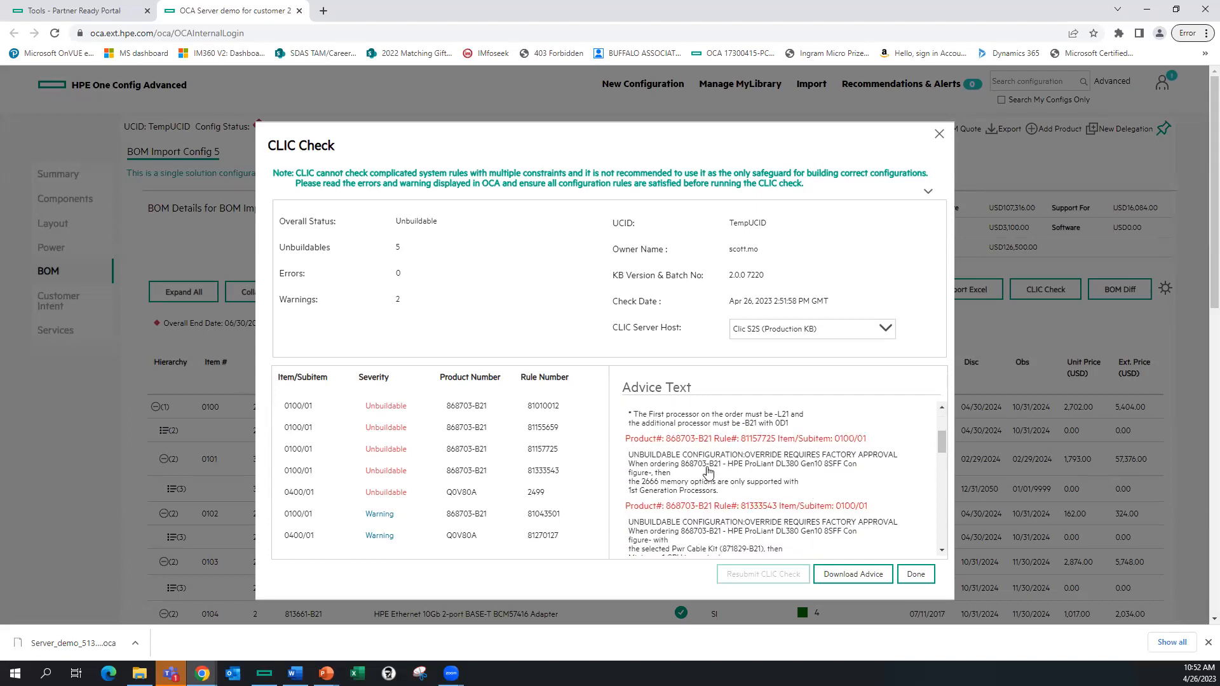
scroll(707, 471, "down", 2)
scroll(731, 481, "down", 3)
scroll(732, 481, "down", 2)
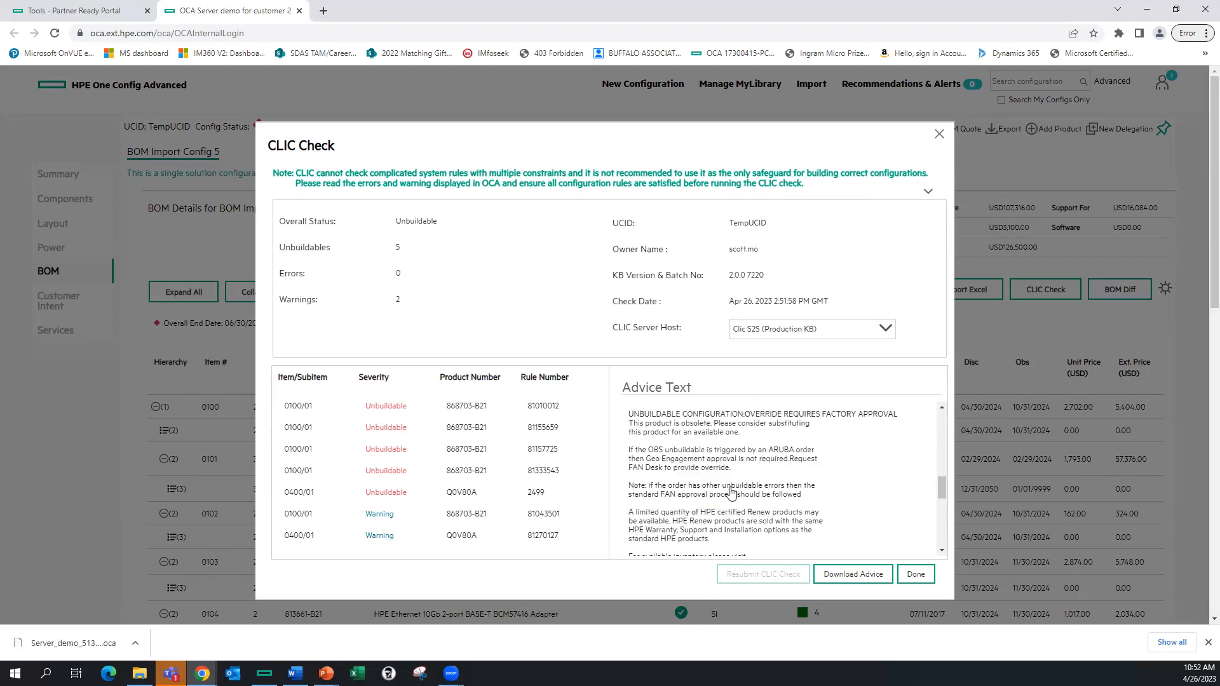
Return to the beginning of the CLIC advice text and close the check results.
scroll(730, 491, "up", 10)
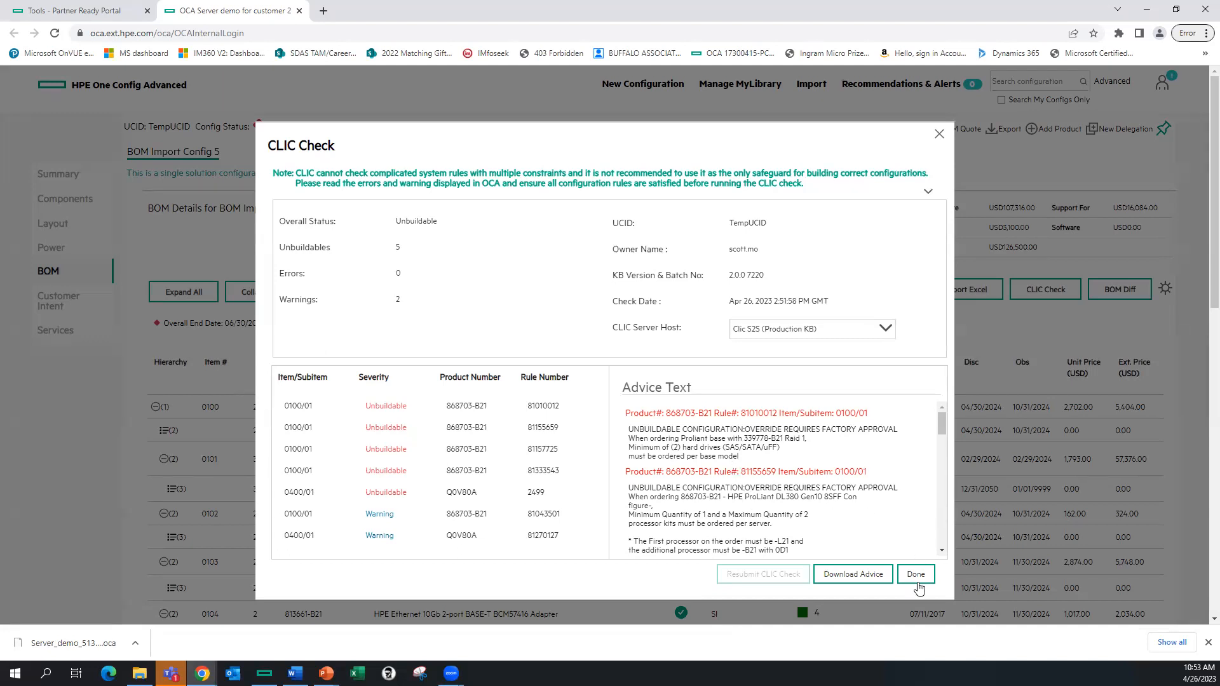
left_click(916, 574)
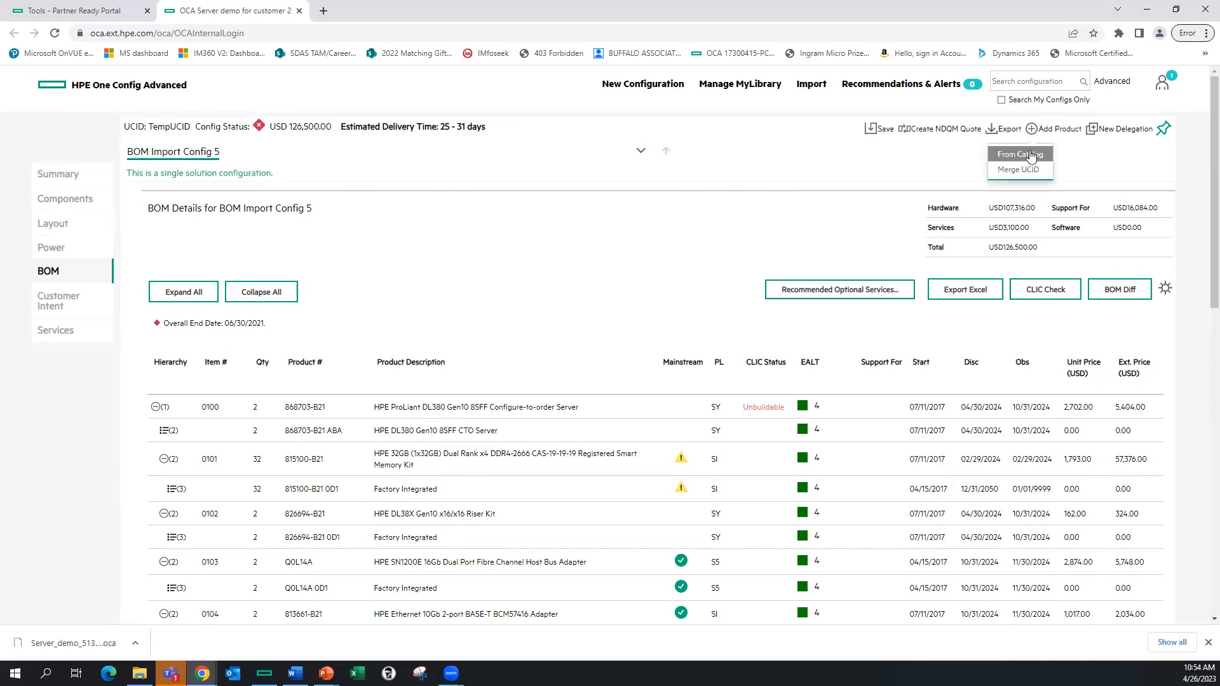
Find 2010m in the hardware product catalog and add the Q9E63A SN2010M 25GbE half-width switch with its default configuration.
left_click(1023, 154)
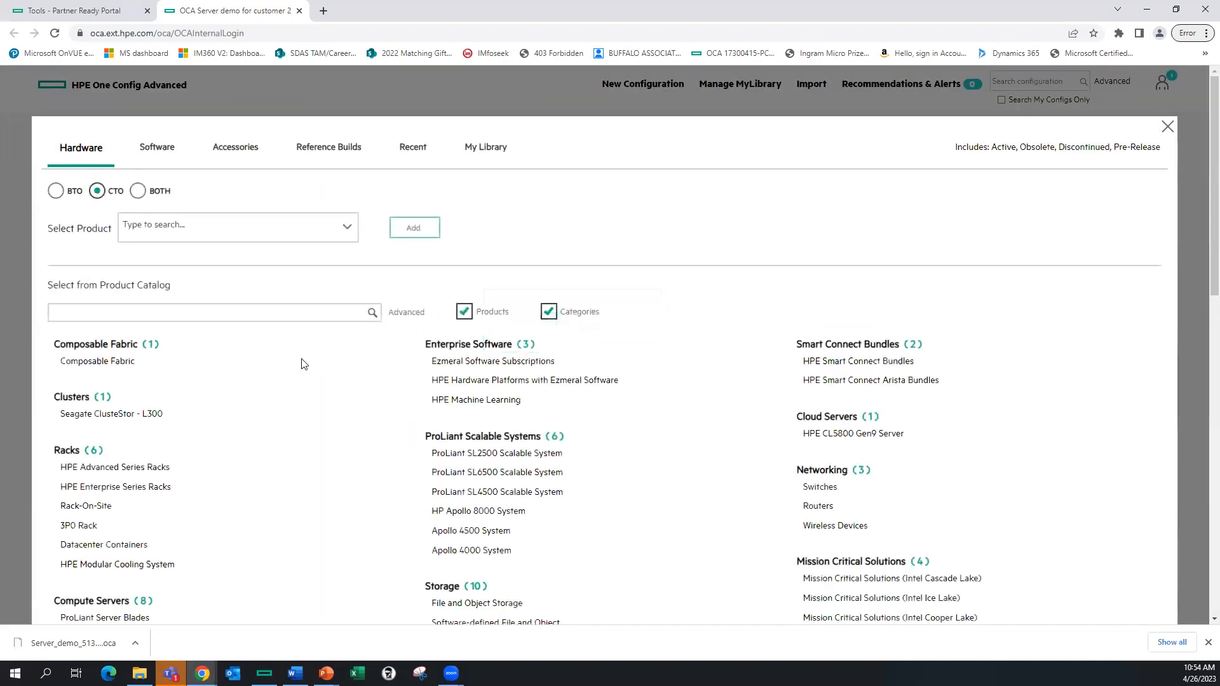
left_click(216, 311)
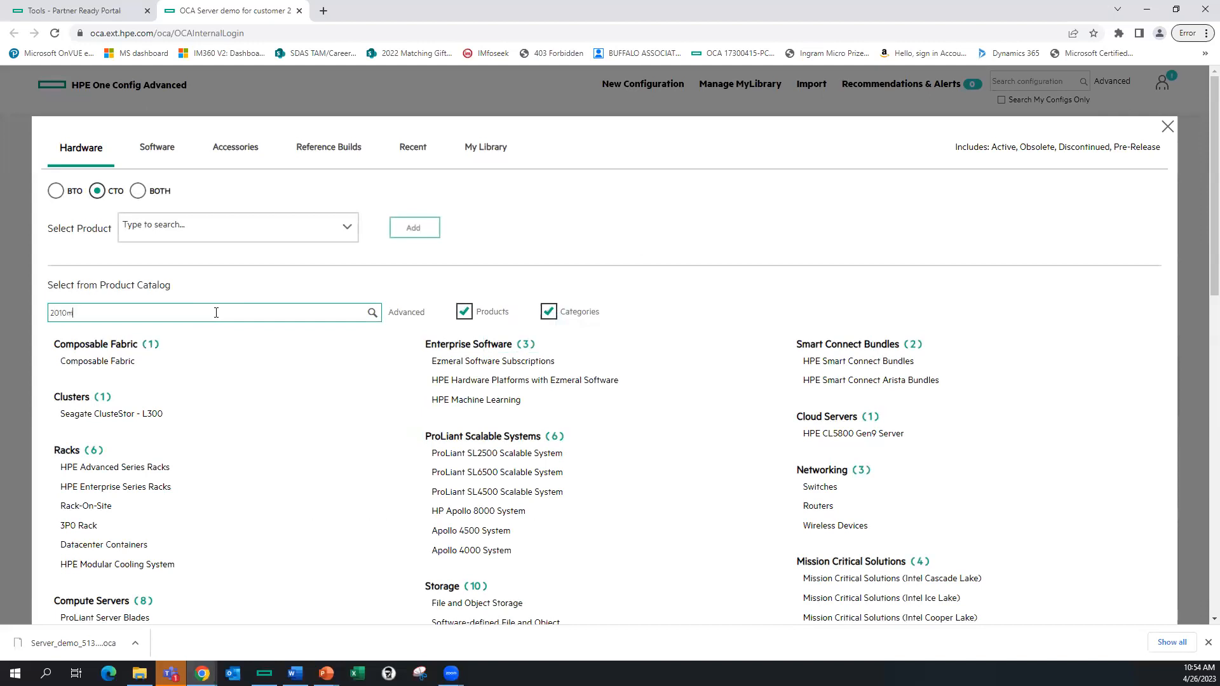
key("Return")
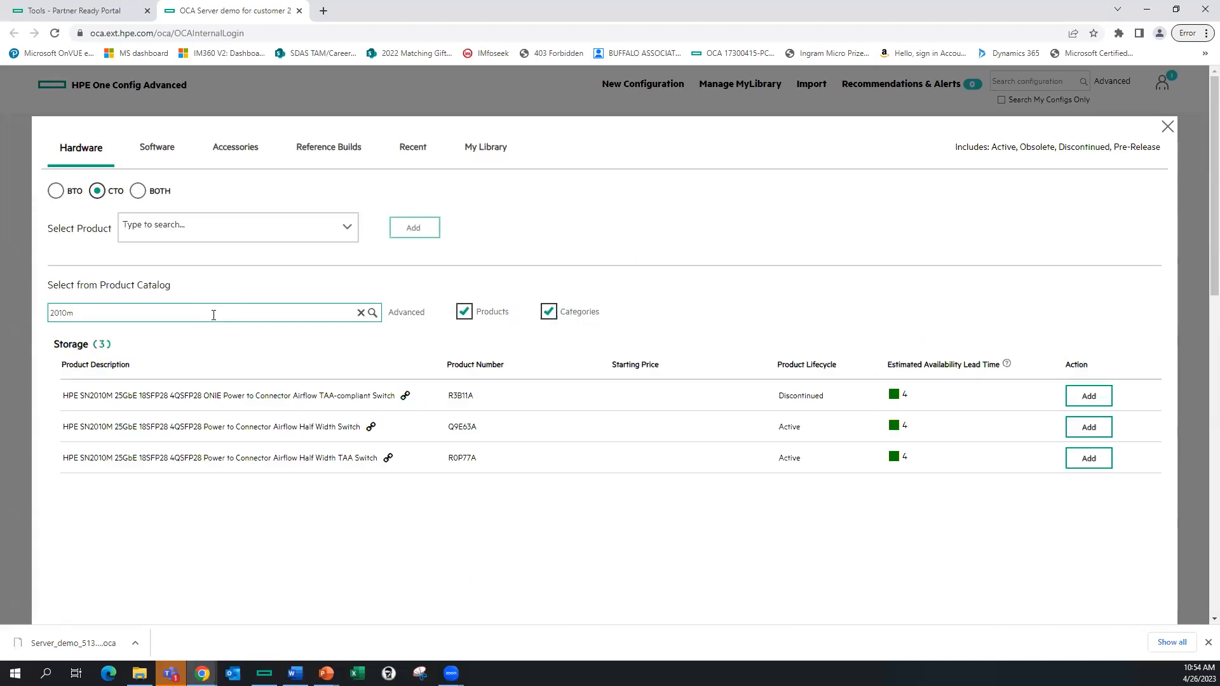
left_click(190, 428)
left_click(1083, 435)
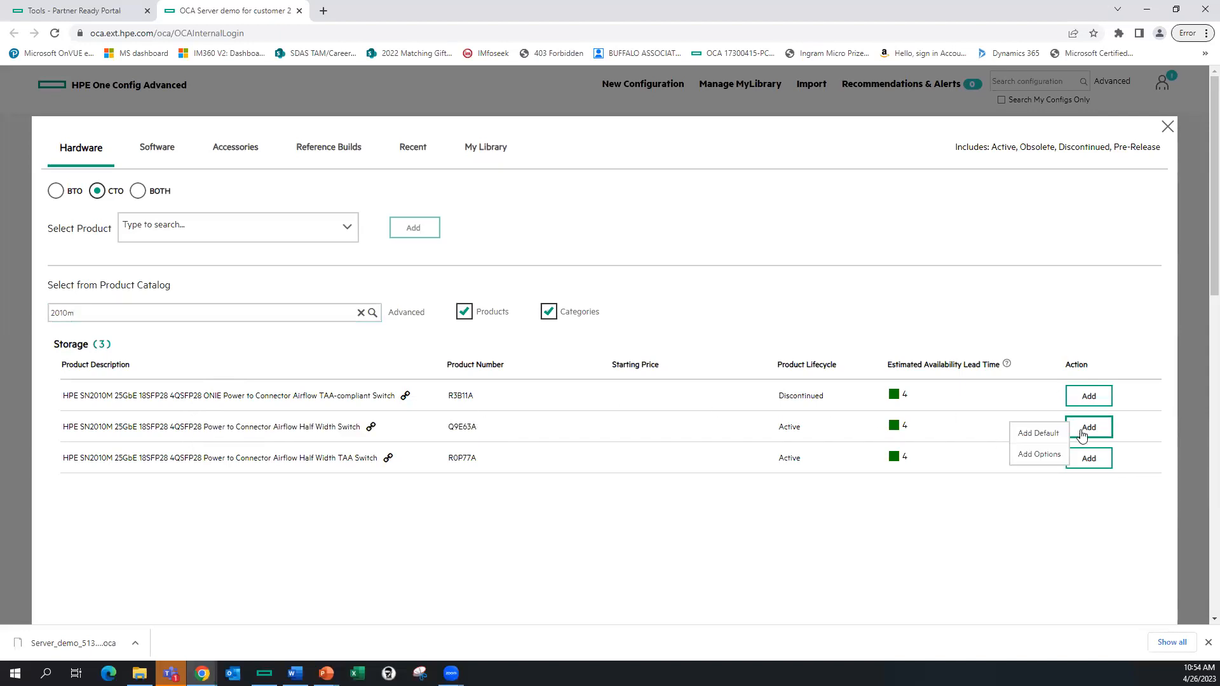
left_click(1038, 432)
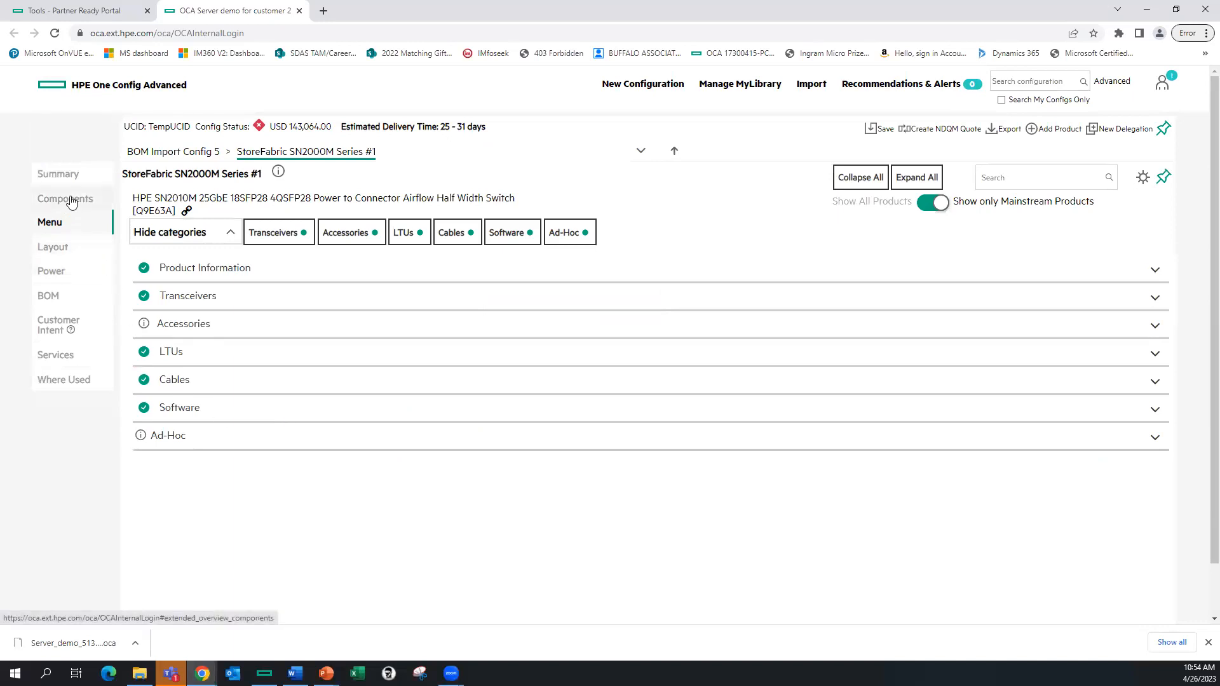
Add three JD118B 1G SFP LC SX transceivers and two 455883-B21 10Gb SFP+ SR transceivers to the switch.
left_click(181, 296)
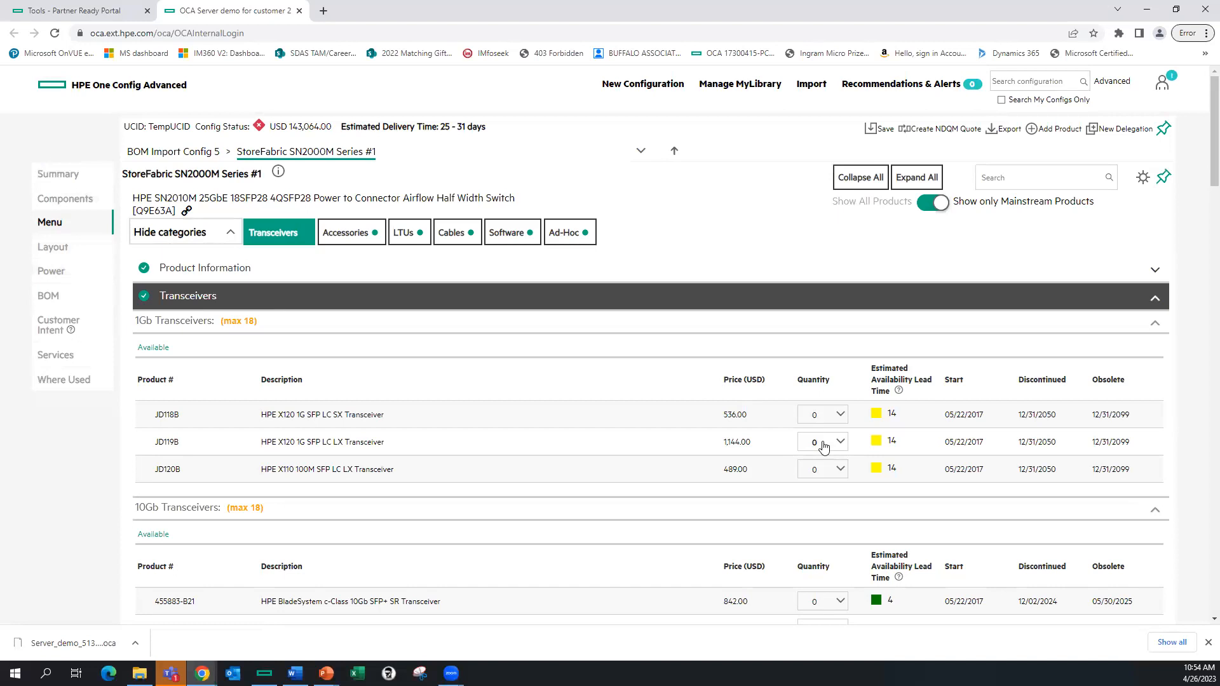
left_click(838, 416)
left_click(843, 422)
left_click(866, 292)
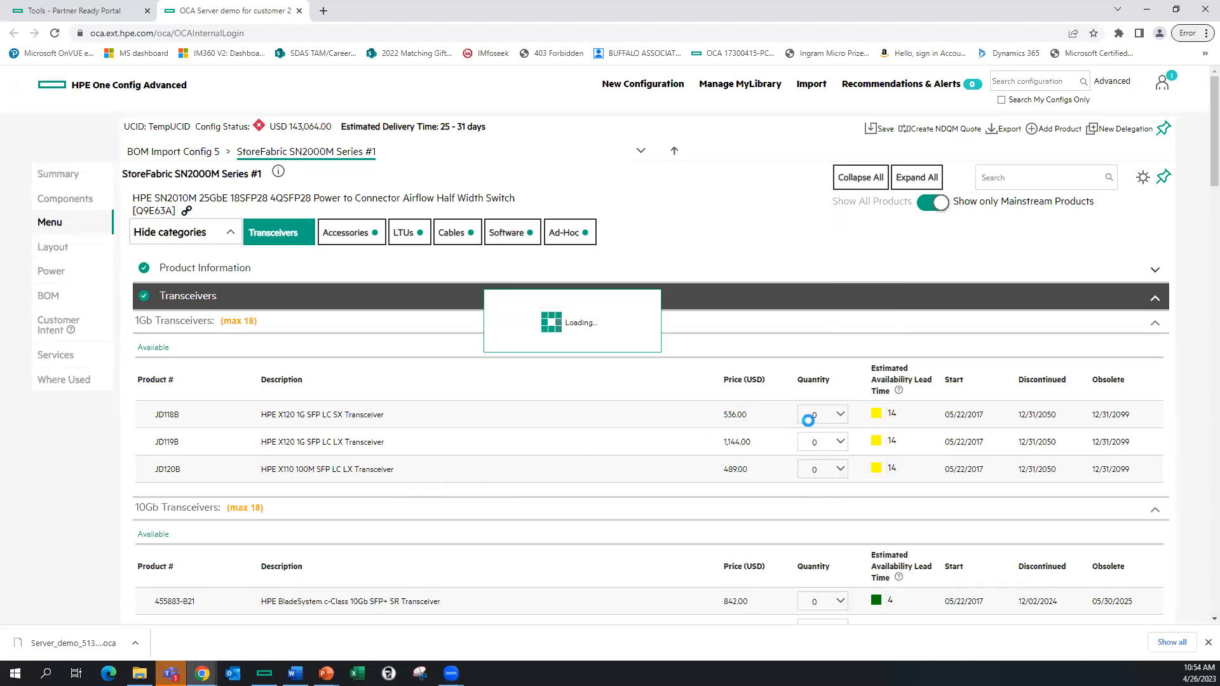
scroll(804, 470, "down", 2)
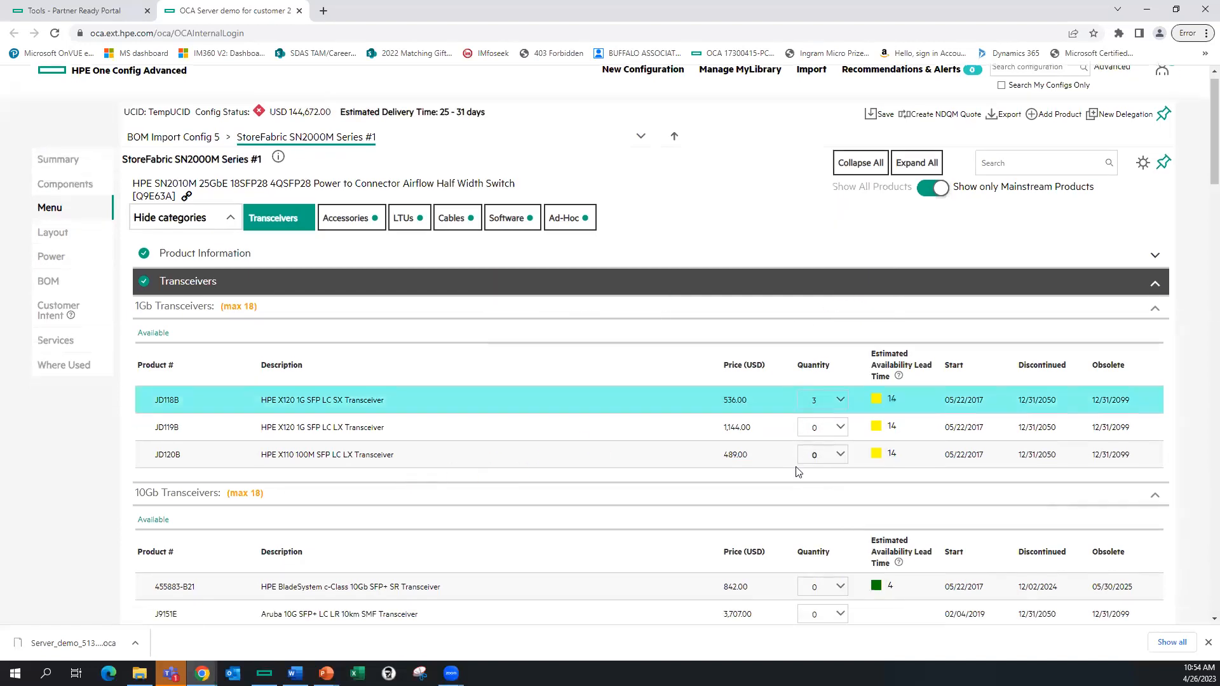
left_click(841, 473)
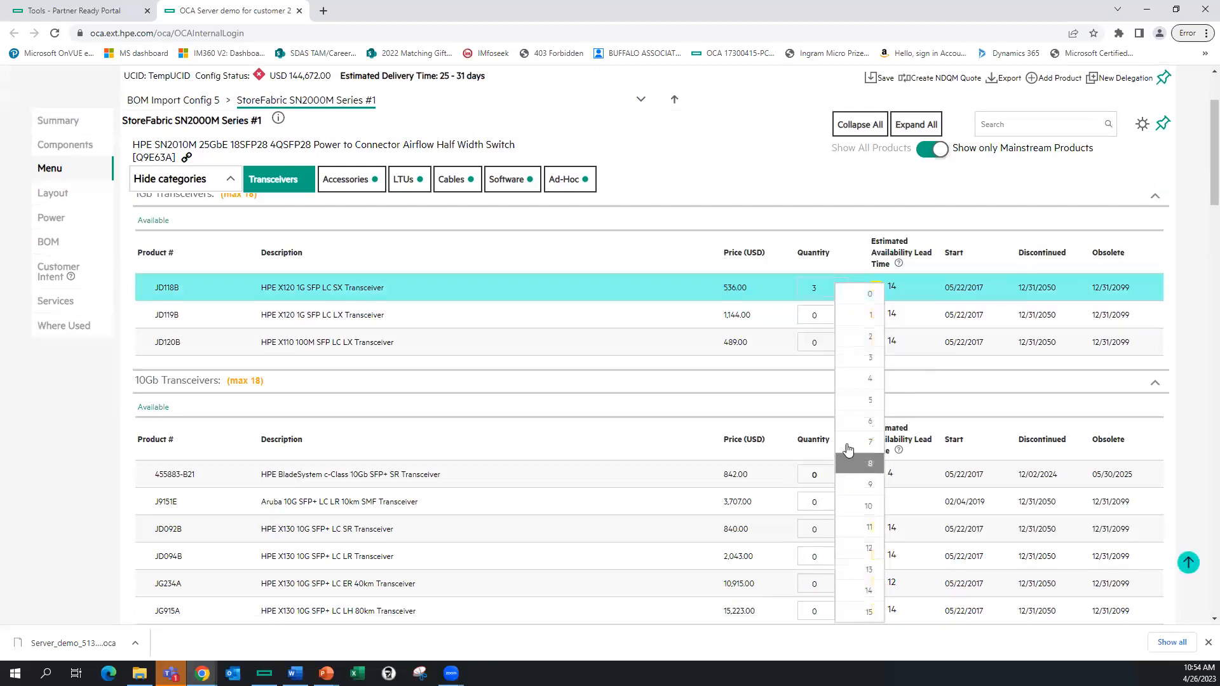
left_click(861, 343)
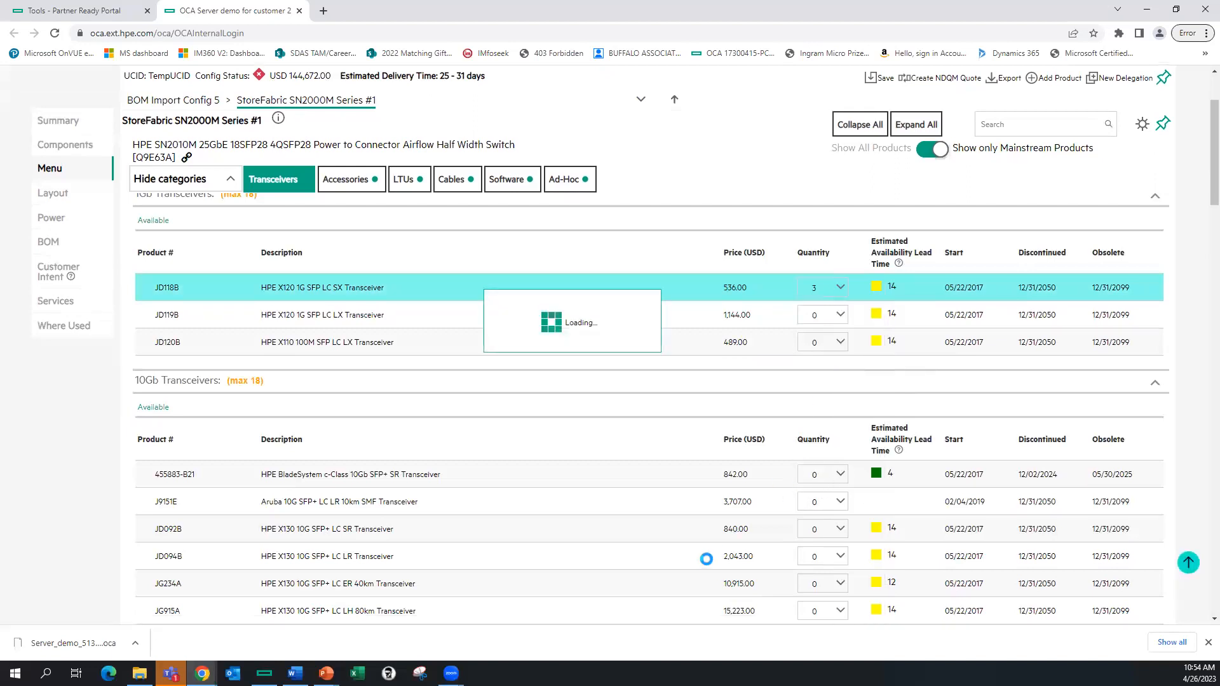
Add one Q9S68A 25GbE SFP28 to SFP28 5m Smart Active Optical Cable to the switch.
scroll(708, 562, "down", 5)
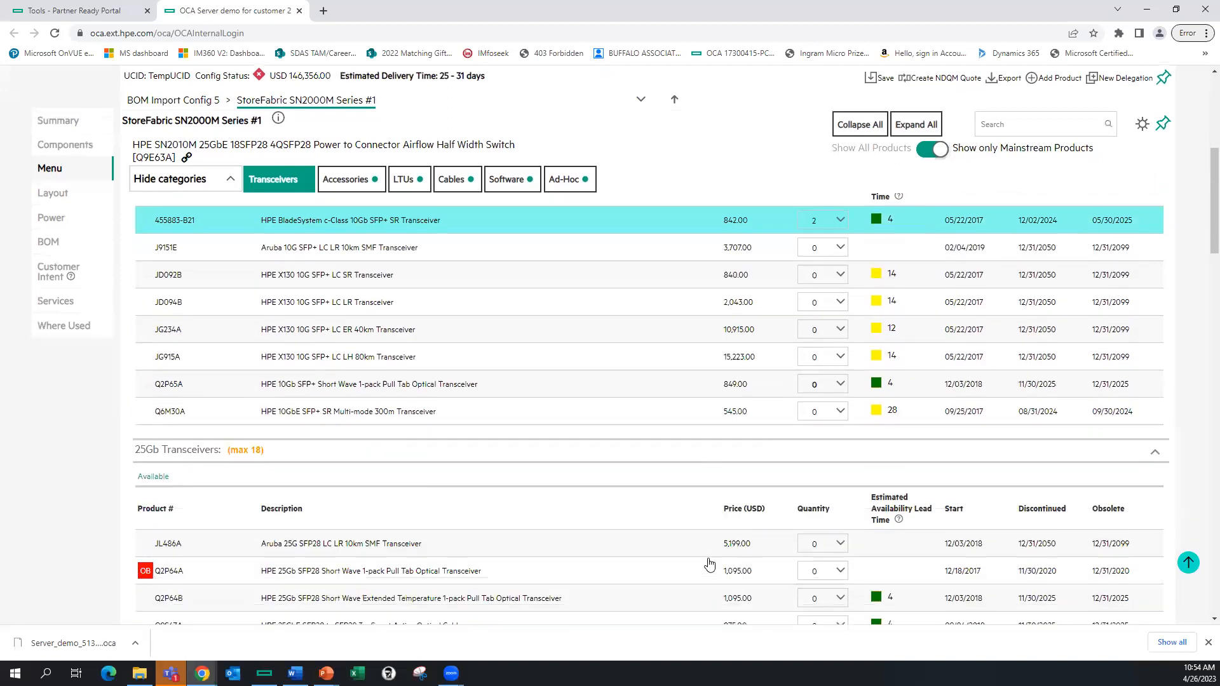
scroll(709, 562, "down", 3)
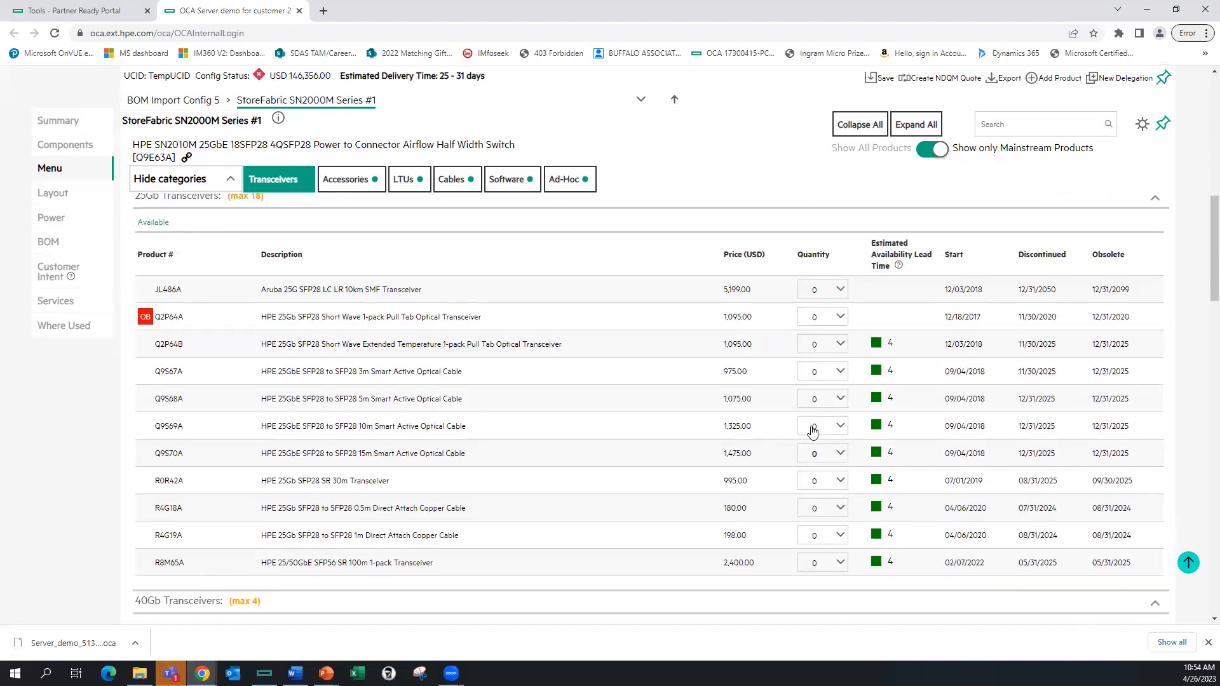
left_click(840, 401)
left_click(869, 357)
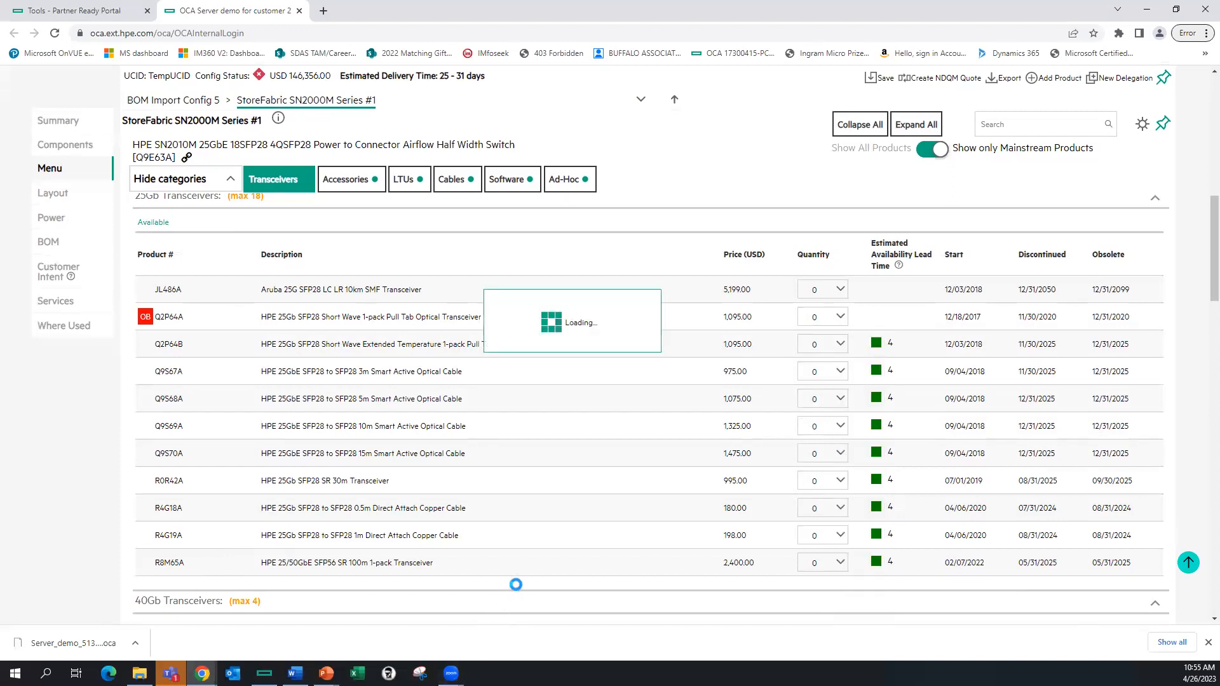
Review the switch's partial BOM, then examine its lines in the complete BOM of BOM Import Config 5.
scroll(515, 584, "up", 15)
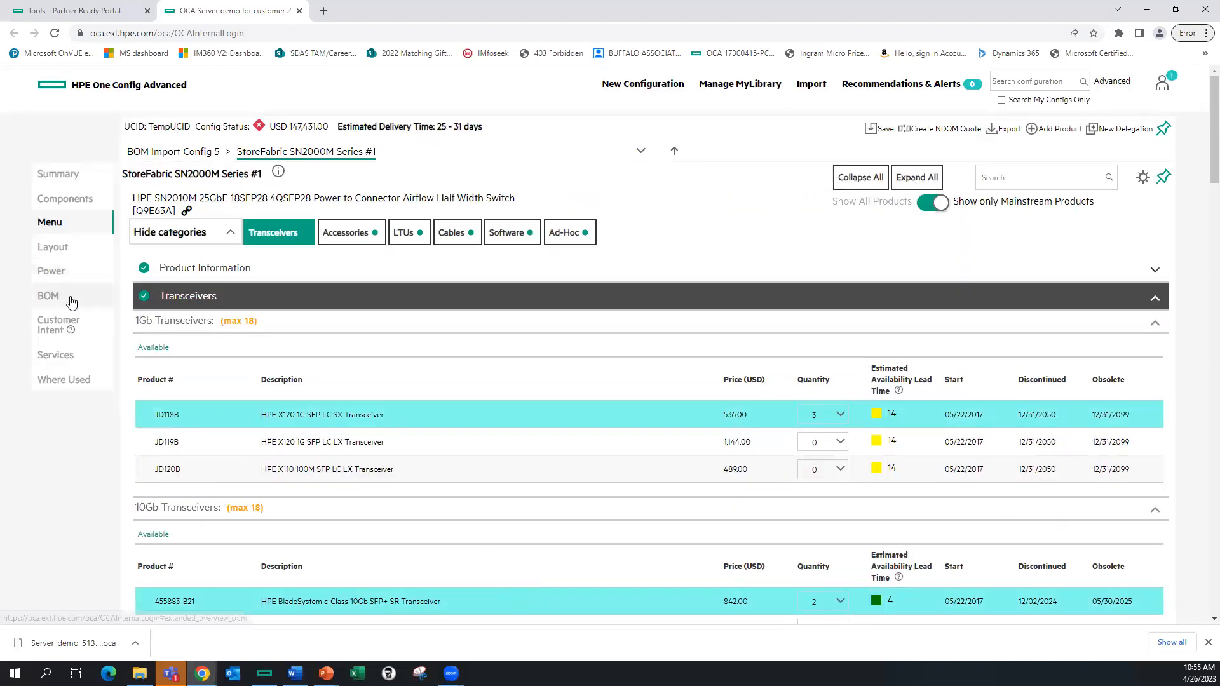
left_click(71, 302)
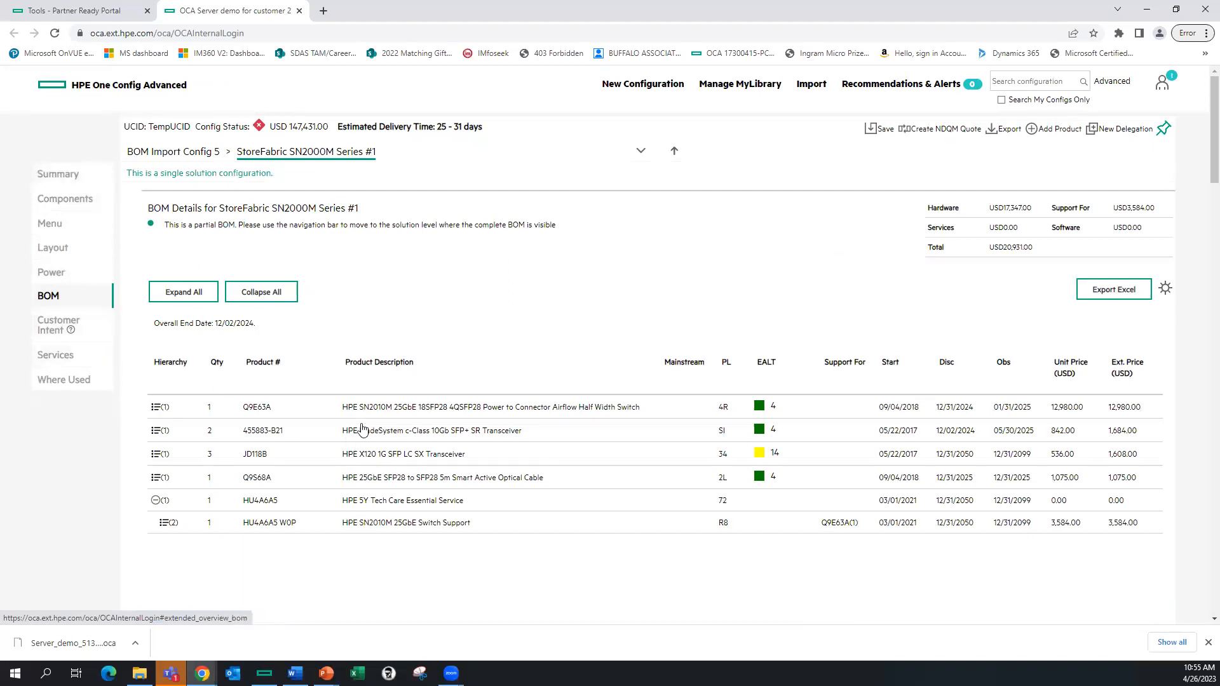
double_click(189, 158)
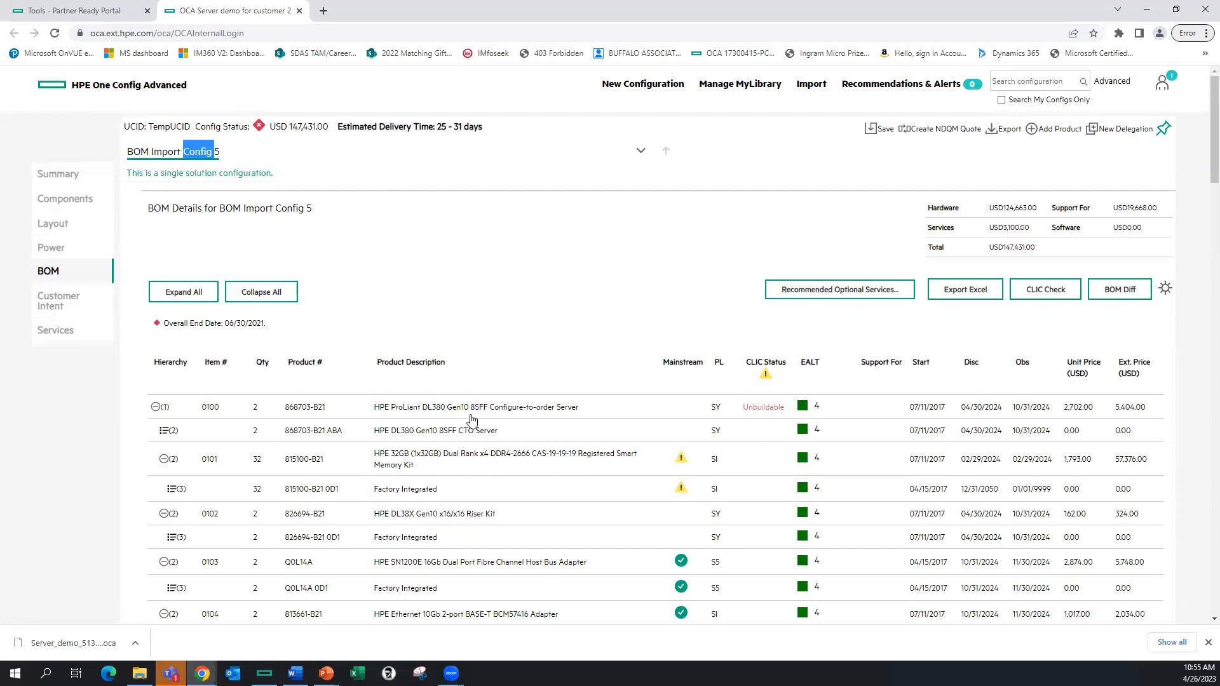
scroll(472, 411, "down", 10)
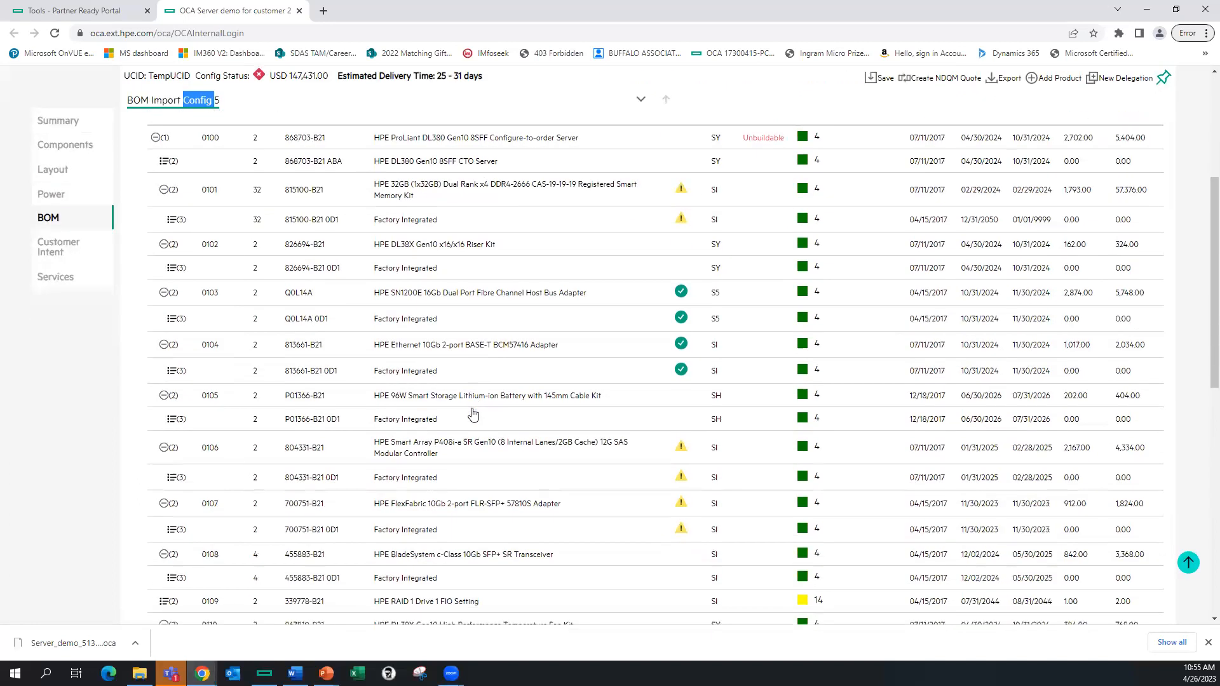
scroll(473, 414, "down", 2)
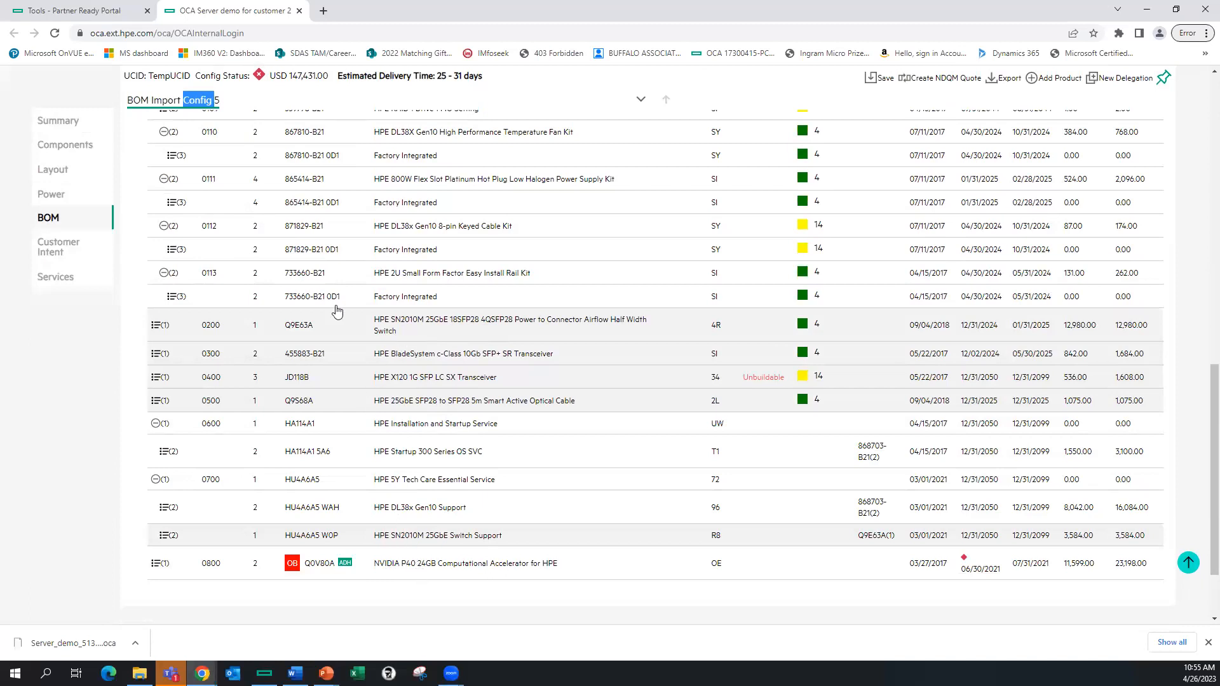
Set the quoted quantity of StoreFabric SN2000M Series #1 to 2 in the component list.
left_click(79, 146)
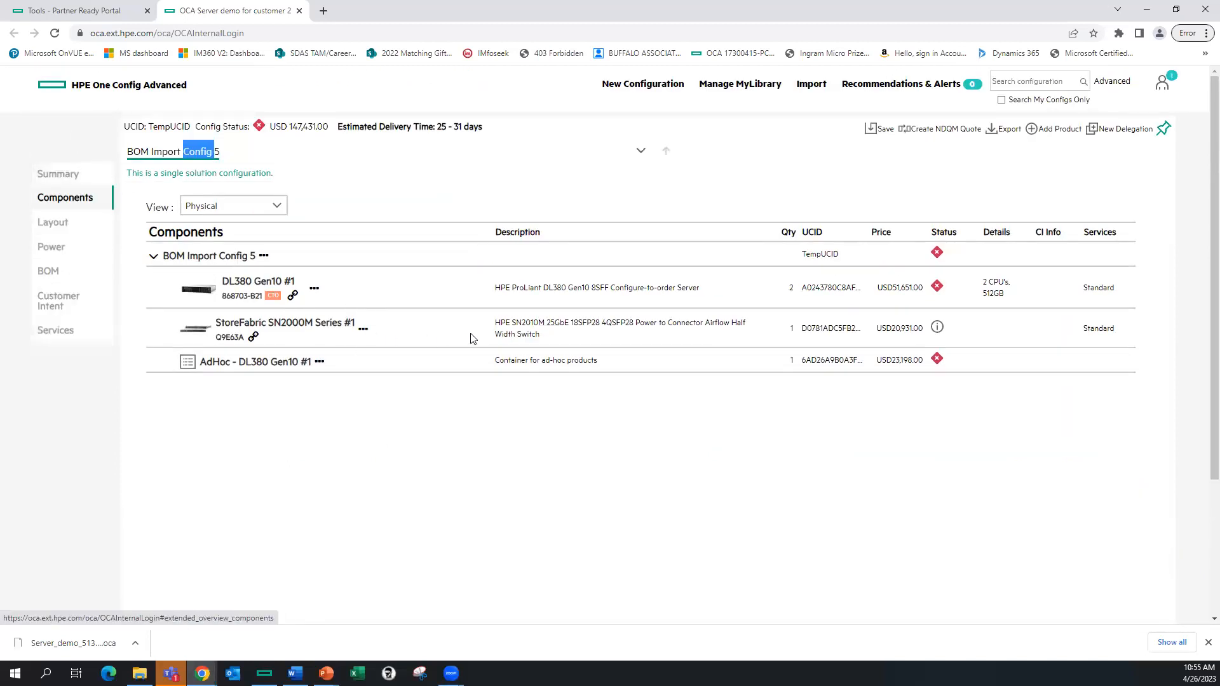
left_click(792, 330)
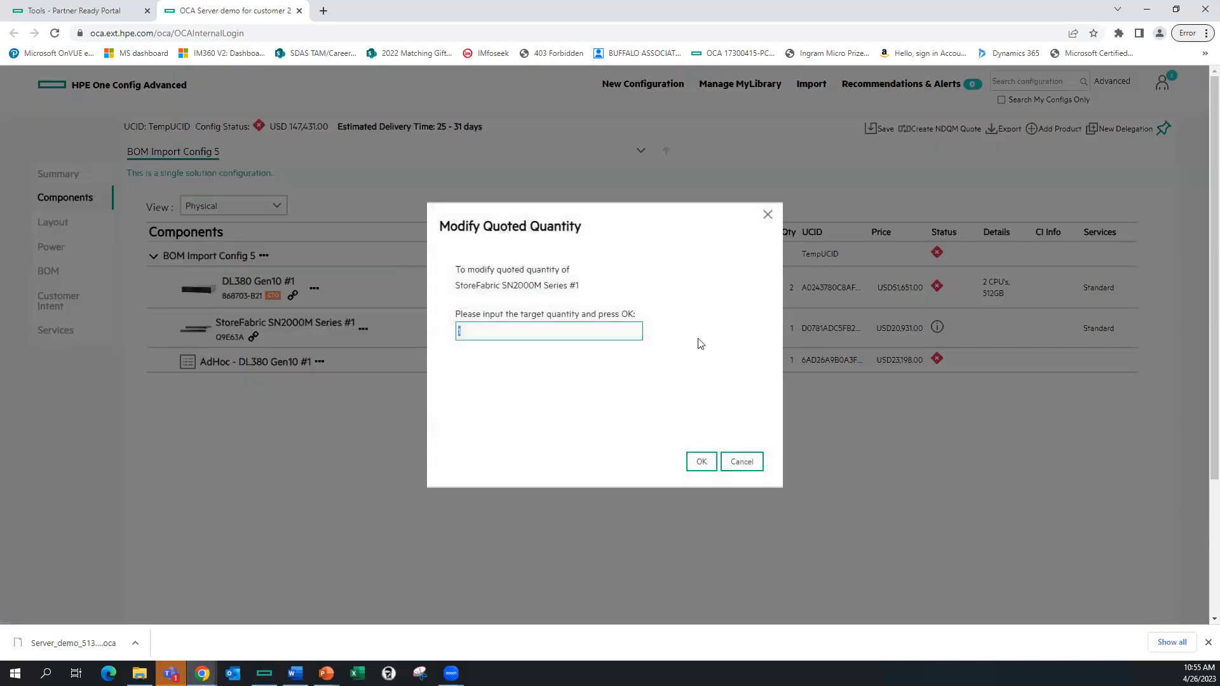
type("2")
left_click(701, 462)
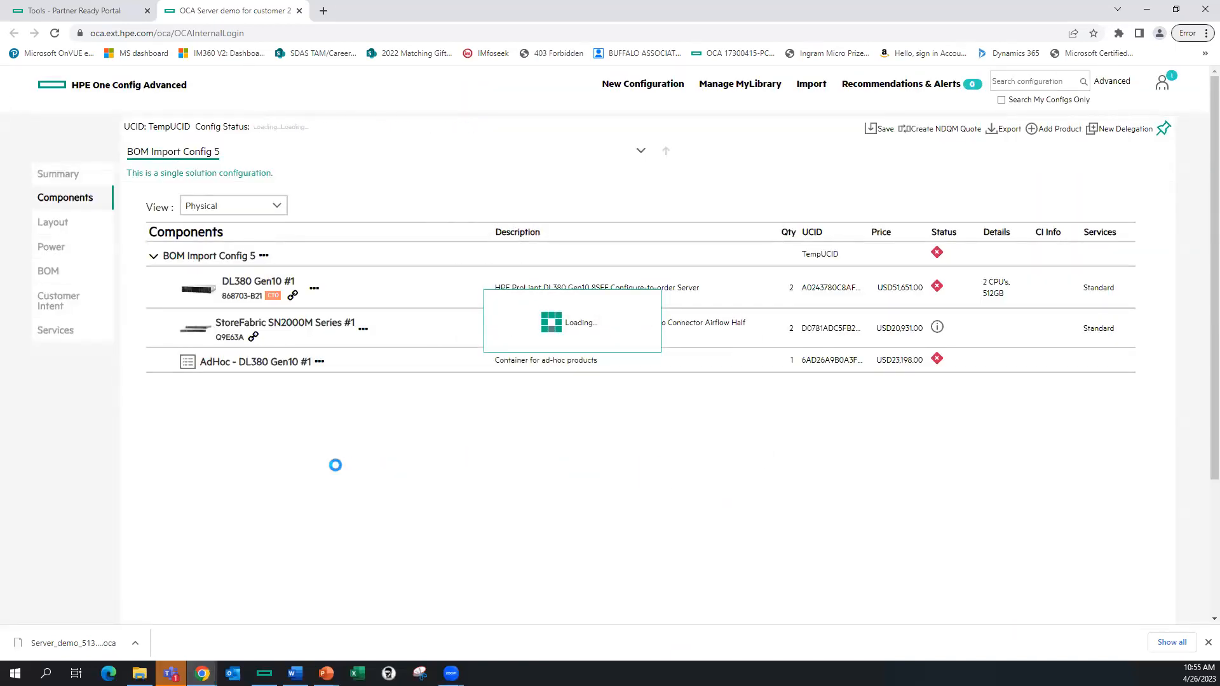
Examine the quantities of the switch, its transceivers, cable and support in the complete BOM.
left_click(82, 273)
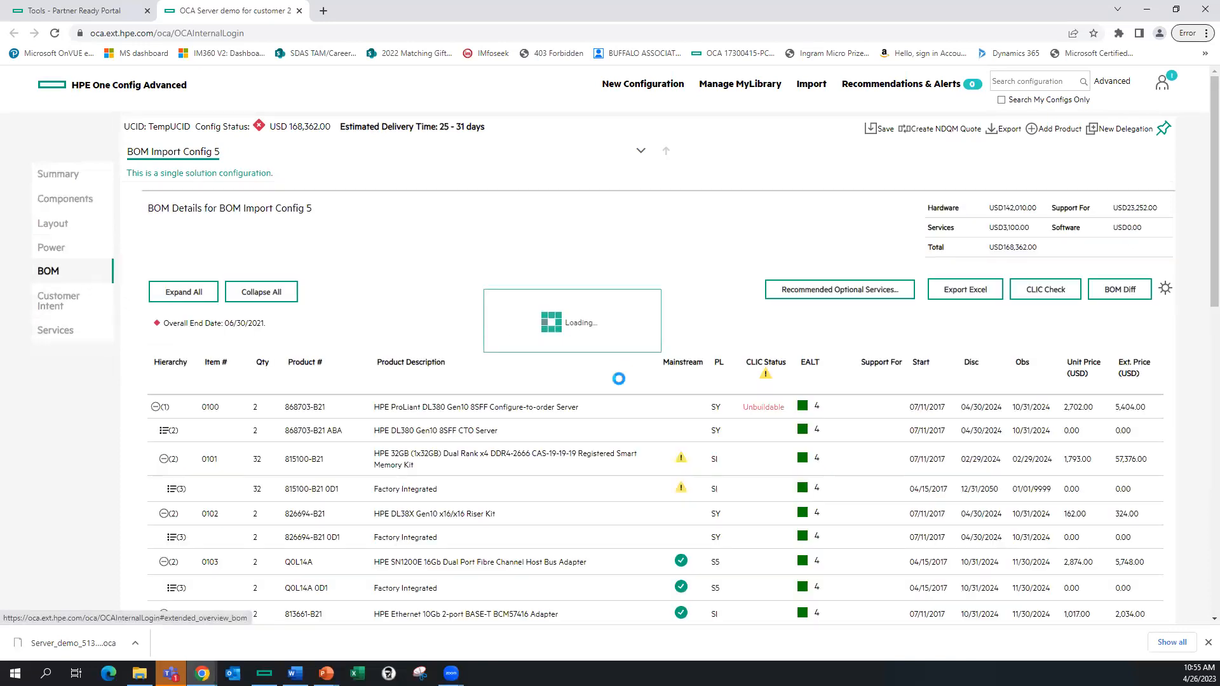
scroll(498, 416, "down", 4)
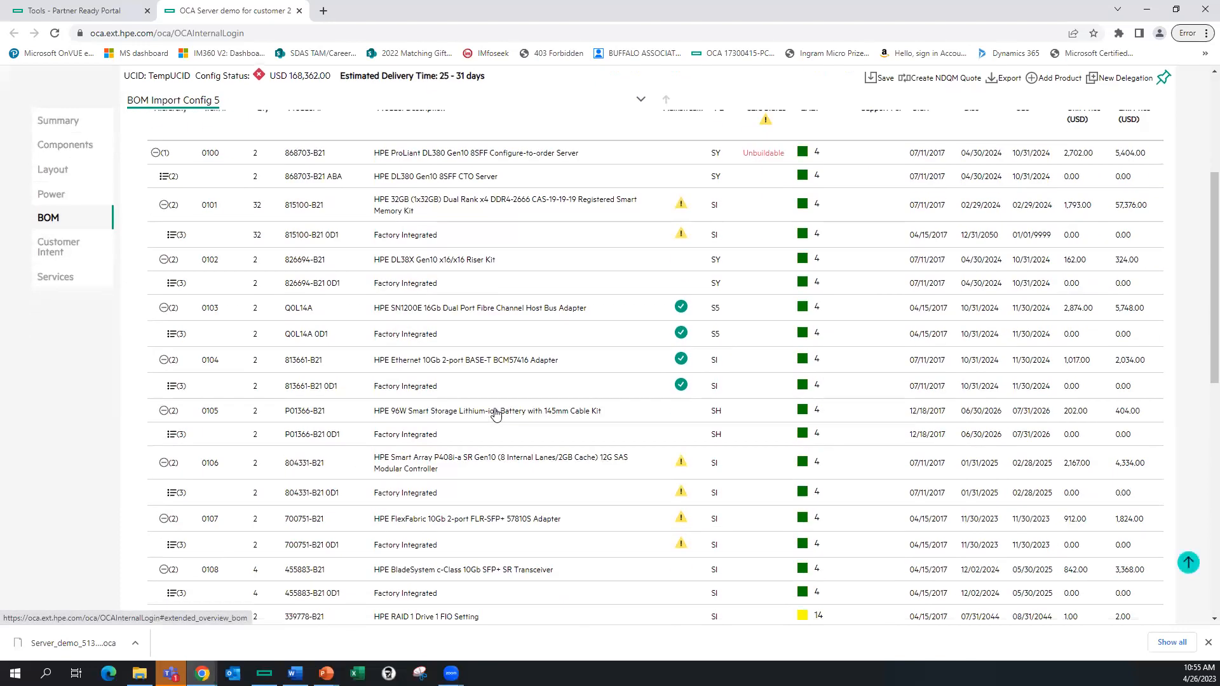
scroll(496, 415, "down", 7)
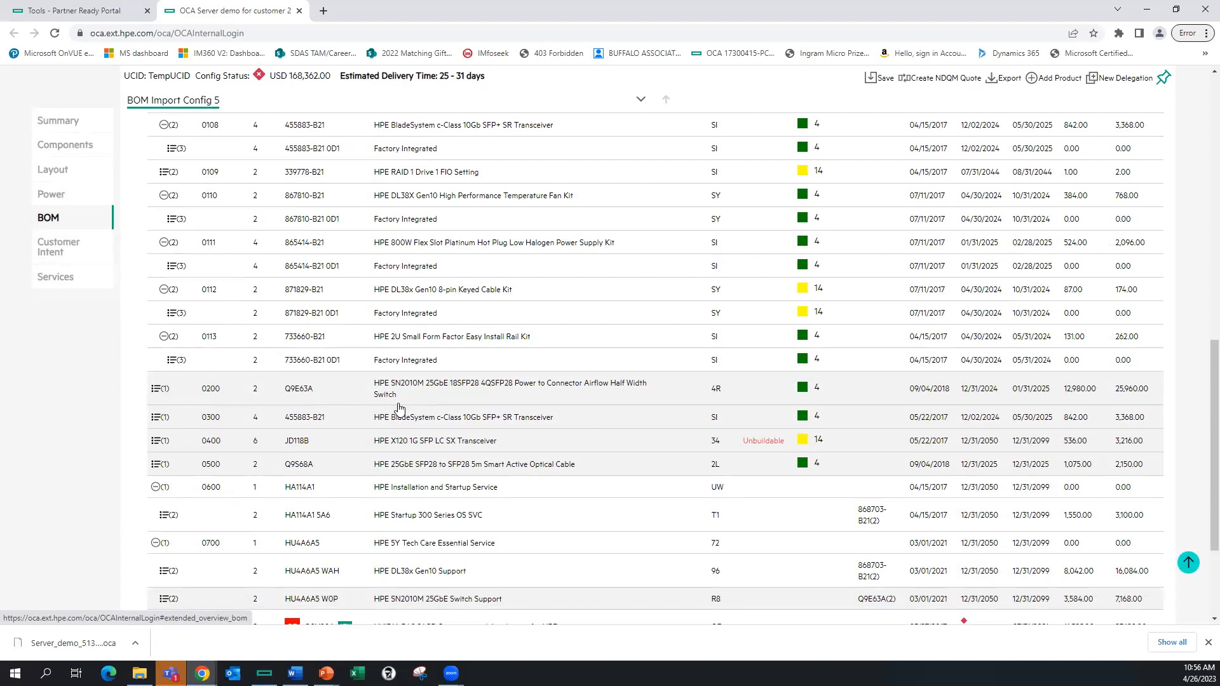
Add one Q2F25A SN2100M Rack Installation Kit to the accessories of StoreFabric SN2000M Series #1.
left_click(89, 150)
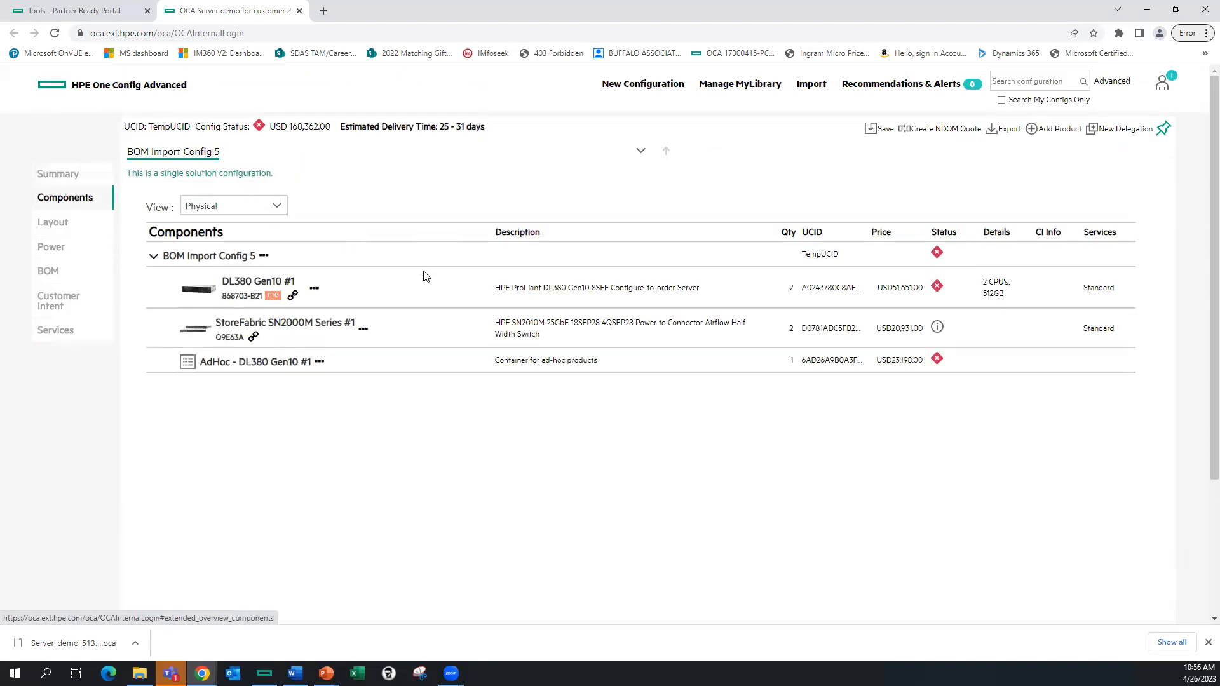
left_click(307, 329)
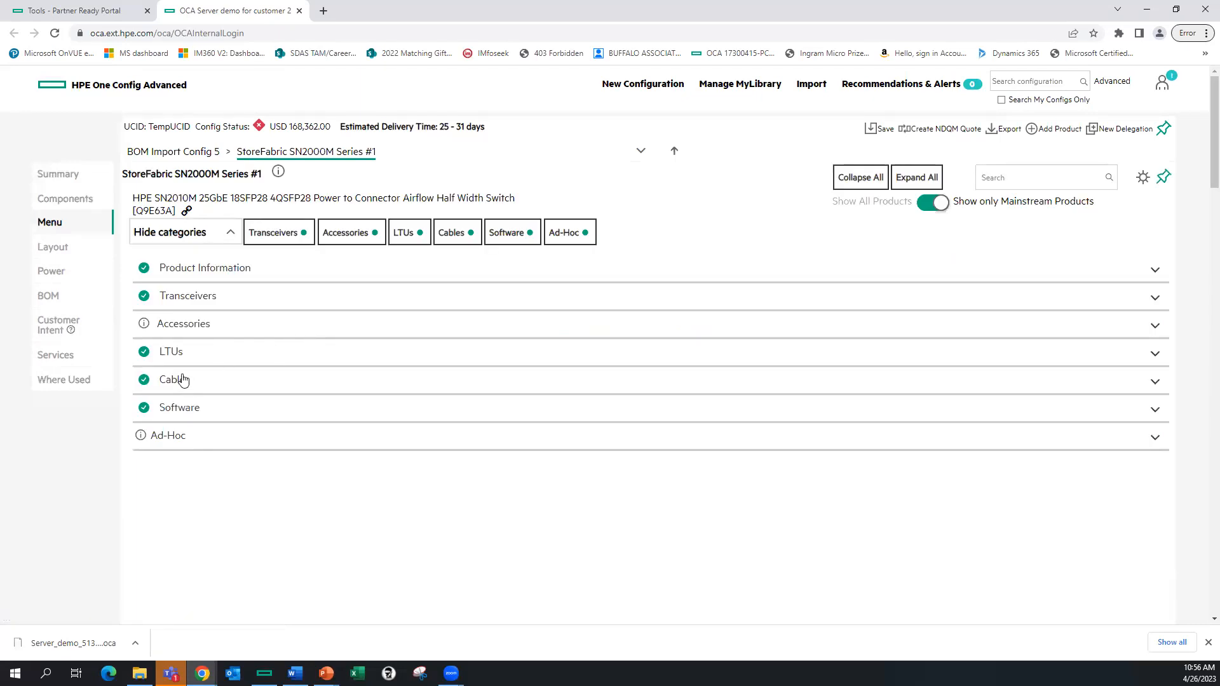
left_click(176, 325)
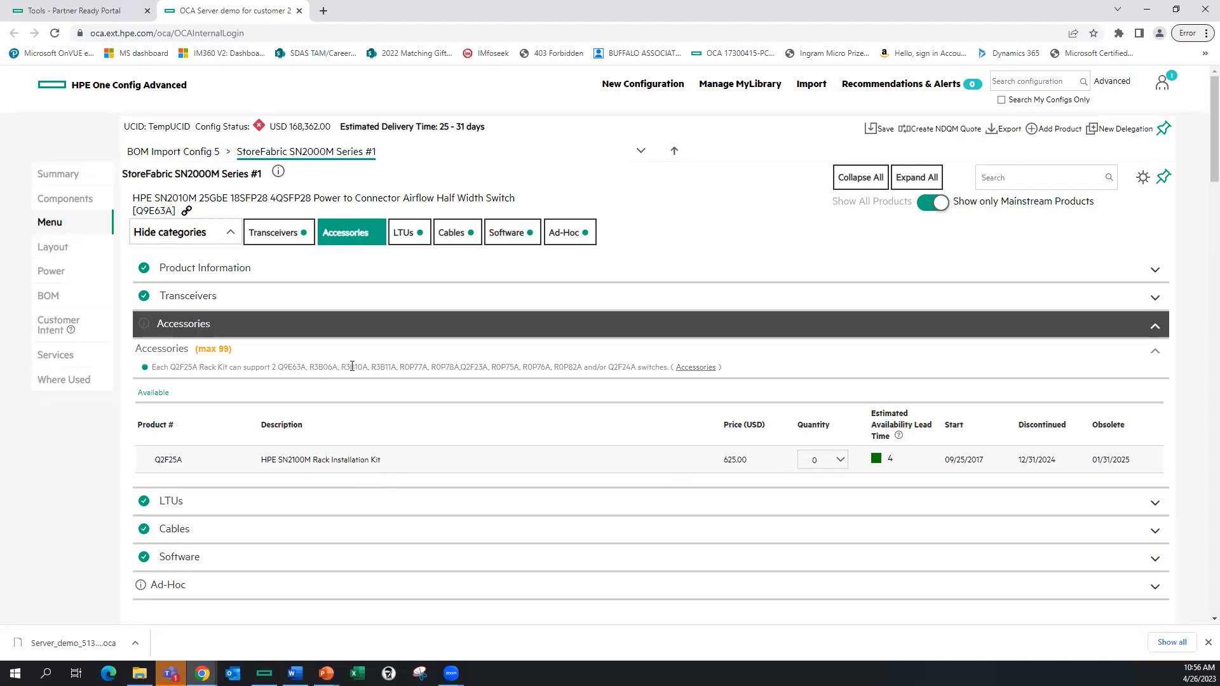
left_click(836, 460)
key("Return")
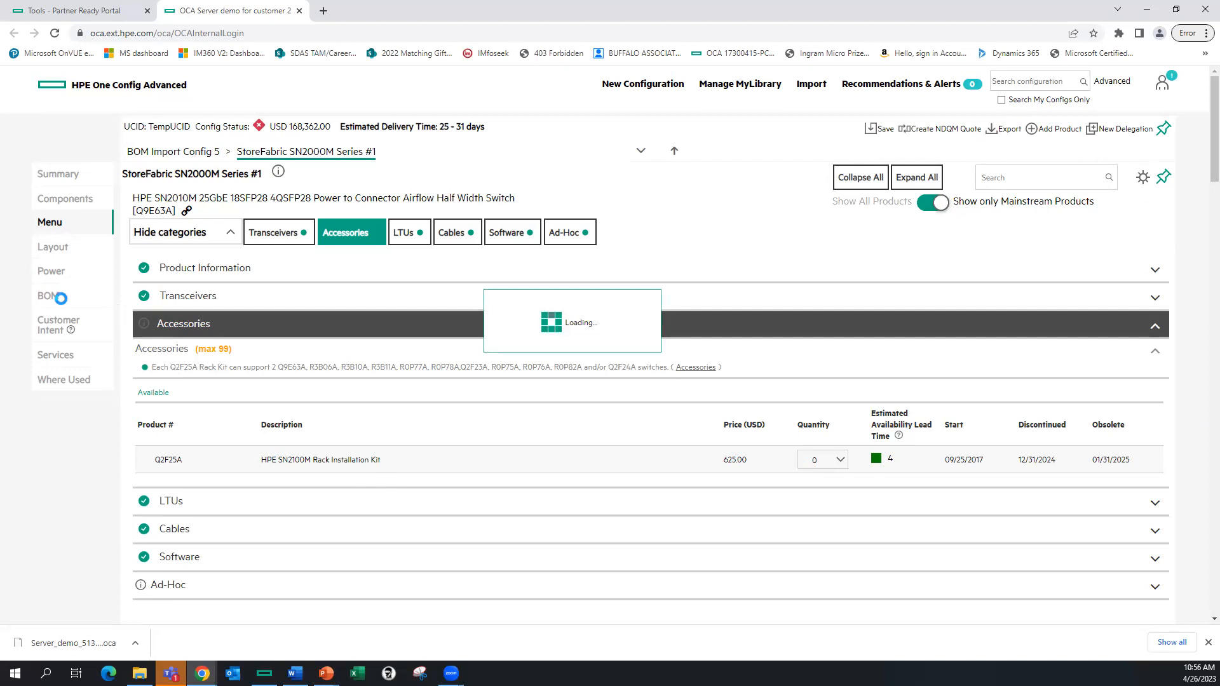
Check the rack installation kit line and its quantity in the complete BOM of BOM Import Config 5.
left_click(171, 153)
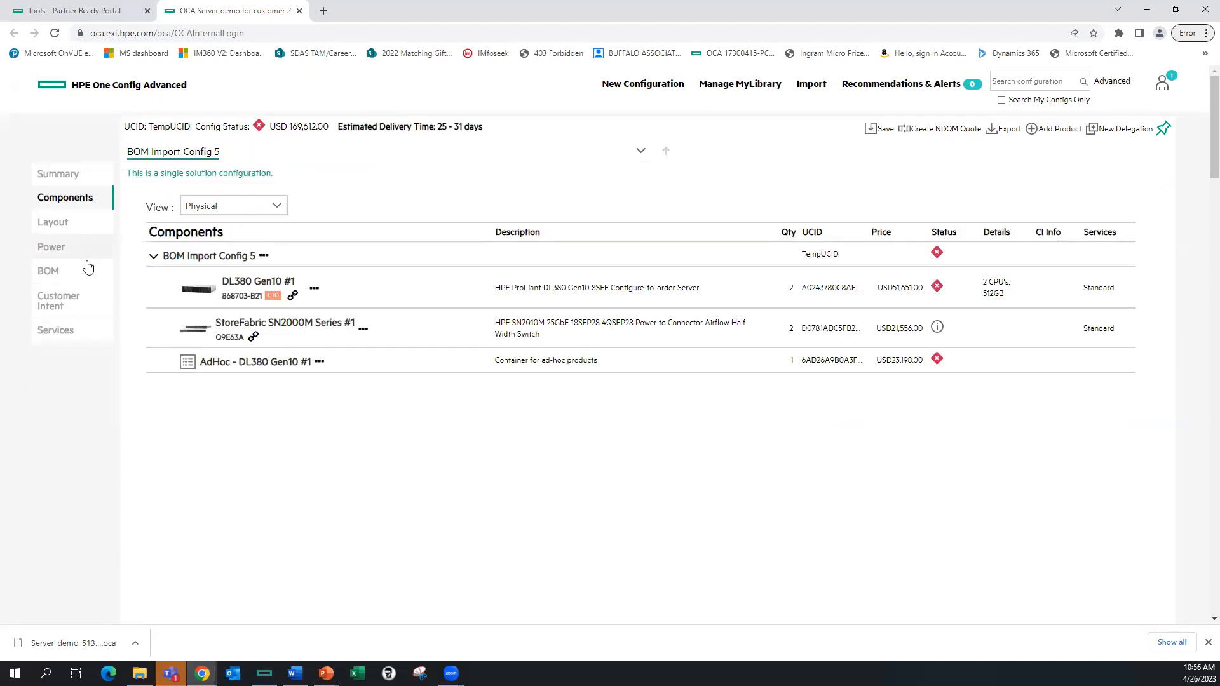
left_click(88, 270)
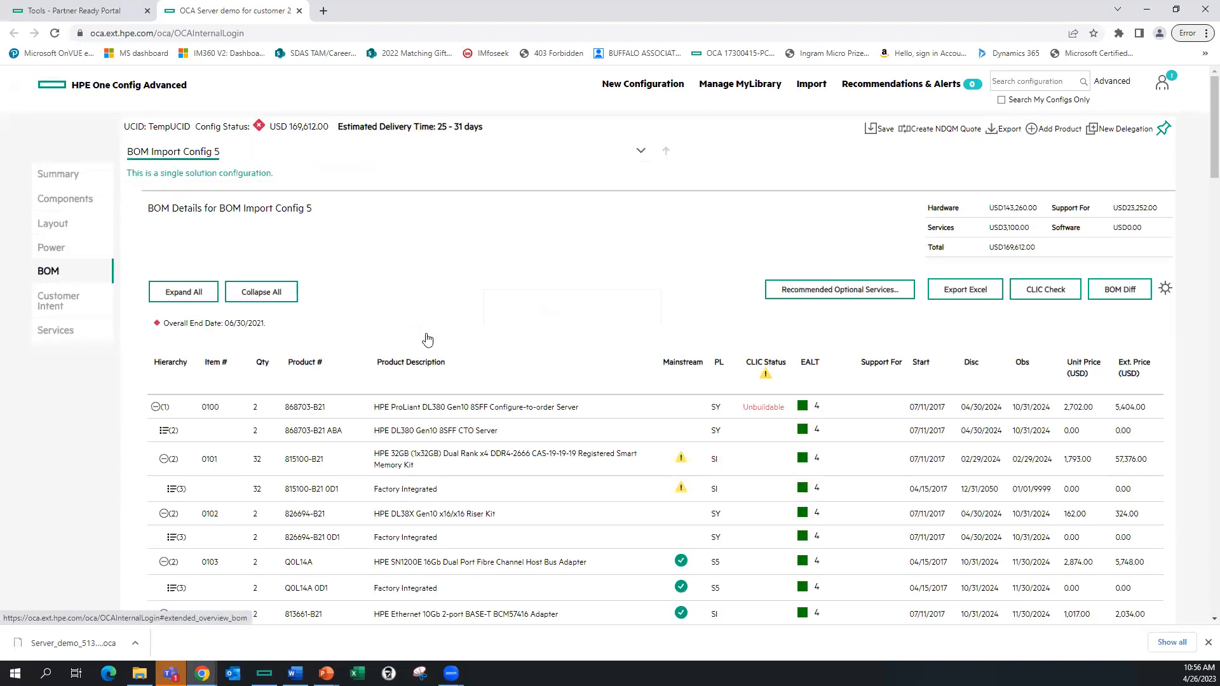
scroll(427, 340, "down", 10)
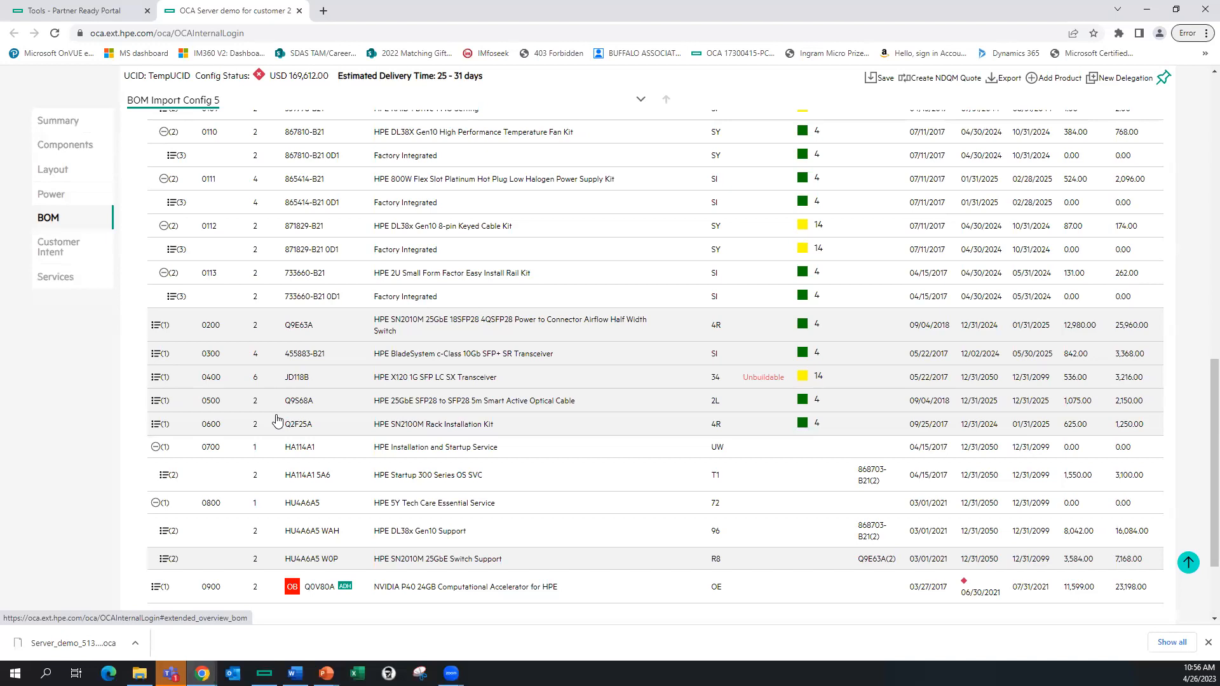
Set the Q2F25A SN2100M Rack Installation Kit quantity to 0 in the accessories of StoreFabric SN2000M Series #1.
left_click(97, 150)
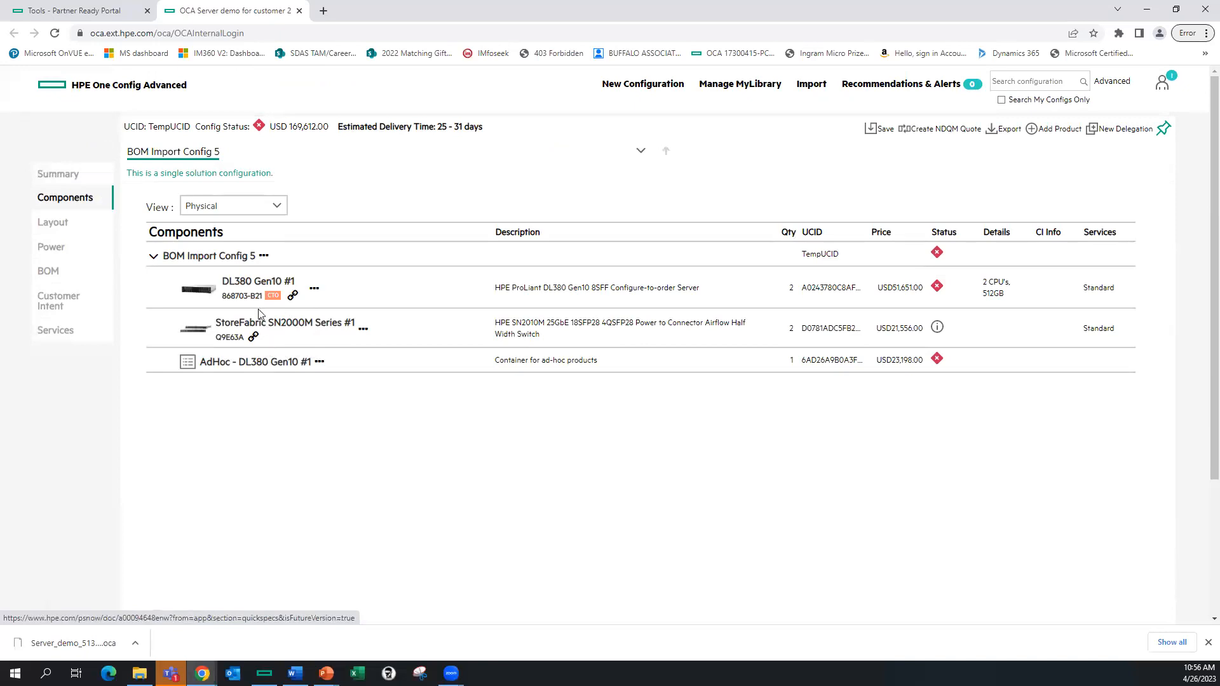
left_click(251, 328)
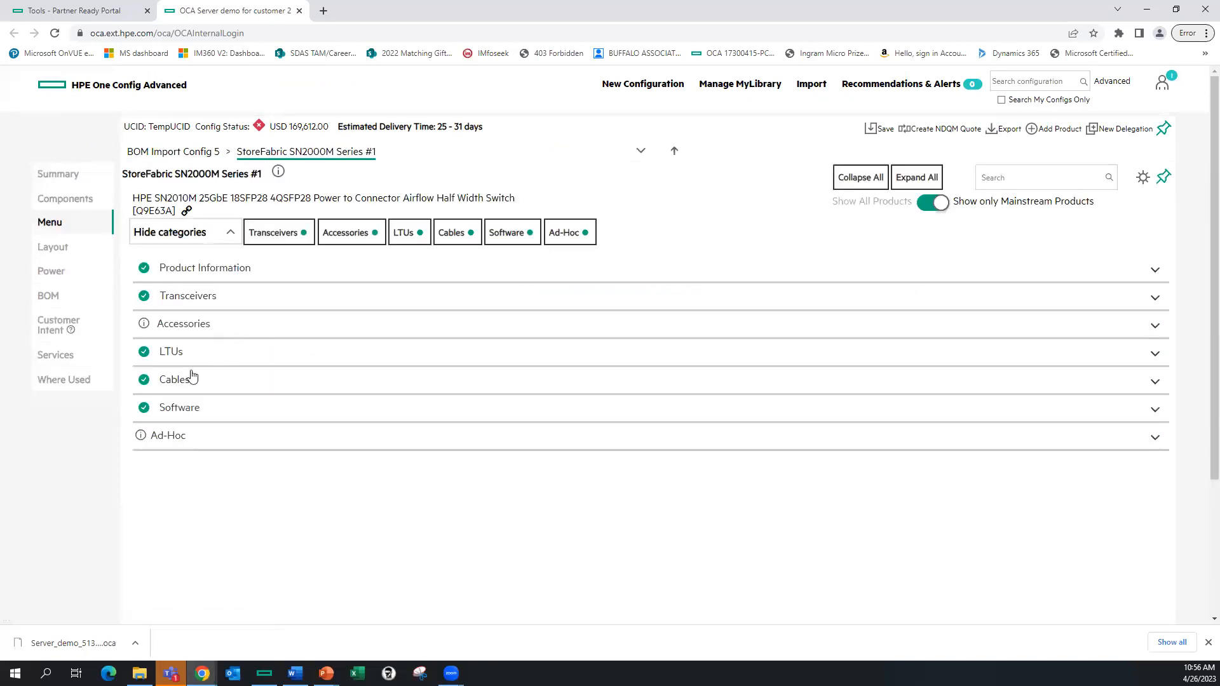
left_click(214, 326)
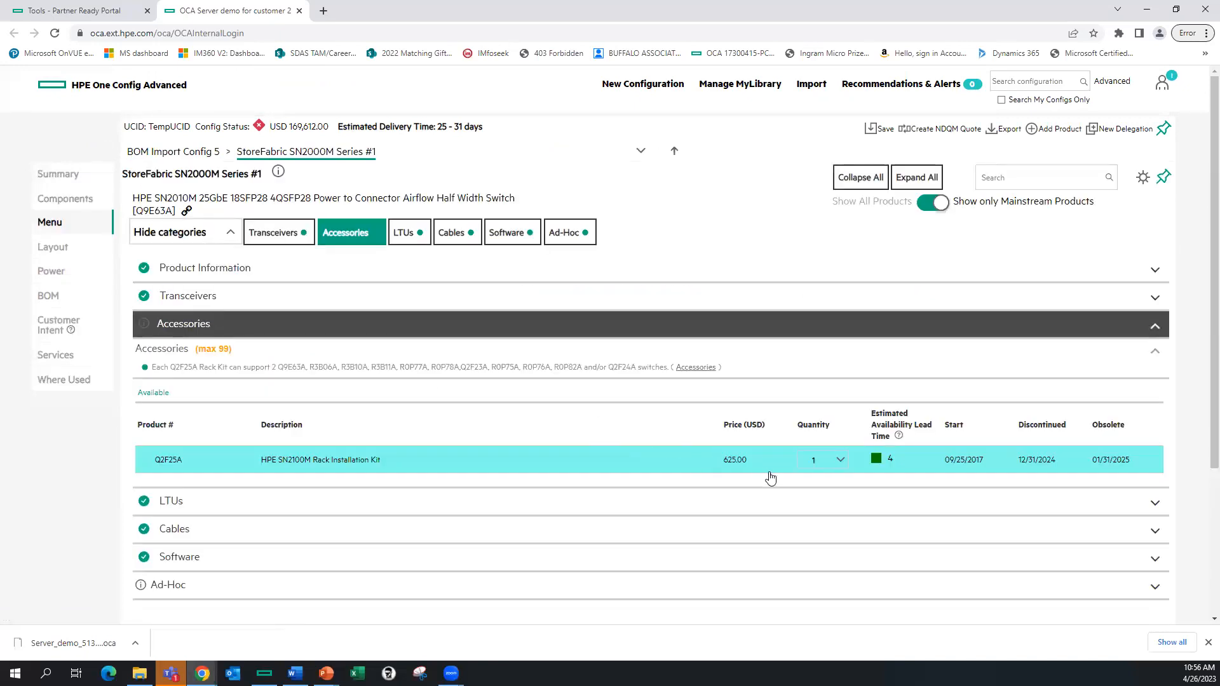
left_click(839, 459)
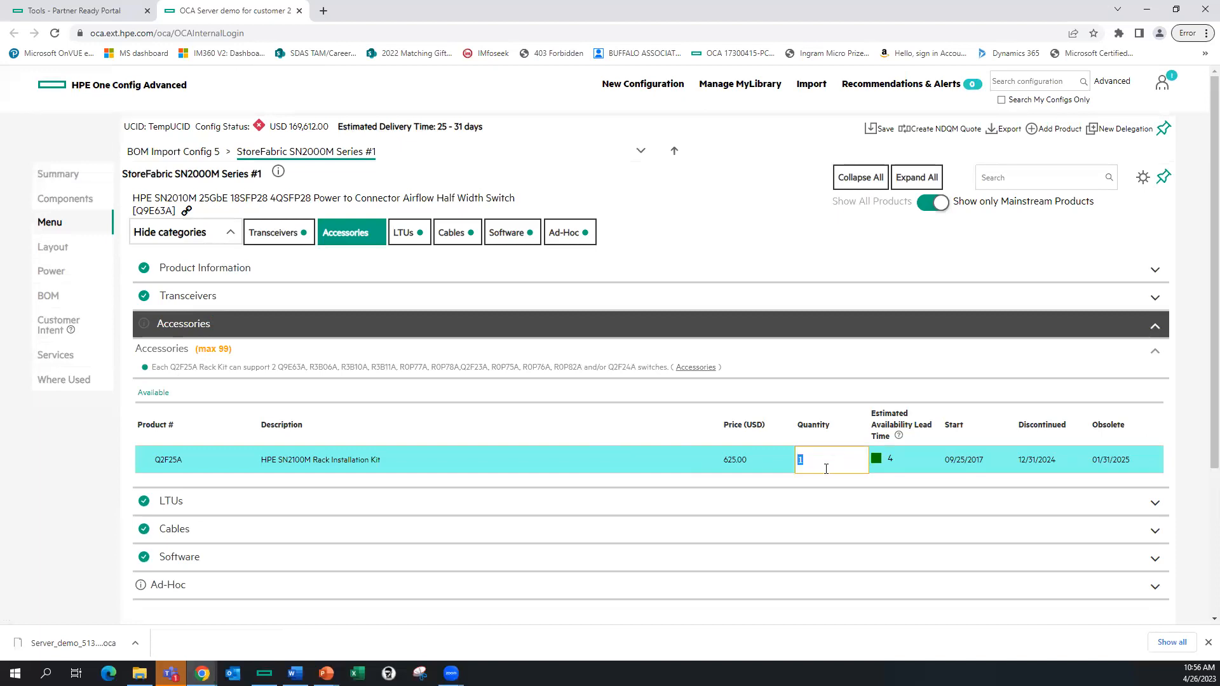
key("Return")
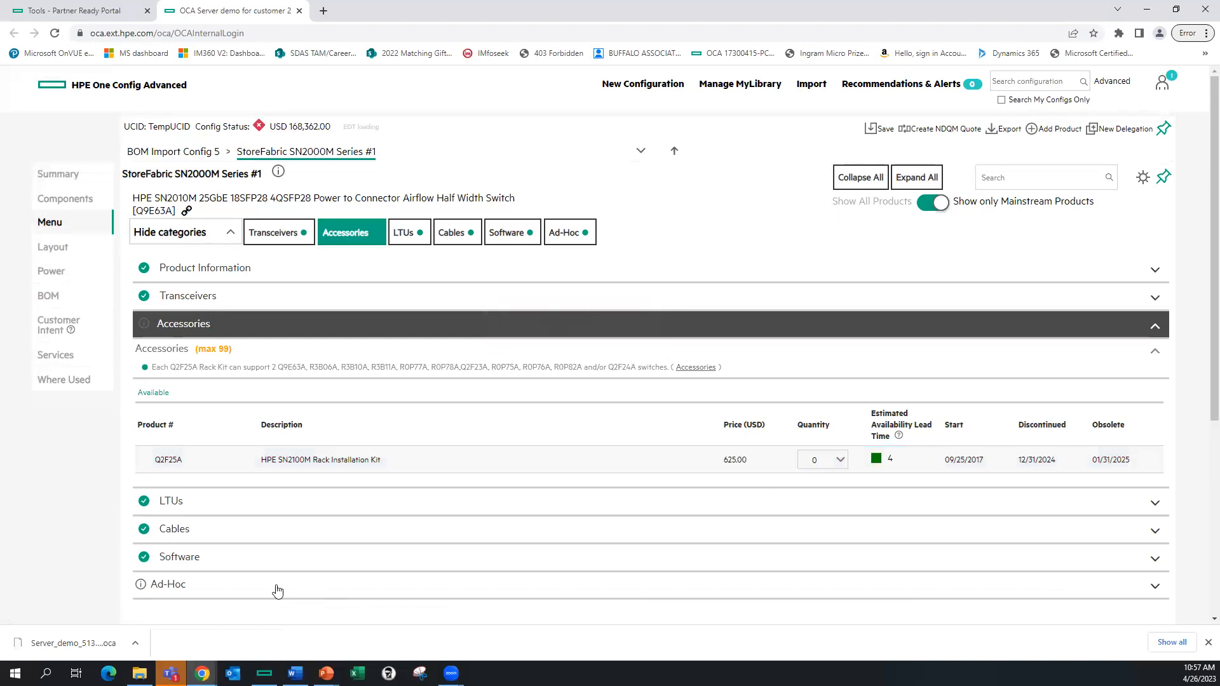
Copy product number Q2F25A and try to add it as an ad-hoc item of StoreFabric SN2000M Series #1.
left_click_drag(183, 466, 158, 469)
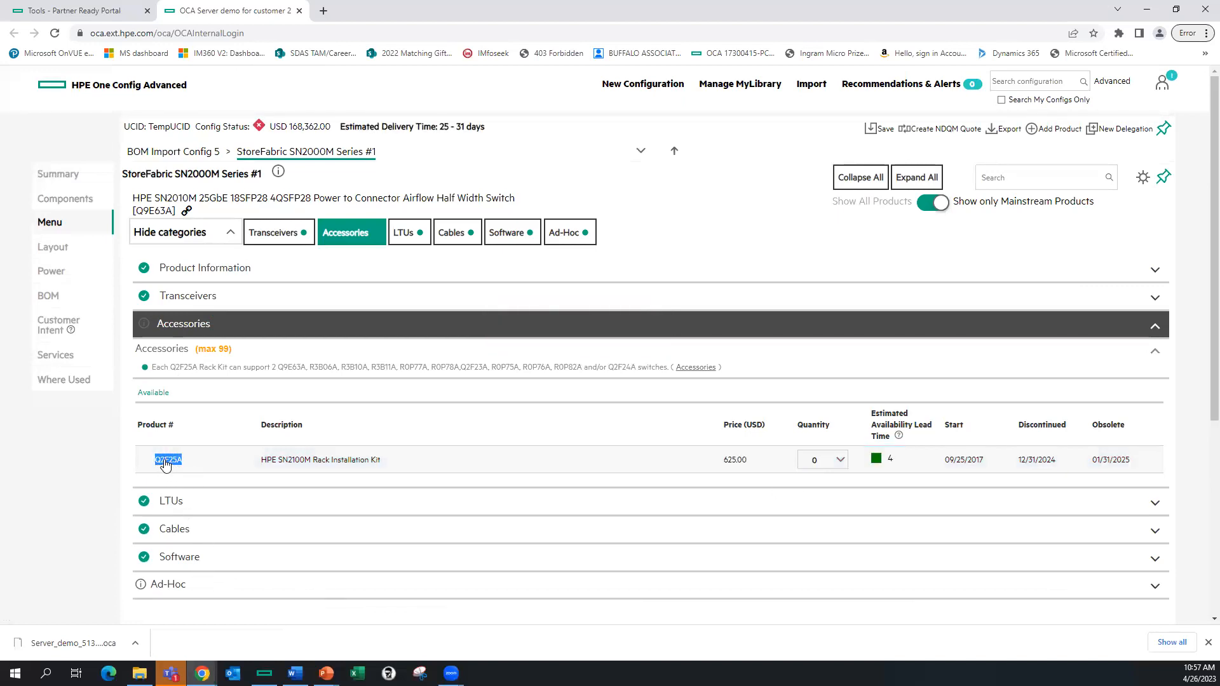
right_click(165, 463)
left_click(182, 474)
left_click(167, 586)
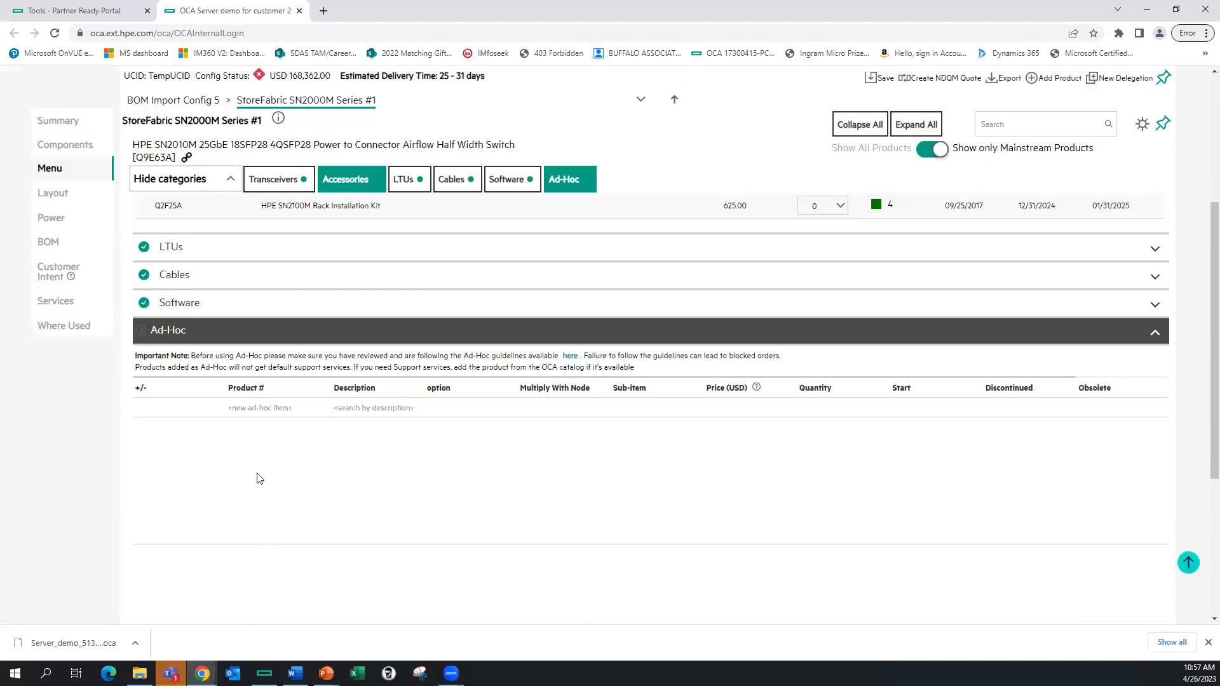
left_click(244, 412)
right_click(243, 410)
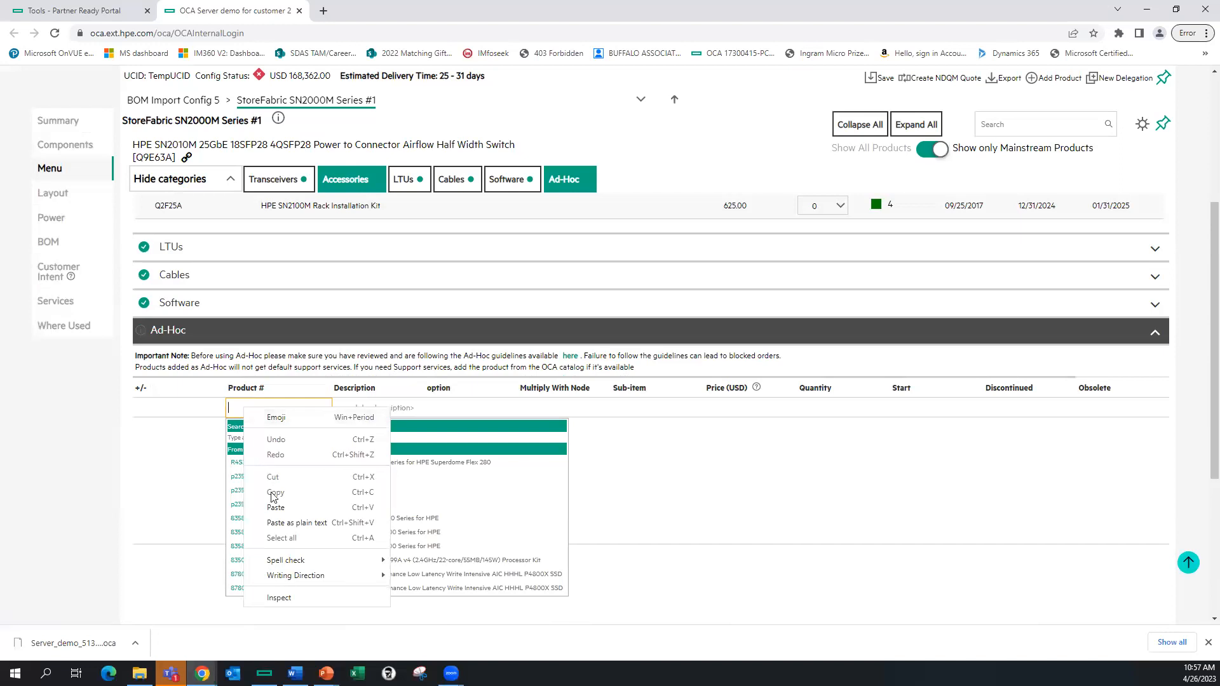
left_click(276, 508)
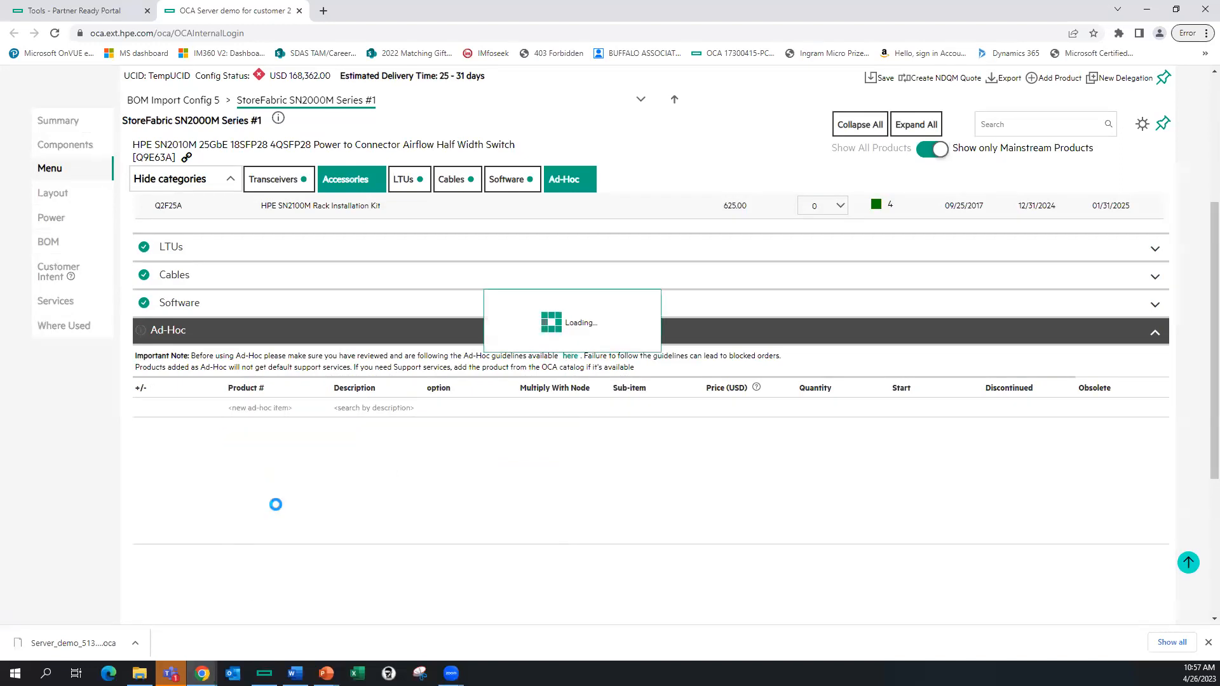
Replace the ad-hoc item's product number with Q2F25A on StoreFabric SN2000M Series #1.
left_click(270, 418)
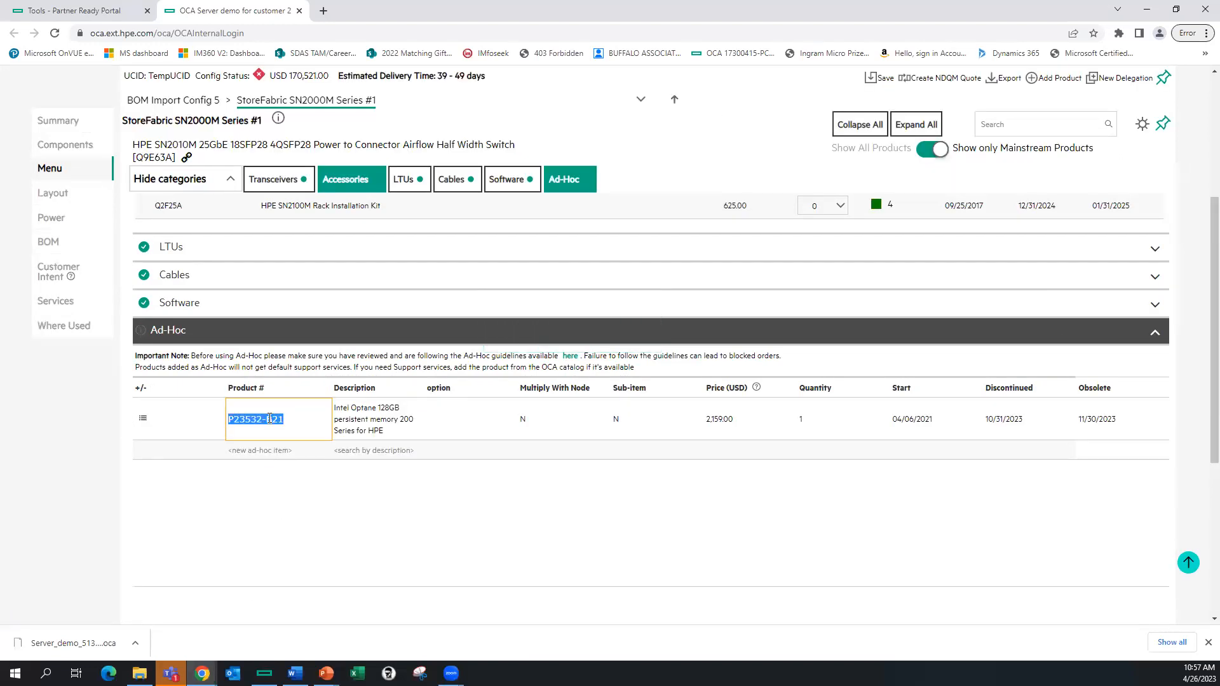
right_click(267, 419)
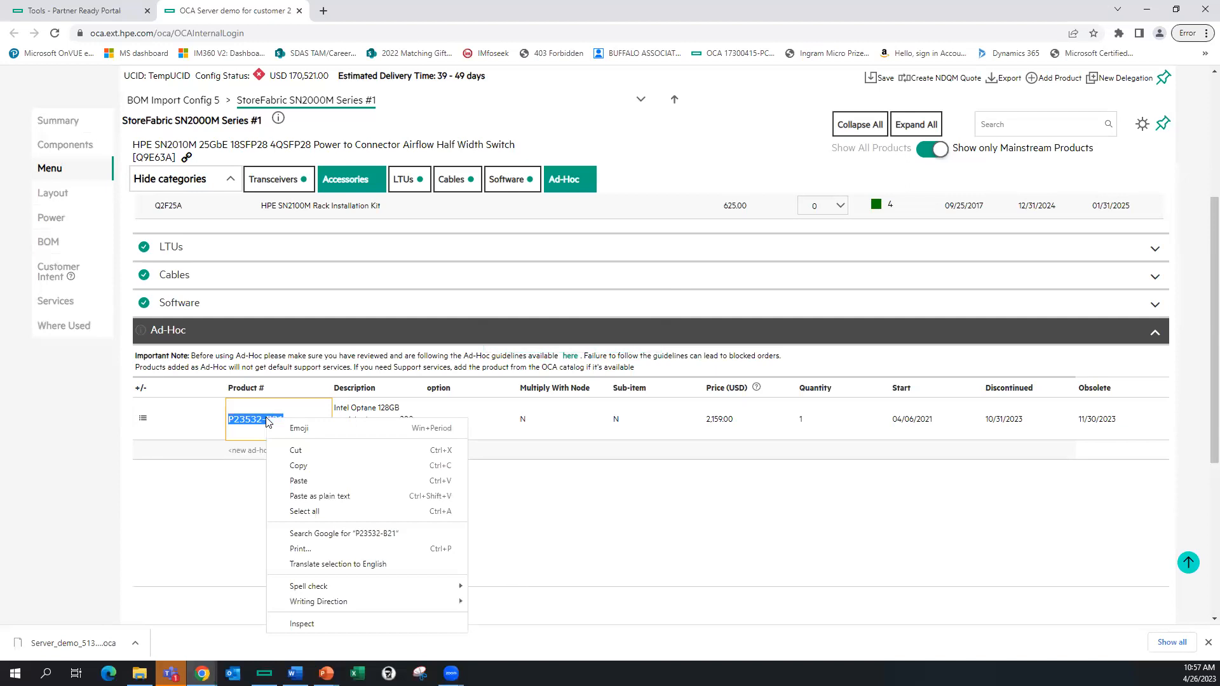
left_click(239, 424)
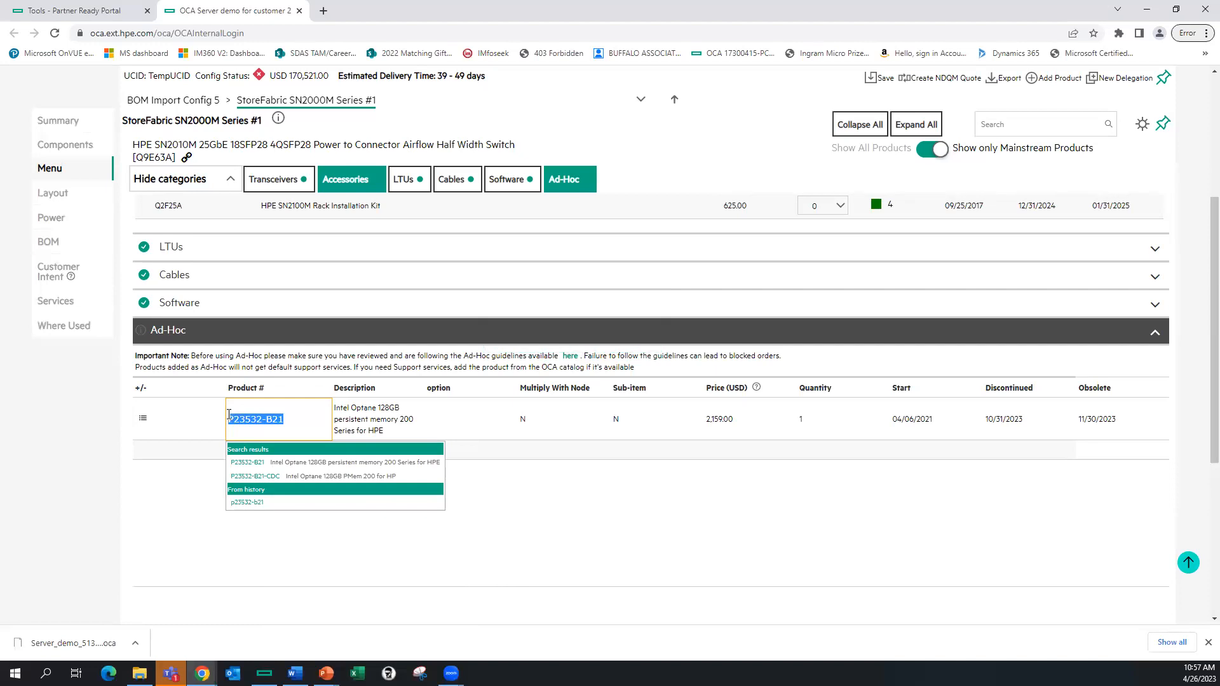
left_click(229, 414)
key("ctrl+v")
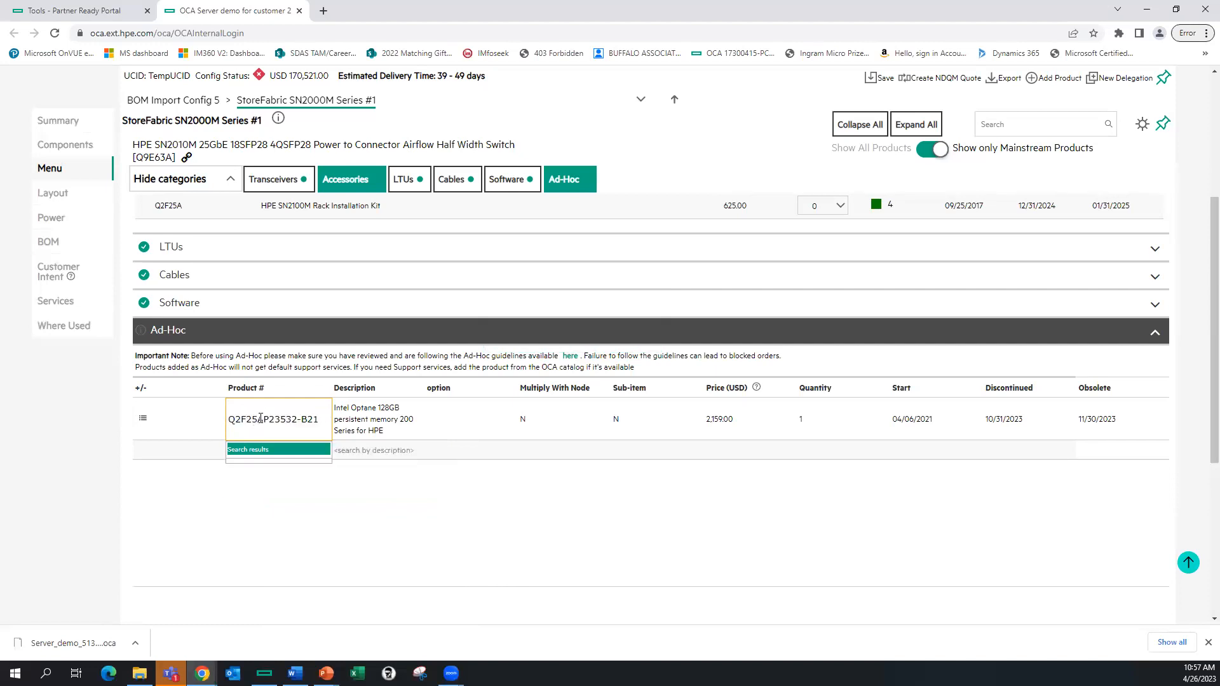
key("shift+End")
key("Delete")
left_click(305, 460)
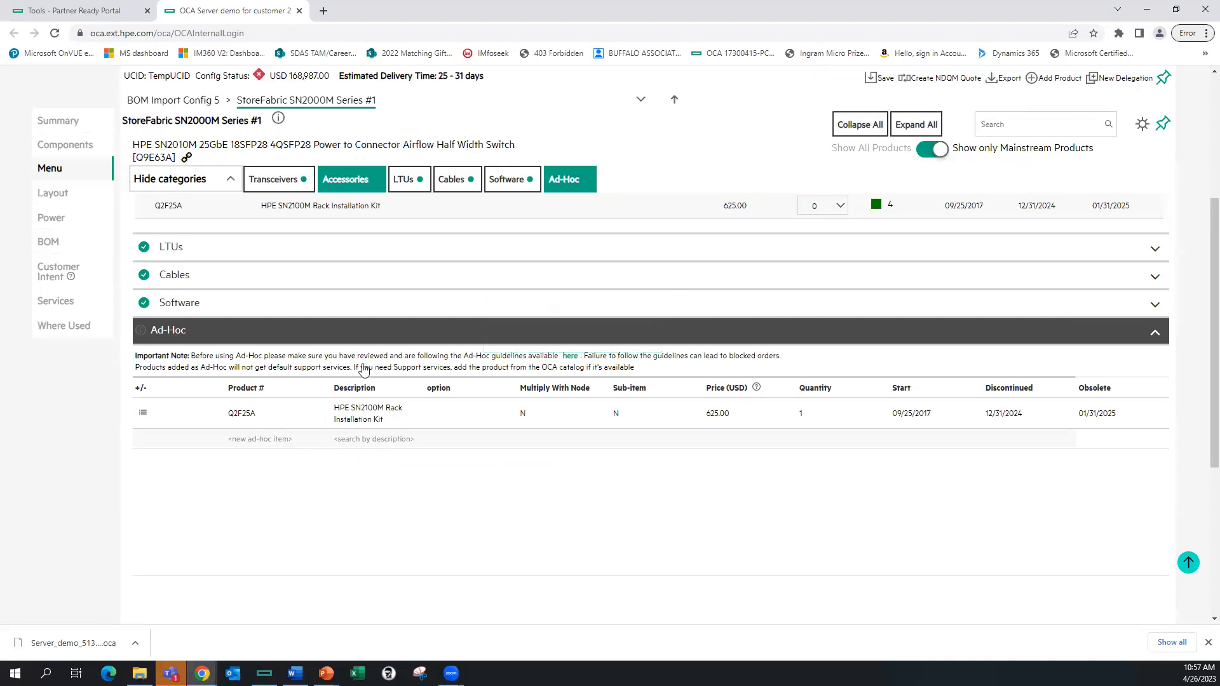
Check the ad-hoc Q2F25A line and its quantity in the switch's partial BOM and the complete BOM of BOM Import Config 5.
scroll(418, 299, "up", 4)
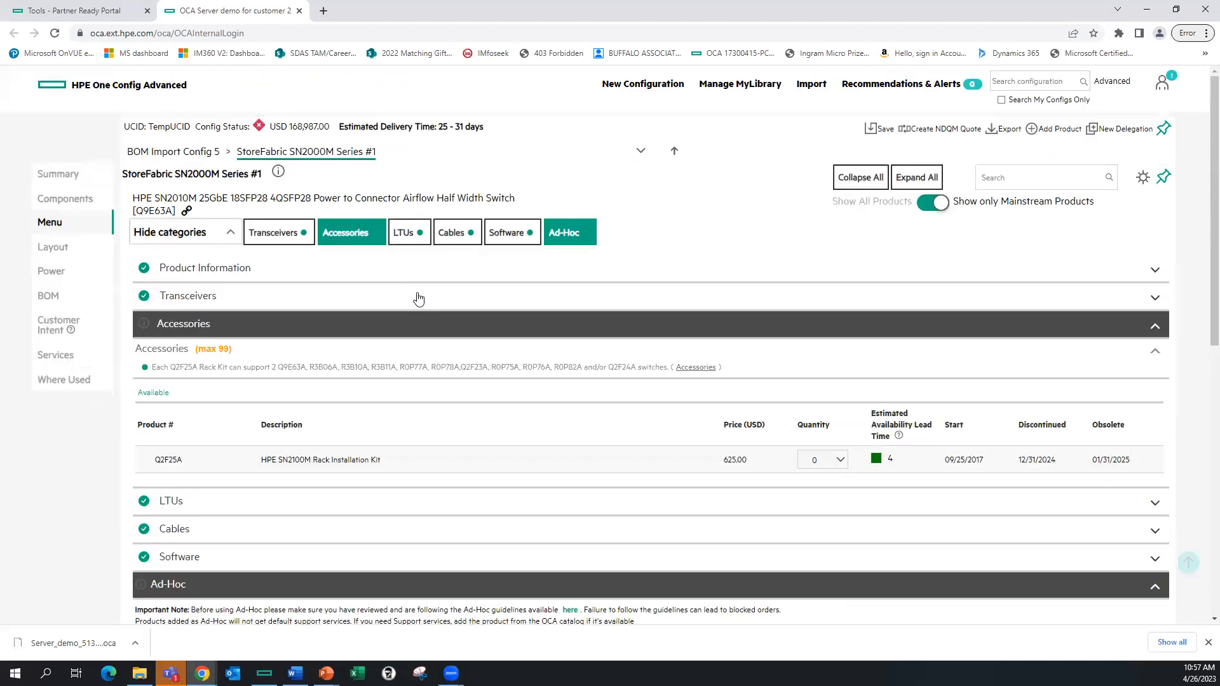
left_click(67, 297)
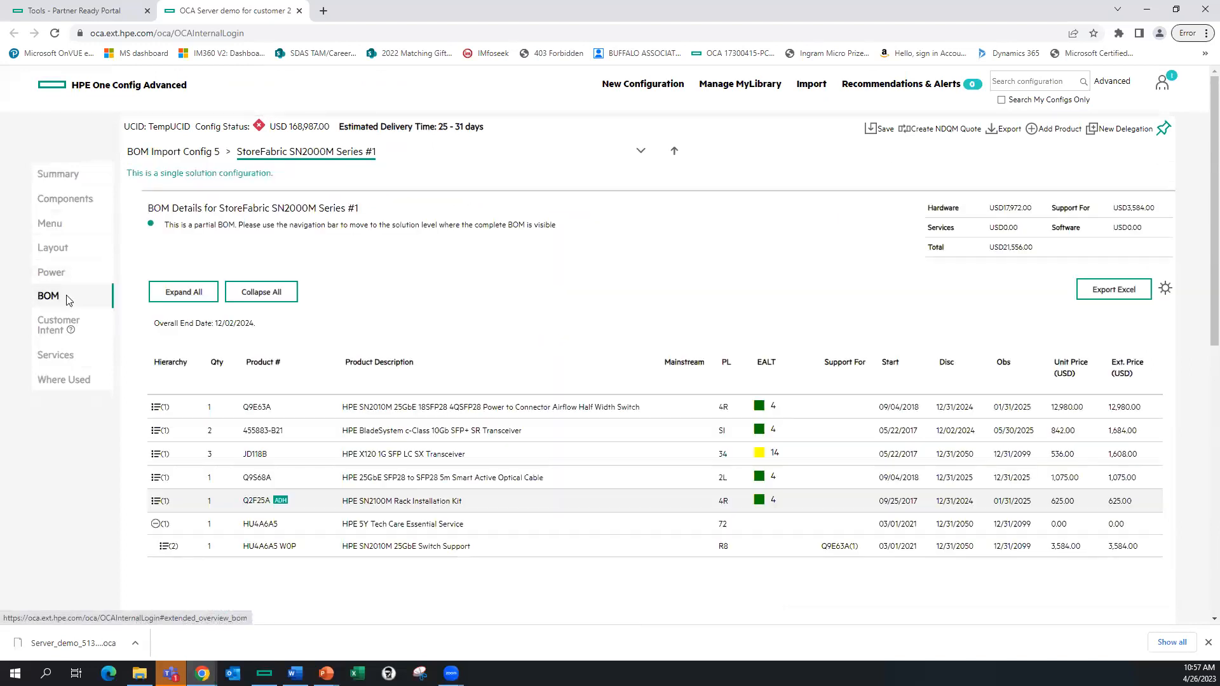
left_click(180, 155)
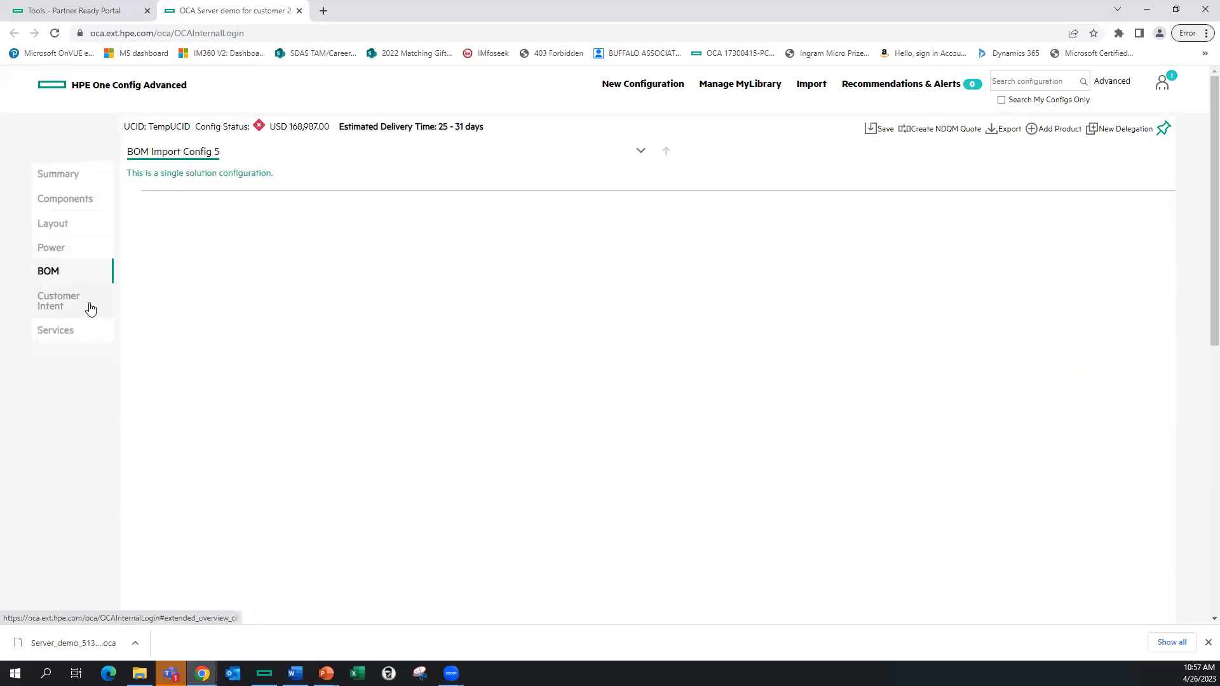
scroll(254, 346, "down", 15)
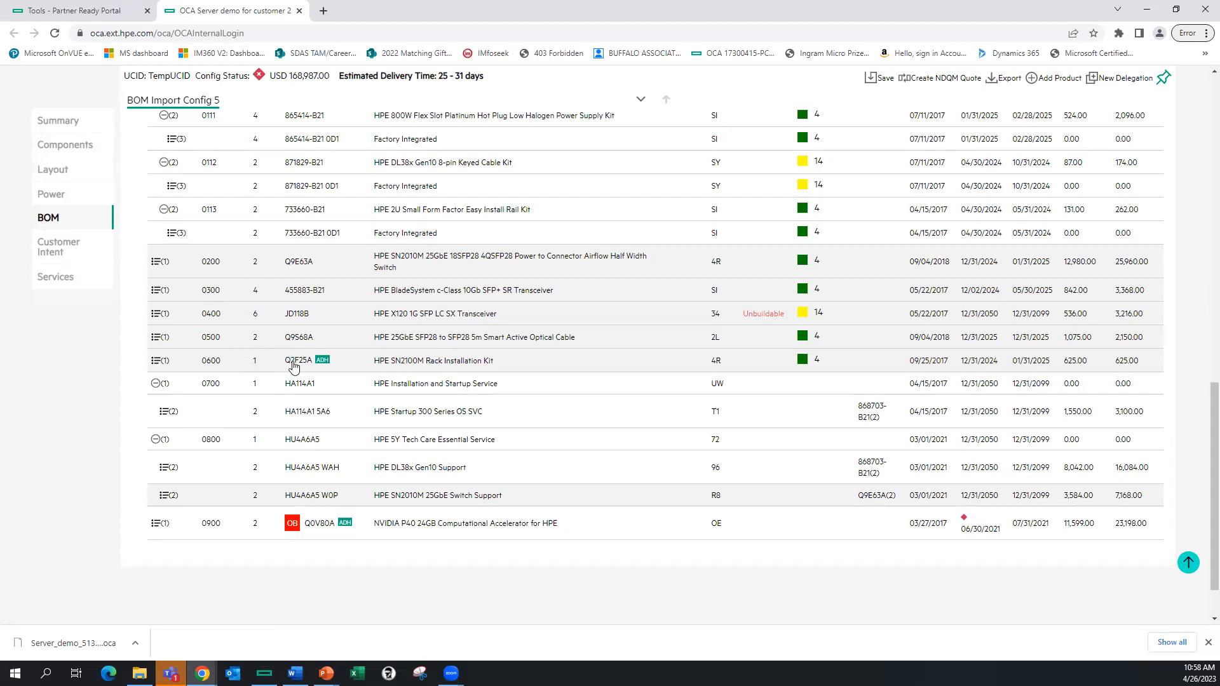
Remove the ad-hoc Q2F25A kit from StoreFabric SN2000M Series #1 by setting its quantity to 0.
left_click(84, 146)
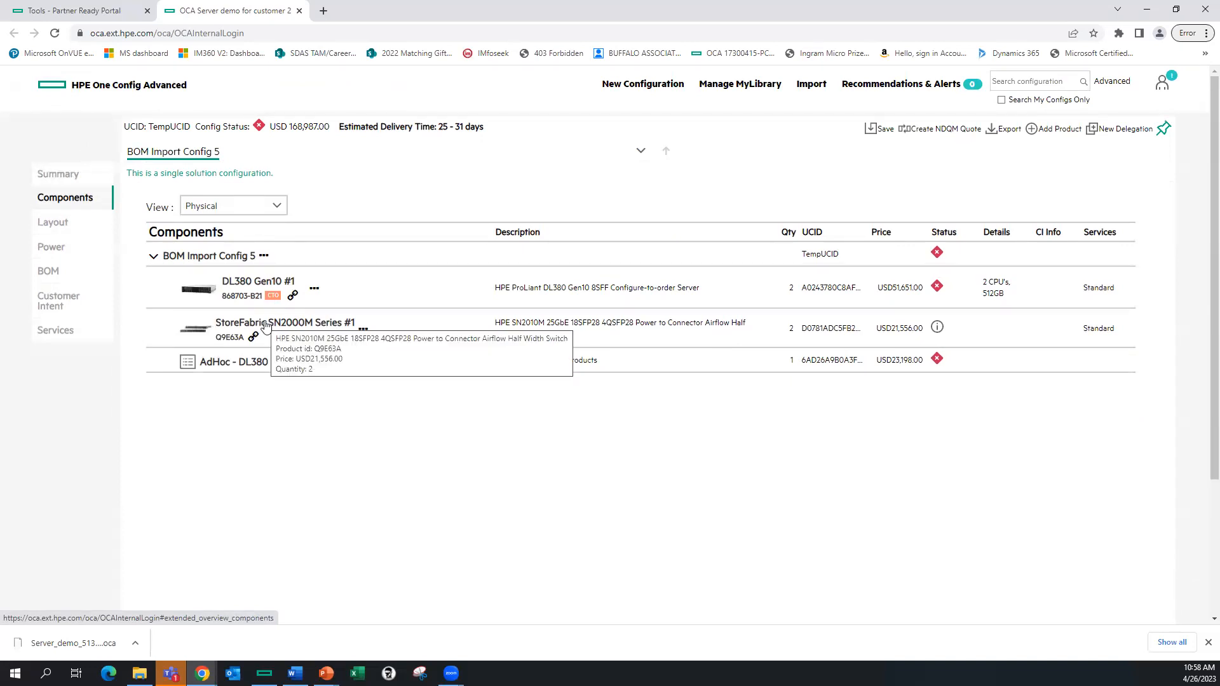
left_click(266, 325)
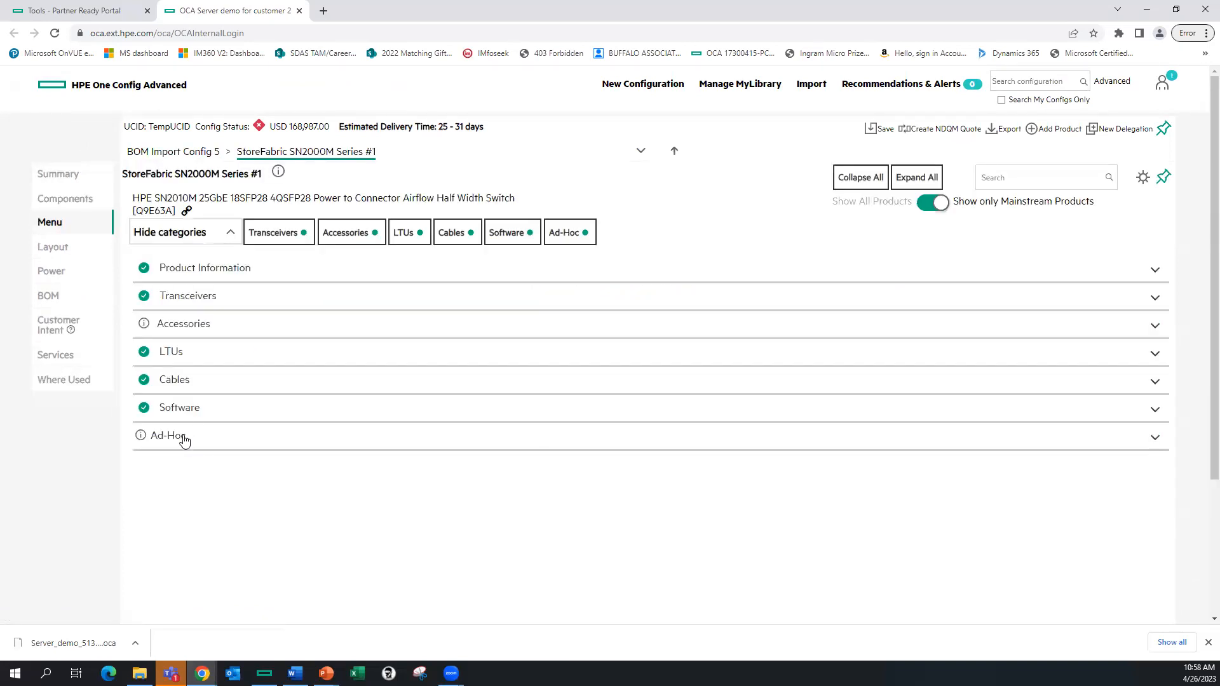
left_click(184, 436)
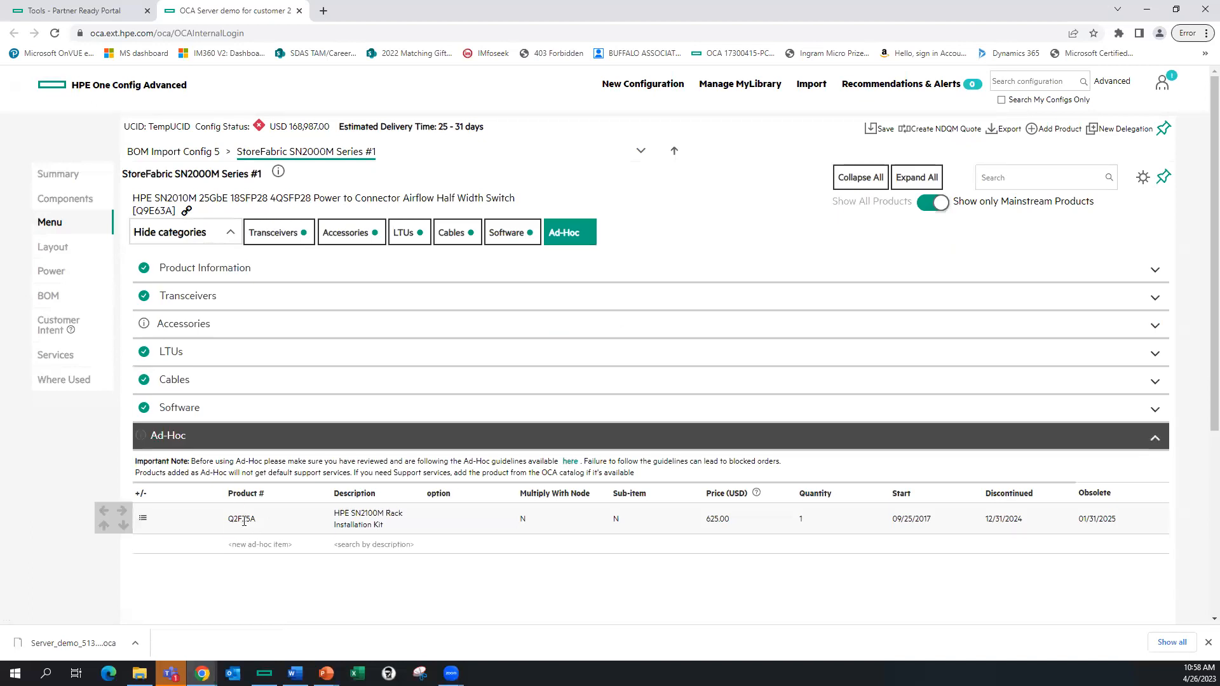
double_click(243, 520)
right_click(244, 520)
left_click(289, 350)
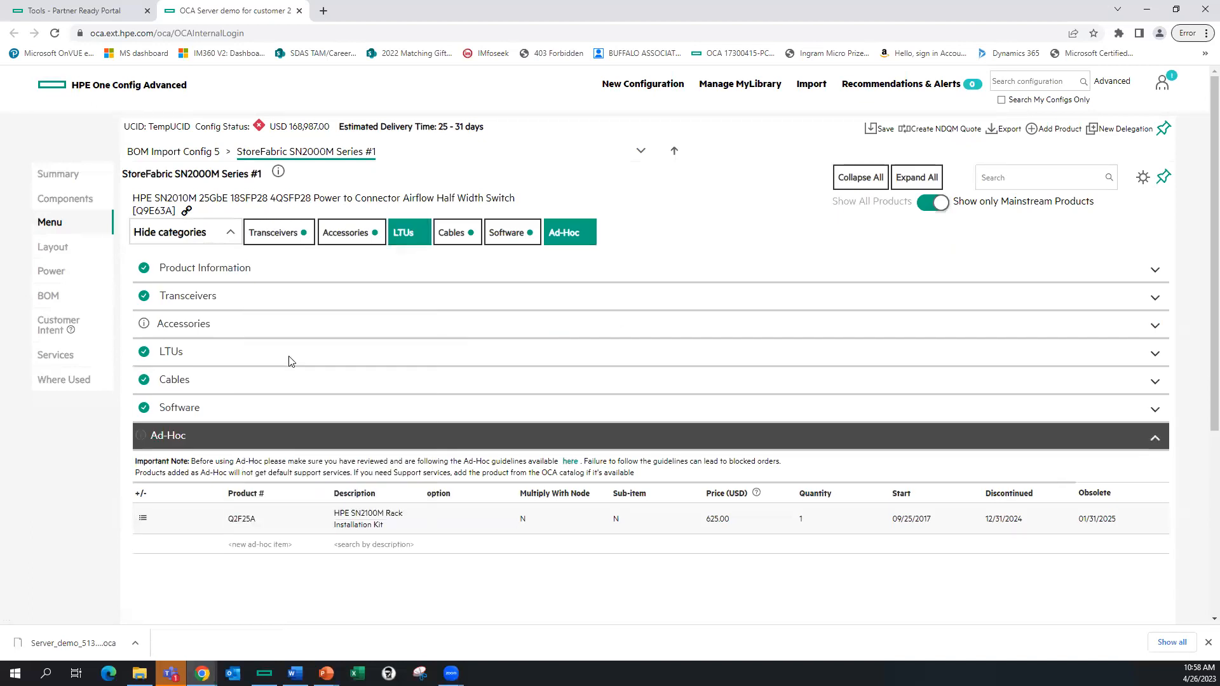
left_click(289, 361)
scroll(572, 479, "down", 5)
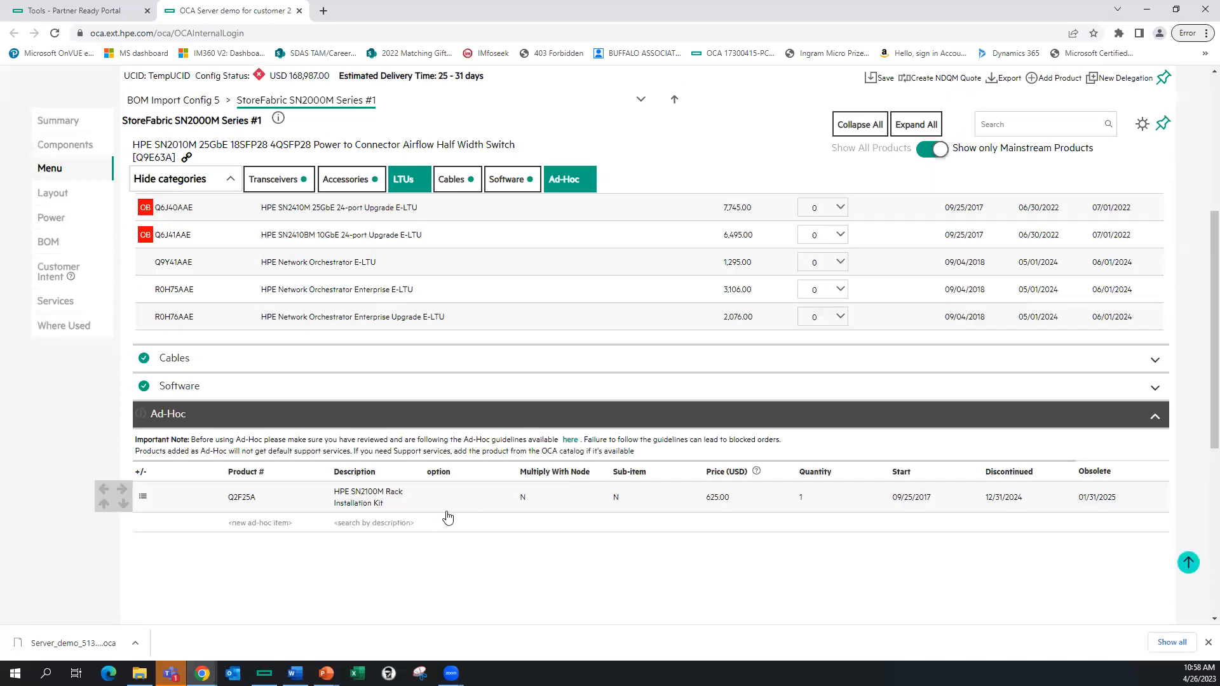
left_click(803, 499)
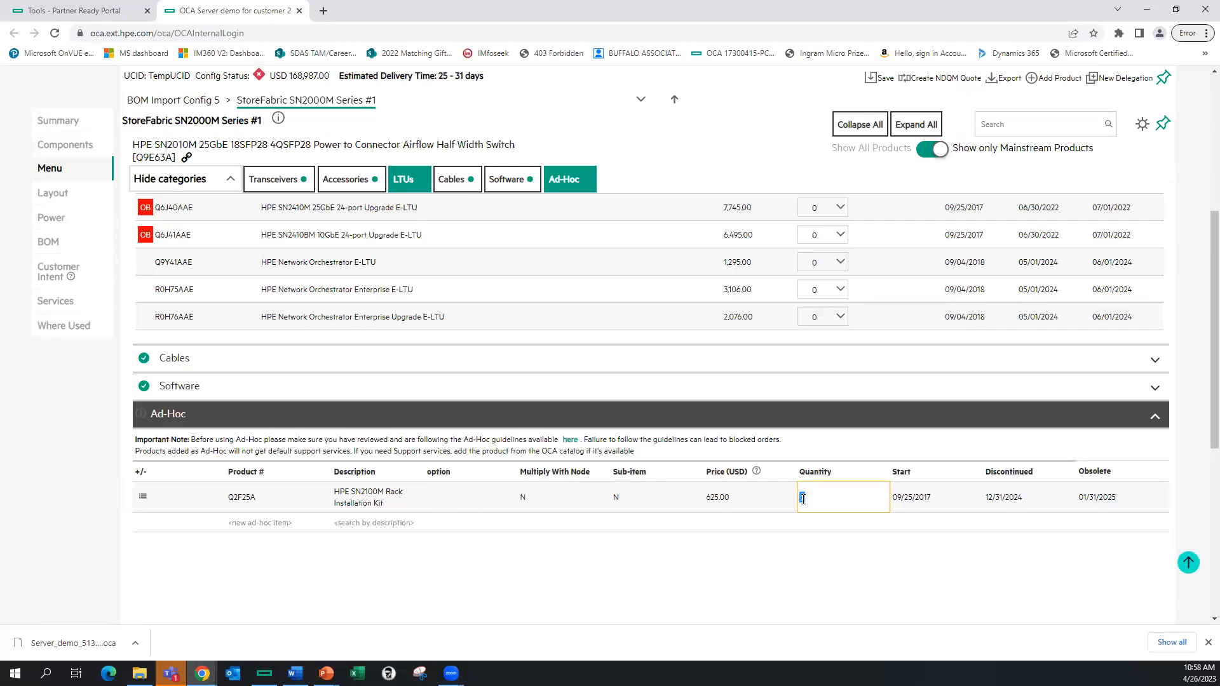
type("0")
key("Return")
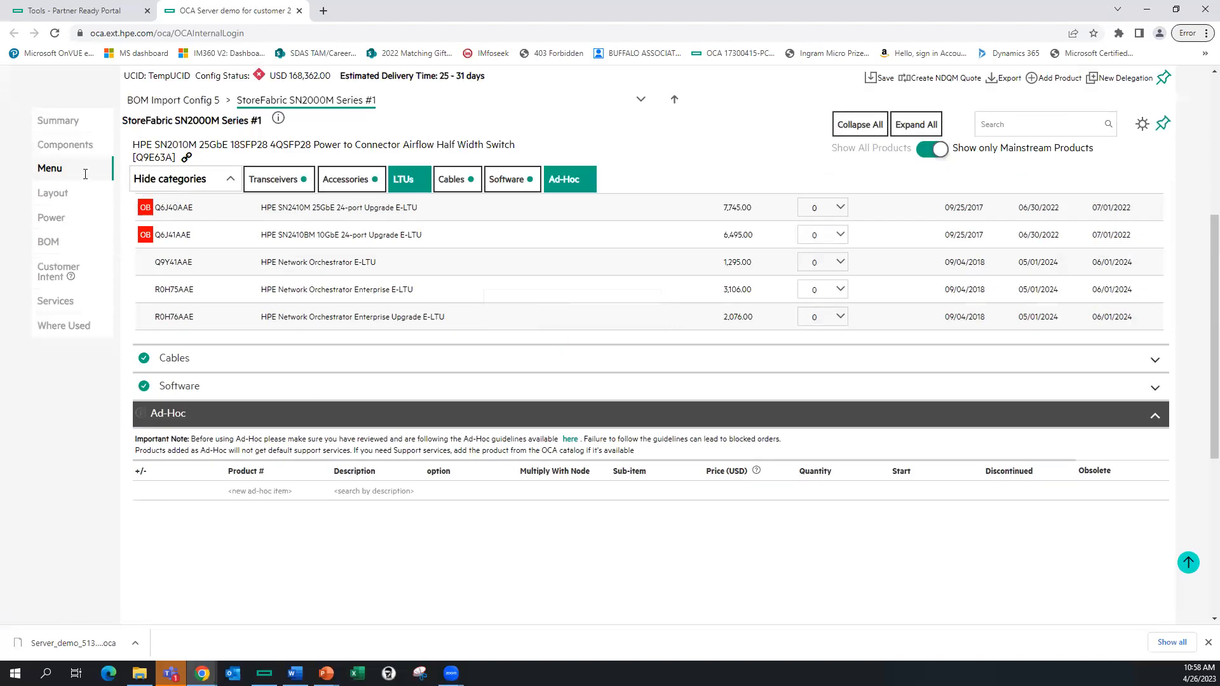
Break out 1 unit of StoreFabric SN2000M Series #1 as a separate configuration named StoreFabric SN2000M Series #2.
left_click(66, 146)
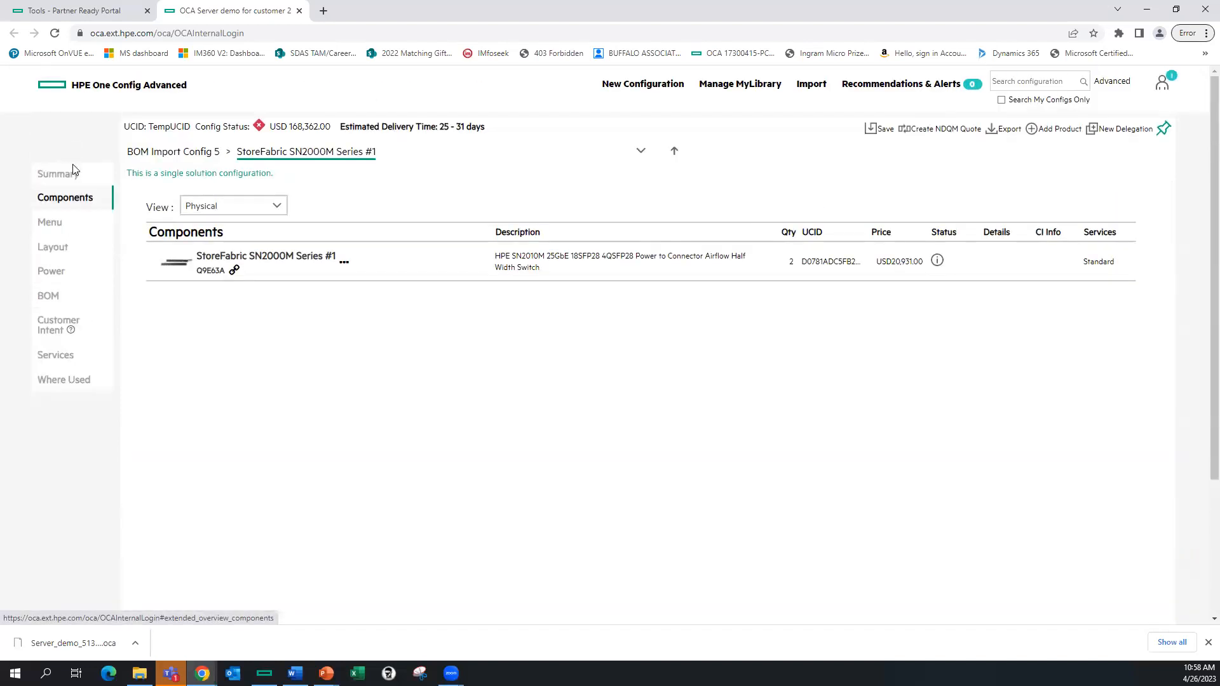
left_click(178, 153)
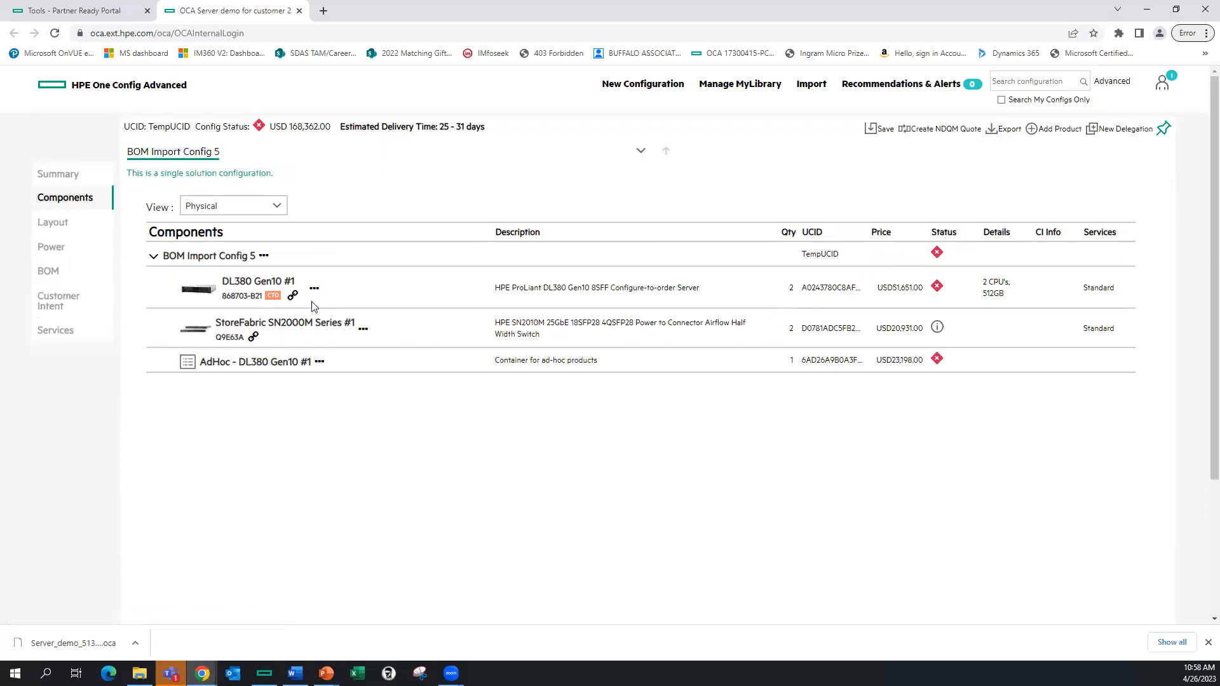
left_click(363, 329)
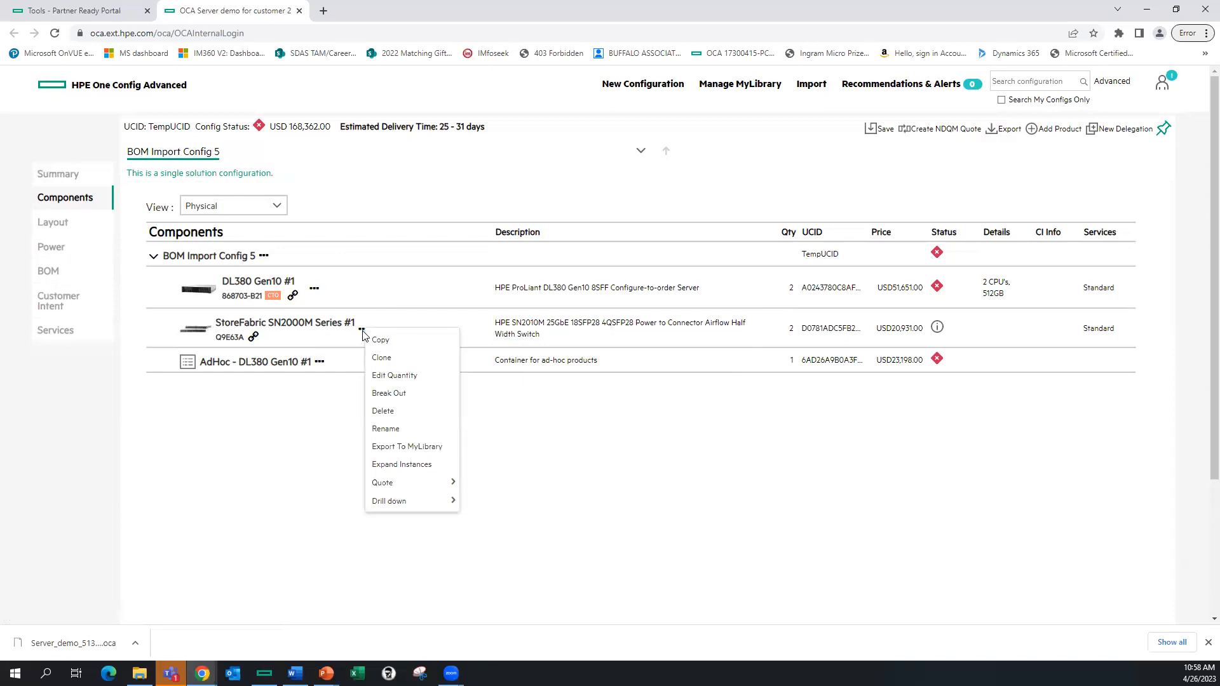
left_click(405, 394)
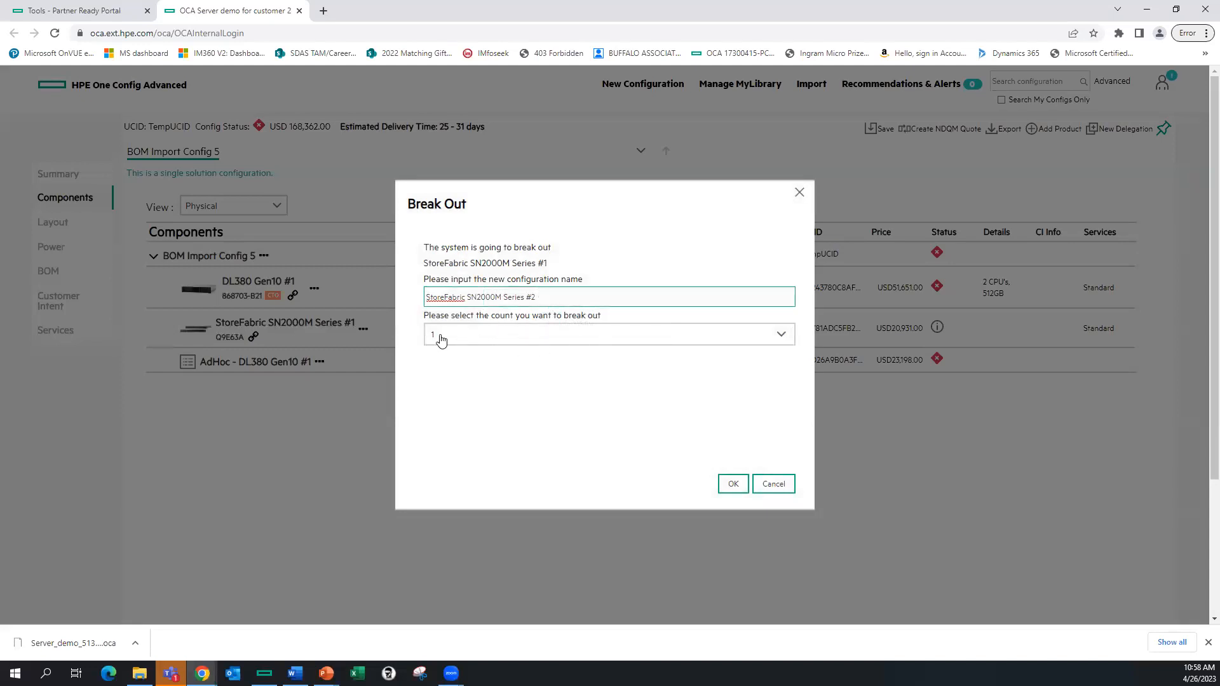
left_click(732, 484)
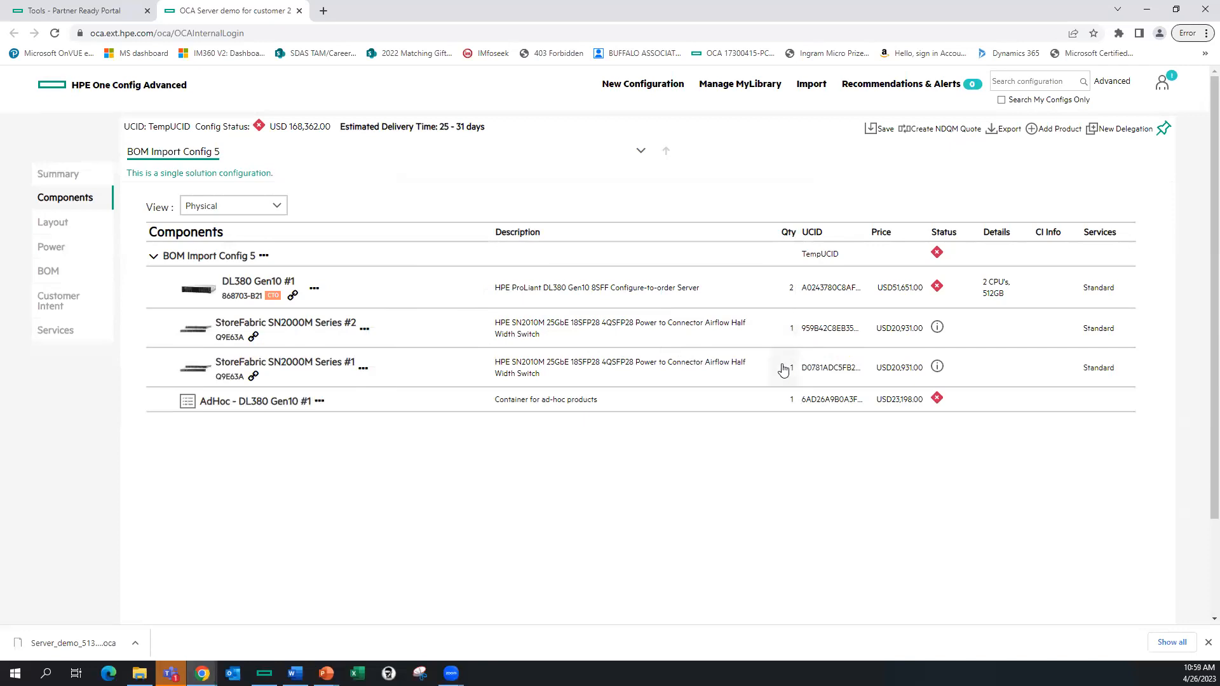
Add 1 Q2F25A SN2100M Rack Installation Kit to the accessories of StoreFabric SN2000M Series #2.
left_click(302, 325)
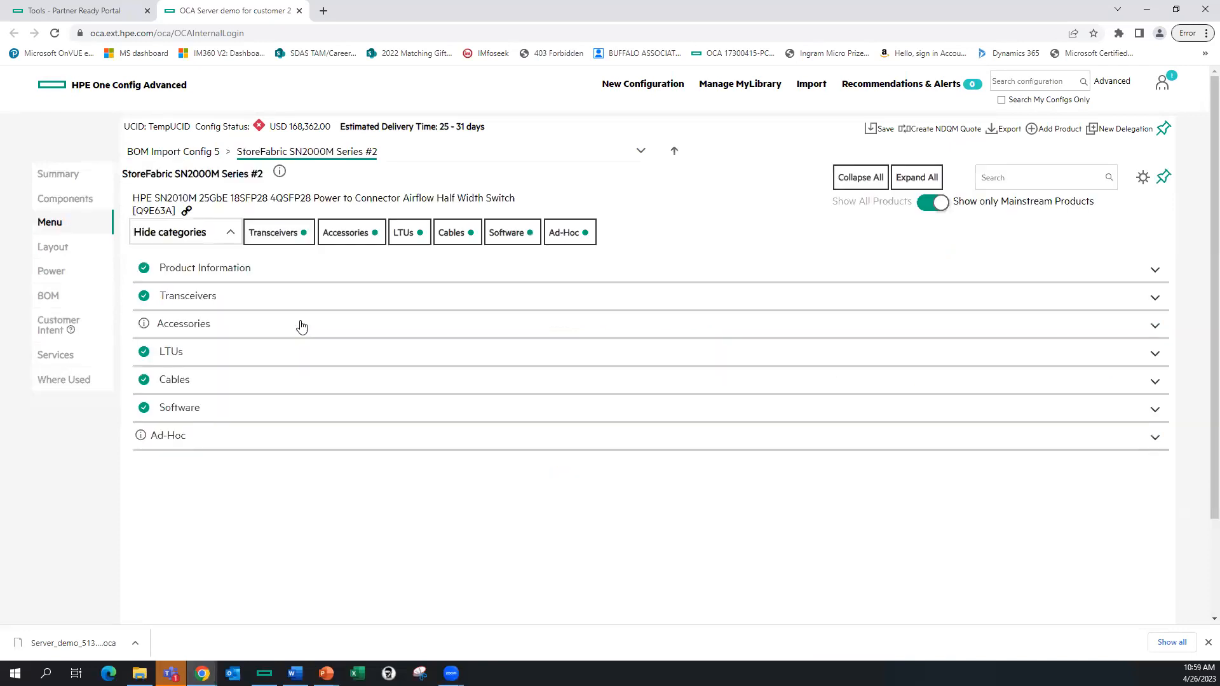
left_click(194, 323)
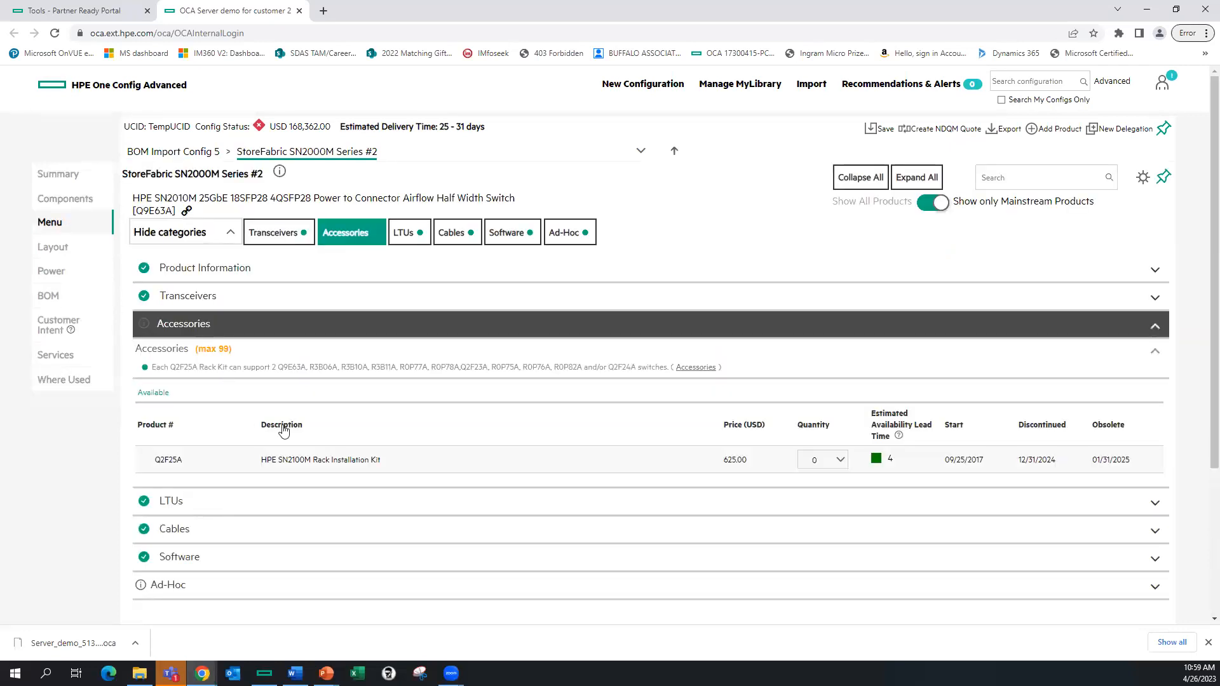
left_click(840, 457)
type("1")
key("Return")
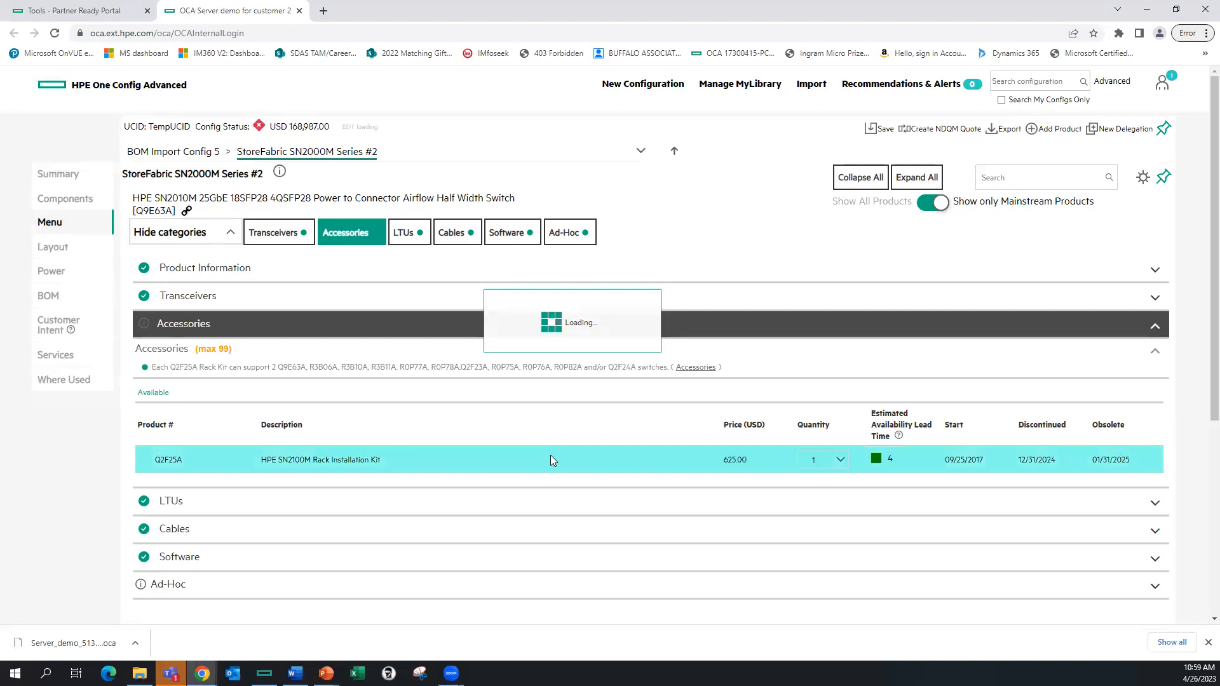
Examine the complete BOM of BOM Import Config 5, including the lines for the two Q9E63A switches and the Q2F25A kit.
left_click(185, 153)
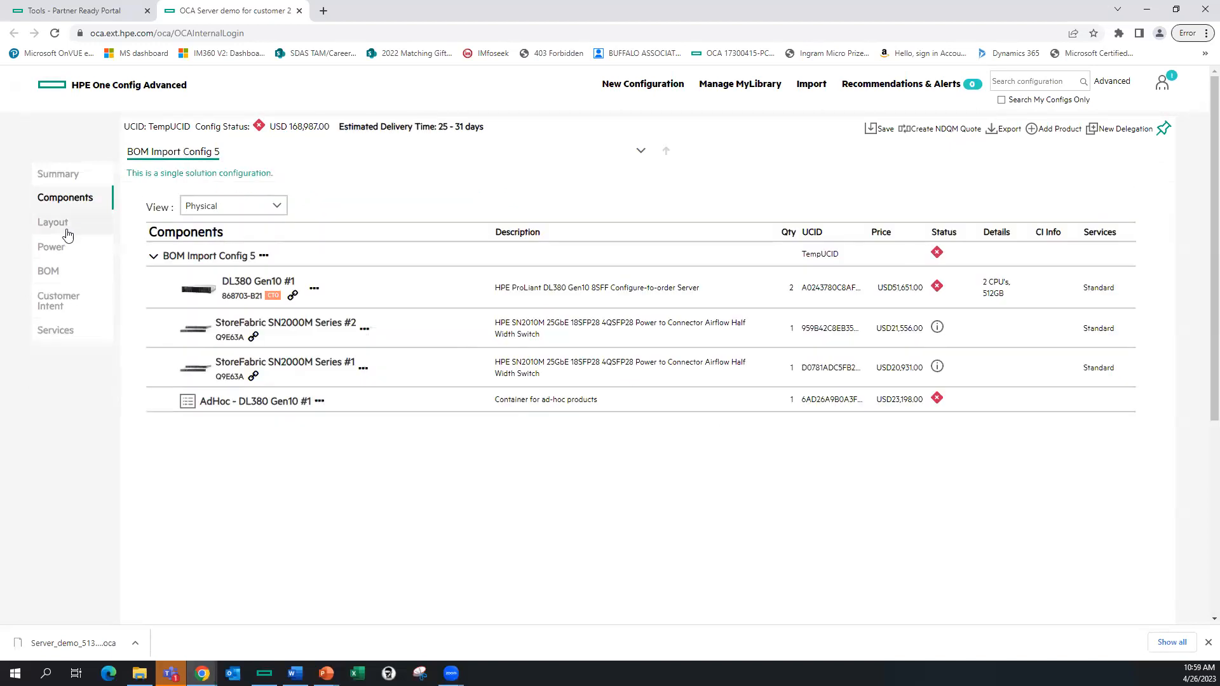
left_click(57, 271)
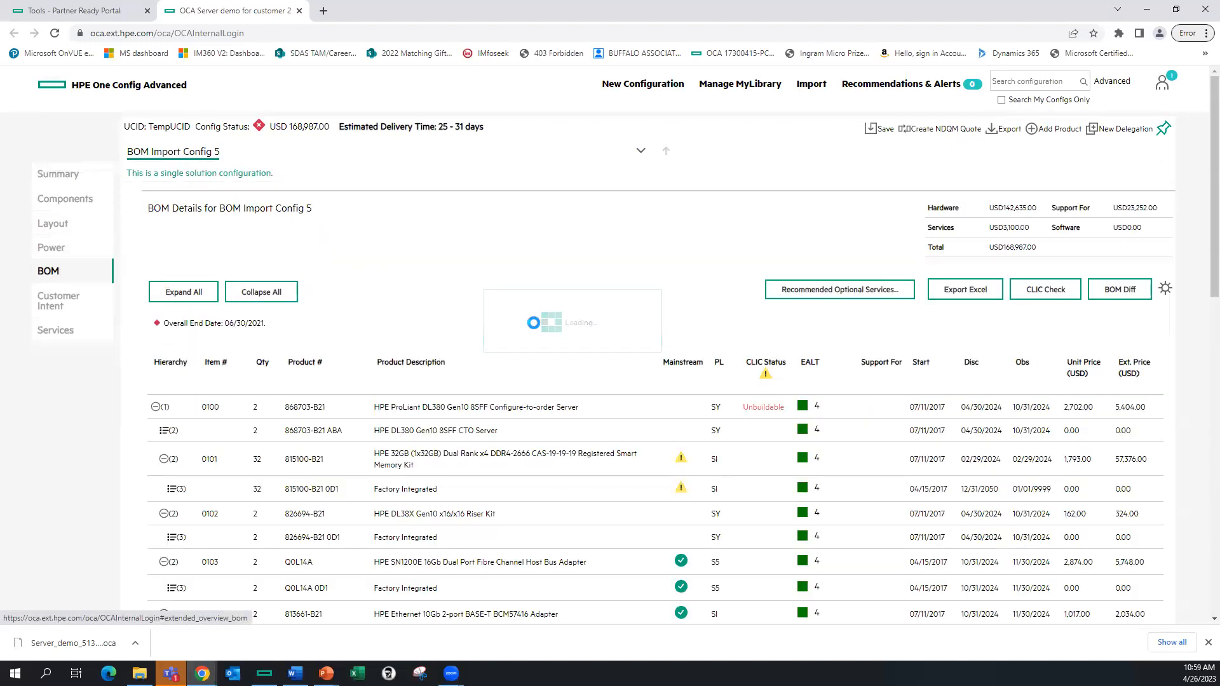
scroll(338, 382, "down", 9)
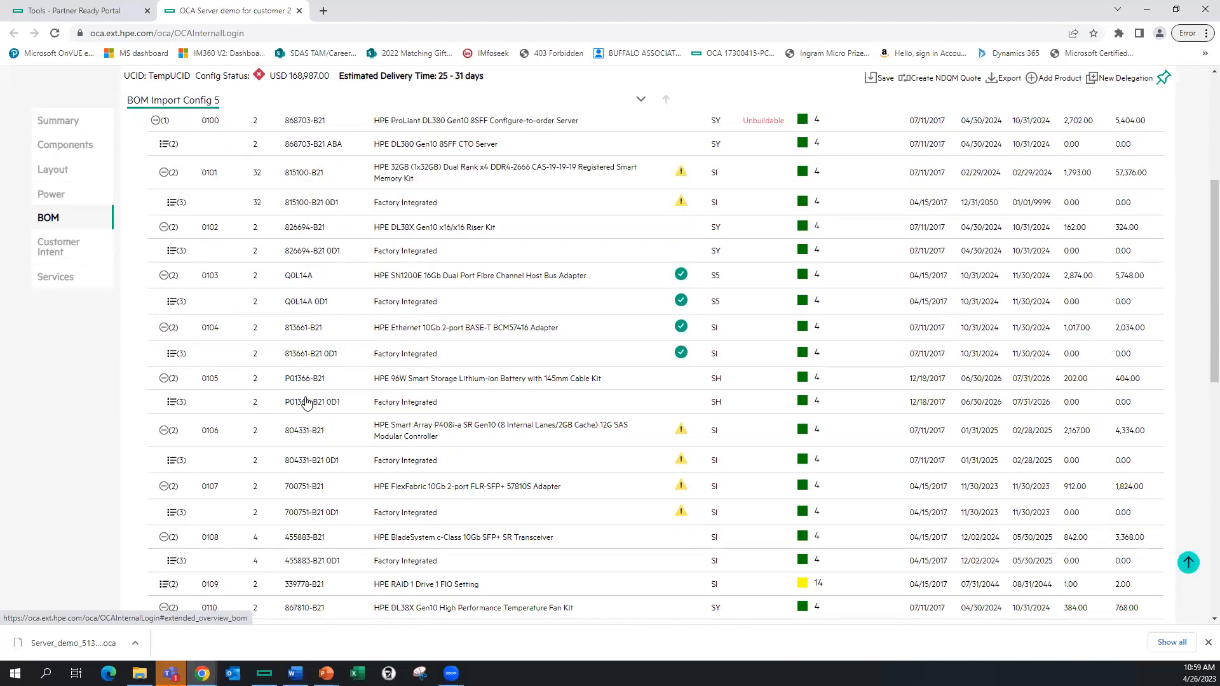
scroll(331, 331, "down", 3)
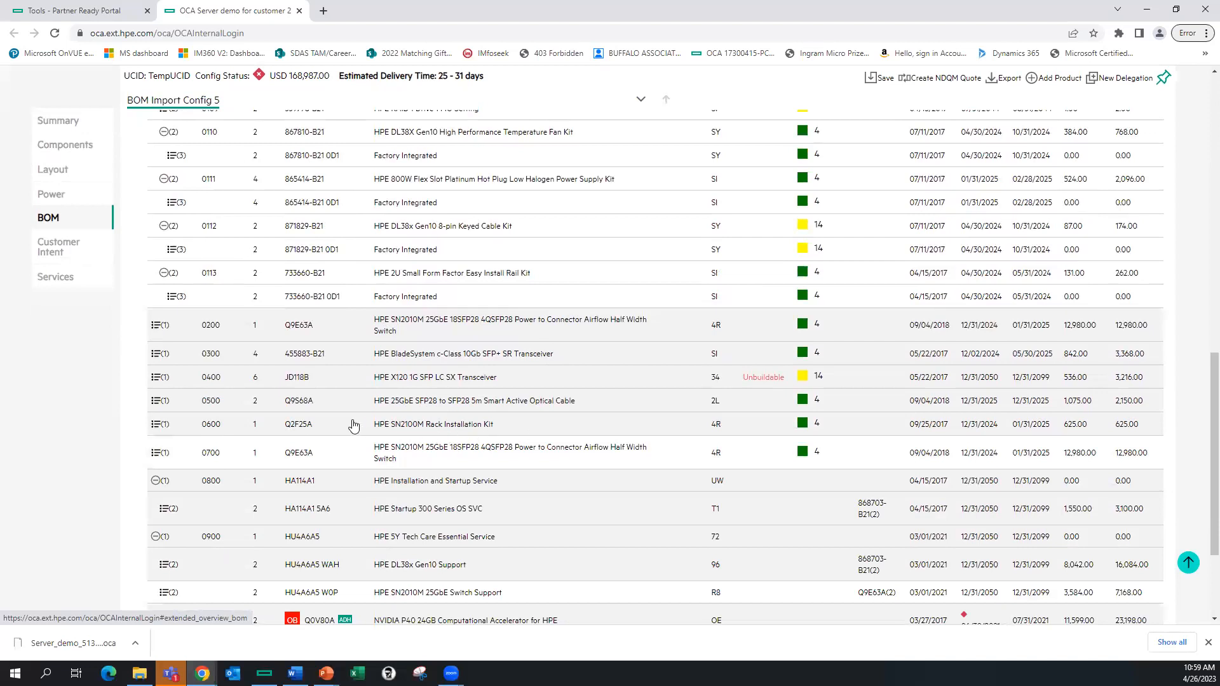
scroll(456, 423, "down", 2)
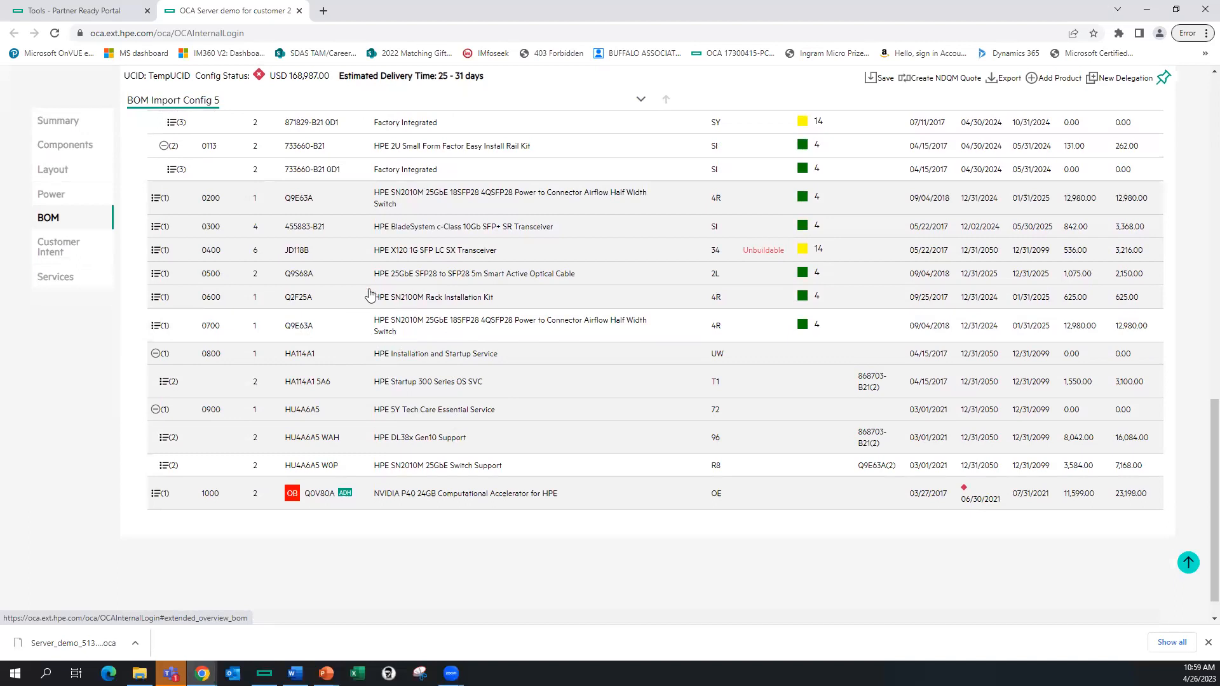
scroll(370, 295, "up", 10)
scroll(205, 194, "up", 2)
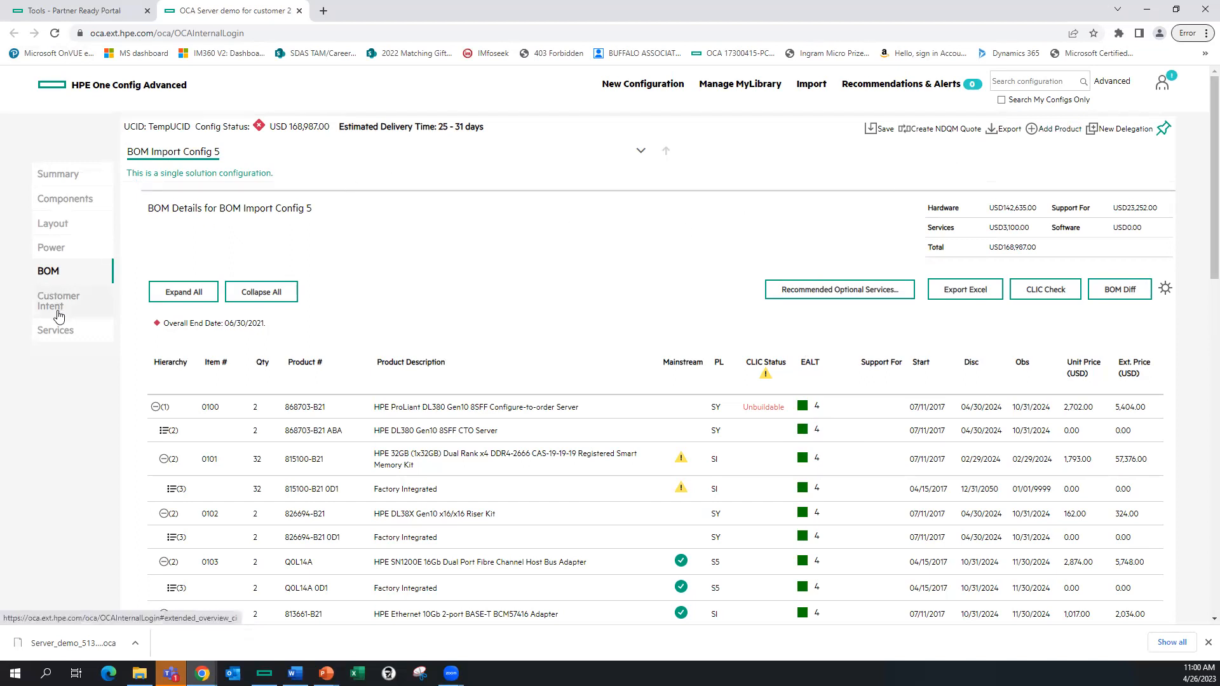
scroll(445, 385, "down", 2)
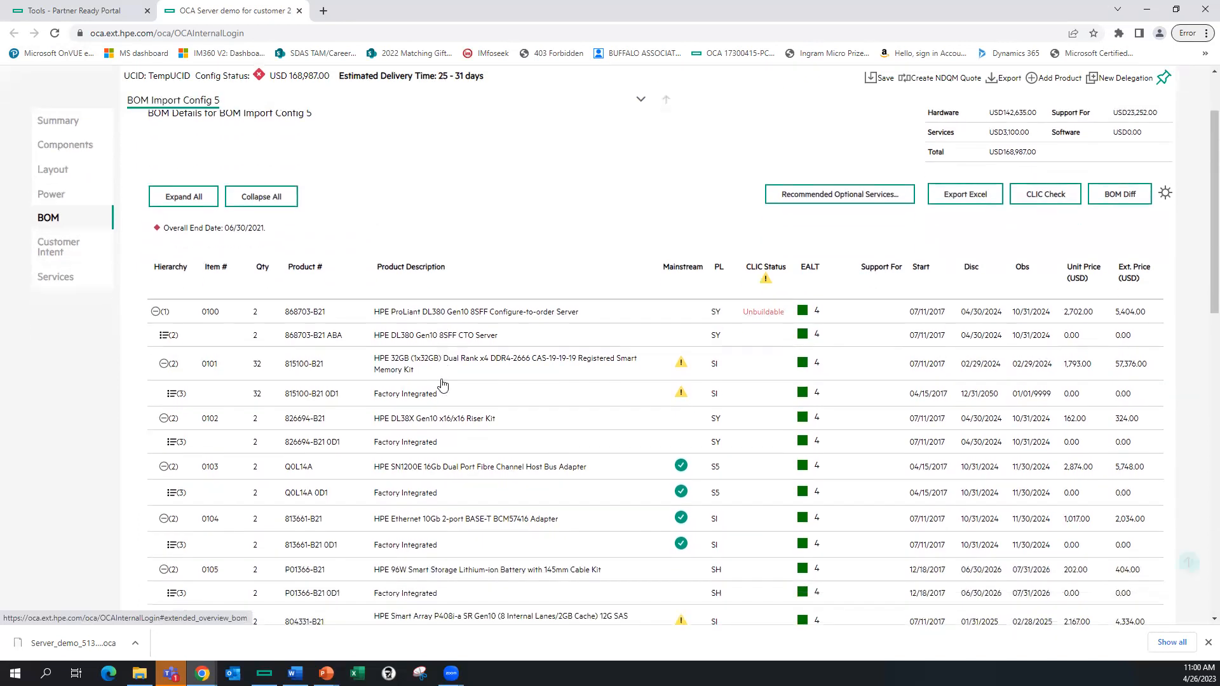
scroll(443, 384, "down", 2)
scroll(443, 384, "down", 4)
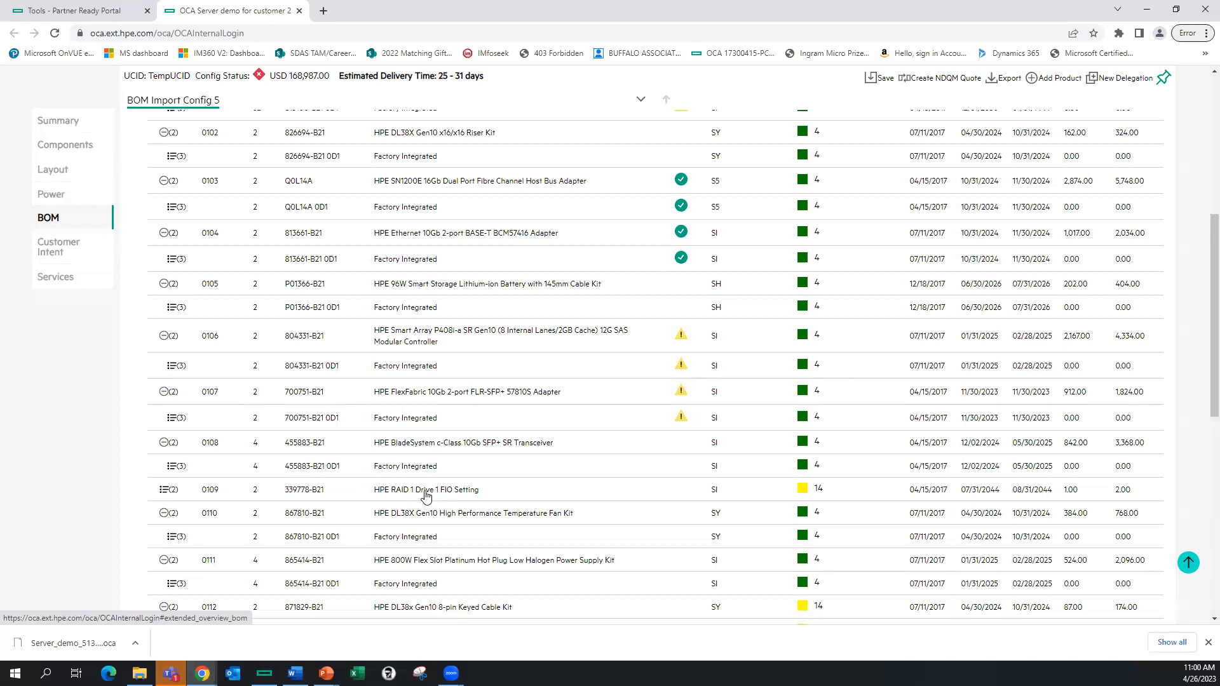
scroll(426, 497, "up", 8)
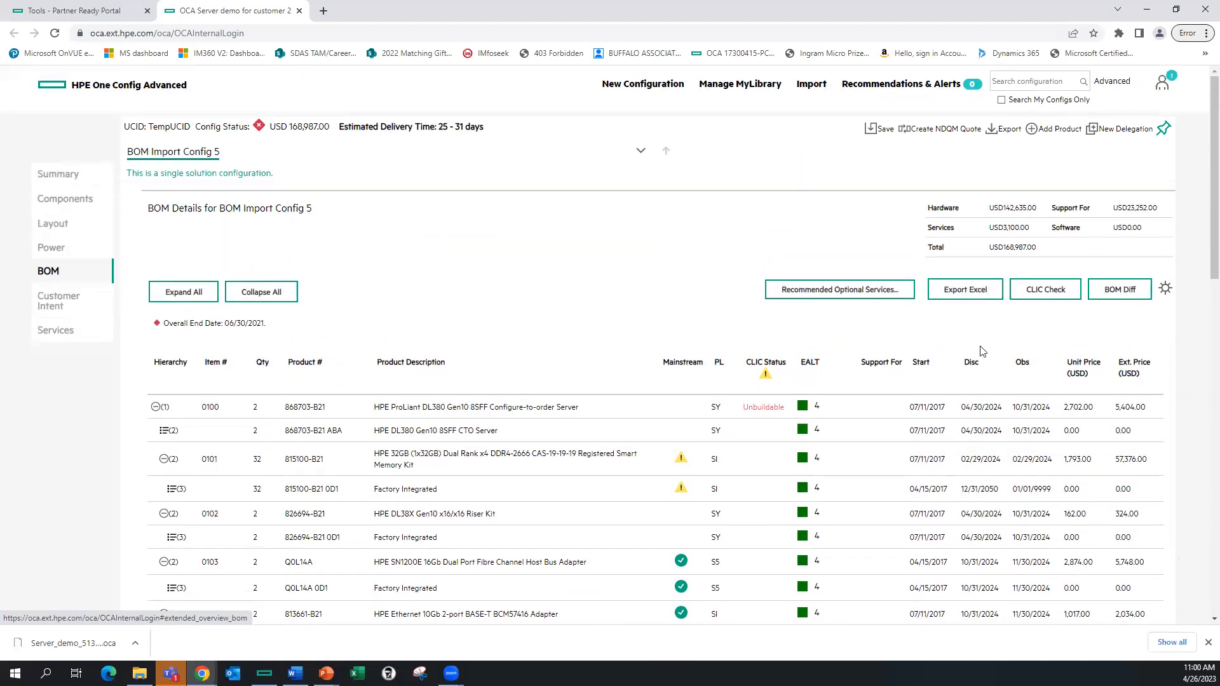
Remove the obsolete 875503-B21 240GB SATA SSD from DL380 Gen10 #1's storage by setting its unquoted quantity to 0.
left_click(106, 199)
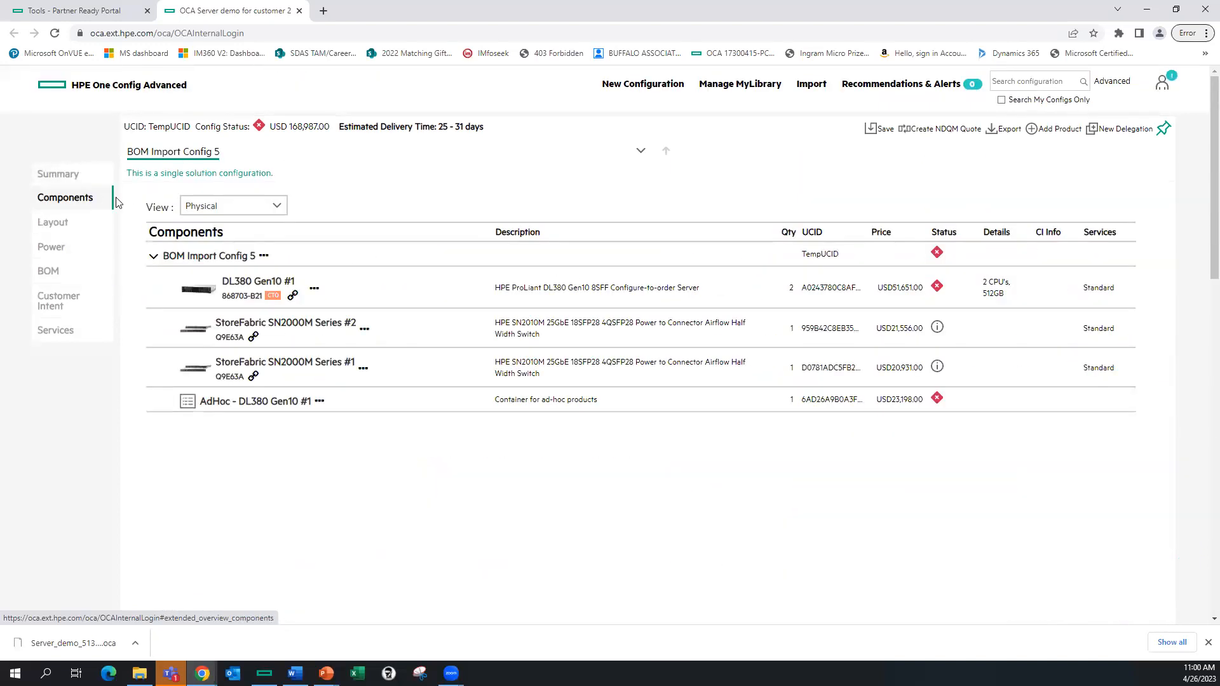
left_click(259, 284)
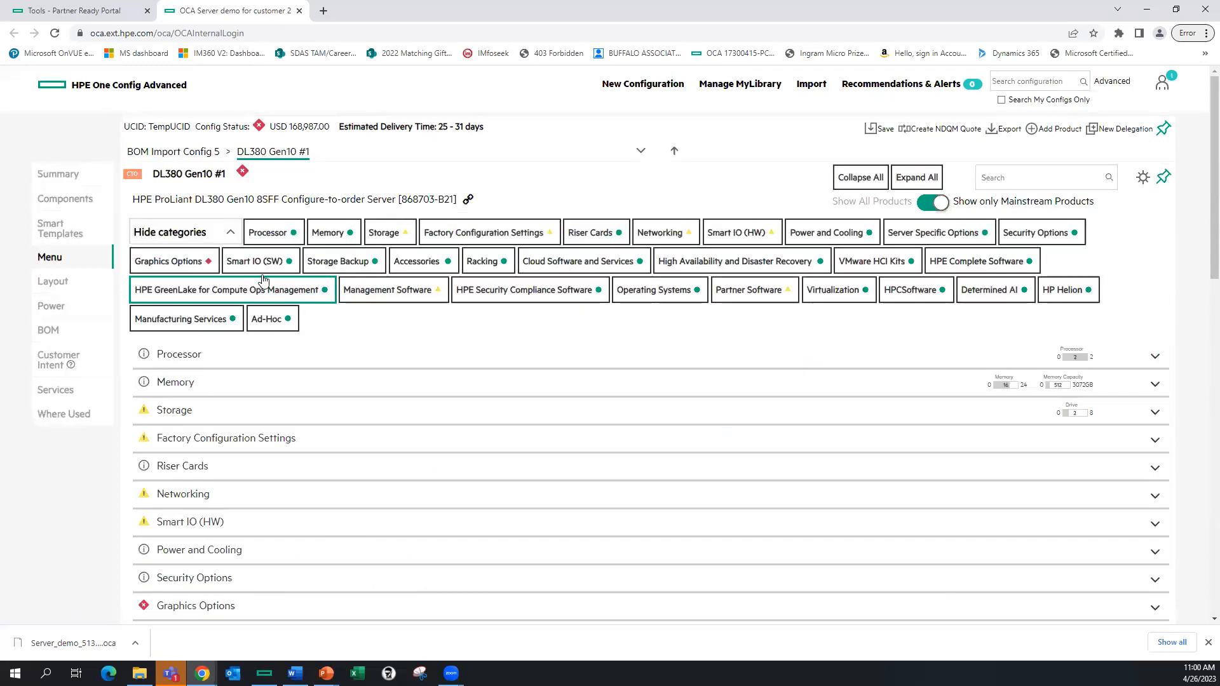
left_click(390, 235)
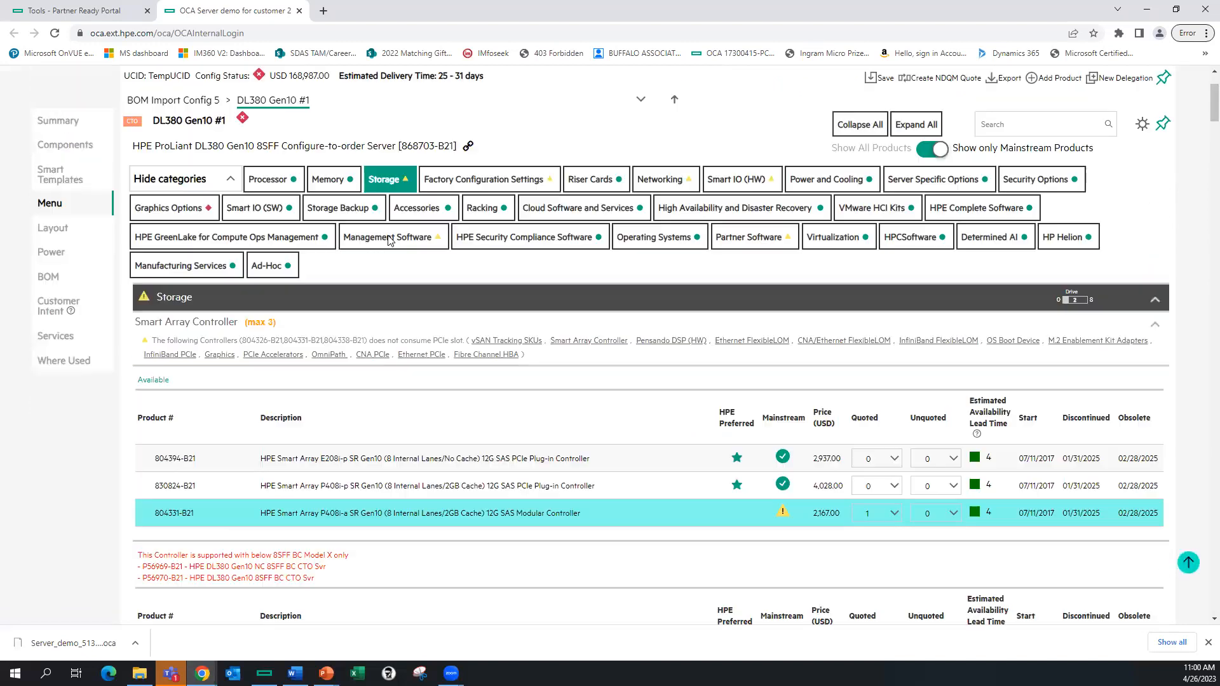
scroll(477, 378, "down", 8)
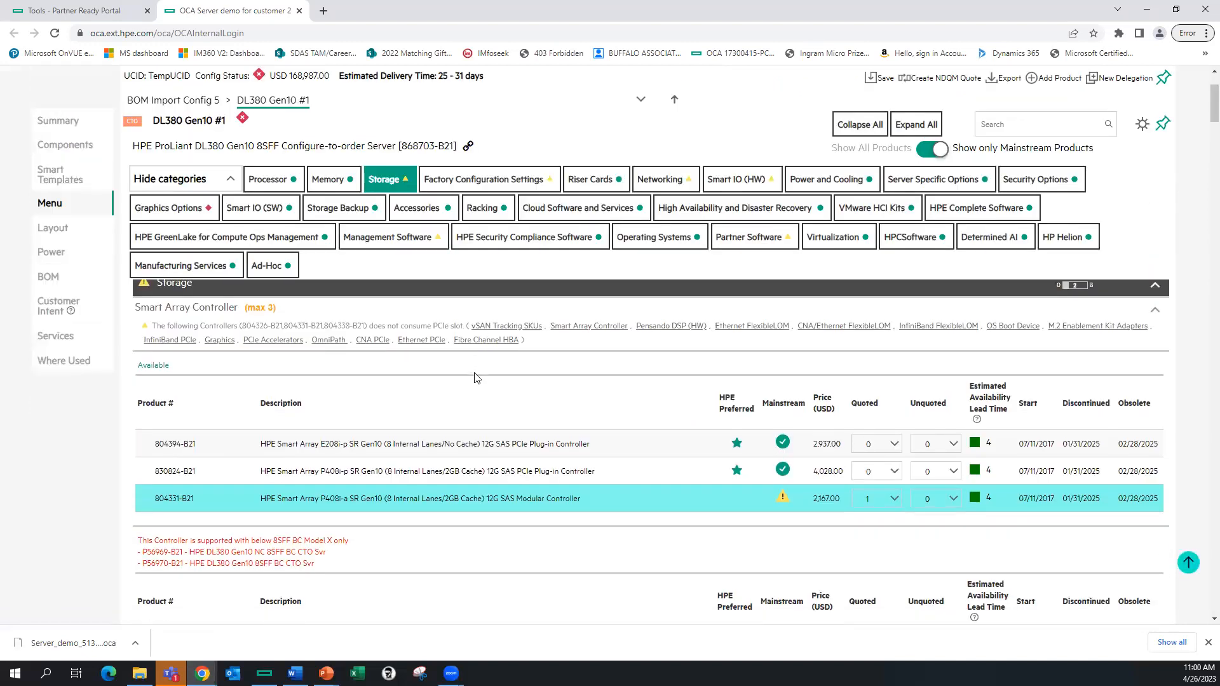
scroll(476, 378, "down", 10)
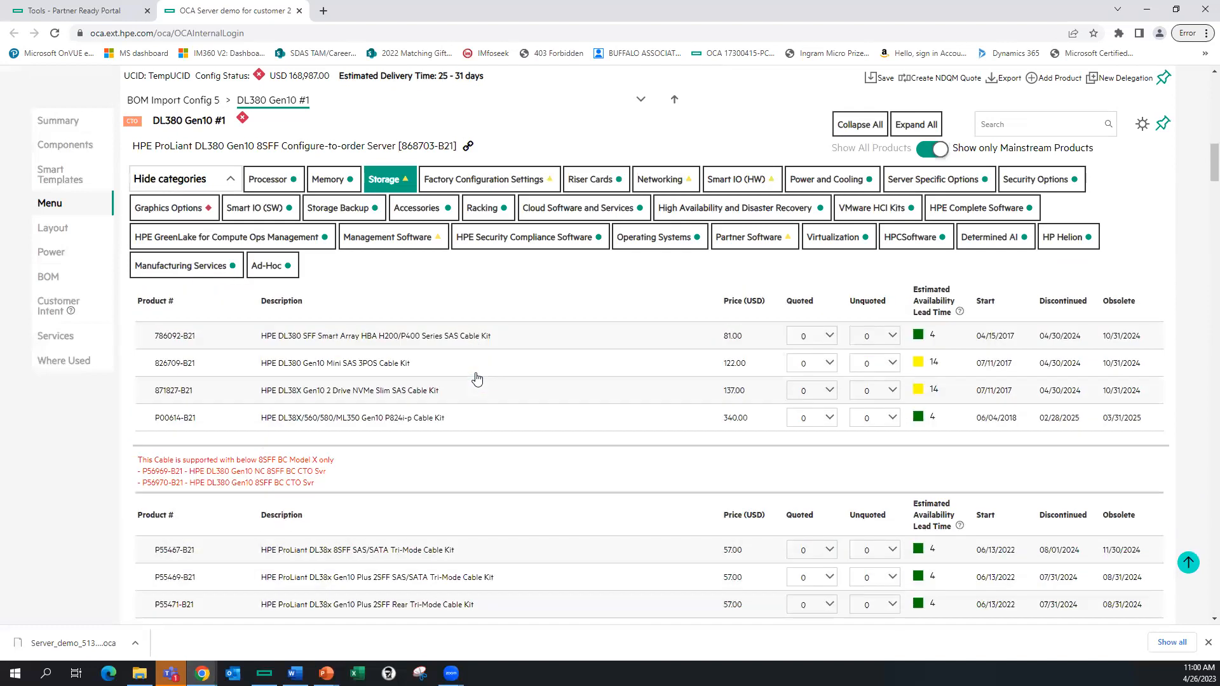
scroll(477, 378, "down", 10)
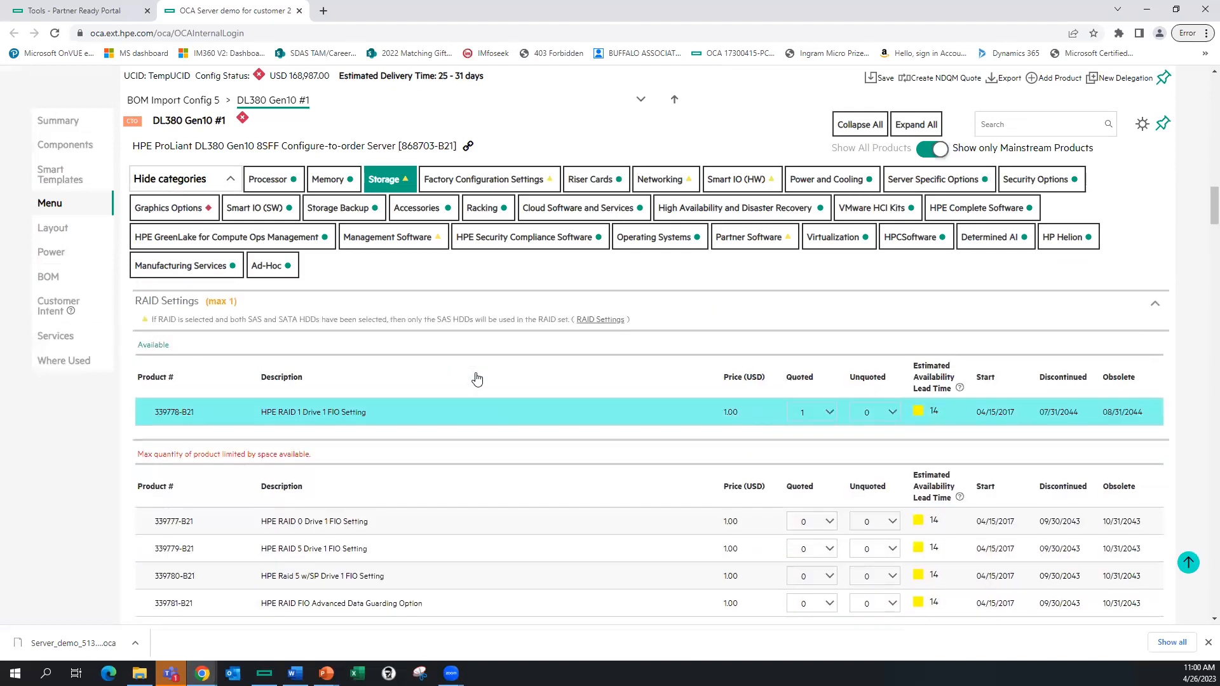
scroll(476, 379, "down", 10)
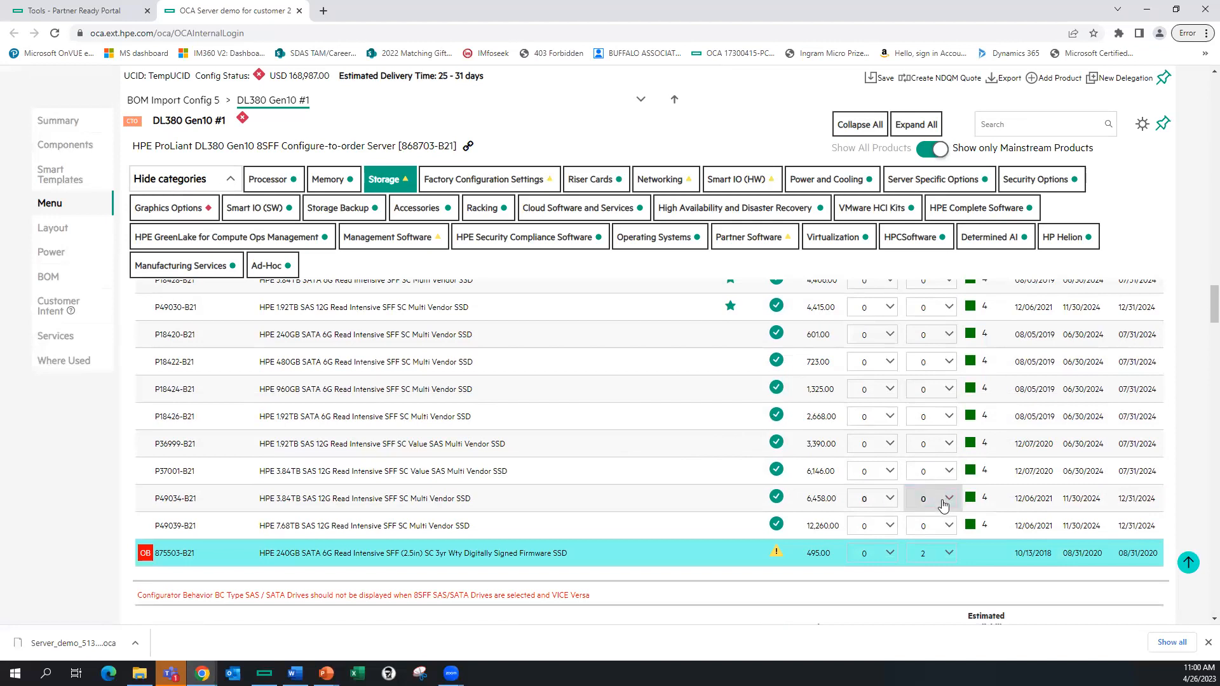
scroll(953, 540, "up", 1)
scroll(955, 525, "up", 2)
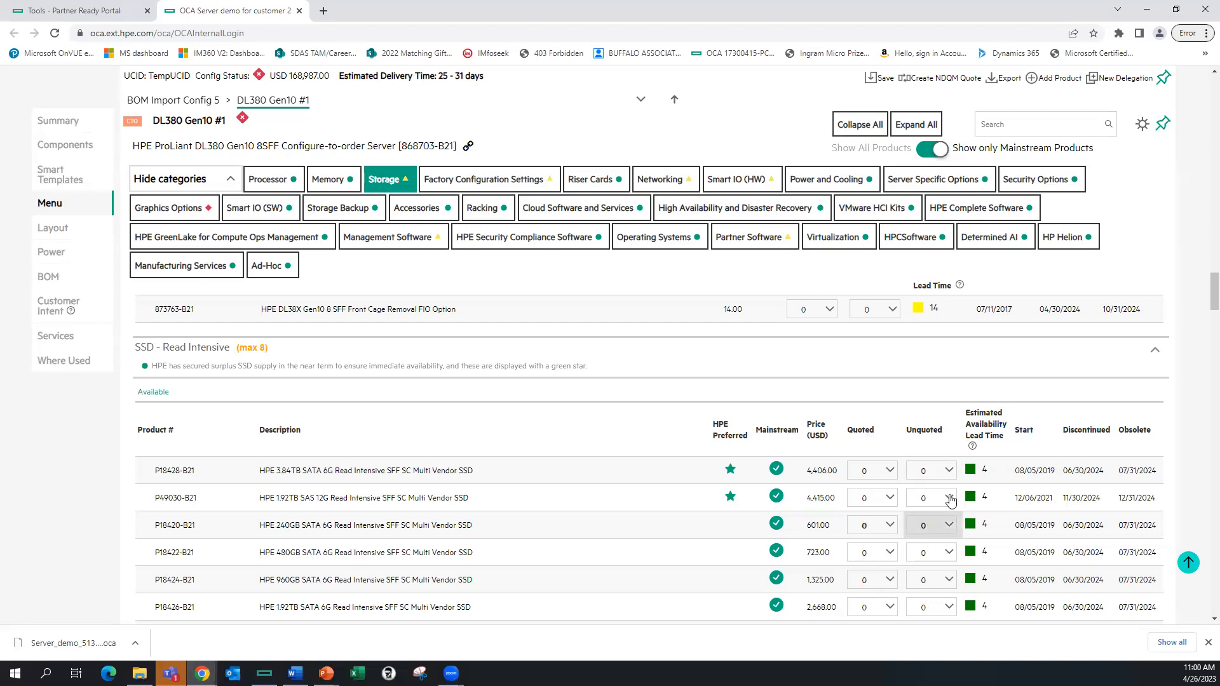
scroll(939, 434, "down", 3)
scroll(939, 434, "down", 1)
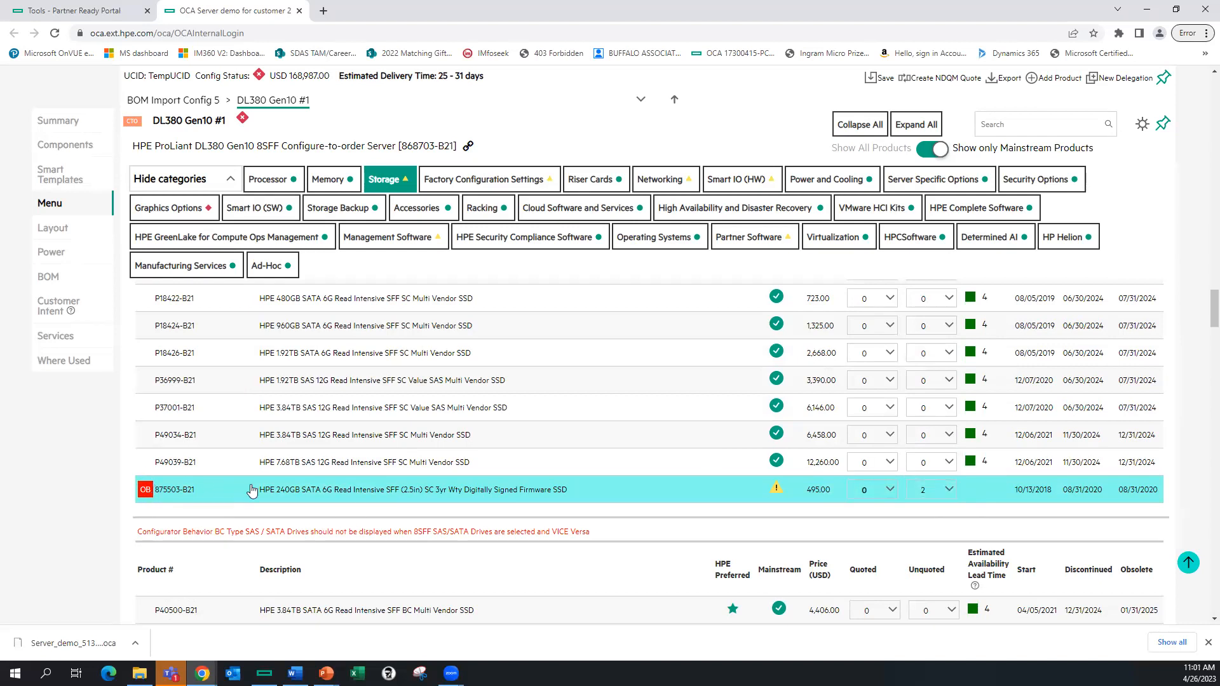
left_click(948, 490)
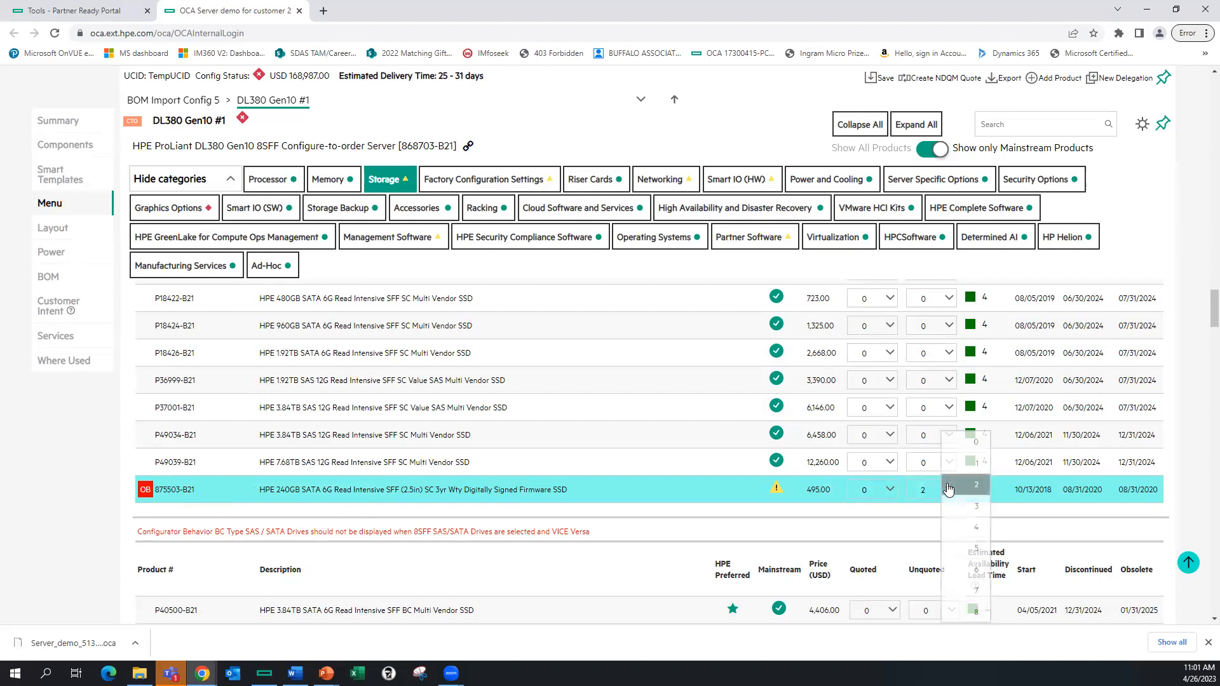
left_click(971, 442)
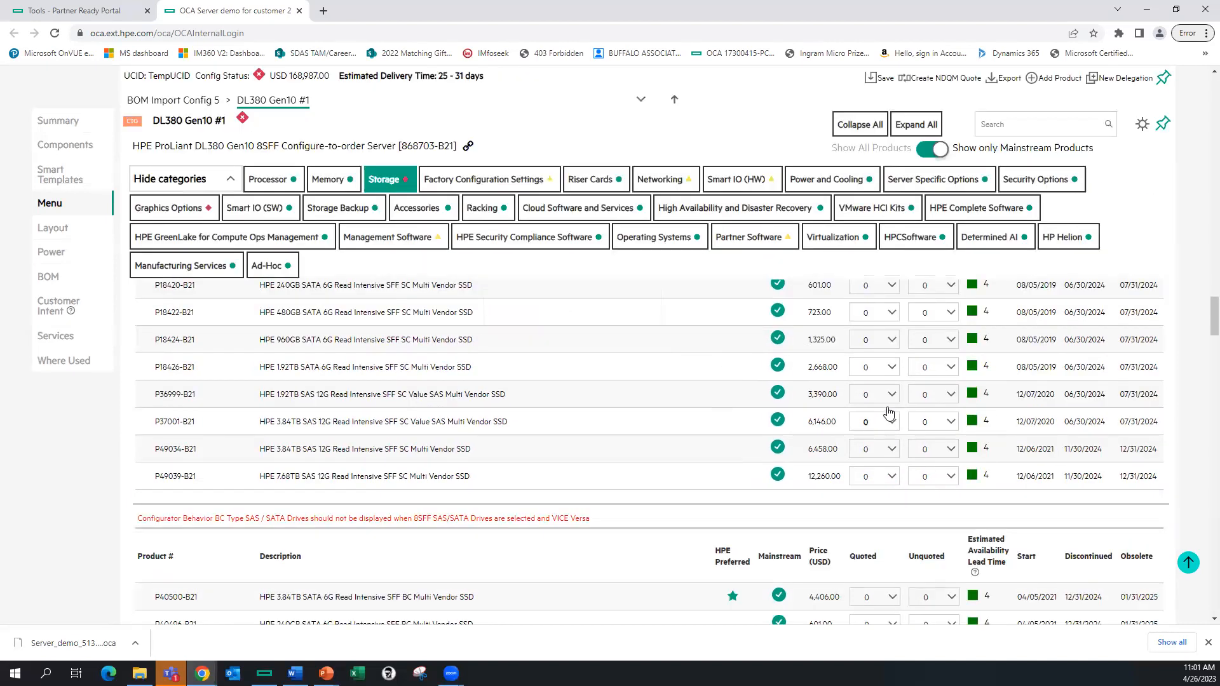
Add 2 quoted P18422-B21 480GB and 3 quoted P18424-B21 960GB SATA Read Intensive SSDs to DL380 Gen10 #1.
left_click(888, 312)
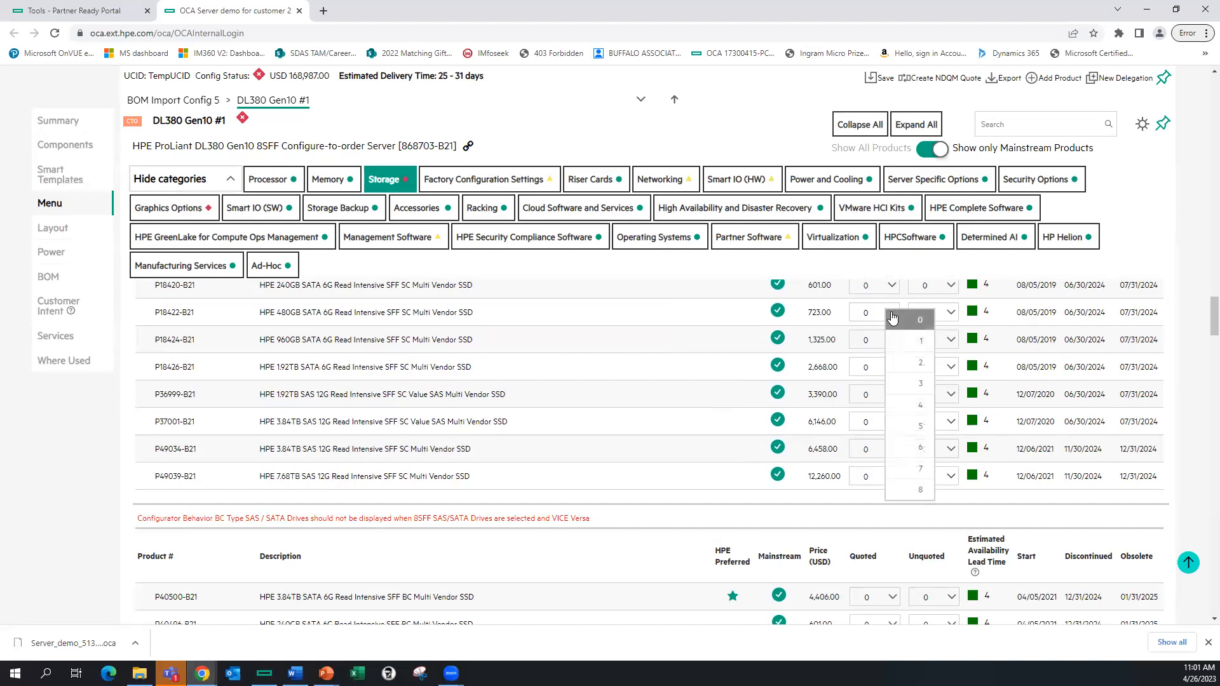
left_click(900, 365)
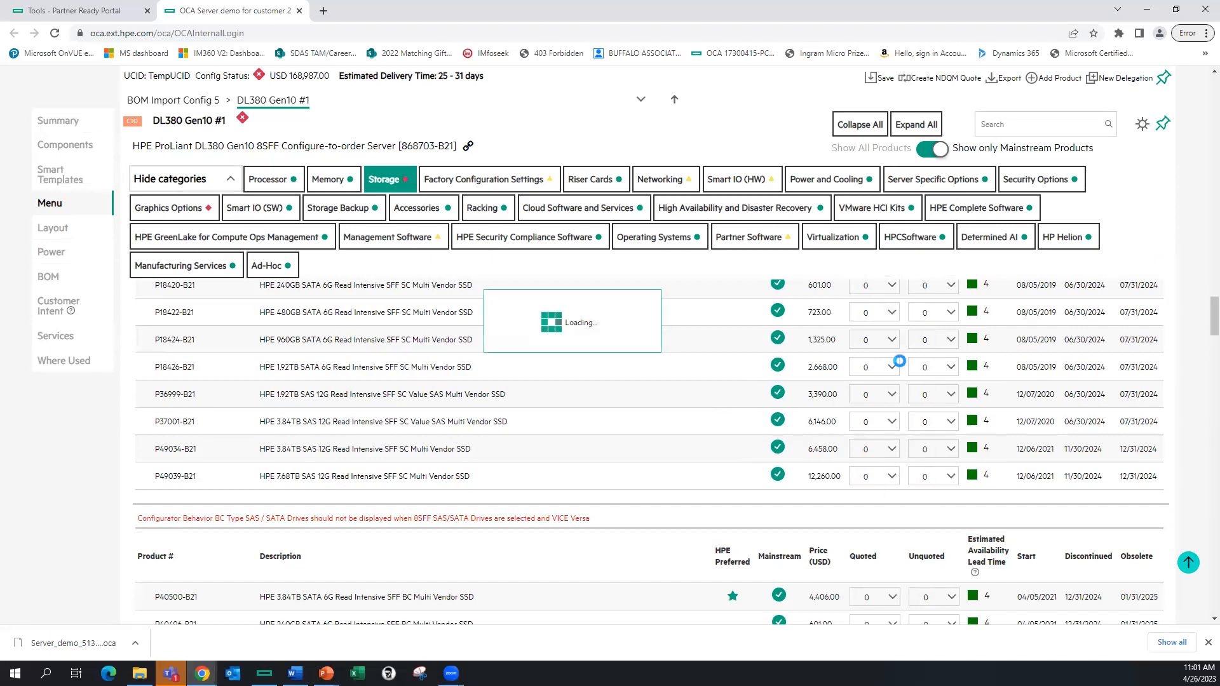
left_click(892, 328)
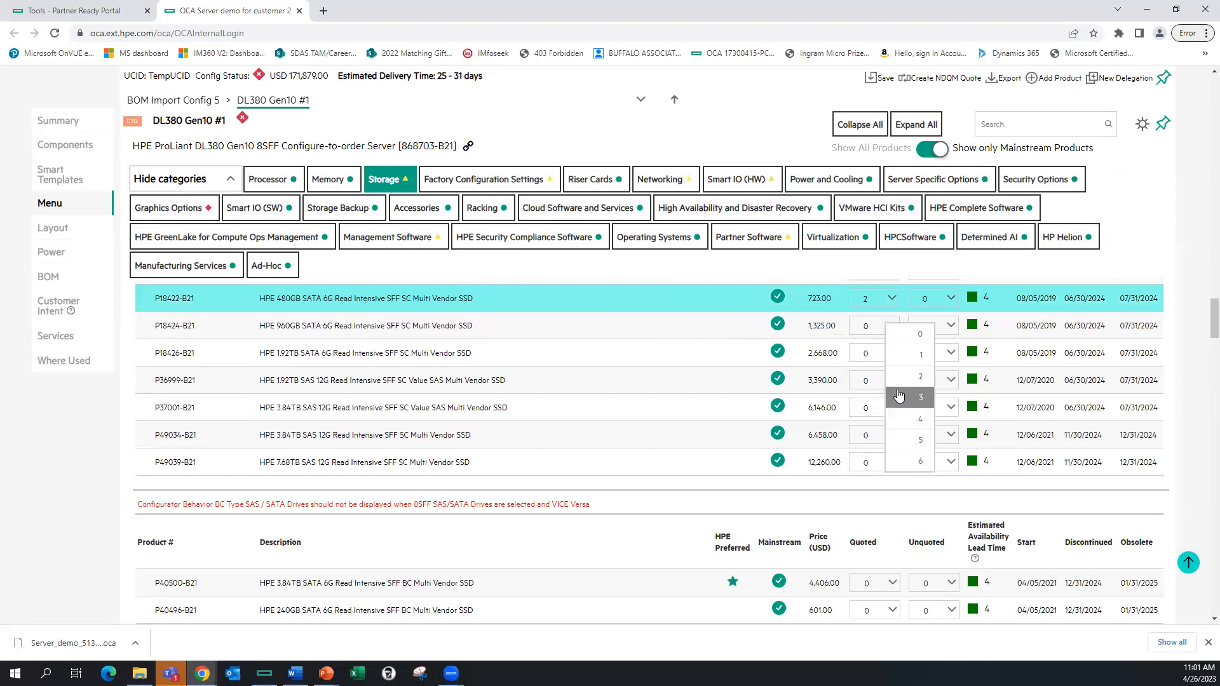
left_click(898, 397)
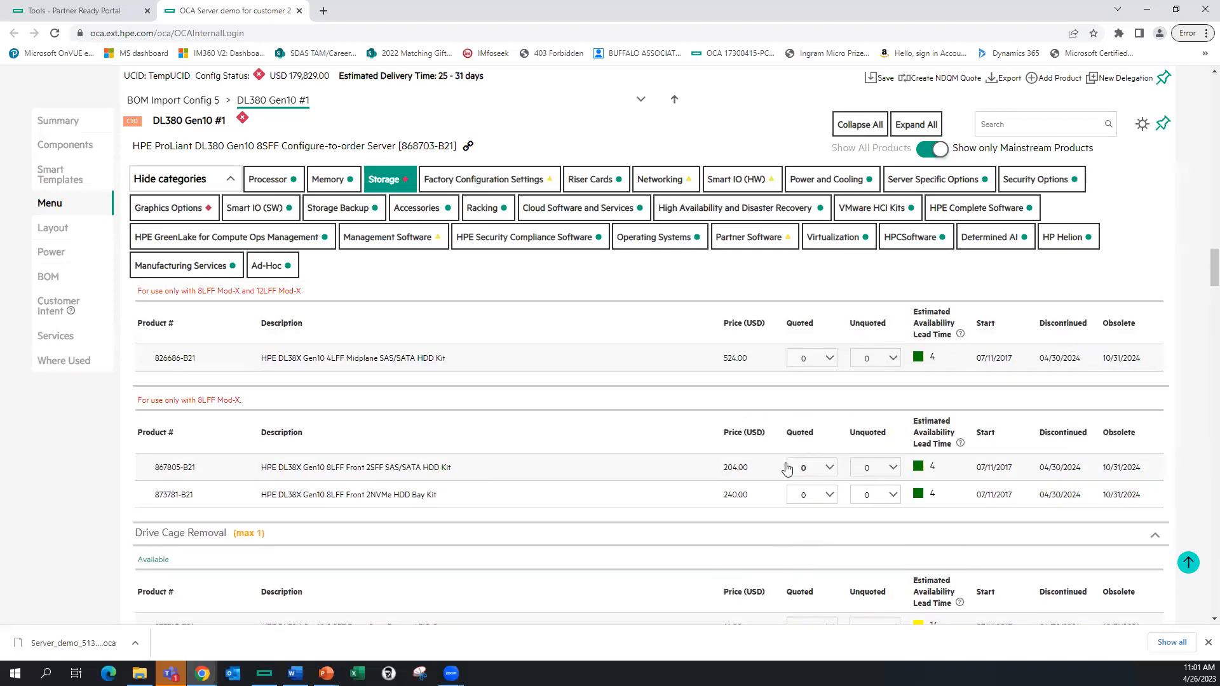
Remove the 339778-B21 HPE RAID 1 Drive 1 FIO Setting from DL380 Gen10 #1 by setting its quoted quantity to 0.
scroll(787, 470, "down", 2)
scroll(789, 470, "up", 7)
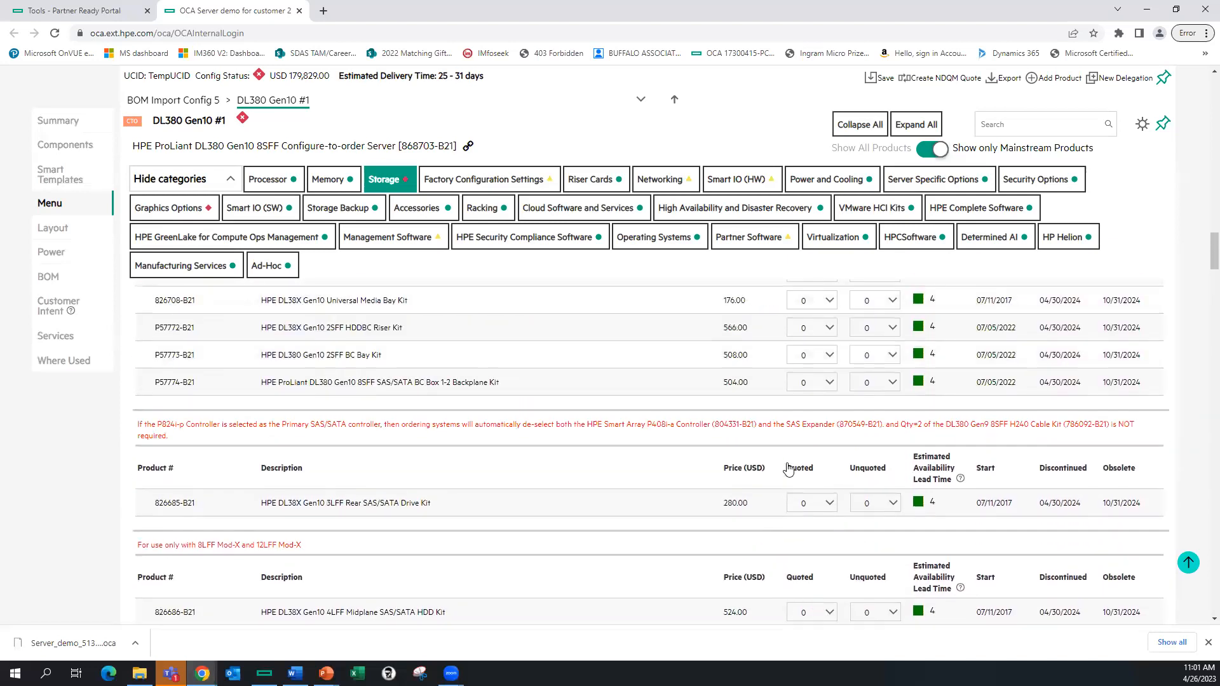
scroll(789, 470, "up", 11)
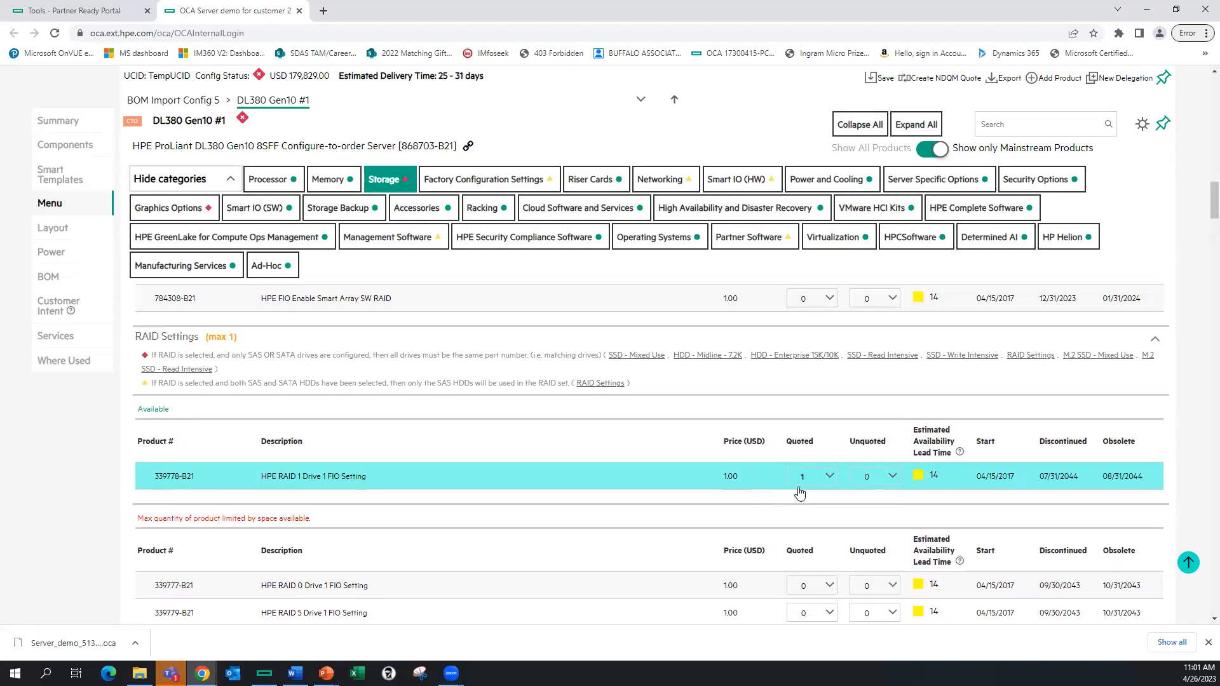
left_click(825, 475)
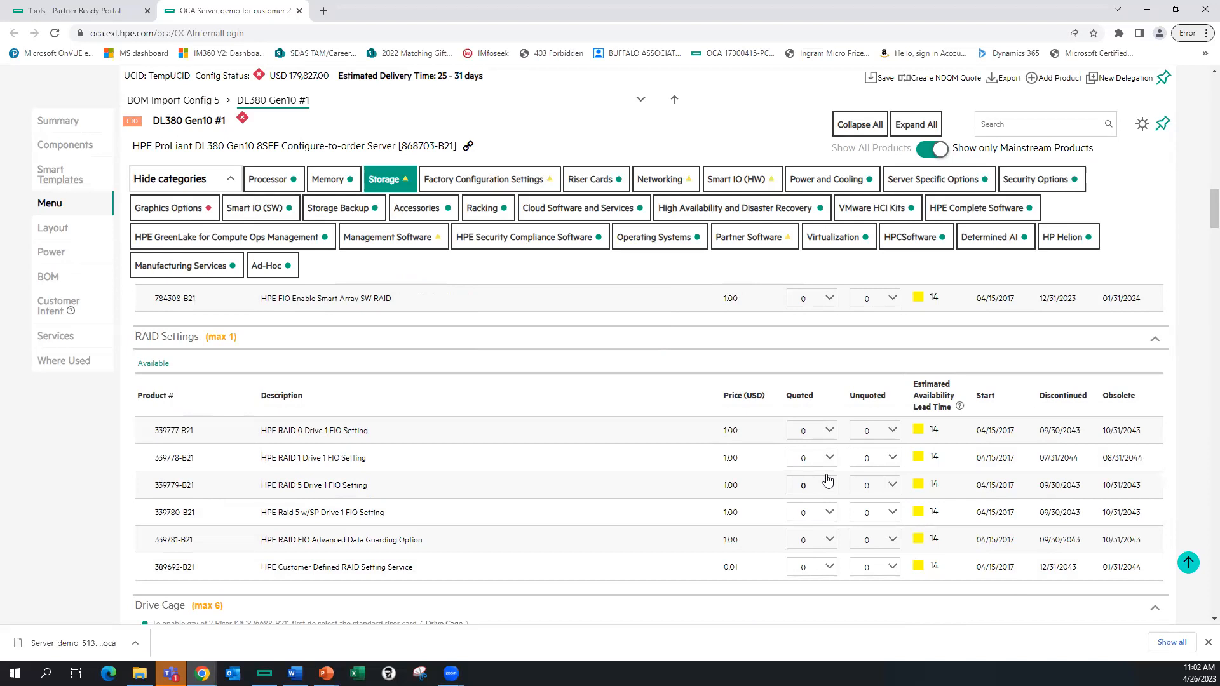
Run a CLIC check on the complete BOM of BOM Import Config 5 and review the advice text for the listed rules.
left_click(64, 286)
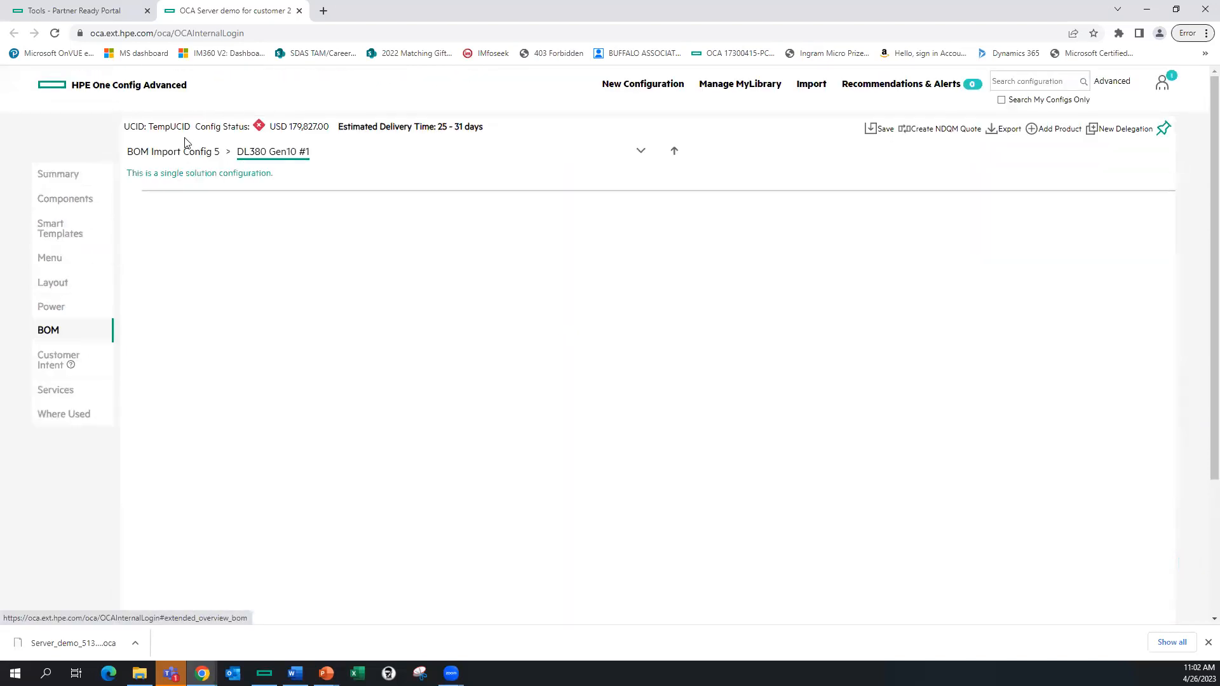
left_click(186, 152)
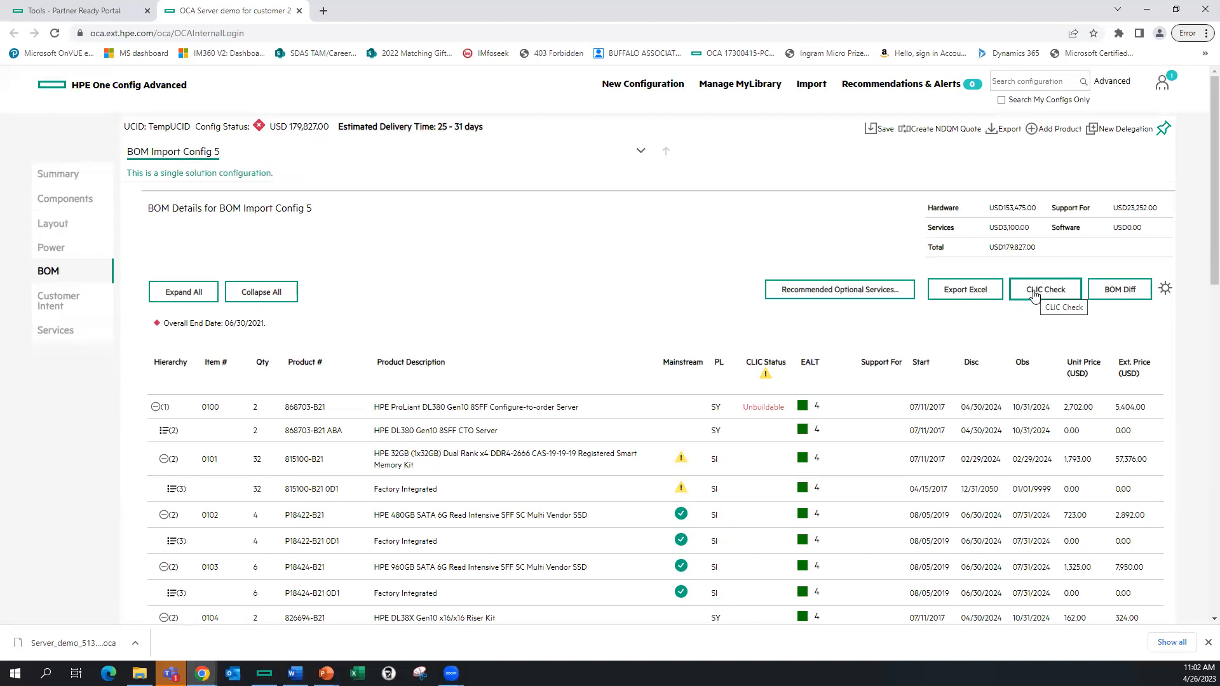
left_click(1033, 291)
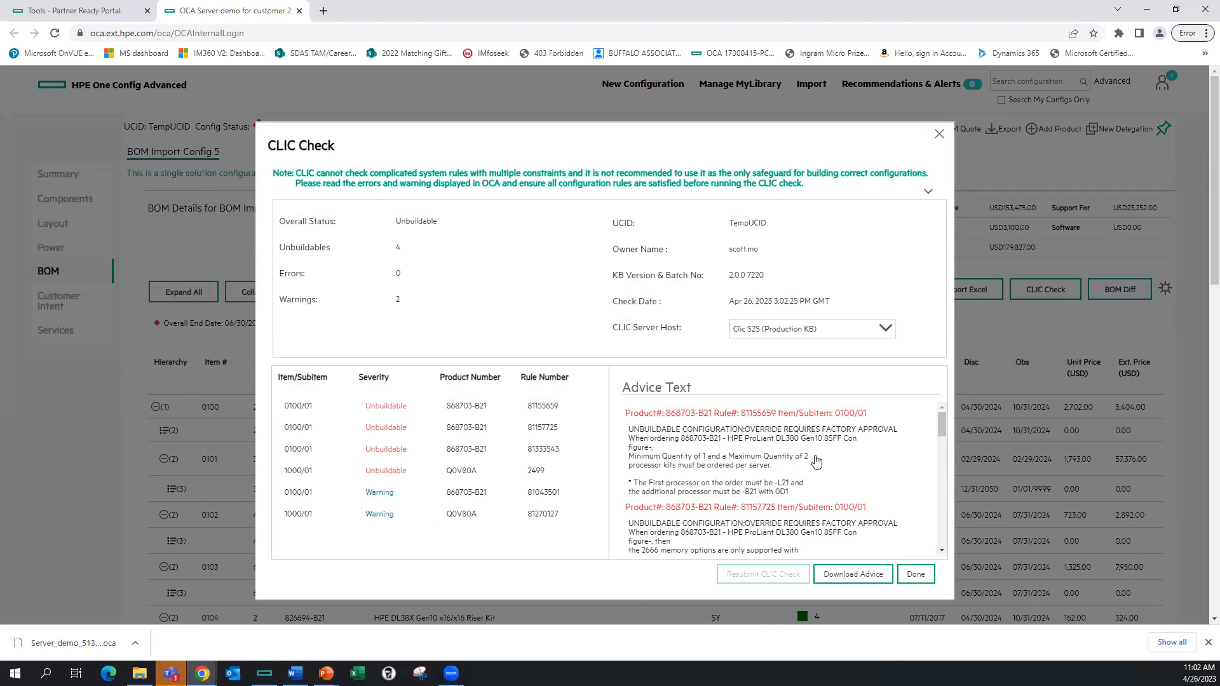
scroll(800, 457, "down", 1)
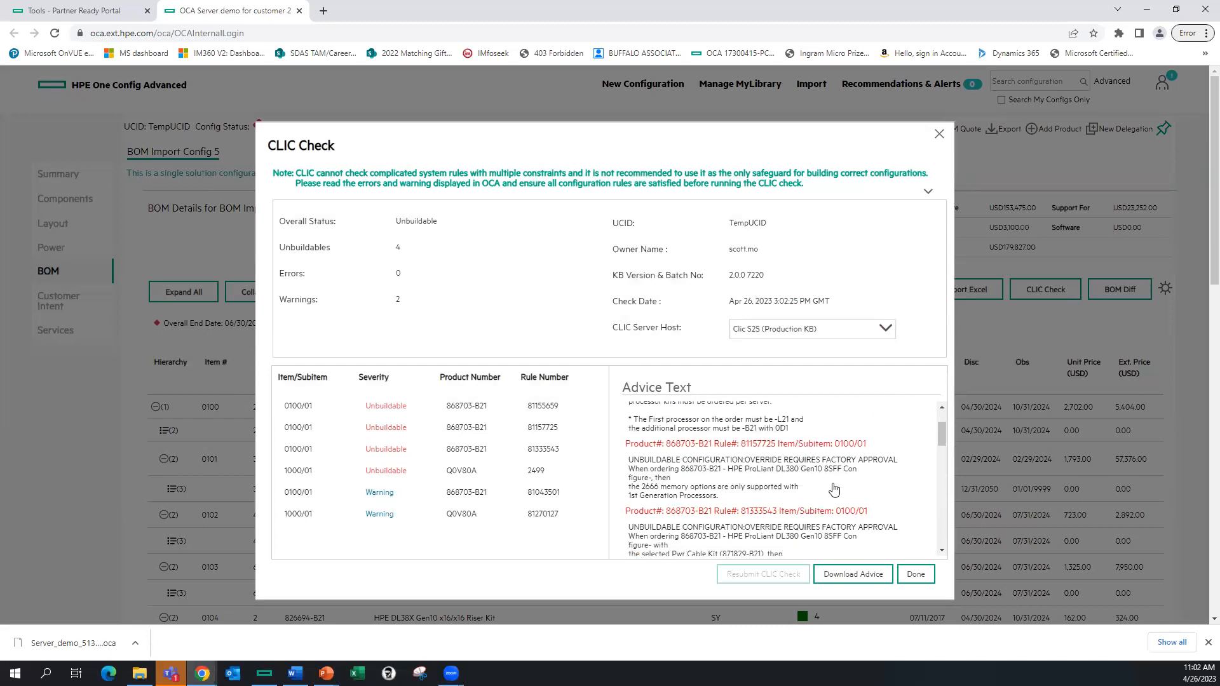
scroll(827, 491, "down", 1)
scroll(834, 481, "up", 2)
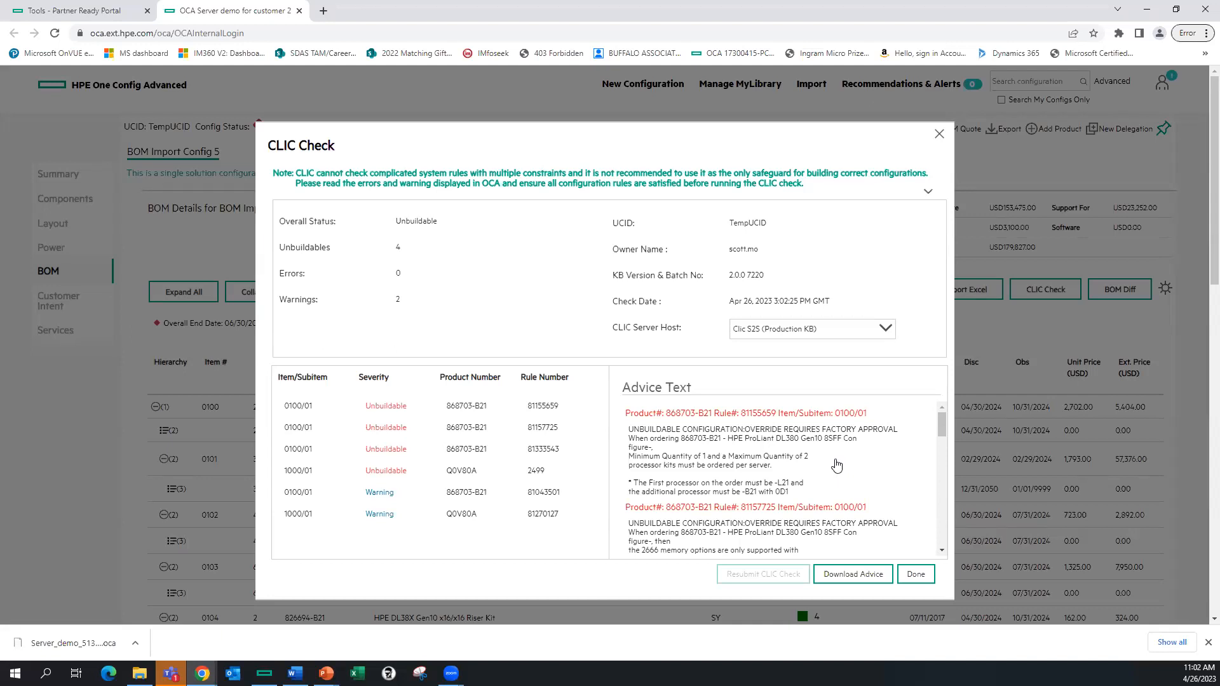
left_click(905, 575)
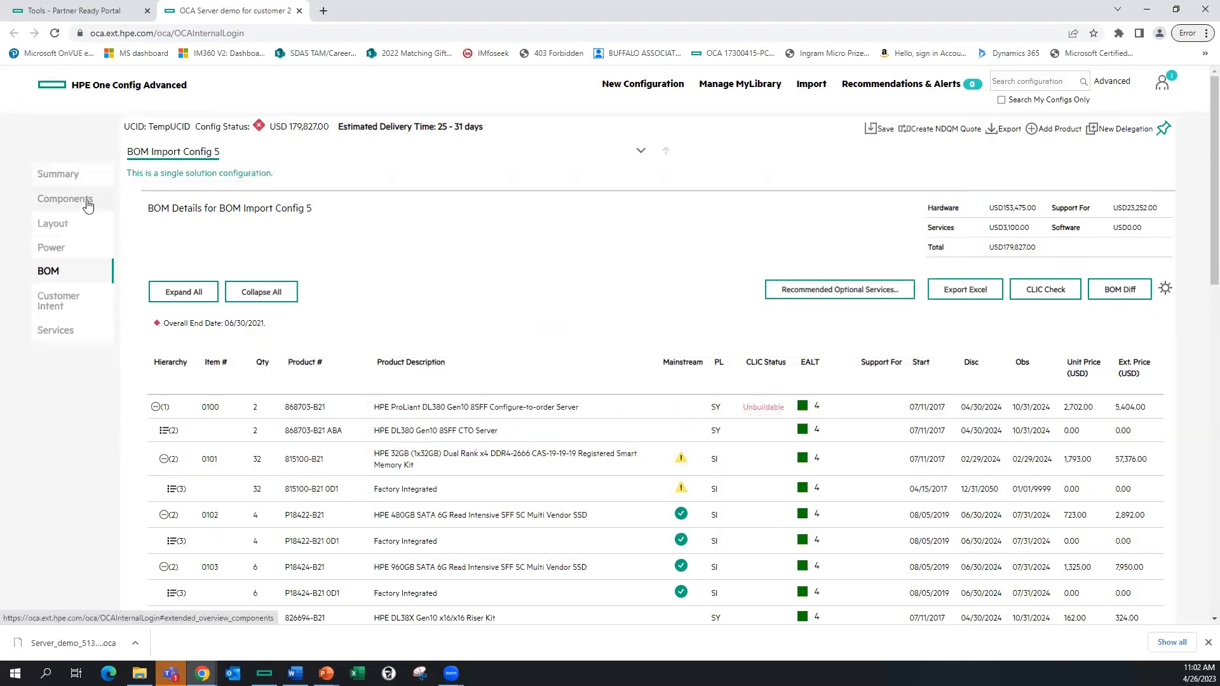
Remove the obsolete 869086-L21 Xeon-Platinum 8160 primary processor from DL380 Gen10 #1 by setting its unquoted quantity to 0.
left_click(88, 202)
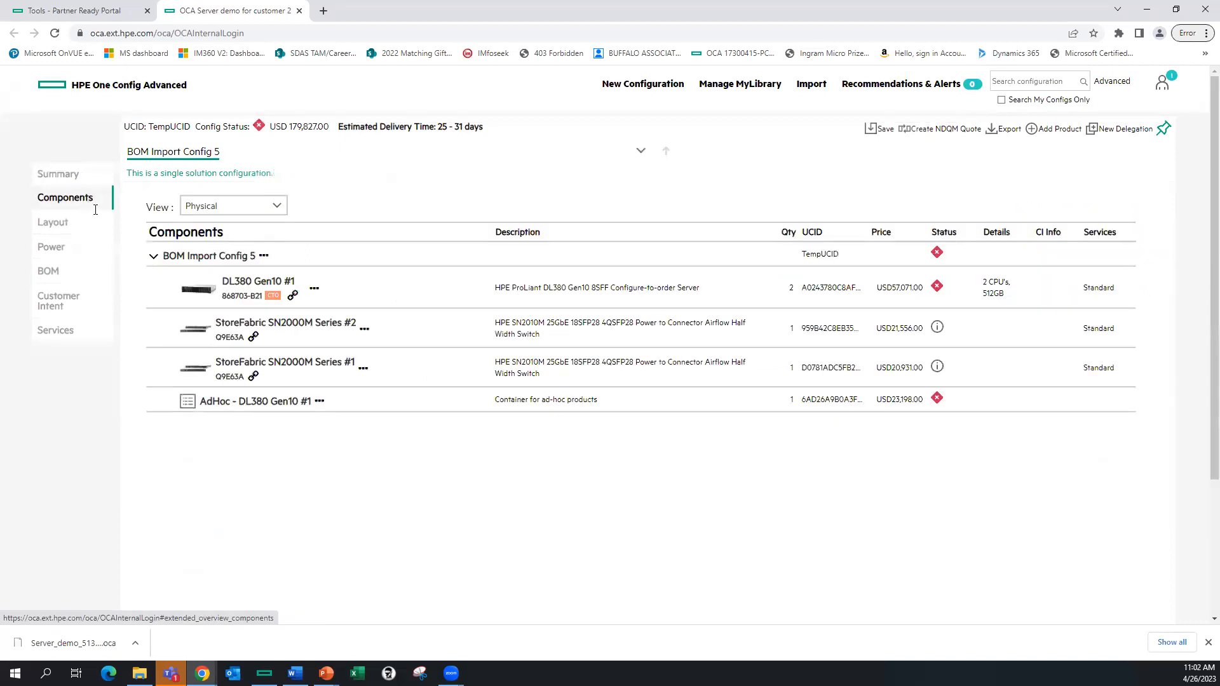
left_click(240, 287)
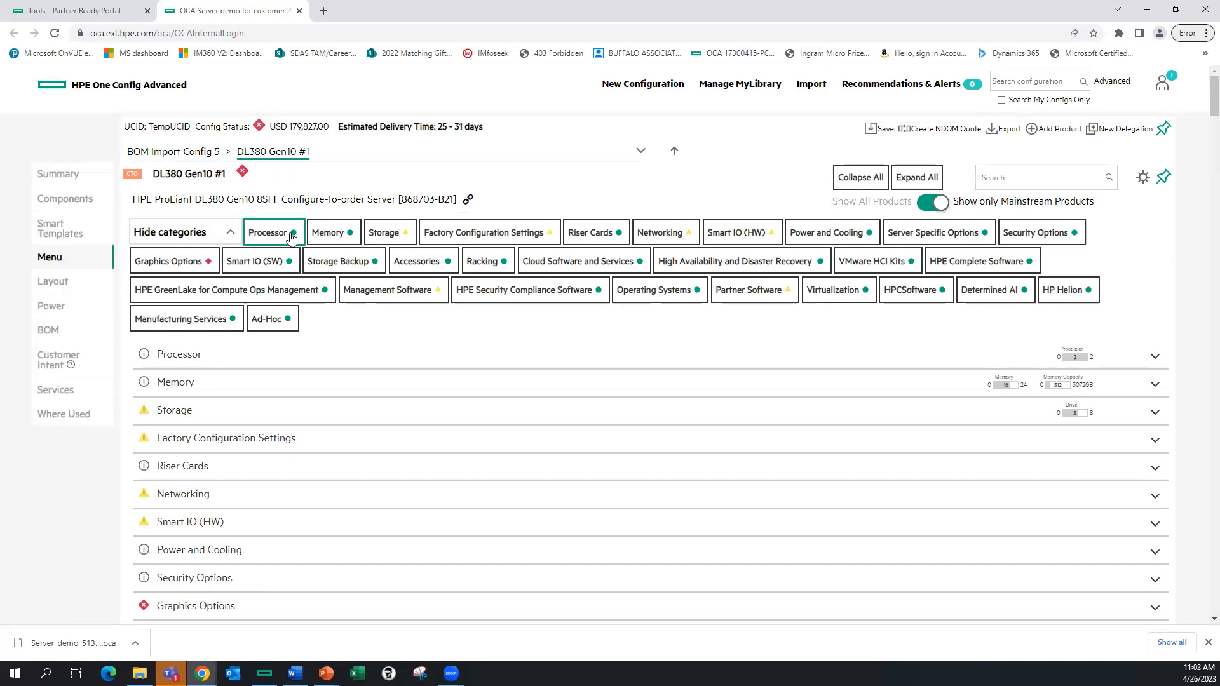
left_click(197, 359)
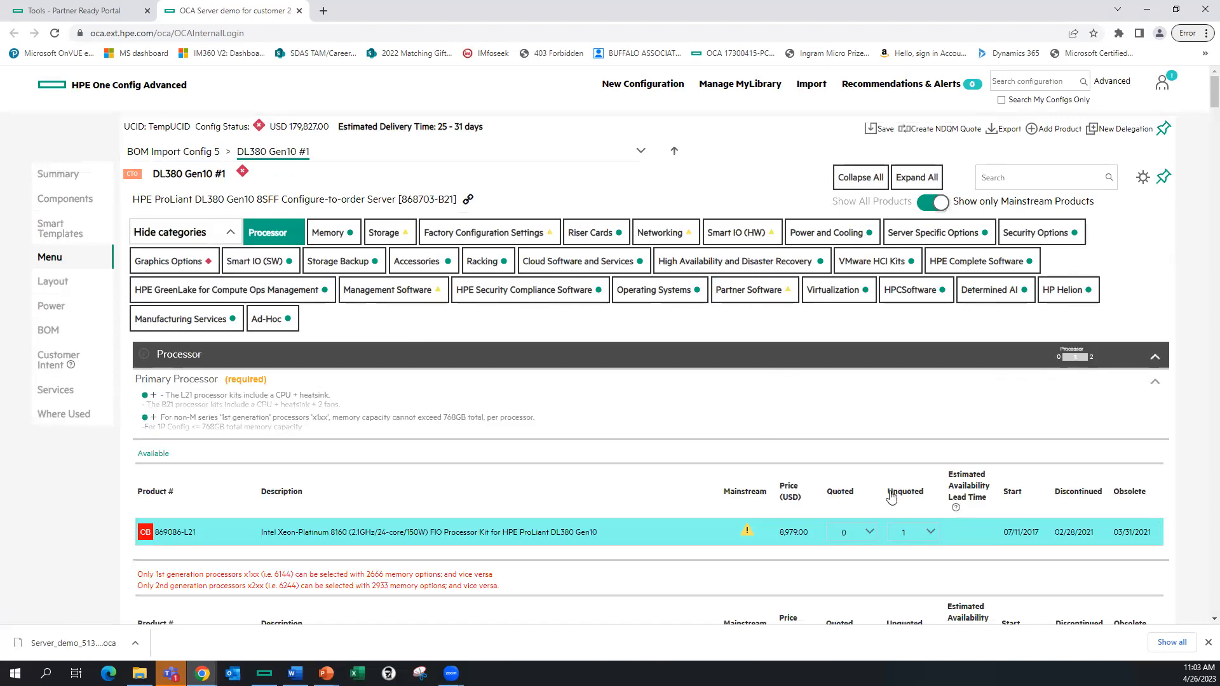
left_click(931, 532)
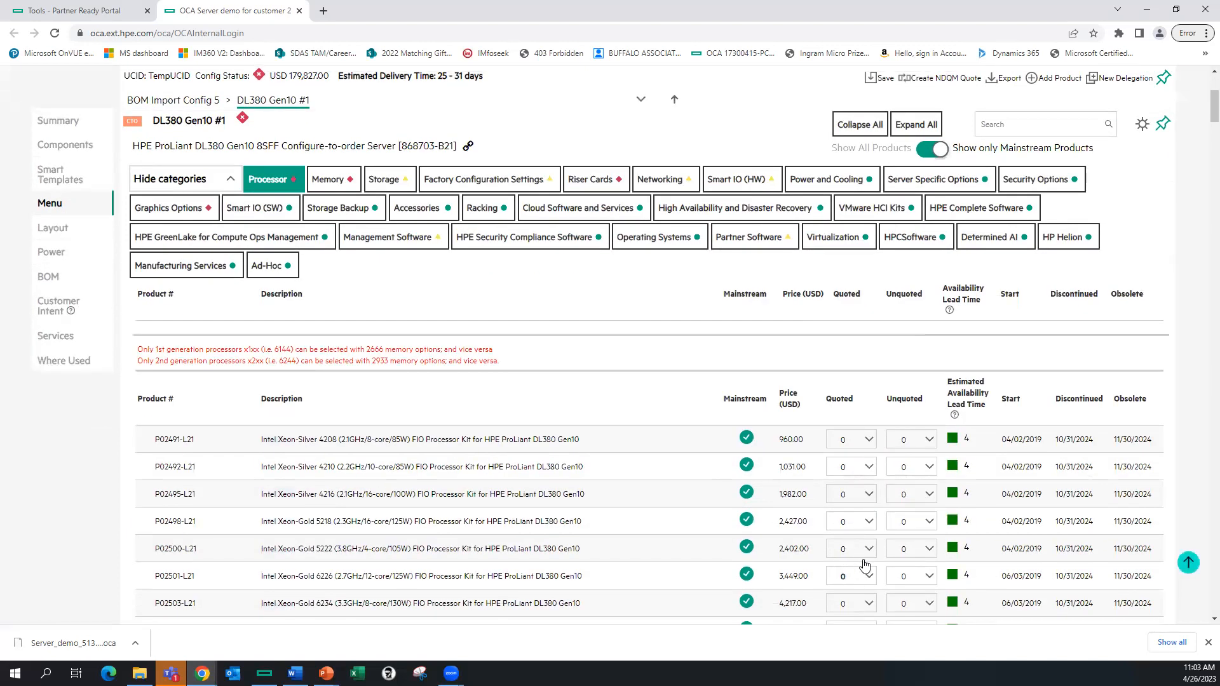
Add 1 quoted P02495-L21 Xeon-Silver 4216 primary processor and set the obsolete 869086-B21 additional processor's unquoted quantity to 0.
left_click(867, 495)
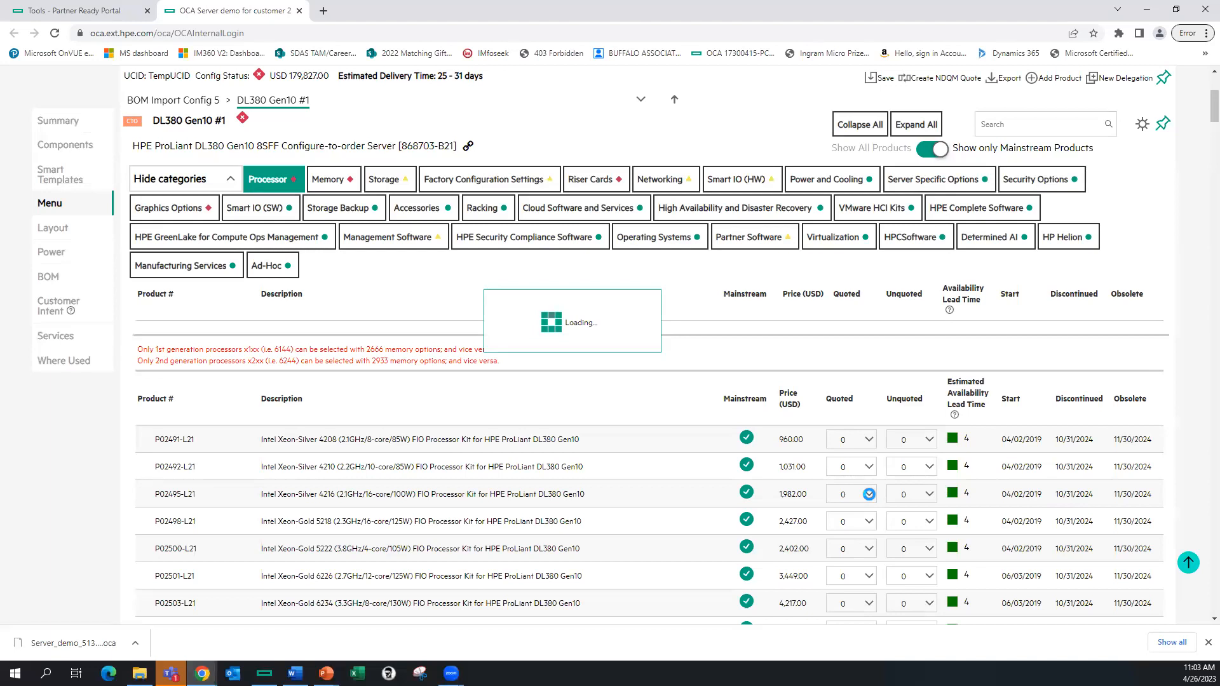
scroll(859, 471, "down", 10)
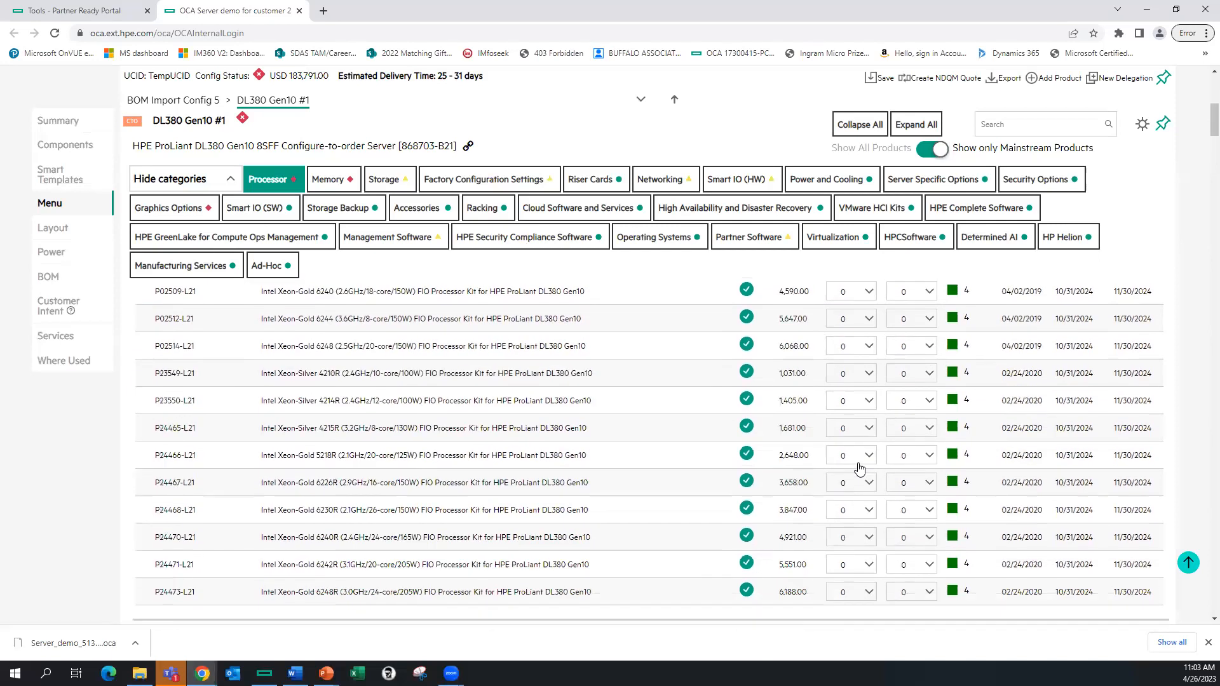
scroll(858, 470, "down", 1)
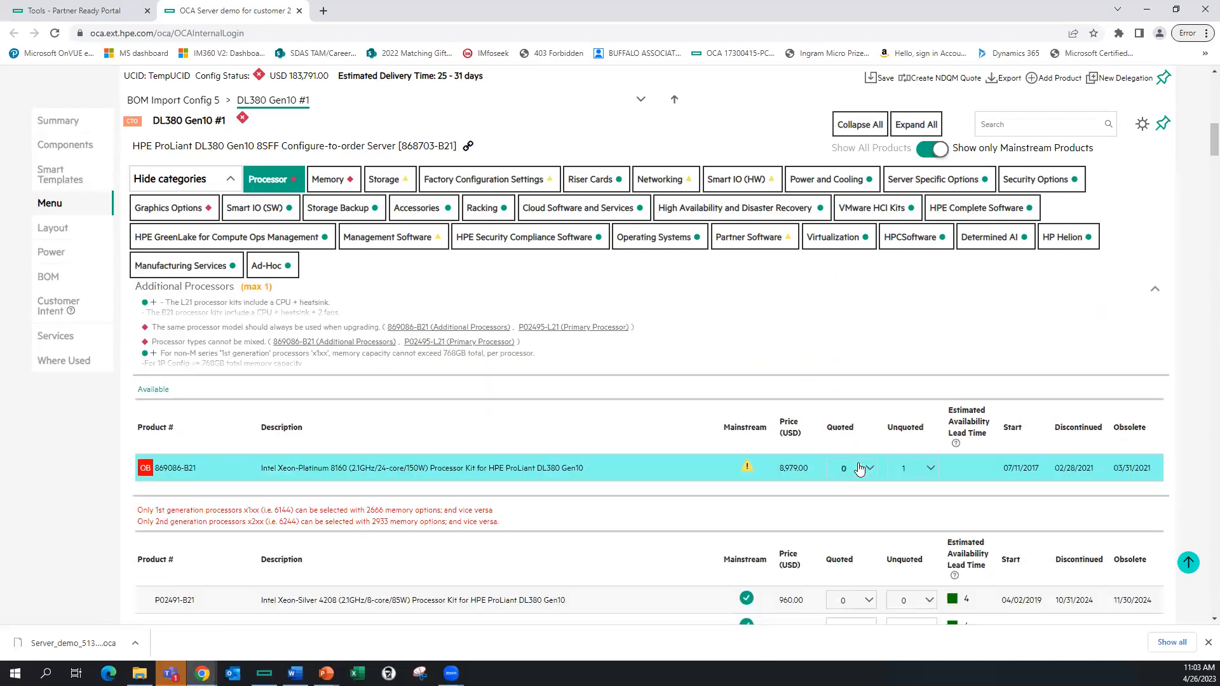
left_click(929, 468)
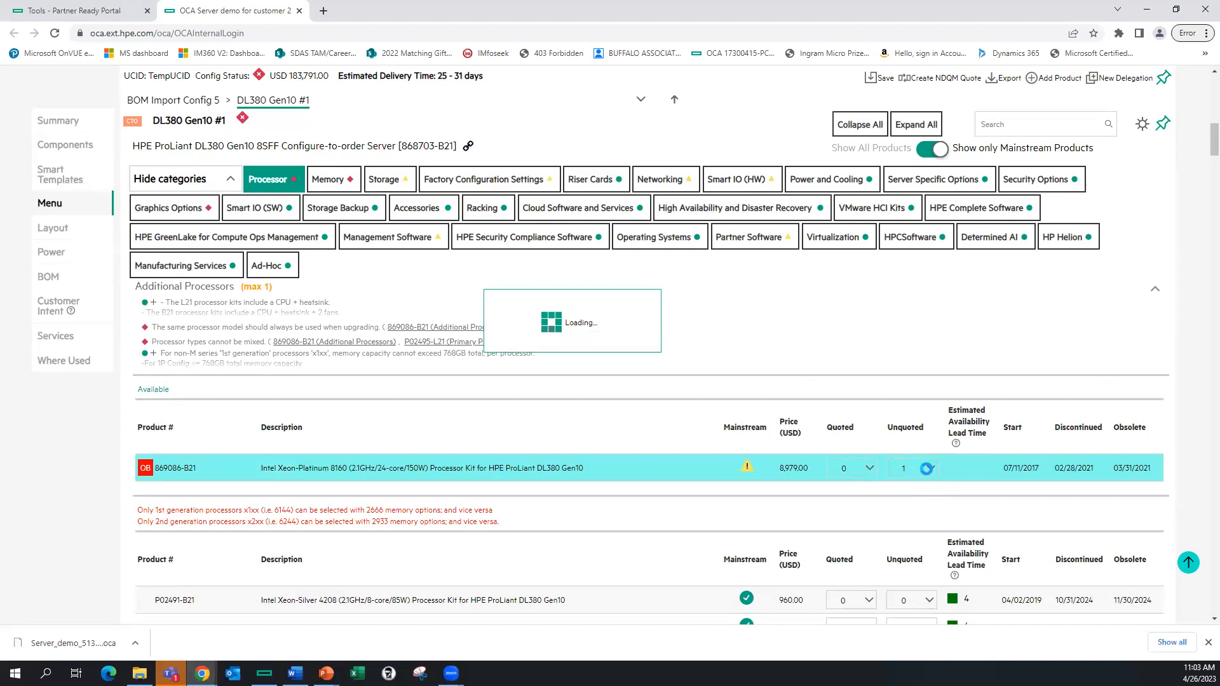
Reselect the P02495-L21 primary processor with a quoted quantity of 1 and review the Additional Processors rules.
scroll(826, 464, "down", 4)
scroll(826, 460, "down", 5)
scroll(559, 397, "up", 5)
scroll(606, 397, "down", 2)
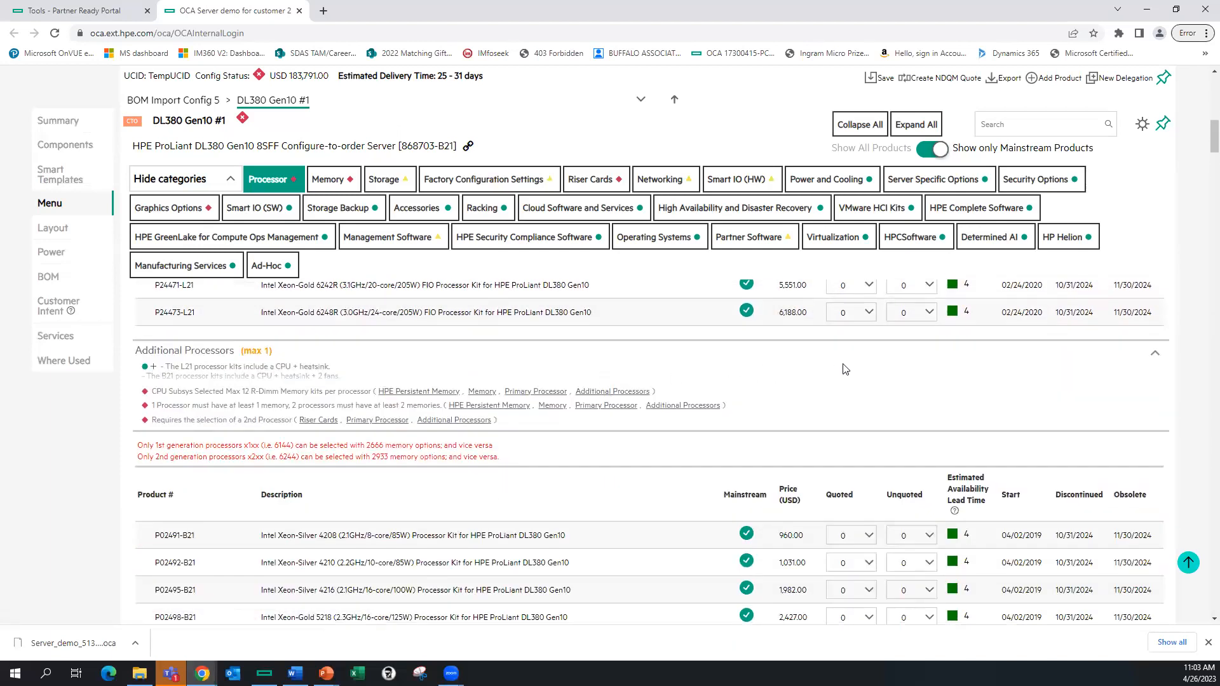
scroll(845, 369, "up", 5)
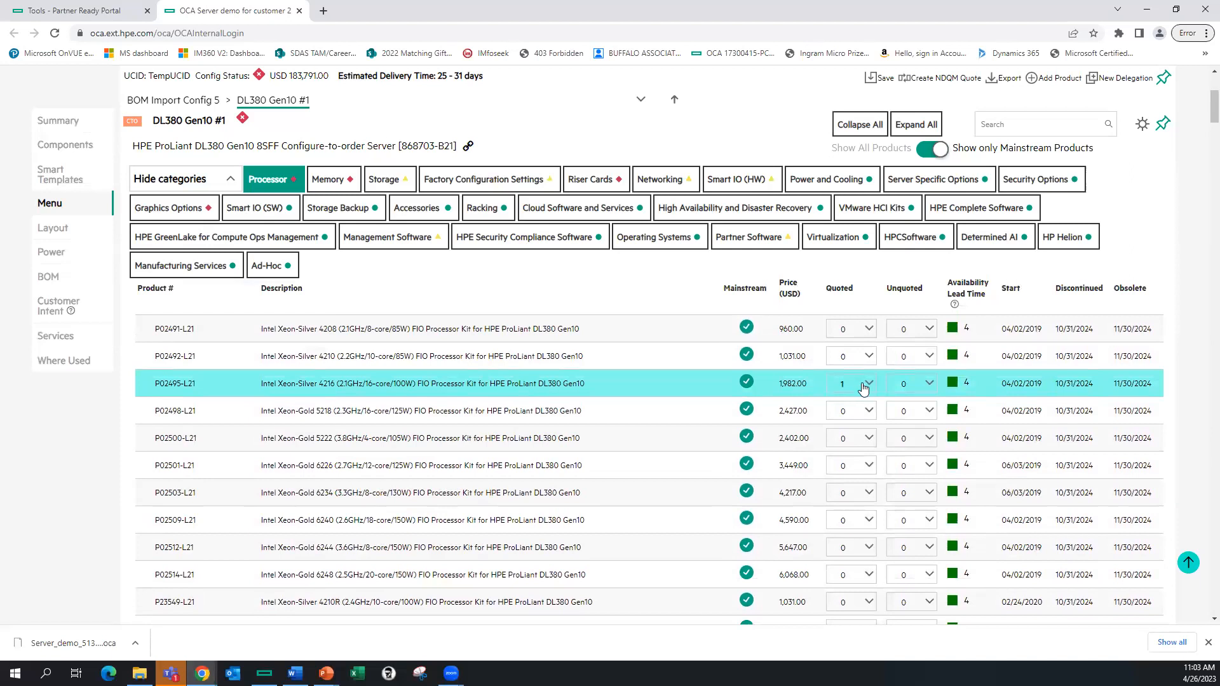
left_click(867, 382)
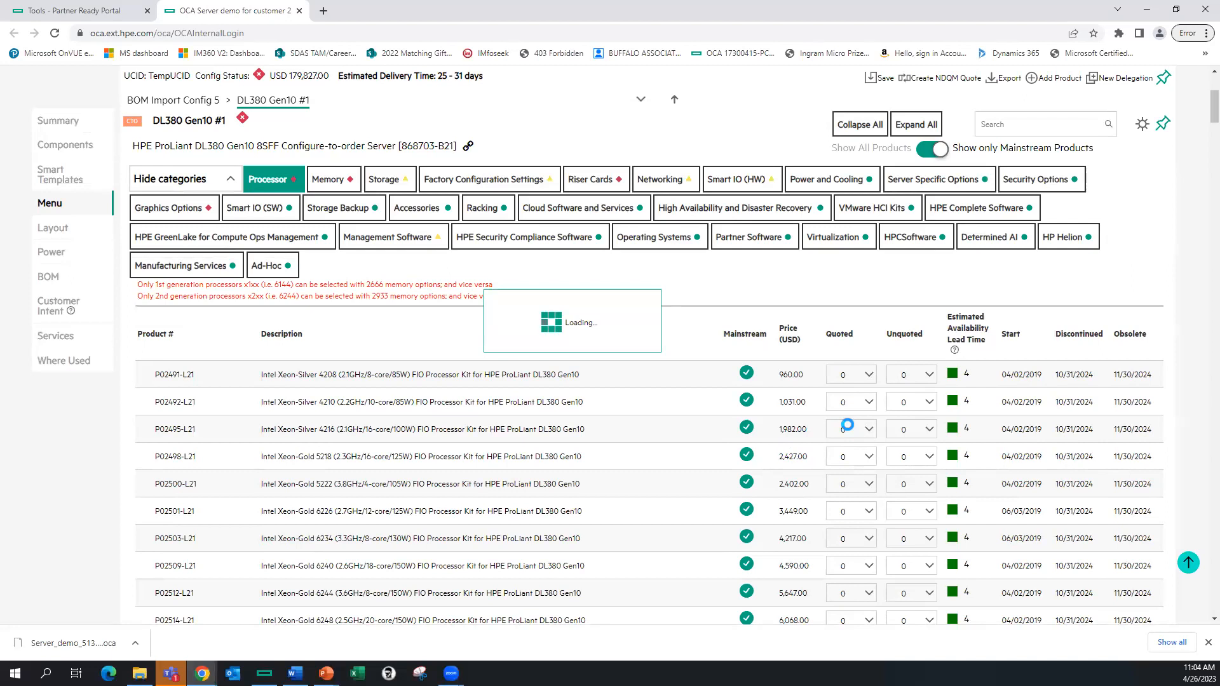
scroll(848, 429, "down", 5)
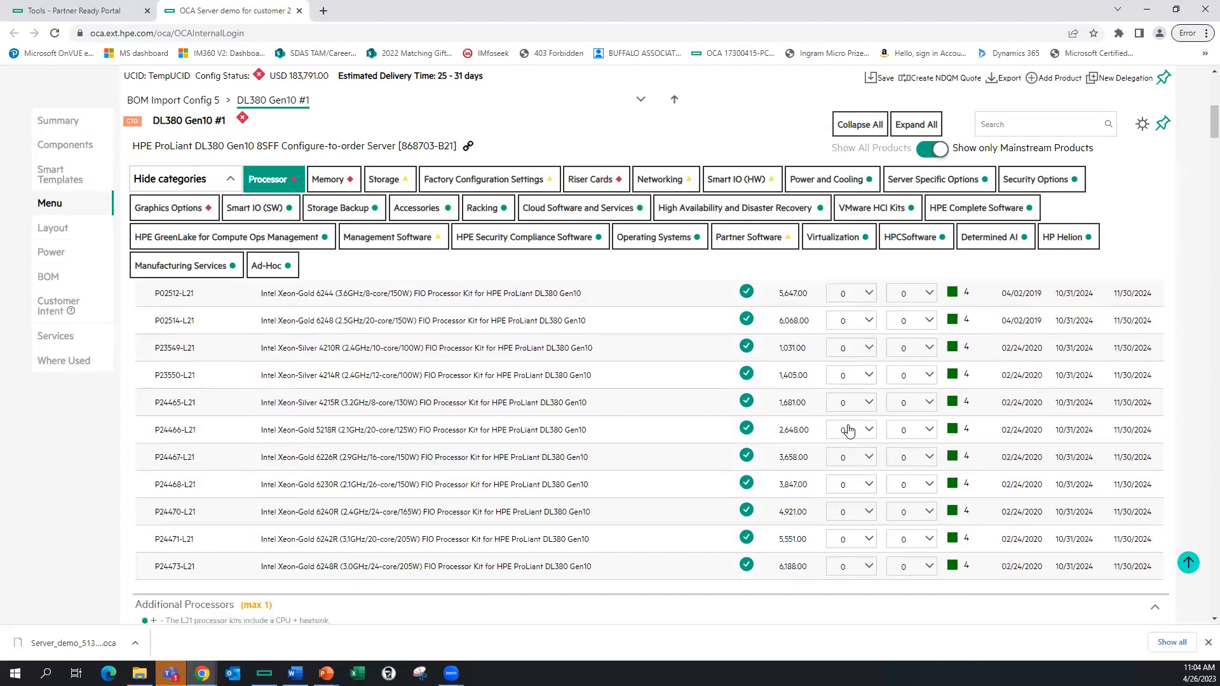
scroll(848, 430, "down", 3)
scroll(850, 430, "down", 1)
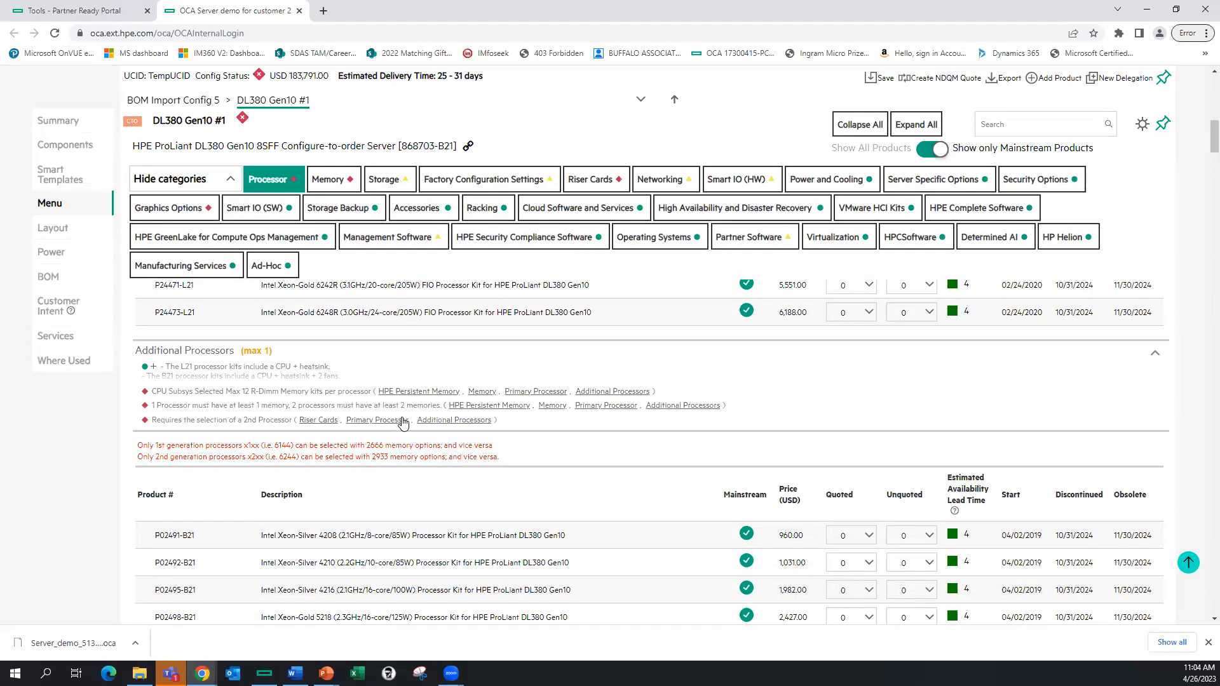
Remove the 815100-B21 32GB DDR4-2666 memory kit from DL380 Gen10 #1 by setting its quoted quantity to 0.
left_click(327, 179)
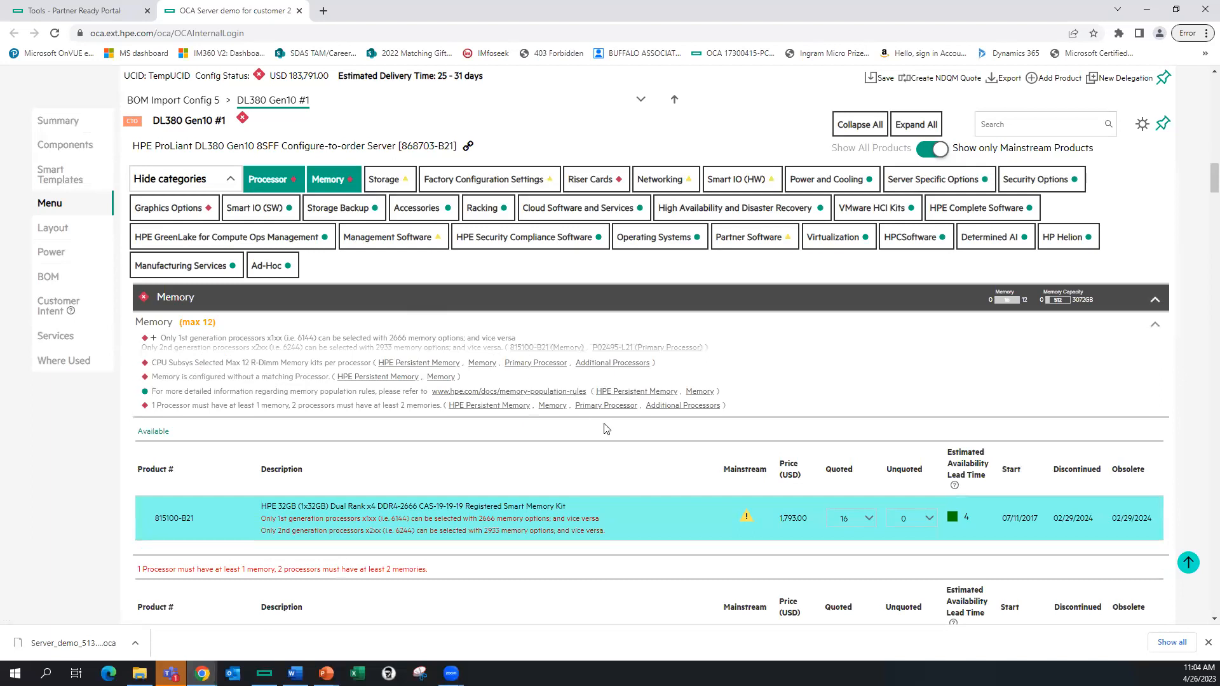
left_click(869, 519)
left_click(879, 534)
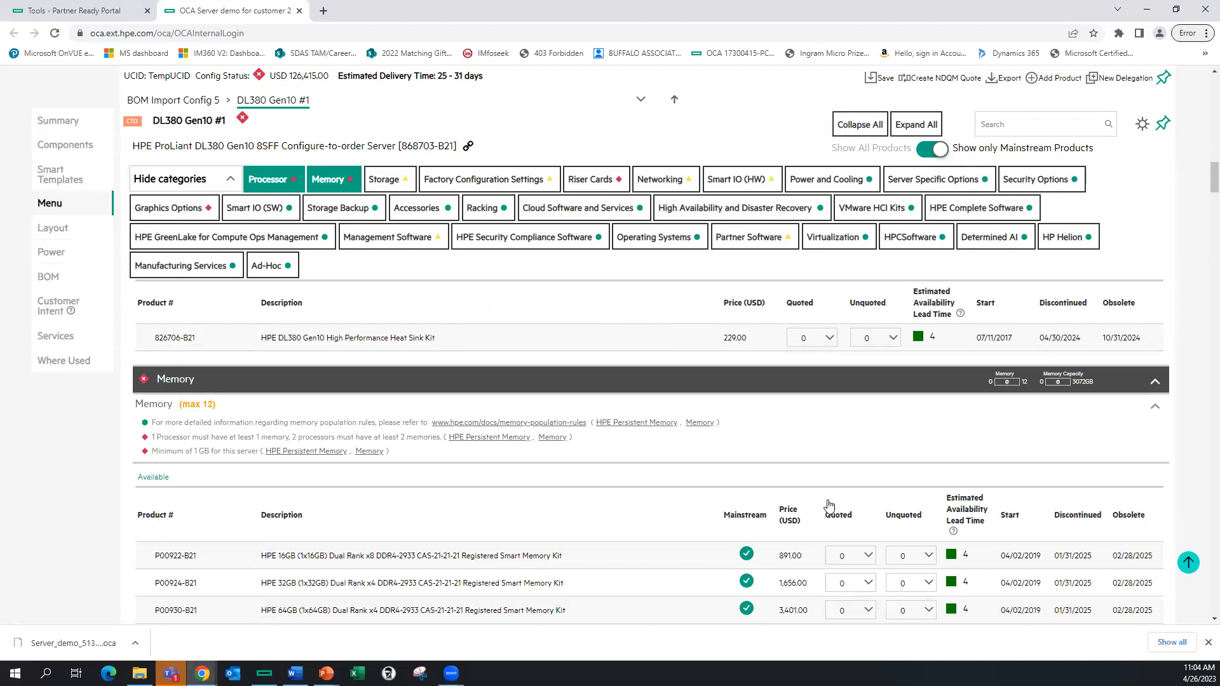
Add 8 quoted P00924-B21 32GB DDR4-2933 Registered Smart Memory Kits to DL380 Gen10 #1.
scroll(828, 505, "down", 1)
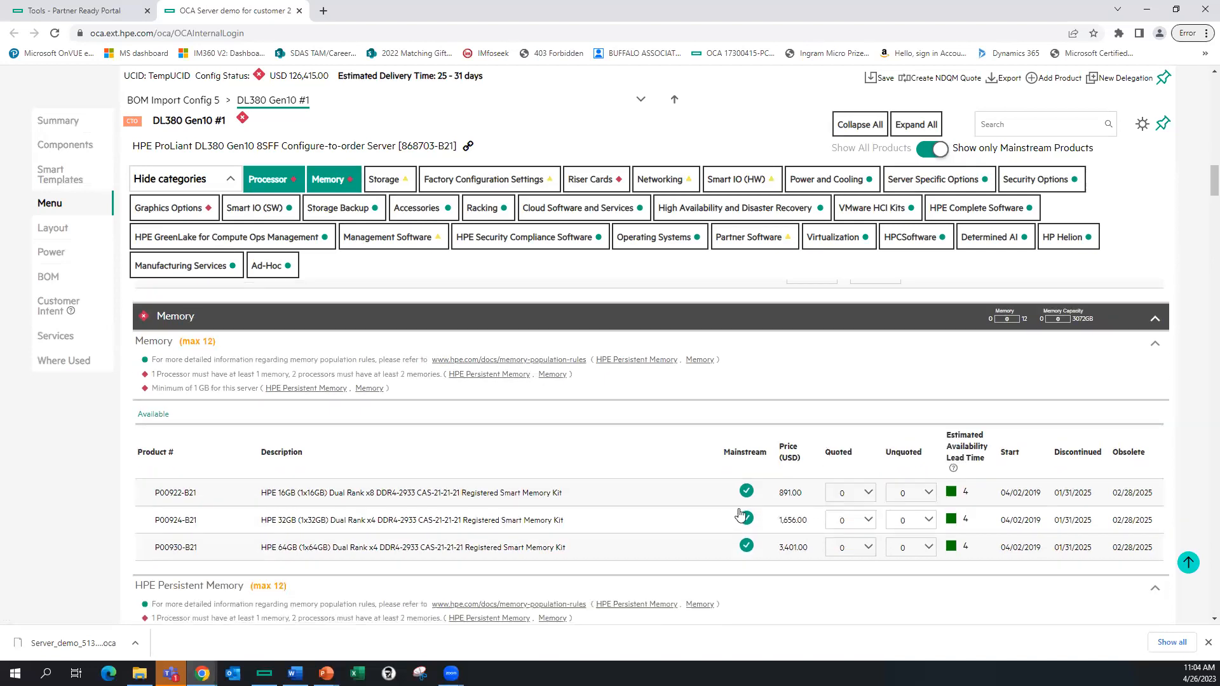
left_click(869, 523)
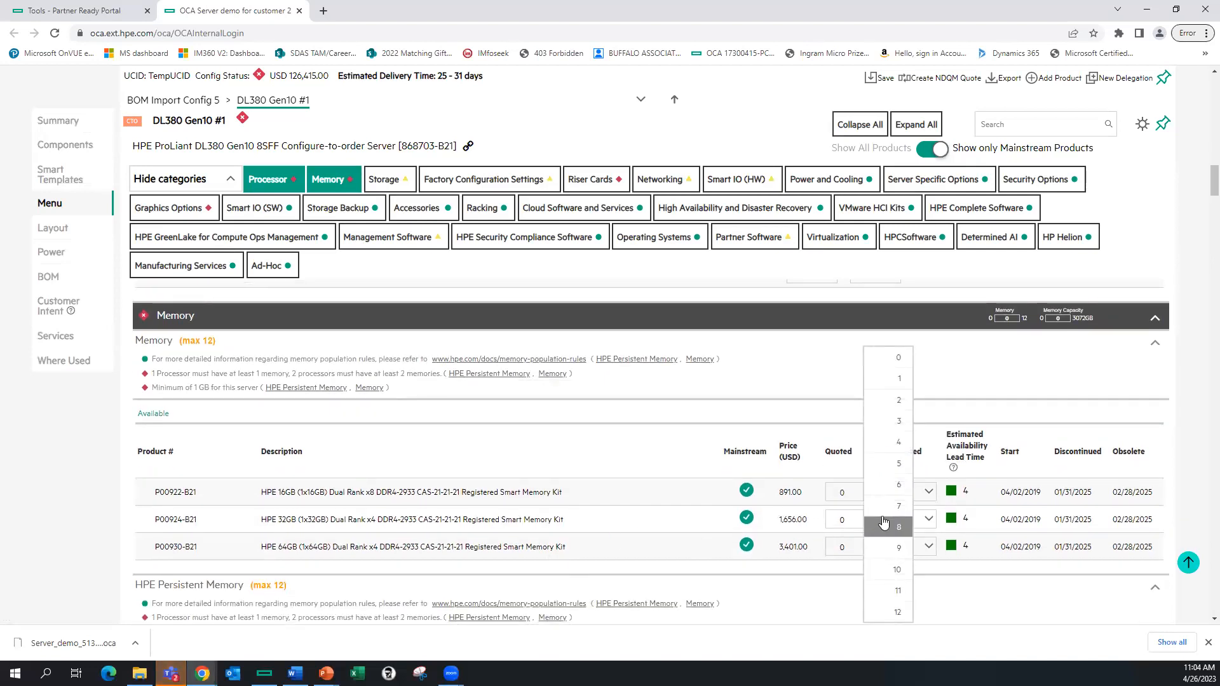
left_click(884, 526)
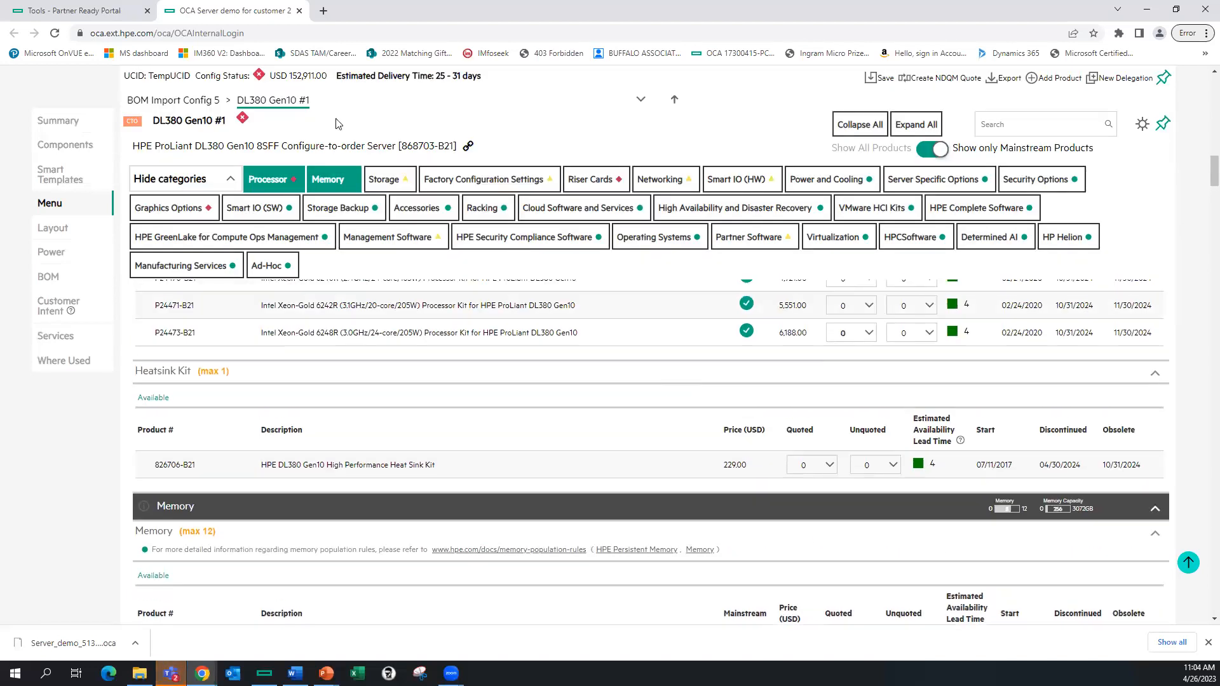
Add 1 quoted P02495-B21 Xeon-Silver 4216 processor kit as the additional processor of DL380 Gen10 #1.
left_click(280, 189)
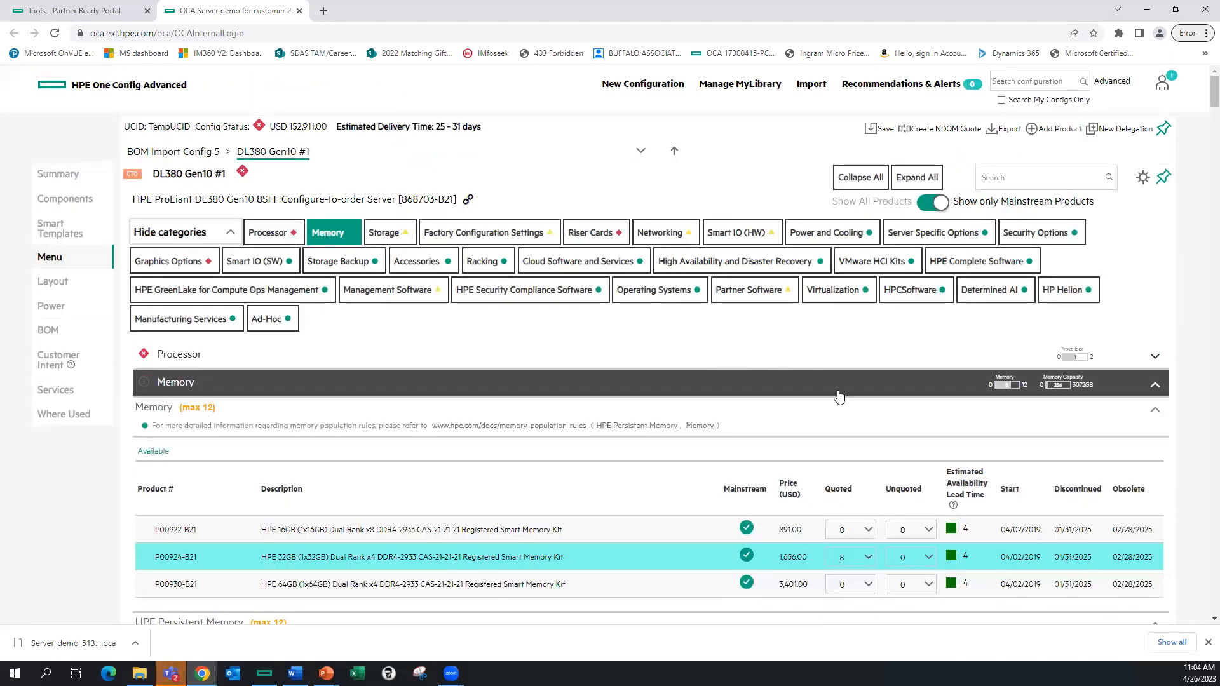
scroll(839, 396, "down", 4)
scroll(839, 395, "up", 5)
left_click(267, 232)
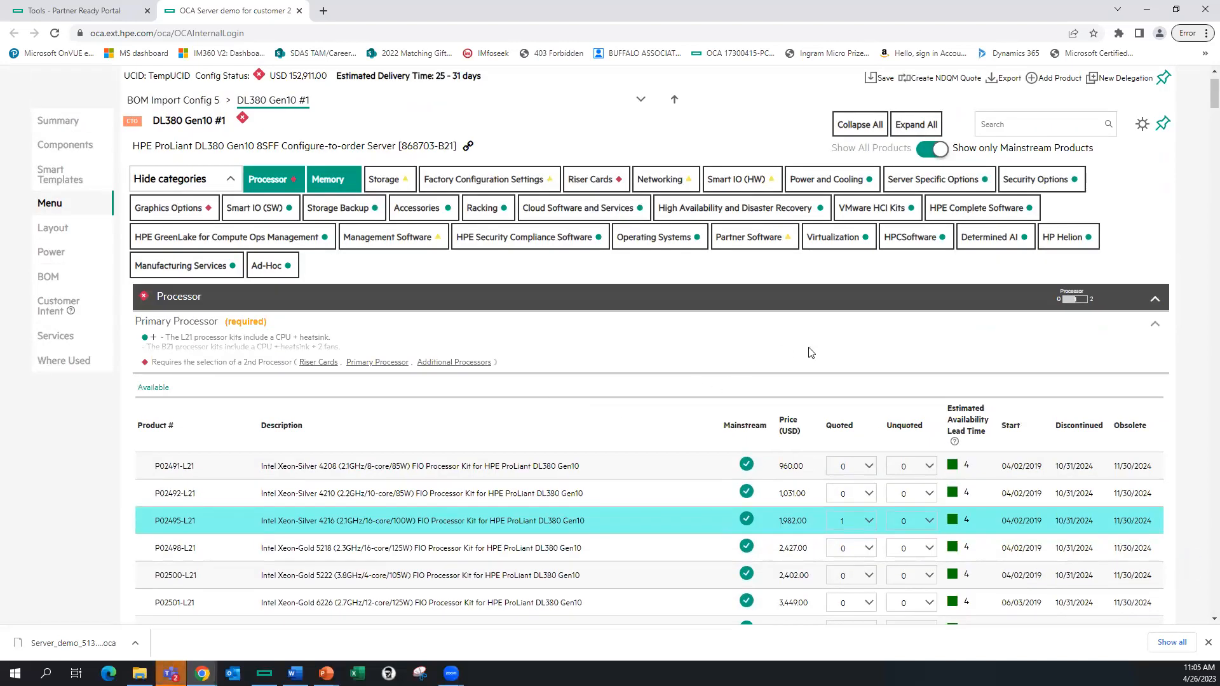
scroll(810, 352, "down", 8)
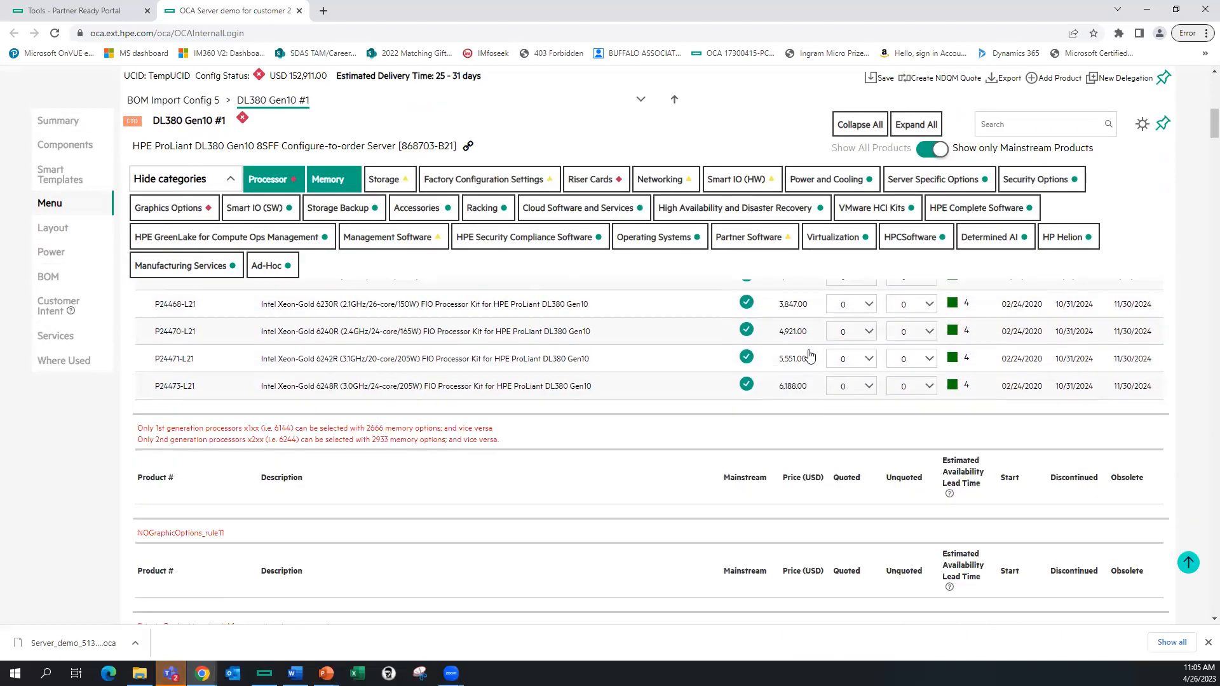
scroll(810, 353, "down", 10)
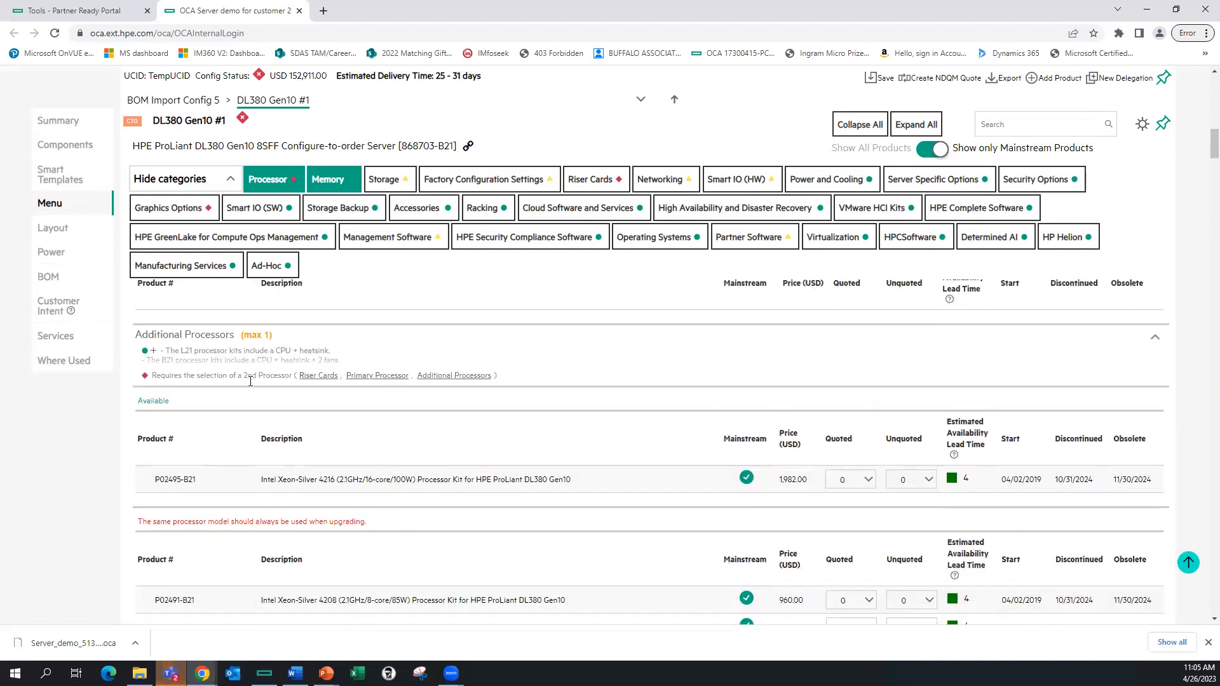
left_click(869, 480)
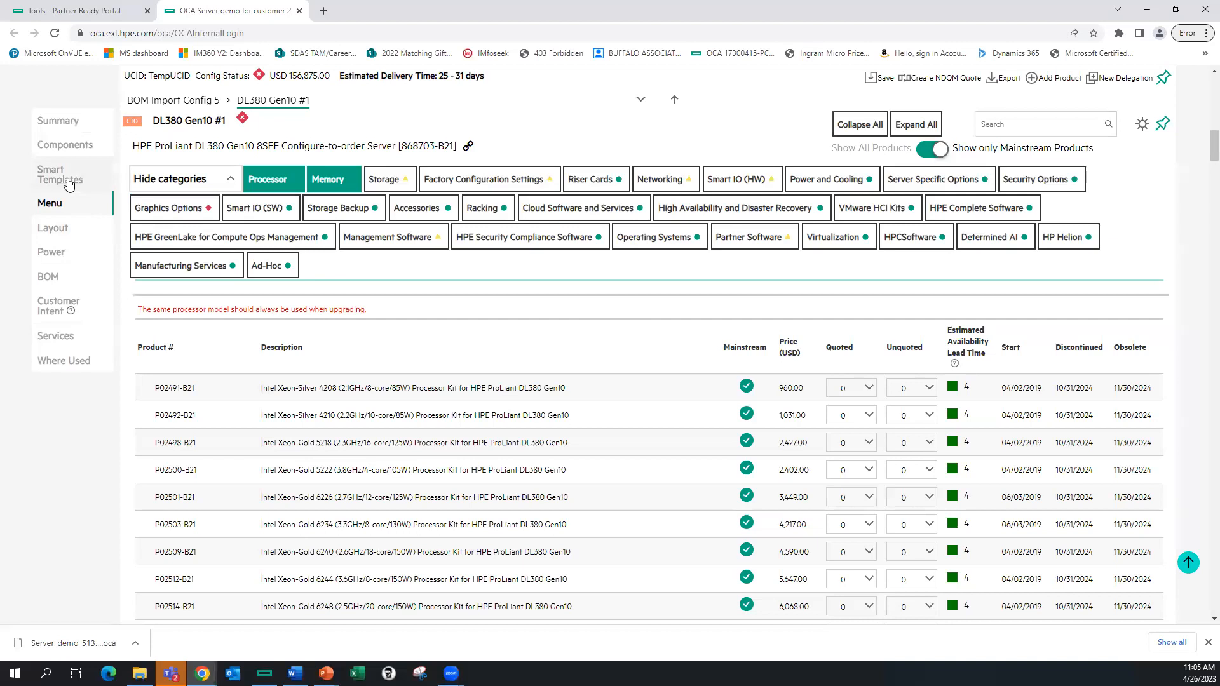
Rerun the CLIC check on the full BOM of BOM Import Config 5 and read the advice for products 868703-B21 and Q0V80A.
left_click(62, 278)
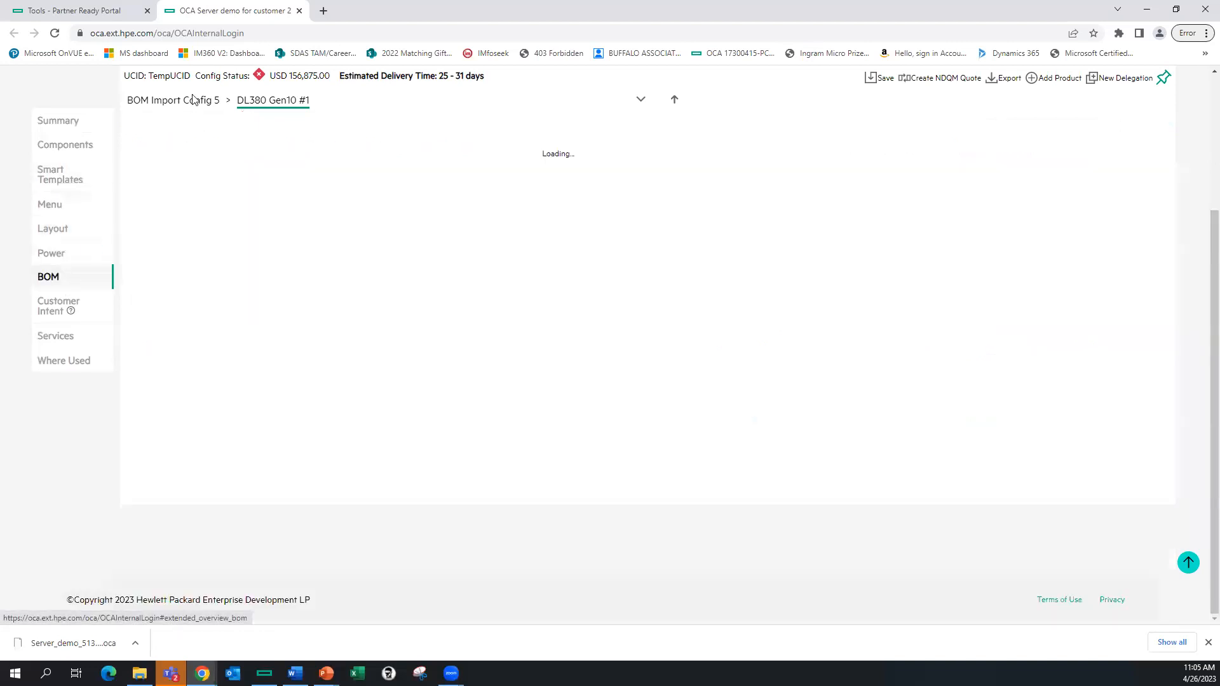
left_click(184, 152)
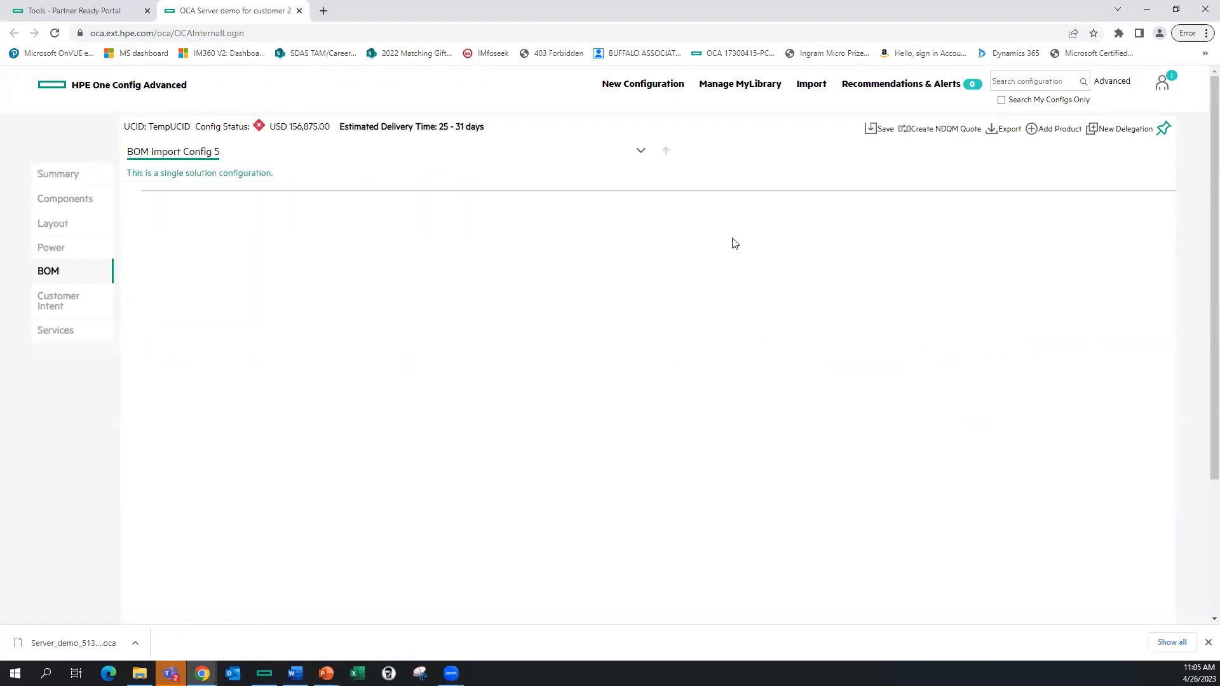
left_click(1045, 290)
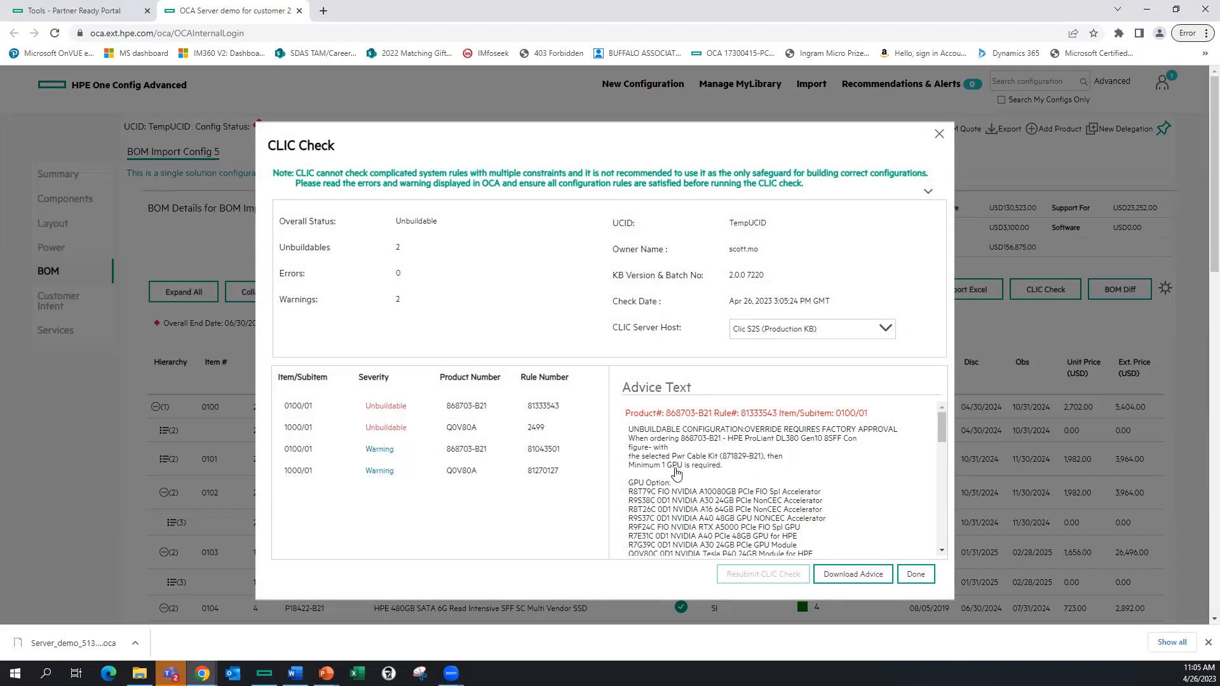
scroll(695, 483, "down", 5)
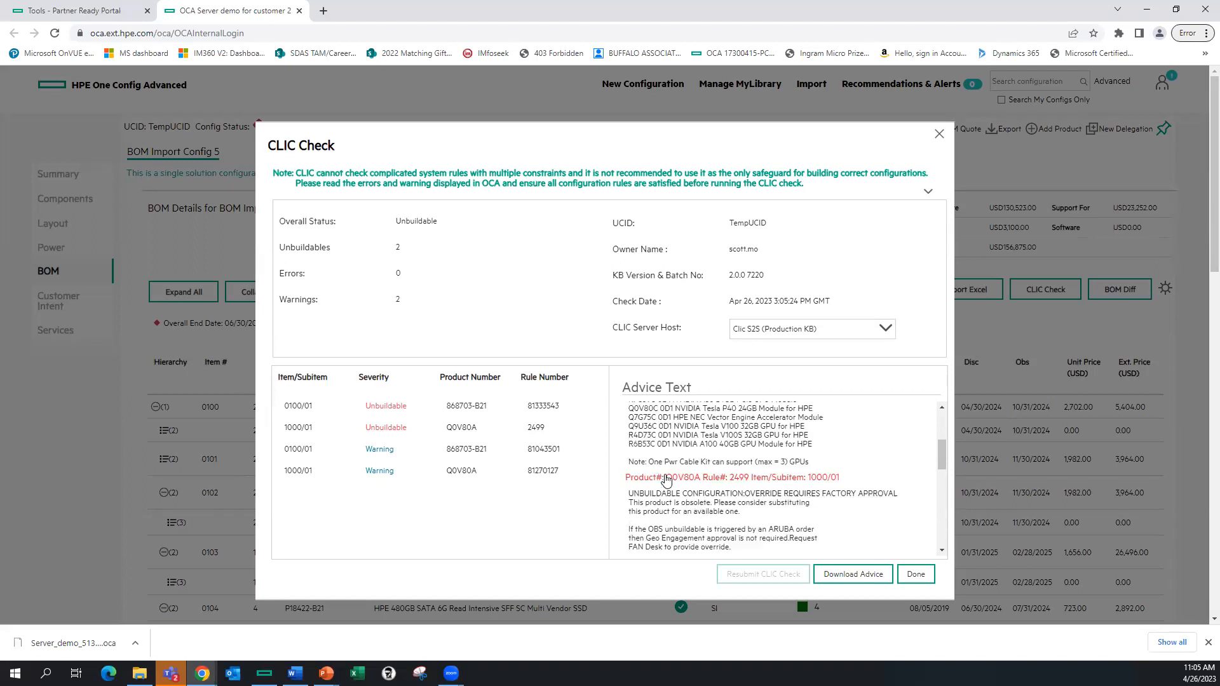
scroll(667, 481, "up", 4)
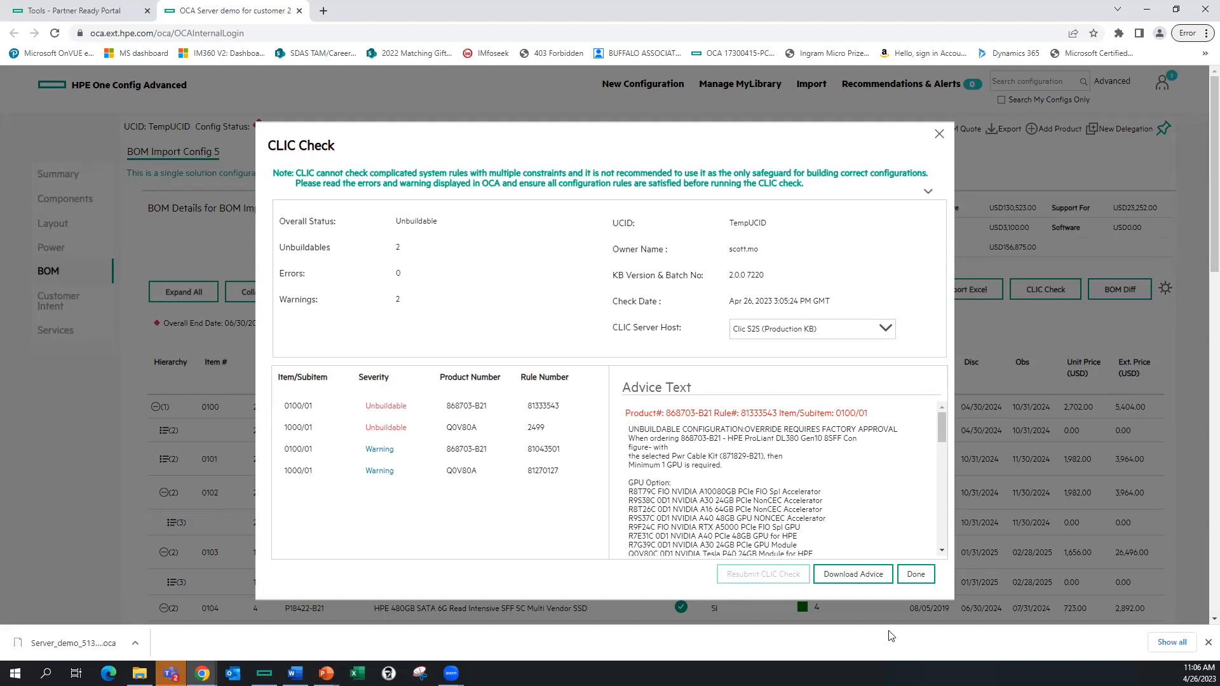
left_click(917, 575)
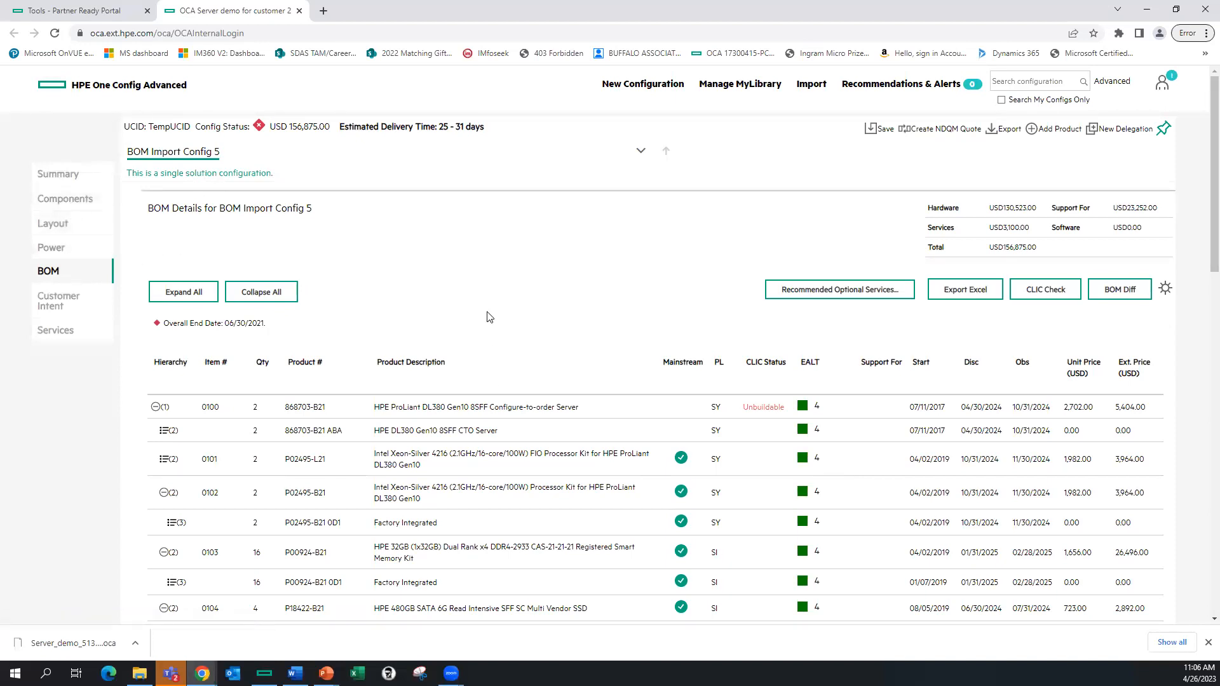
Add 1 quoted 389692-B21 HPE Customer Defined RAID Setting Service to the storage RAID settings of DL380 Gen10 #1.
left_click(73, 206)
left_click(235, 281)
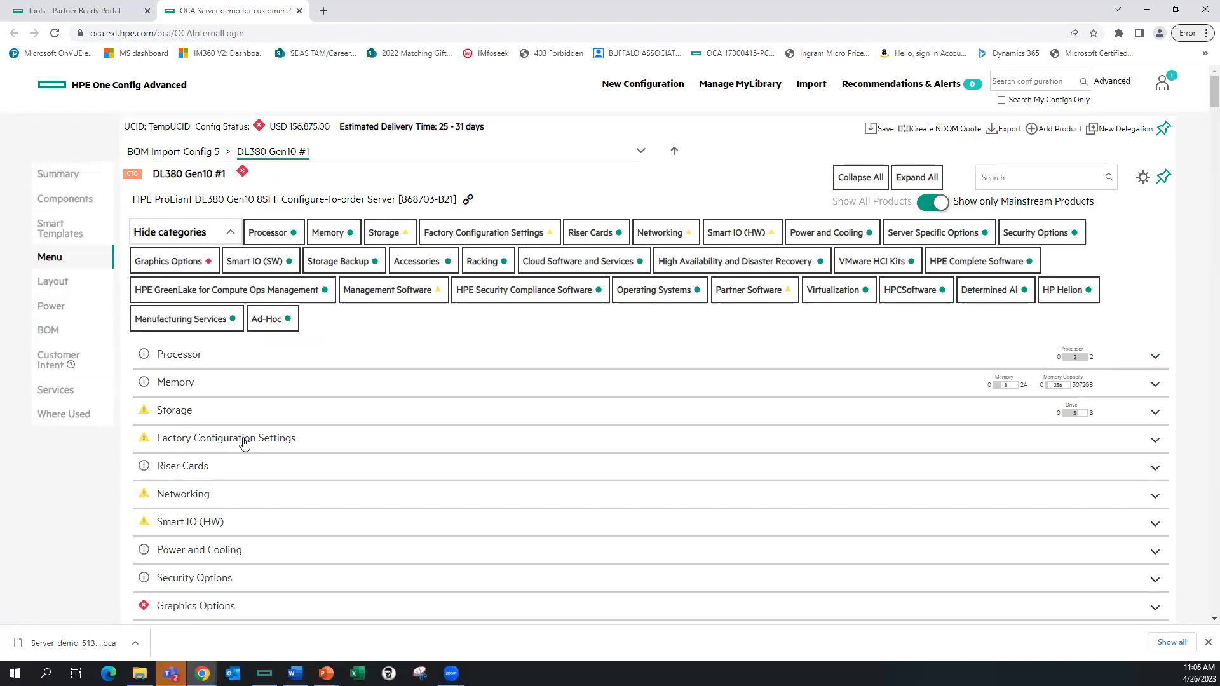
scroll(242, 448, "down", 2)
scroll(242, 448, "down", 2)
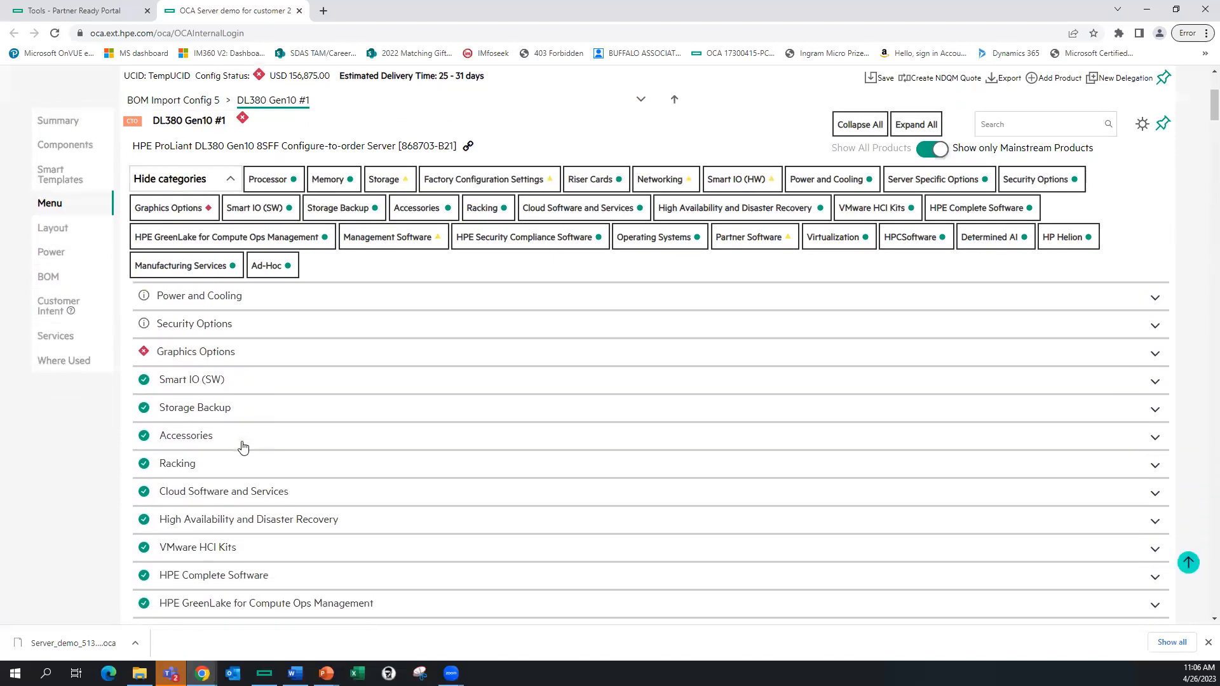
scroll(304, 419, "up", 3)
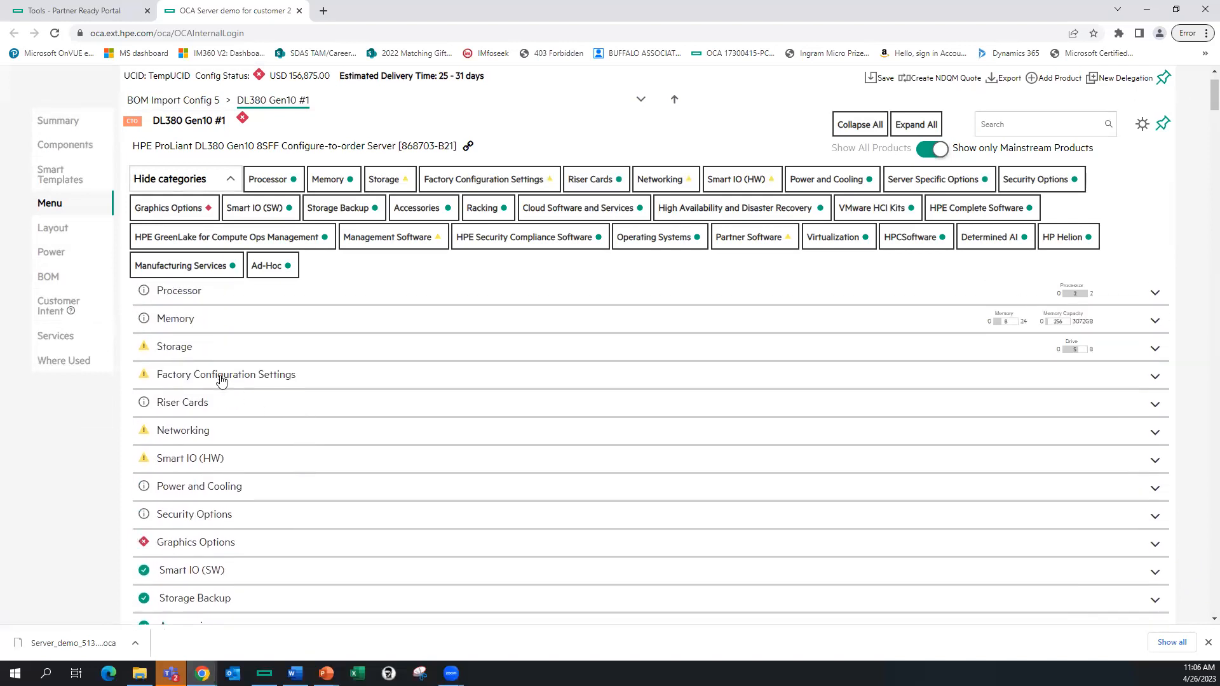
left_click(176, 354)
scroll(363, 394, "down", 3)
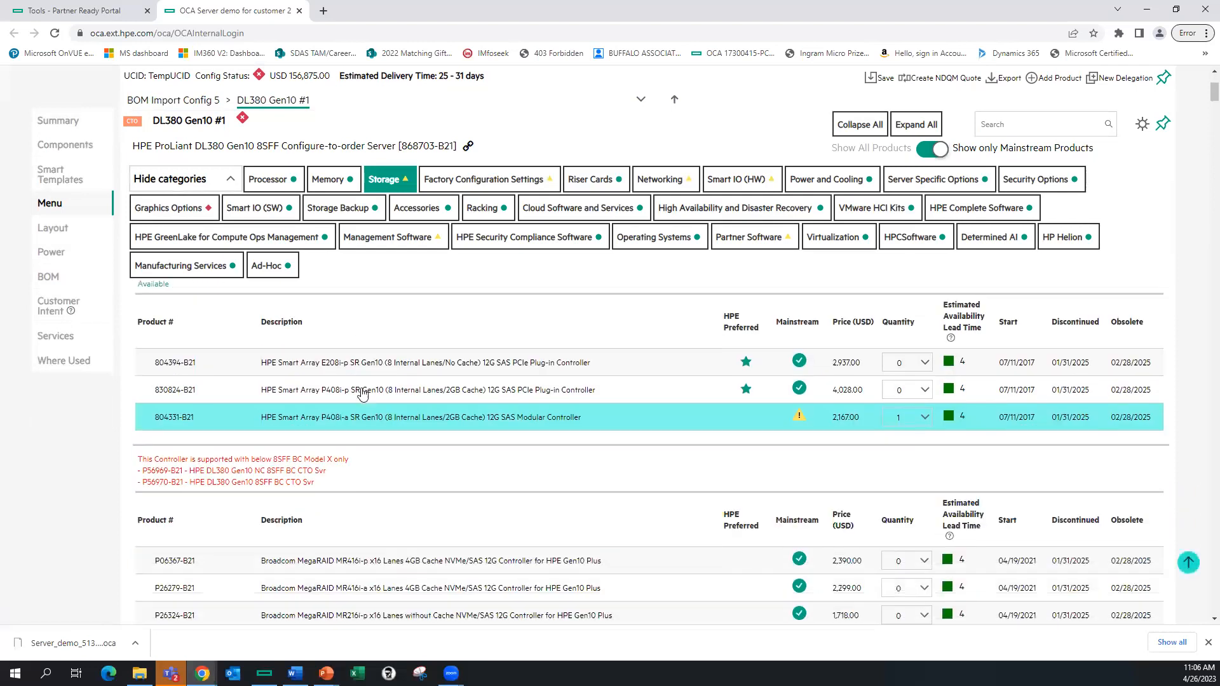
scroll(363, 394, "down", 5)
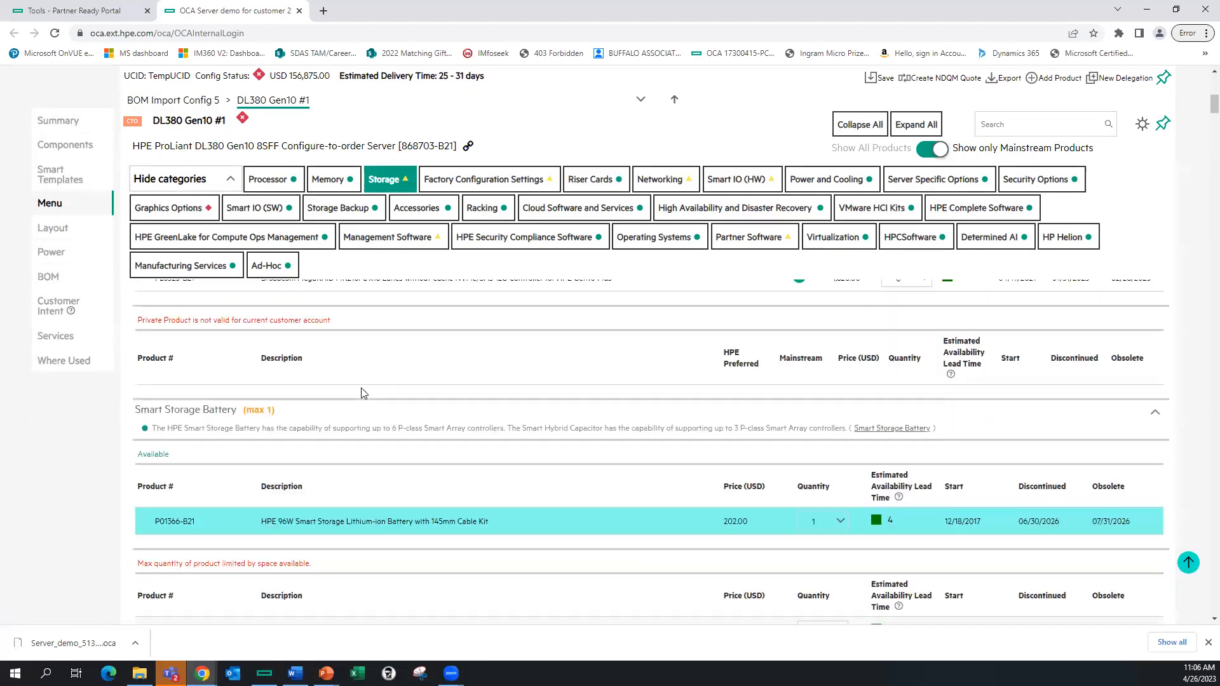
scroll(363, 393, "down", 3)
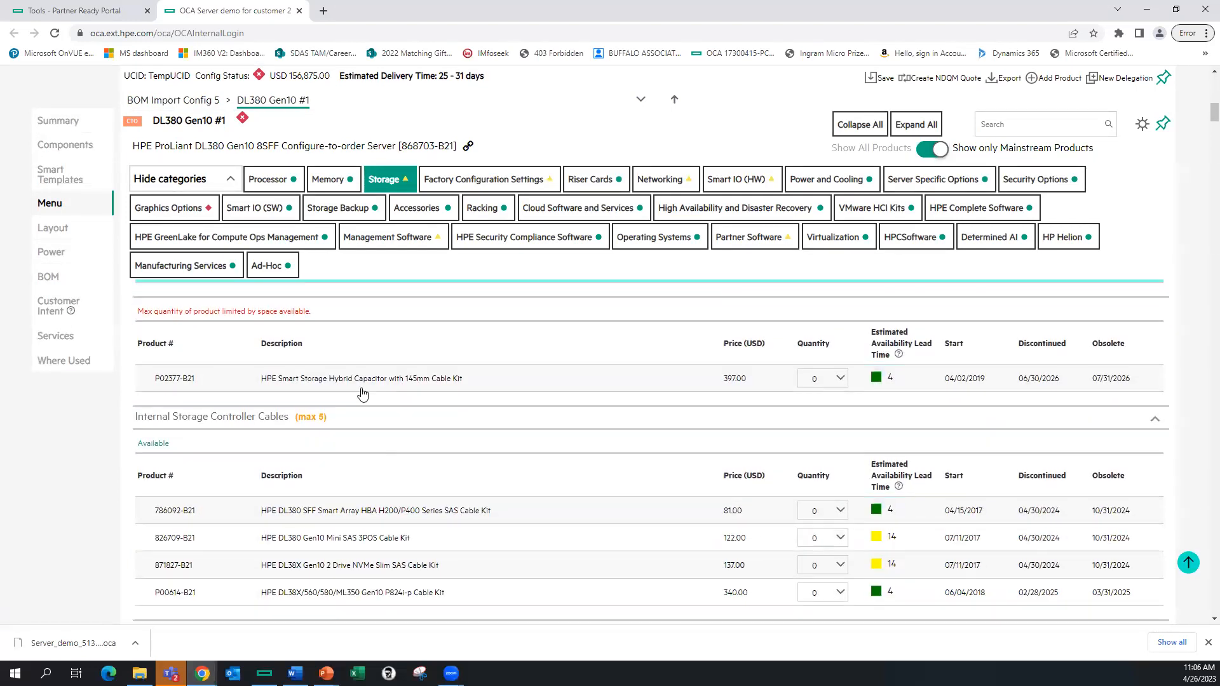
scroll(363, 394, "down", 3)
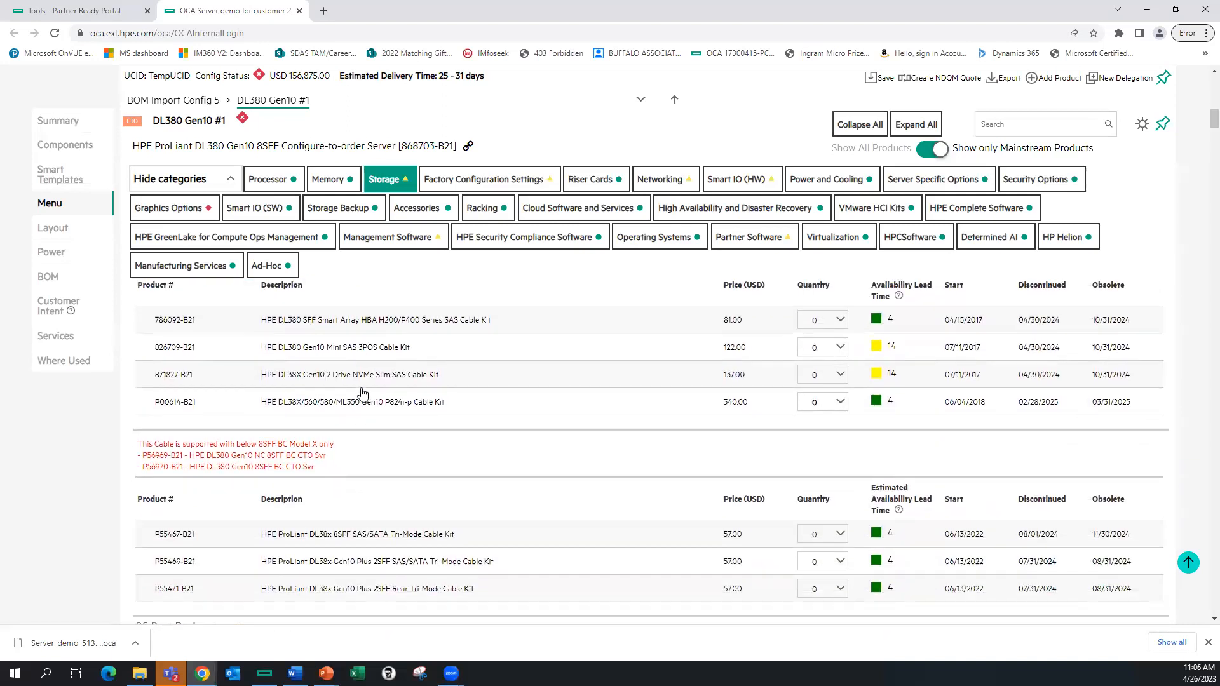
scroll(363, 394, "down", 6)
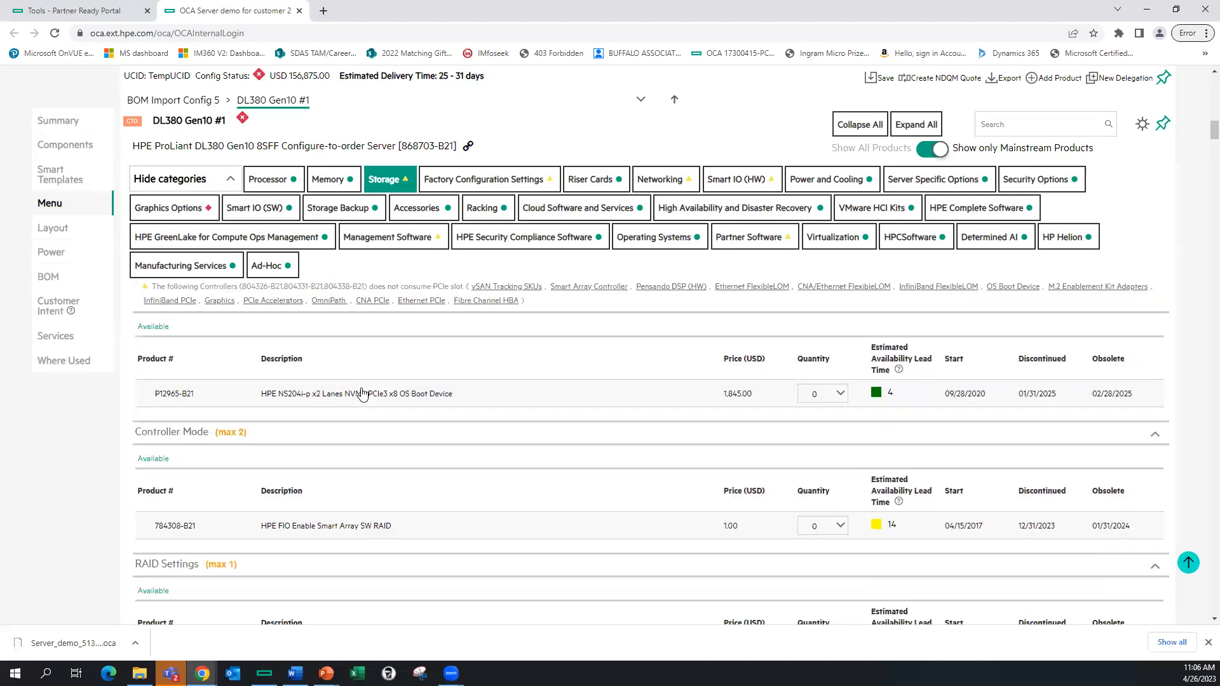
scroll(363, 394, "down", 2)
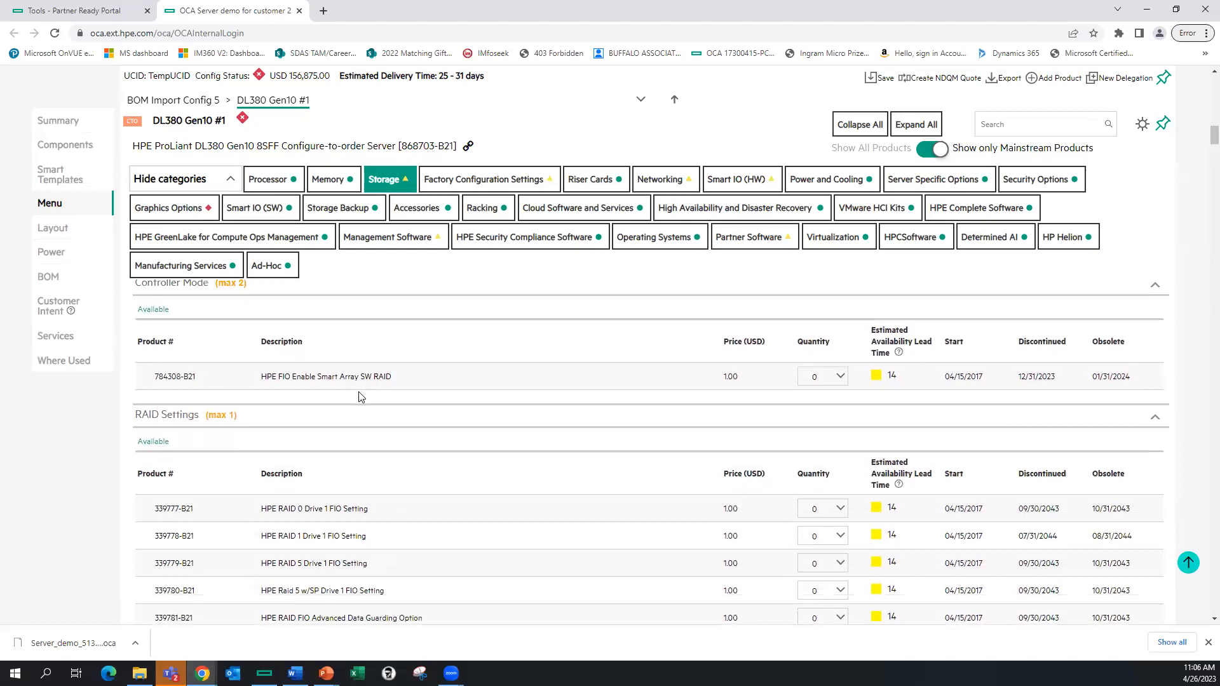
scroll(361, 392, "down", 2)
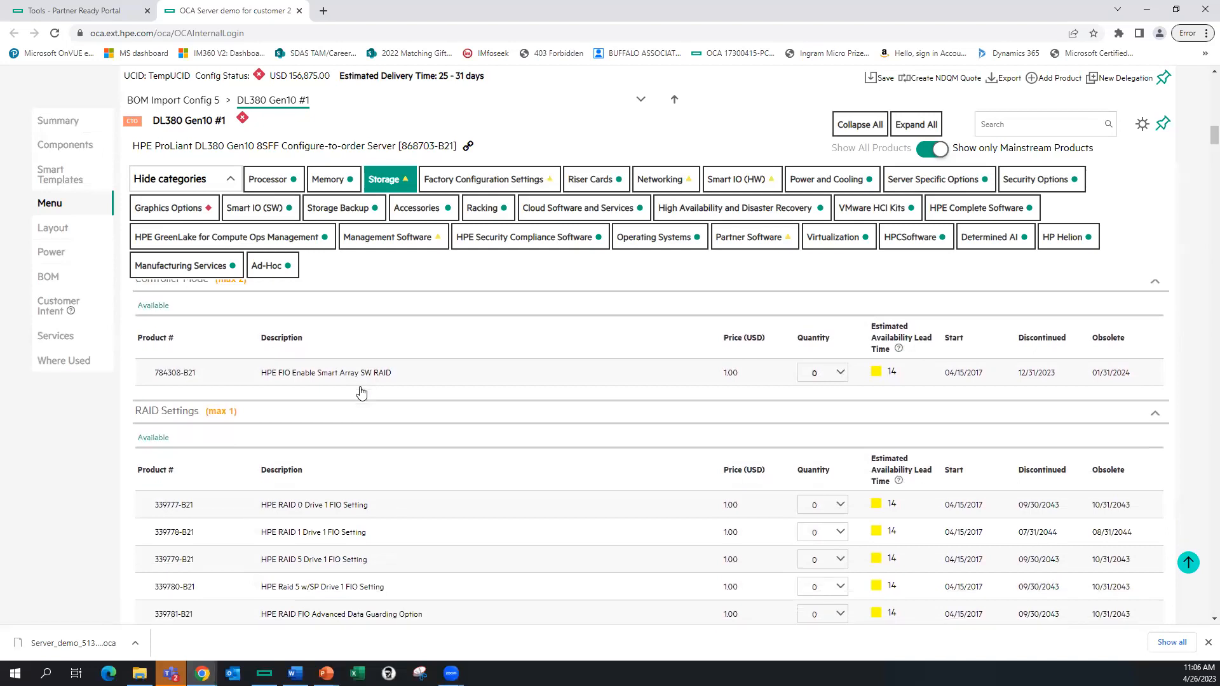
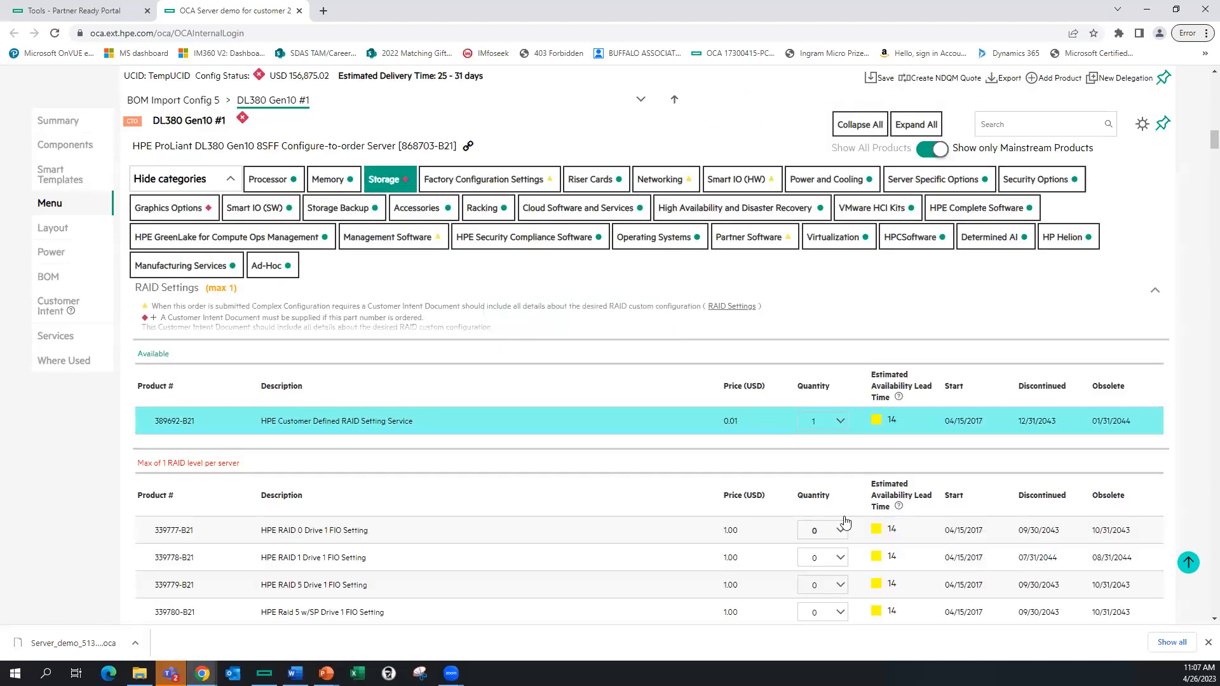
Run another CLIC check on the full BOM of BOM Import Config 5 and read the advice for rule 81302626.
left_click(186, 100)
left_click(48, 271)
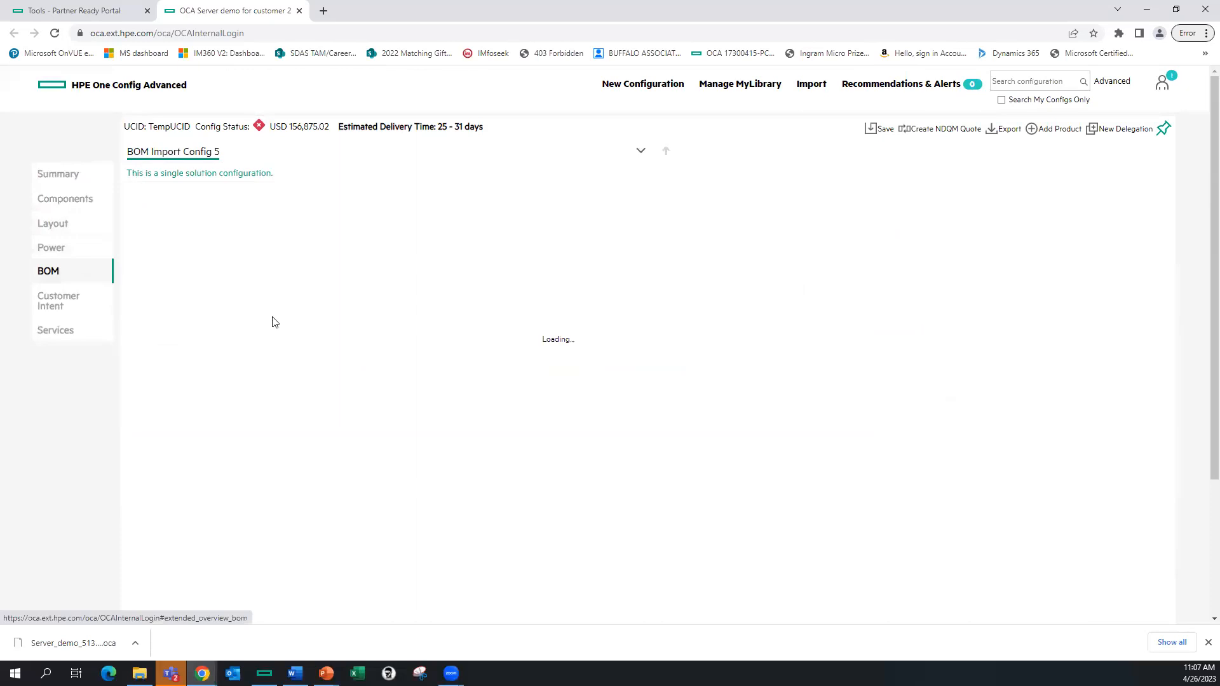
left_click(1038, 291)
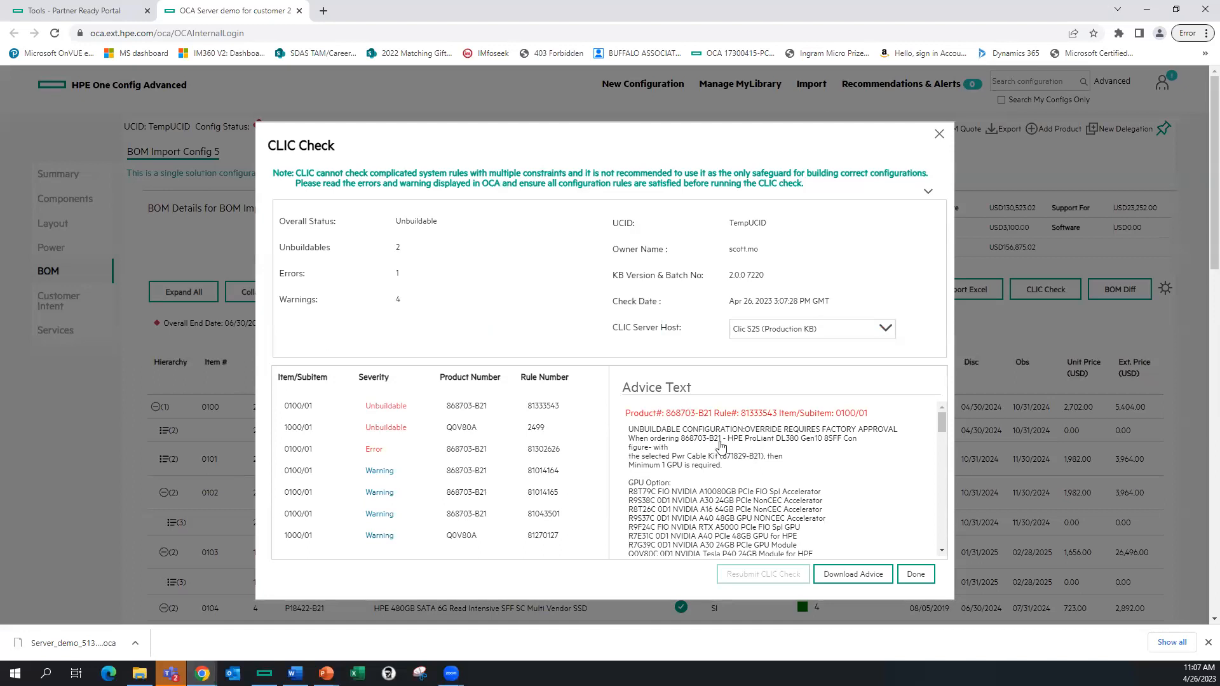
scroll(723, 449, "down", 5)
scroll(720, 446, "down", 5)
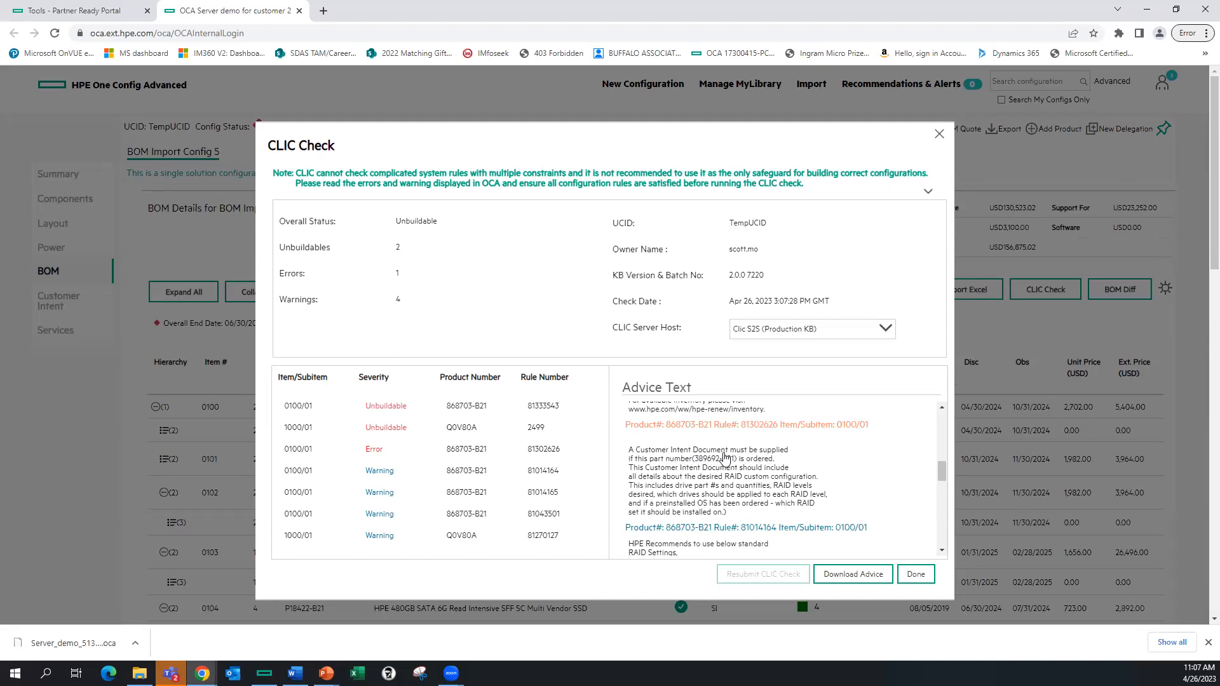
left_click(915, 573)
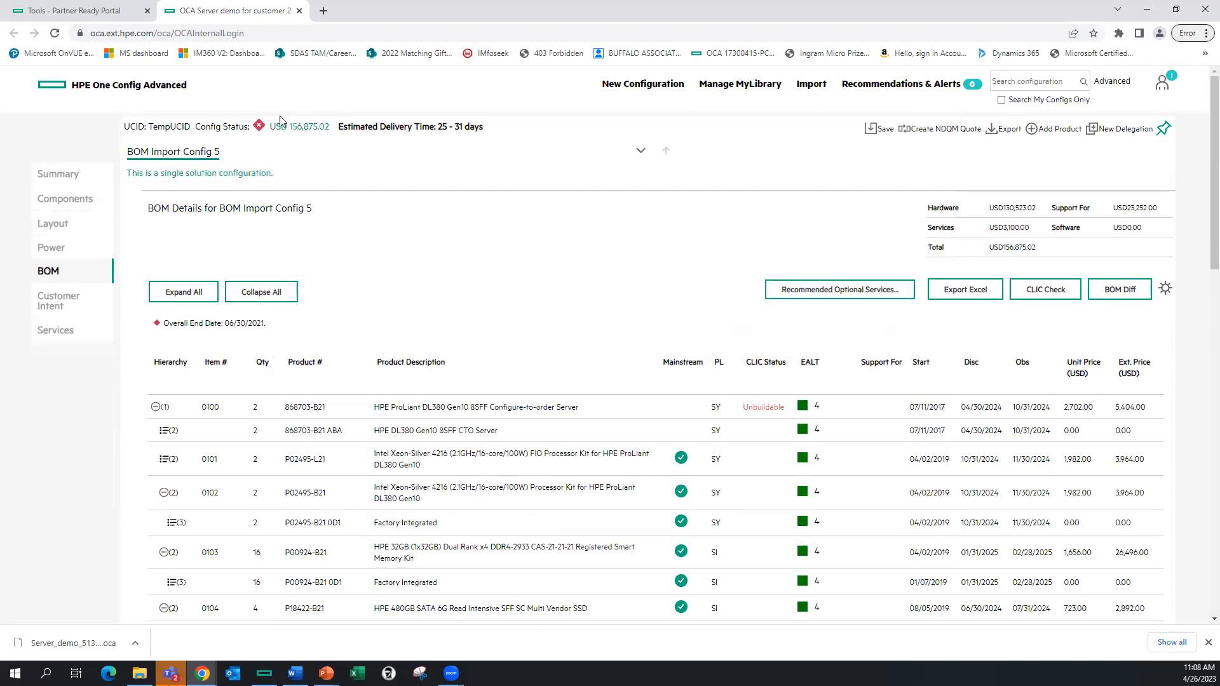
Enter the customer intent RAID note "2 small capacity drives in RAID 1 for OS, the three larger drives in a RAID 5 for apps and data.".
left_click(77, 203)
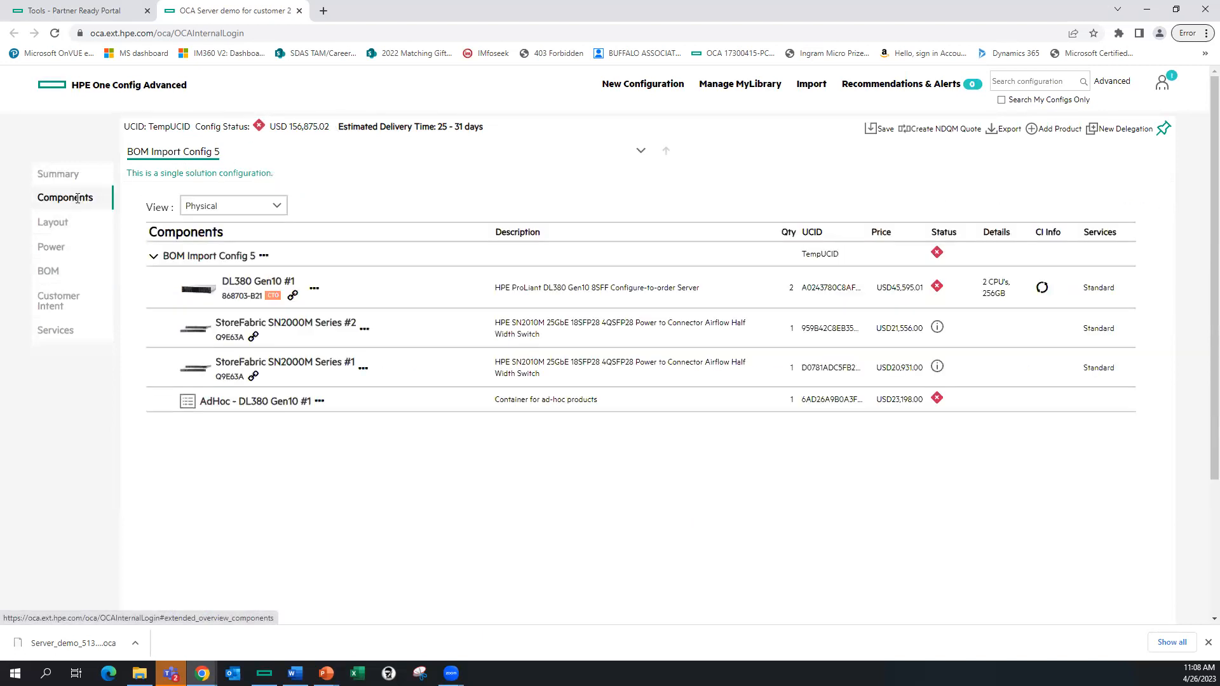
left_click(253, 283)
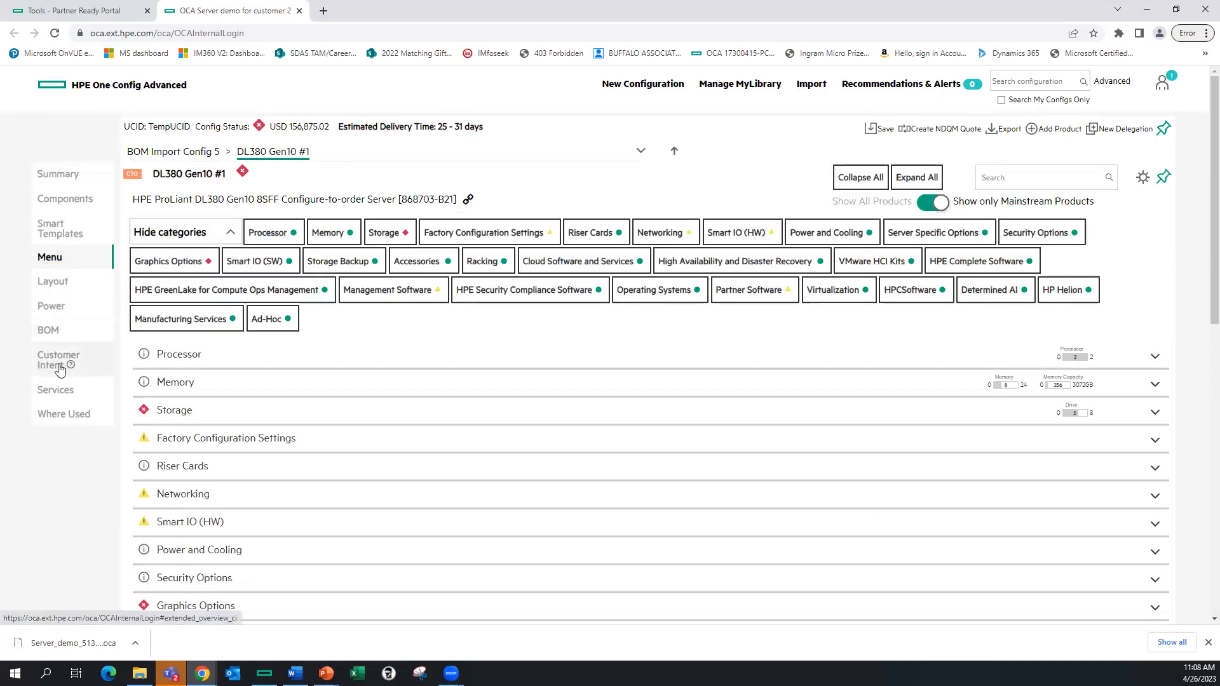
left_click(60, 365)
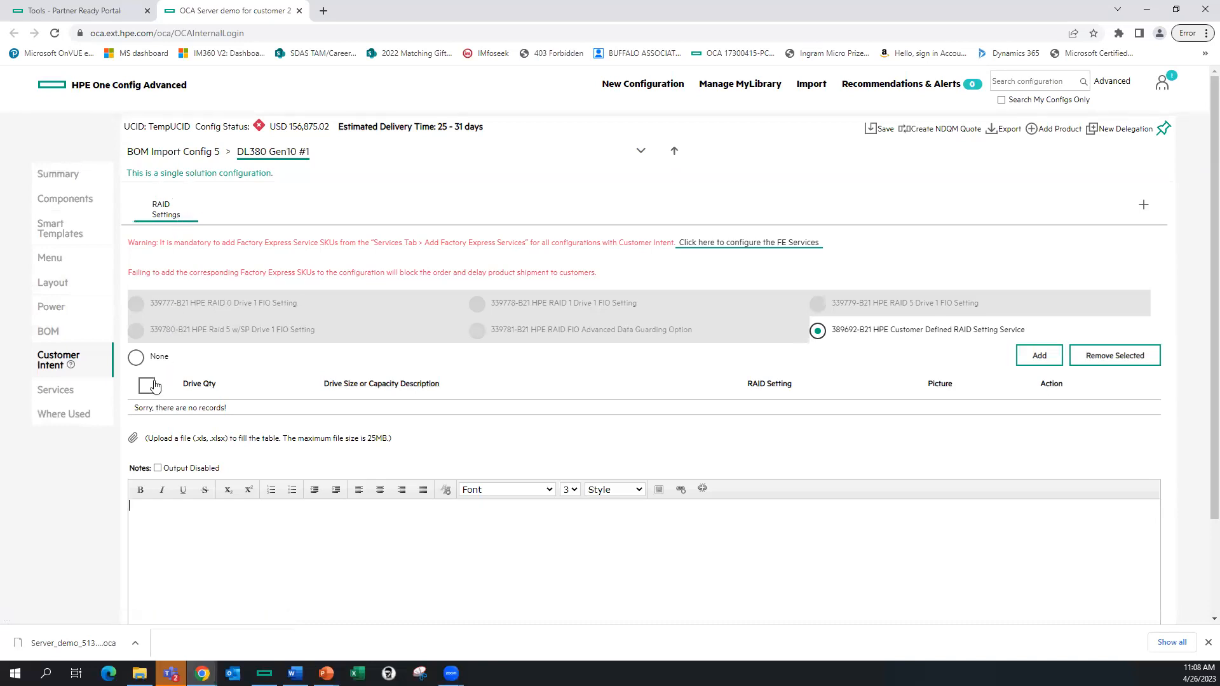
left_click(184, 513)
type("2 small capacity drives in RAID 1 for OS, th")
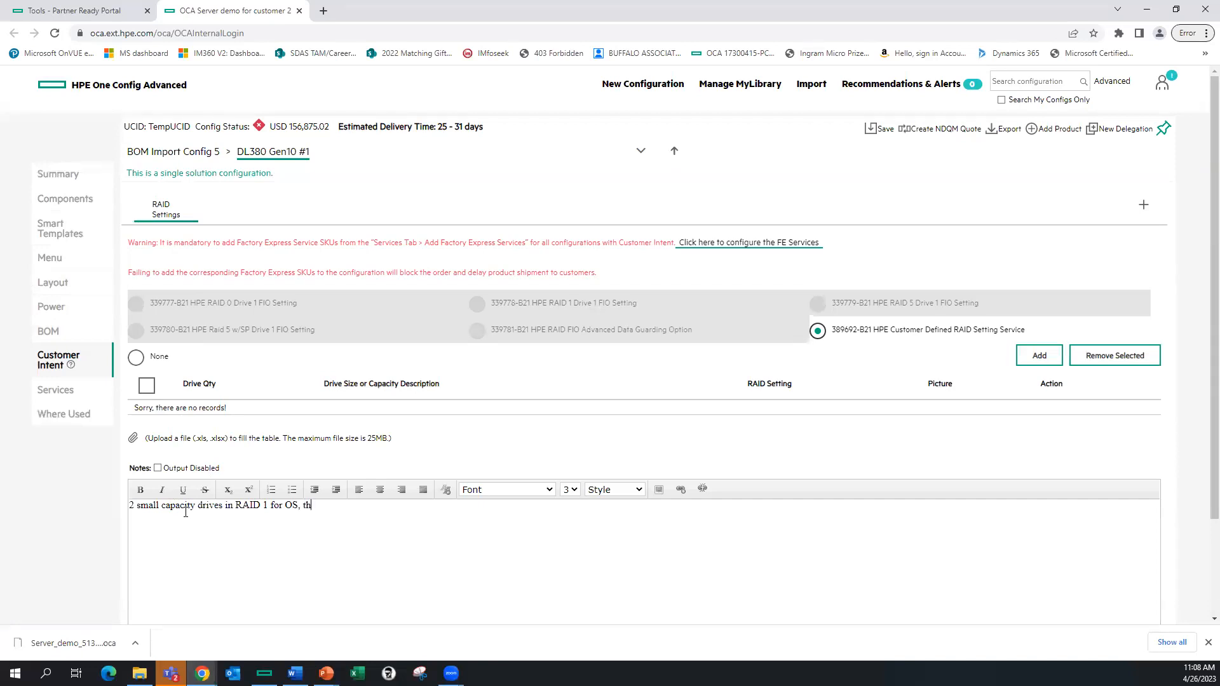
type("e three larger dr")
type("ib")
type("es in a RAD")
type("D 5 ")
type("for apps and")
type(" data.")
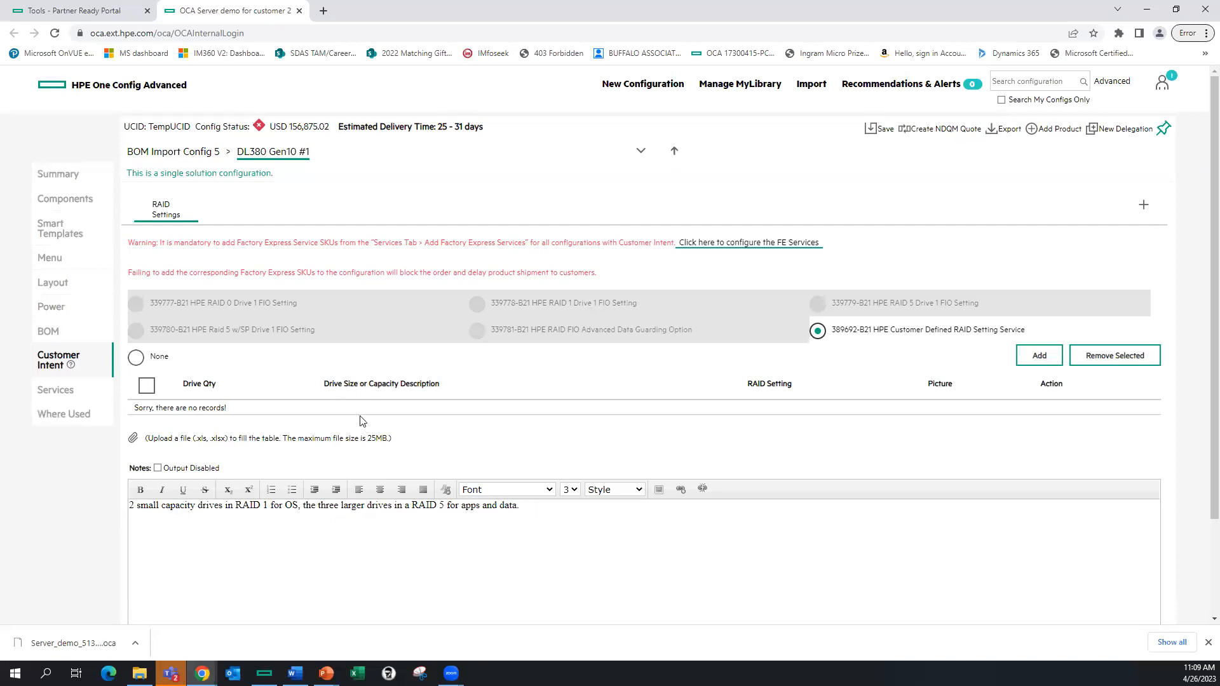
scroll(362, 416, "down", 3)
scroll(773, 337, "up", 3)
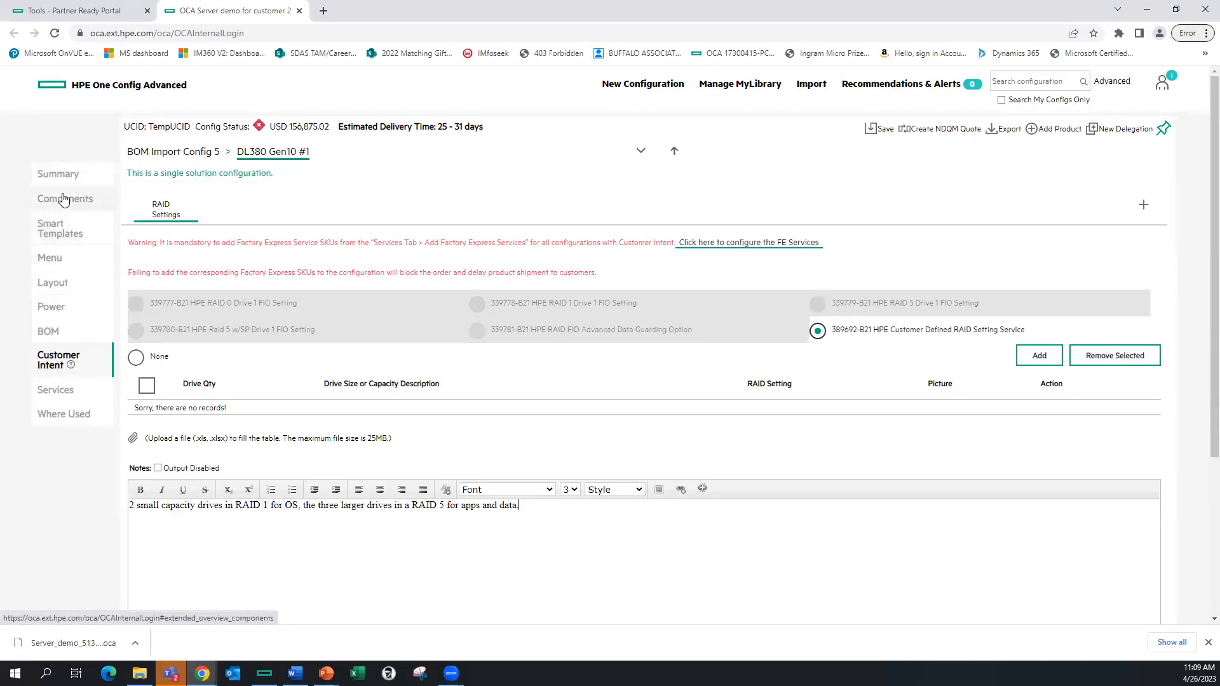
Try to save BOM Import Config 5 as "test config 3" in the Work-In-Progress state with its errors acknowledged.
left_click(53, 232)
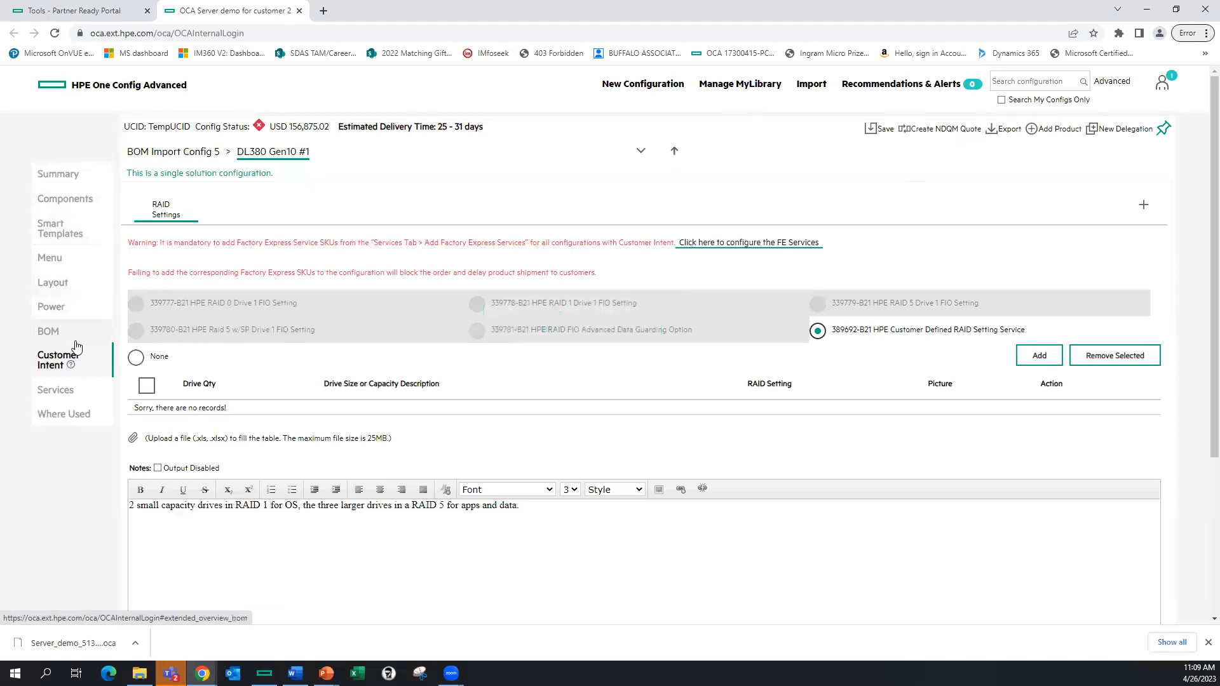
left_click(206, 152)
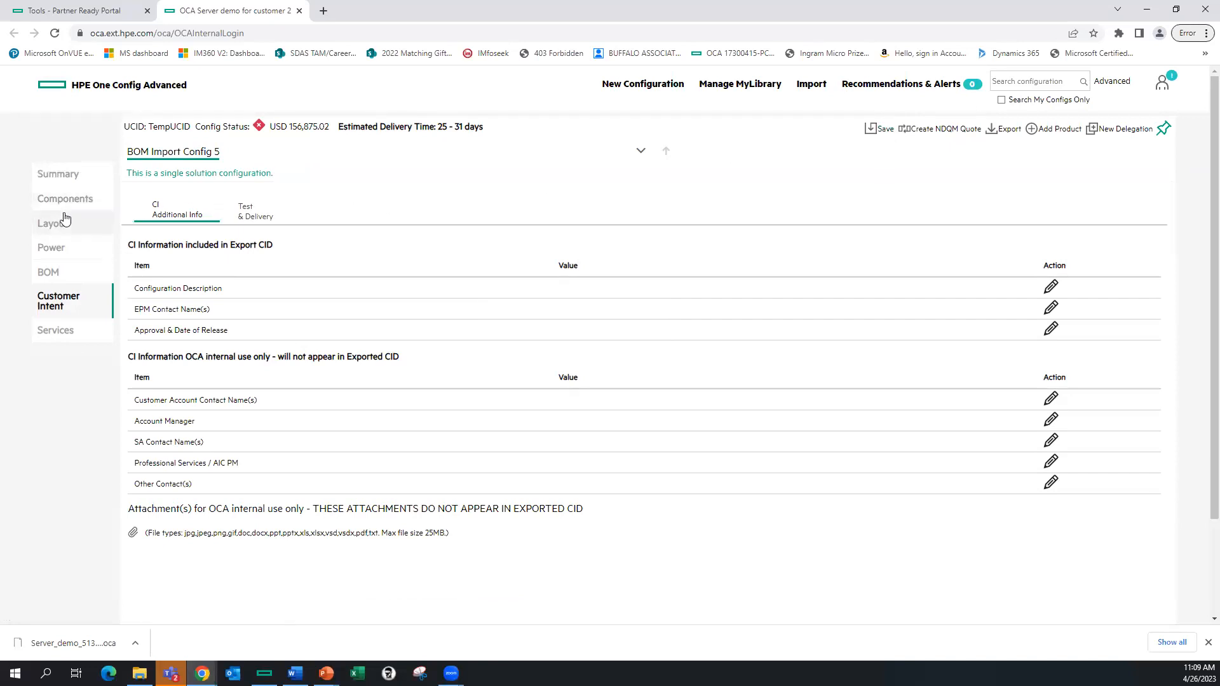
left_click(49, 272)
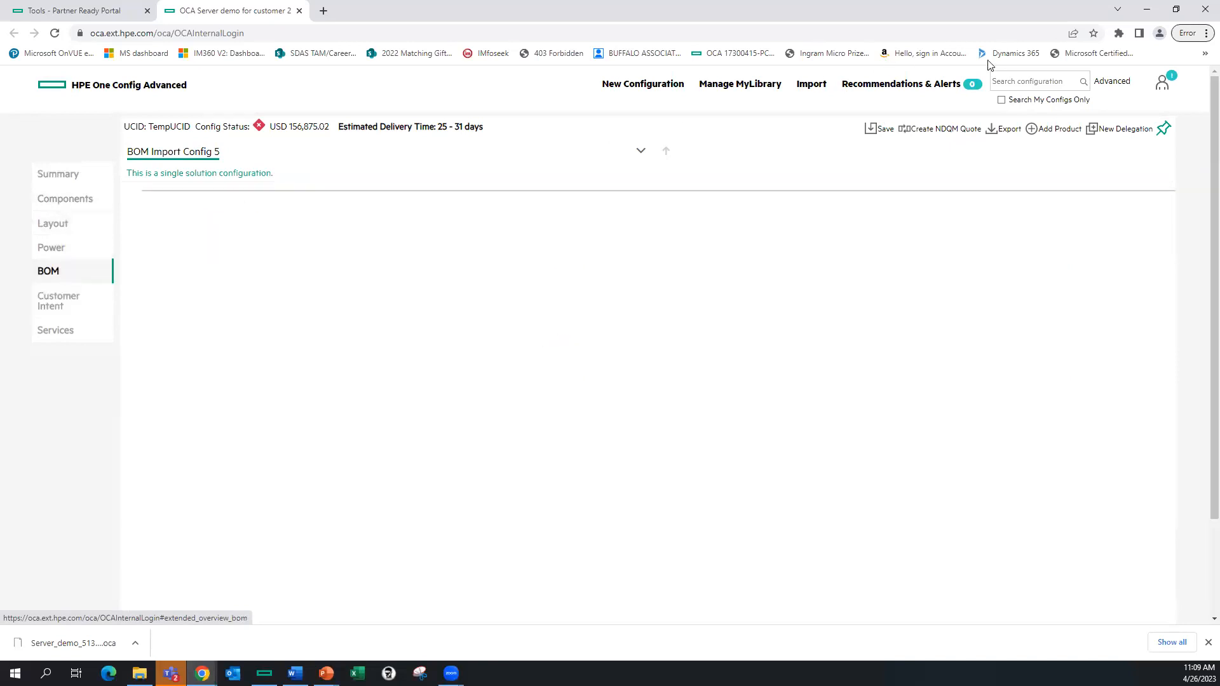
left_click(884, 131)
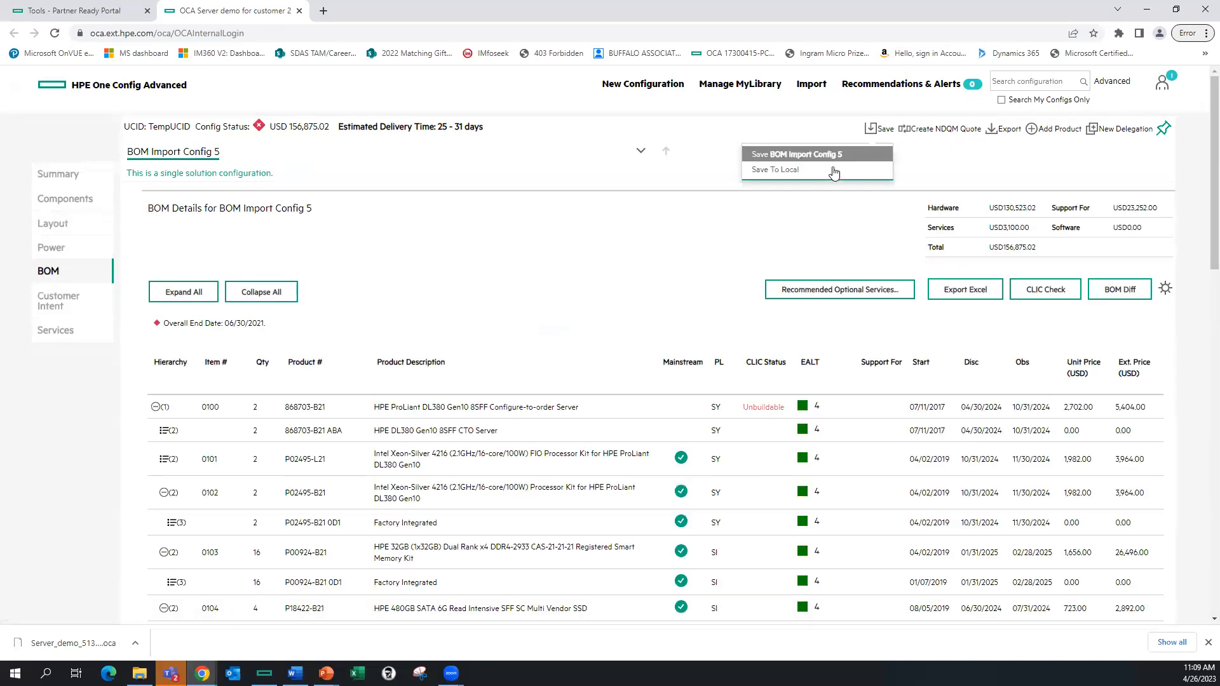
left_click(818, 158)
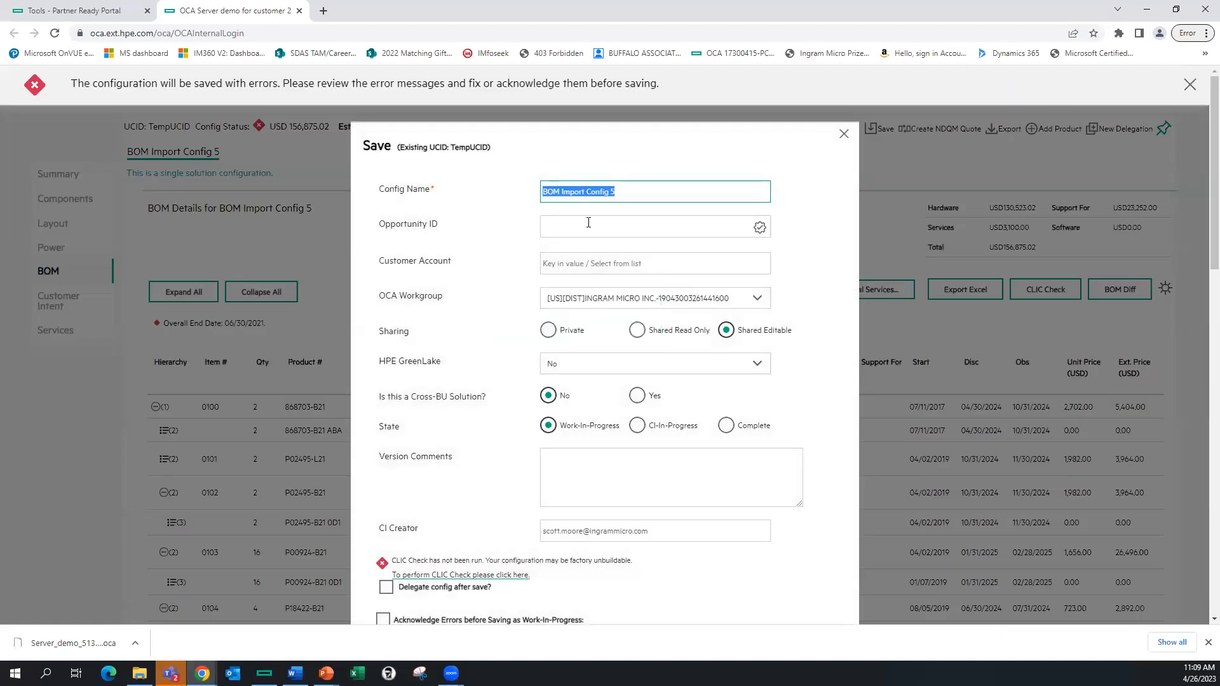
type("test c")
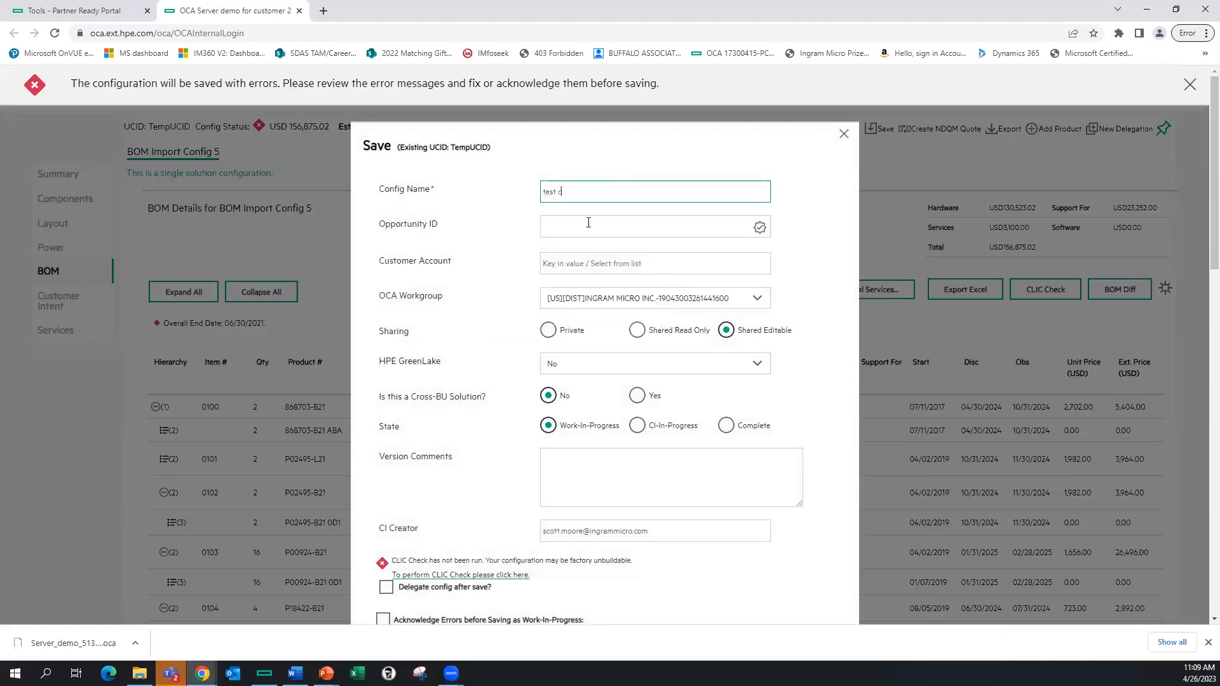
type("onfig 3")
scroll(590, 356, "down", 3)
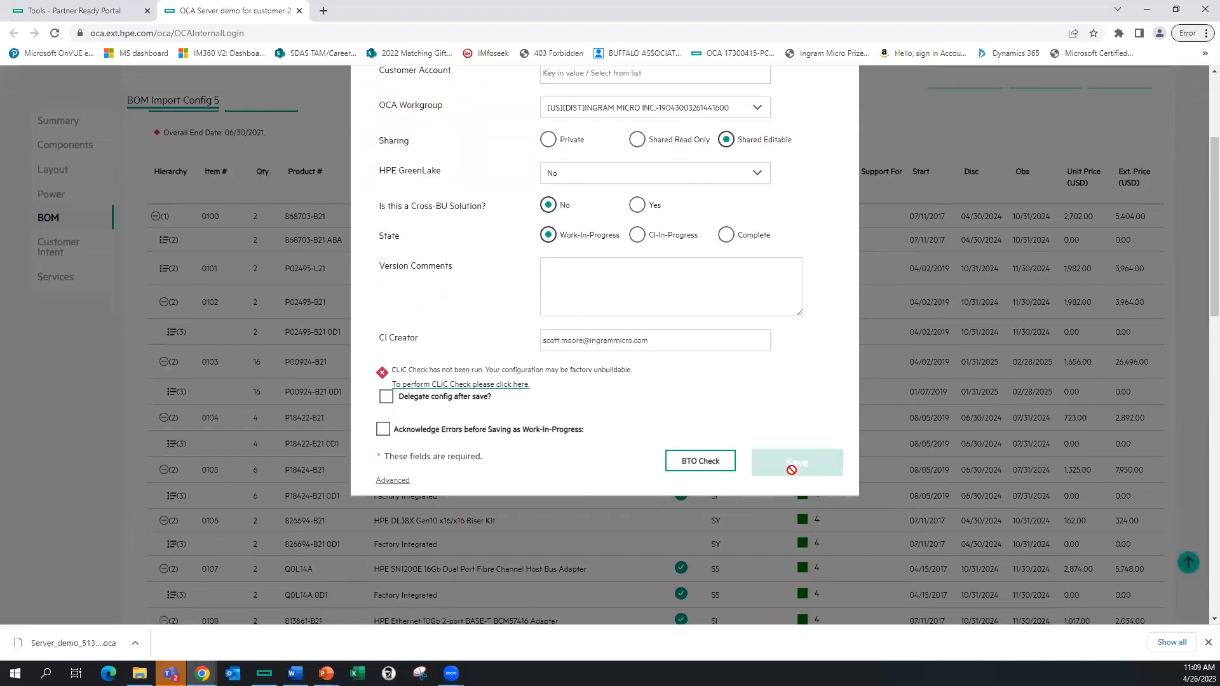
scroll(658, 405, "up", 3)
scroll(658, 406, "down", 2)
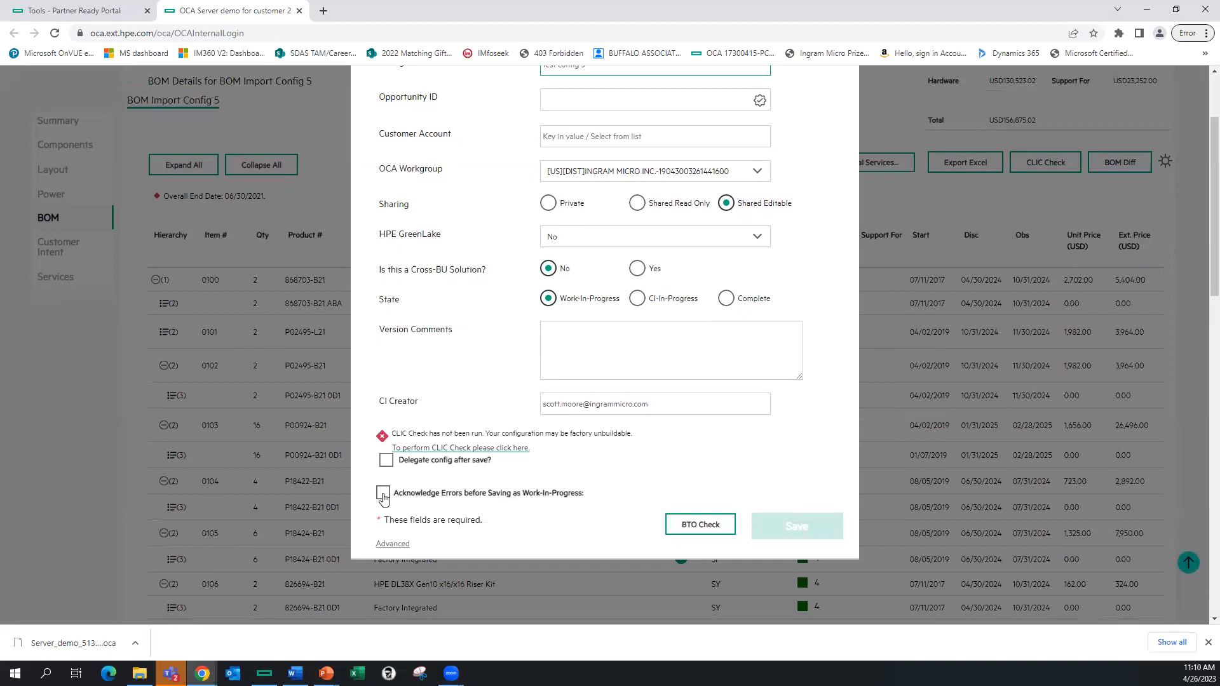
left_click(383, 494)
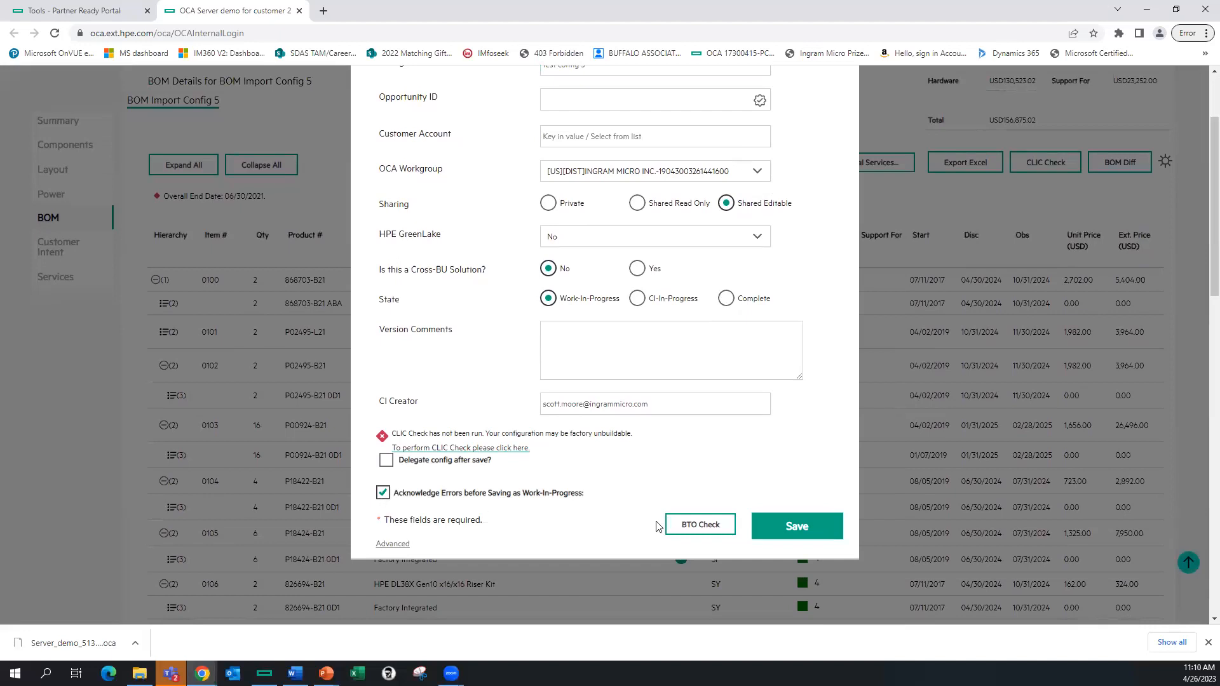
left_click(826, 525)
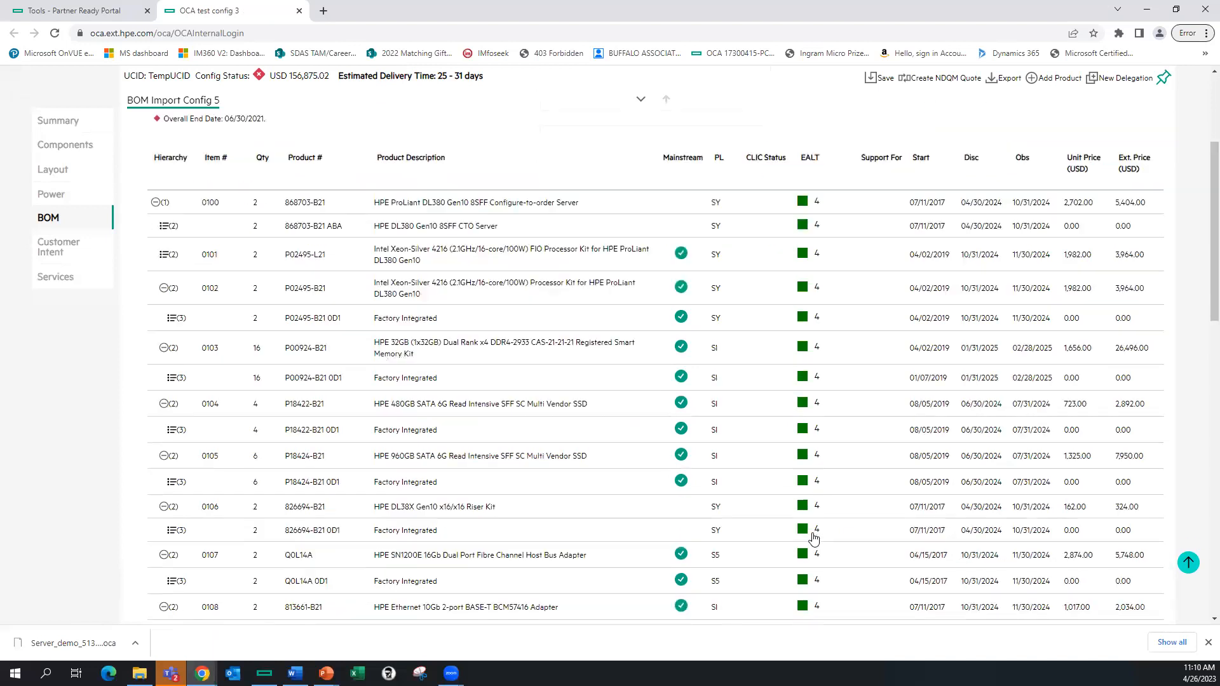
Look through the full BOM and the customer intent additional information of BOM Import Config 5.
scroll(817, 534, "down", 7)
scroll(675, 508, "up", 7)
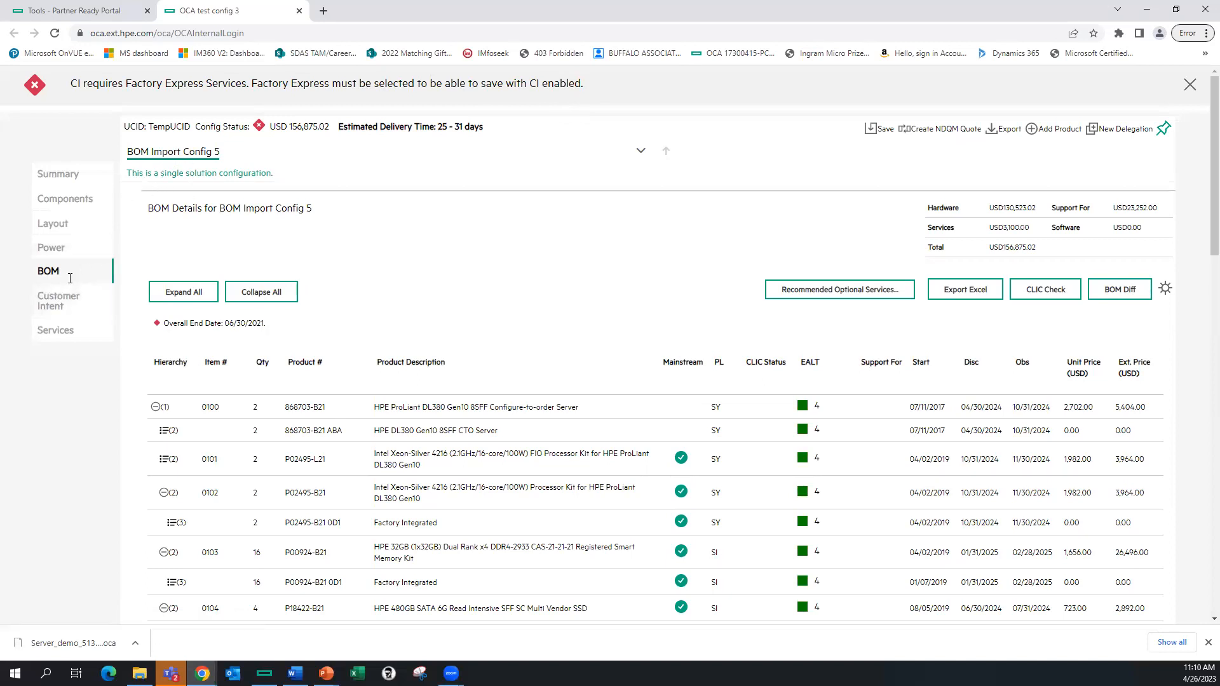
left_click(70, 309)
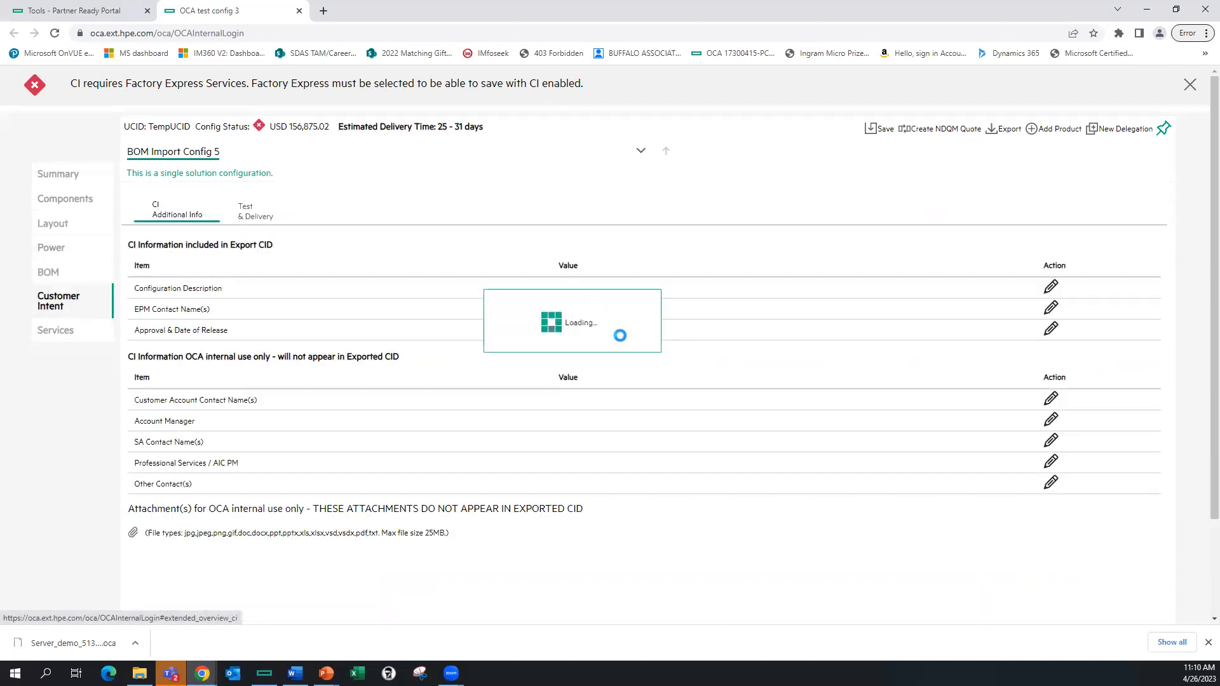
scroll(610, 394, "down", 3)
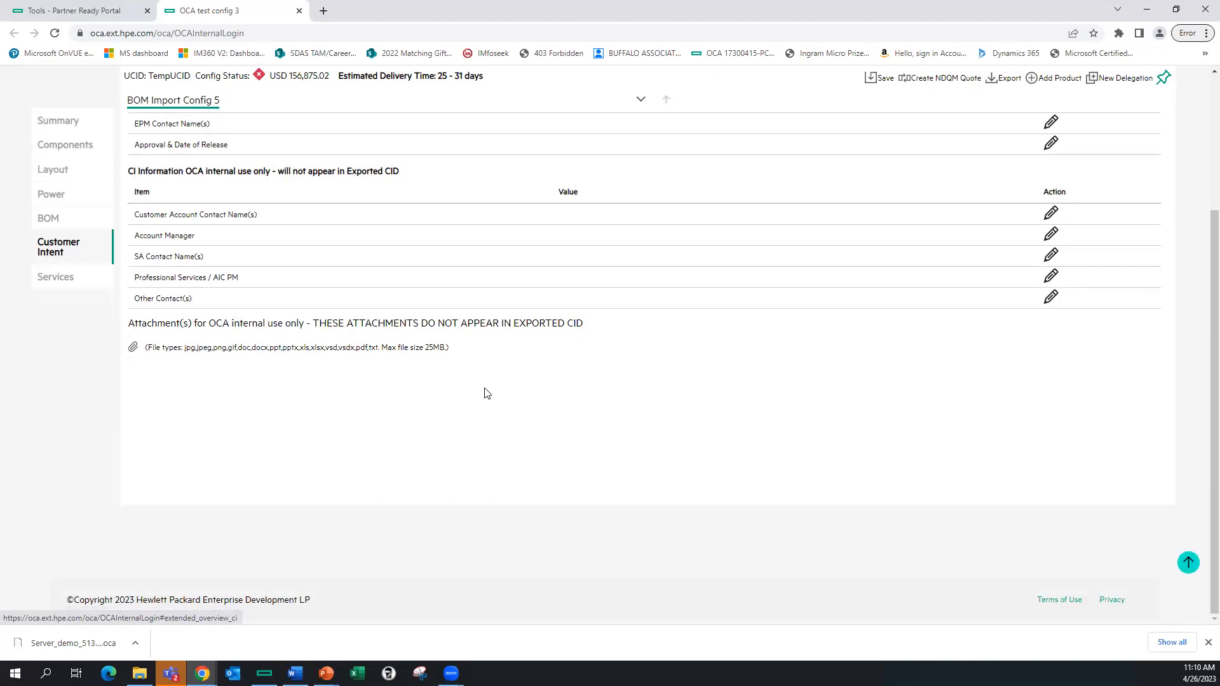
scroll(486, 390, "up", 3)
scroll(488, 389, "up", 1)
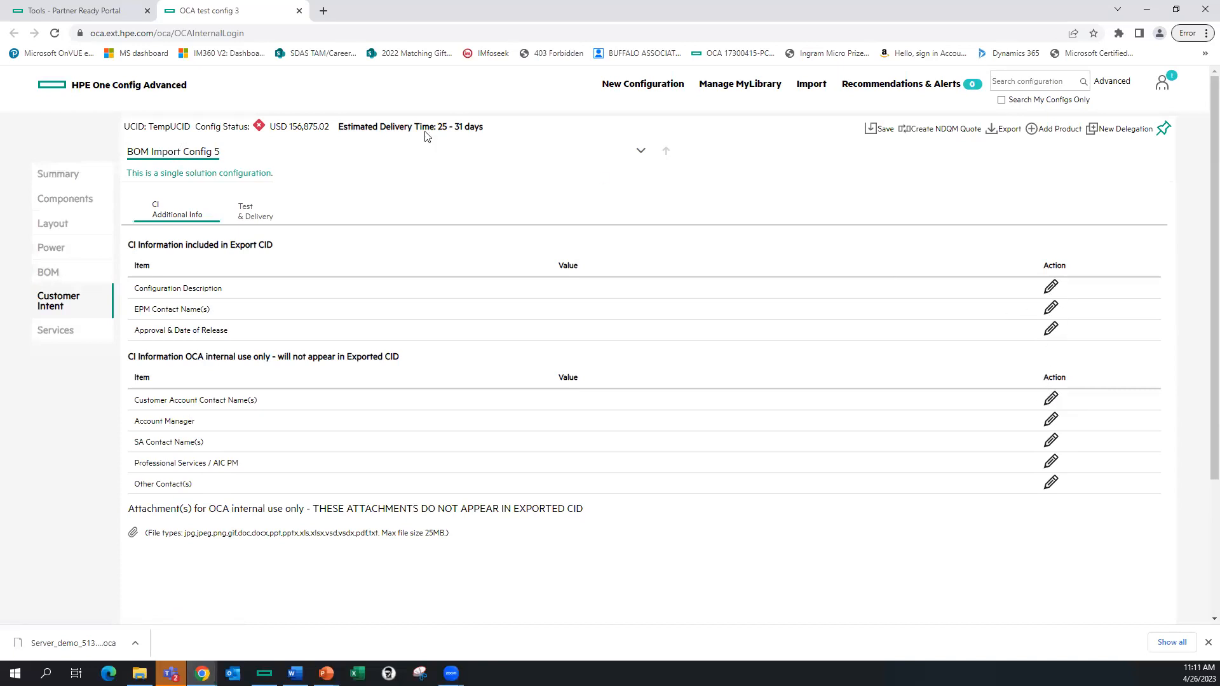
Start a new Normal configuration, discarding the unsaved changes to BOM Import Config 5.
left_click(1162, 83)
left_click(688, 234)
left_click(639, 86)
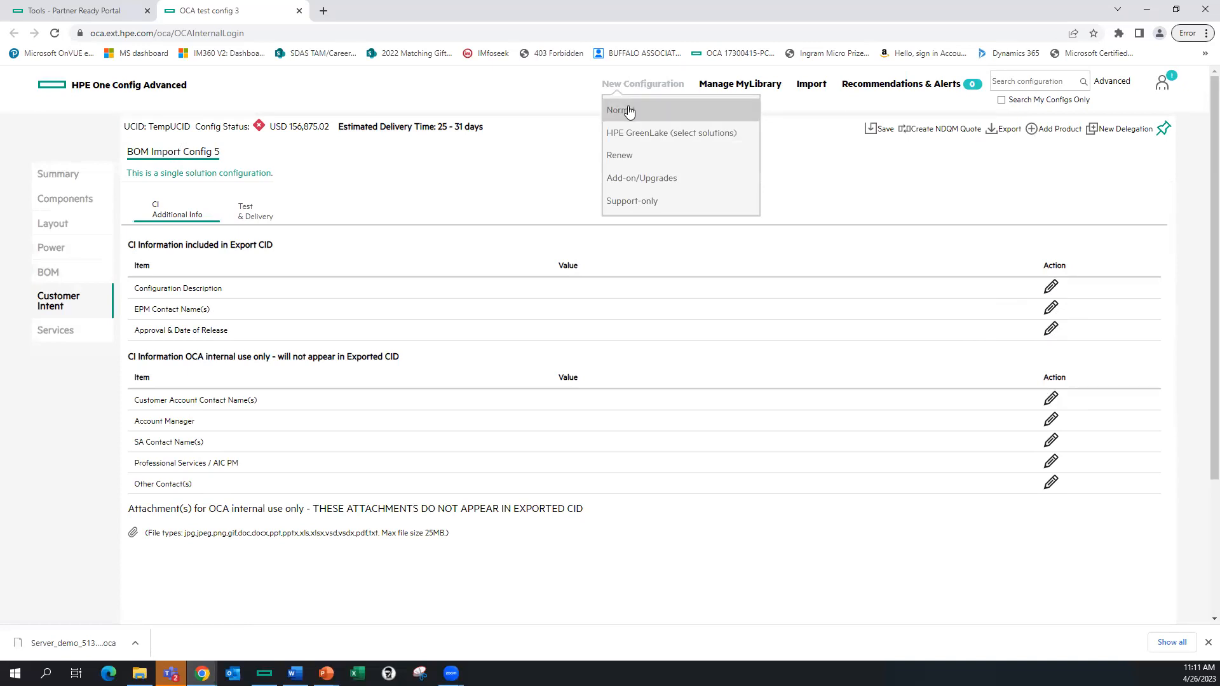
left_click(622, 115)
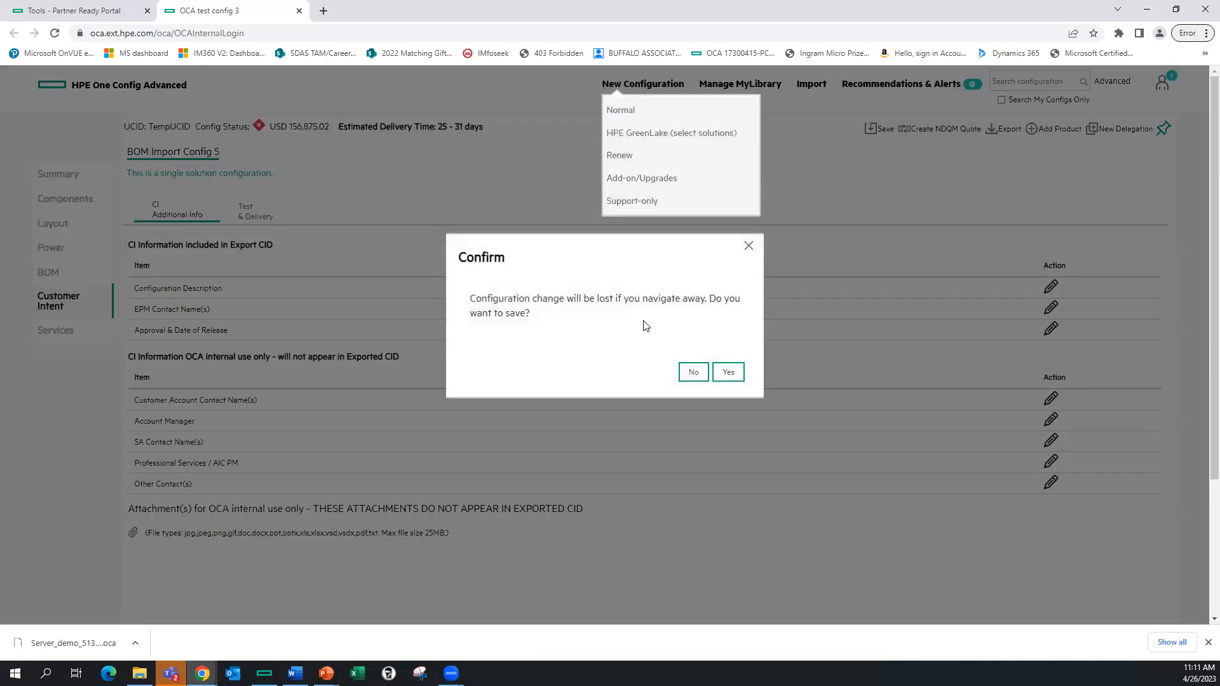
left_click(693, 373)
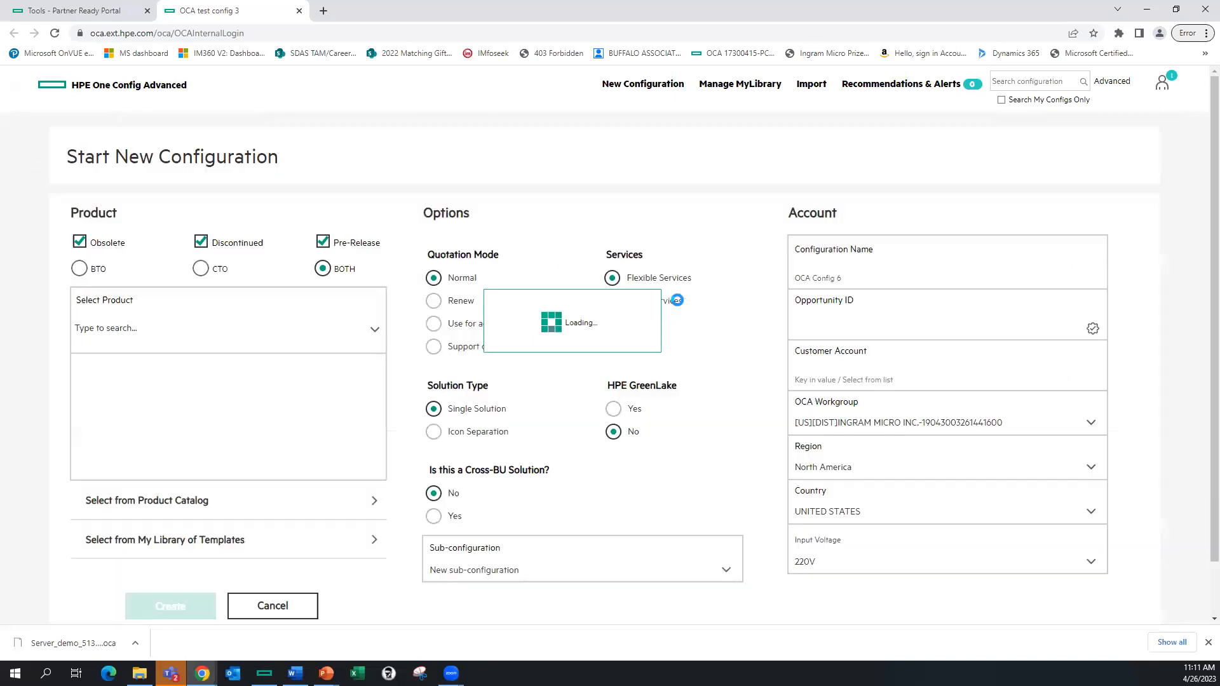
Create the configuration with the adHocContainer product found by searching "ad-hoc", and expand its Ad-Hoc category.
left_click(267, 326)
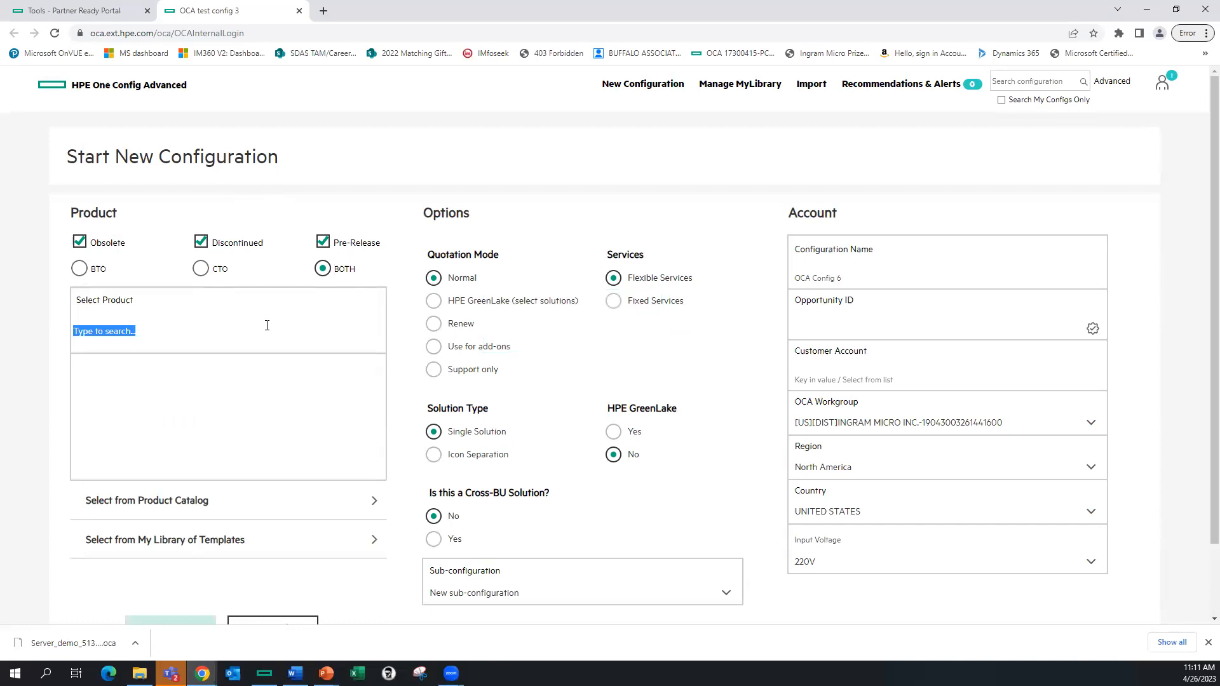
type("ad-hoc")
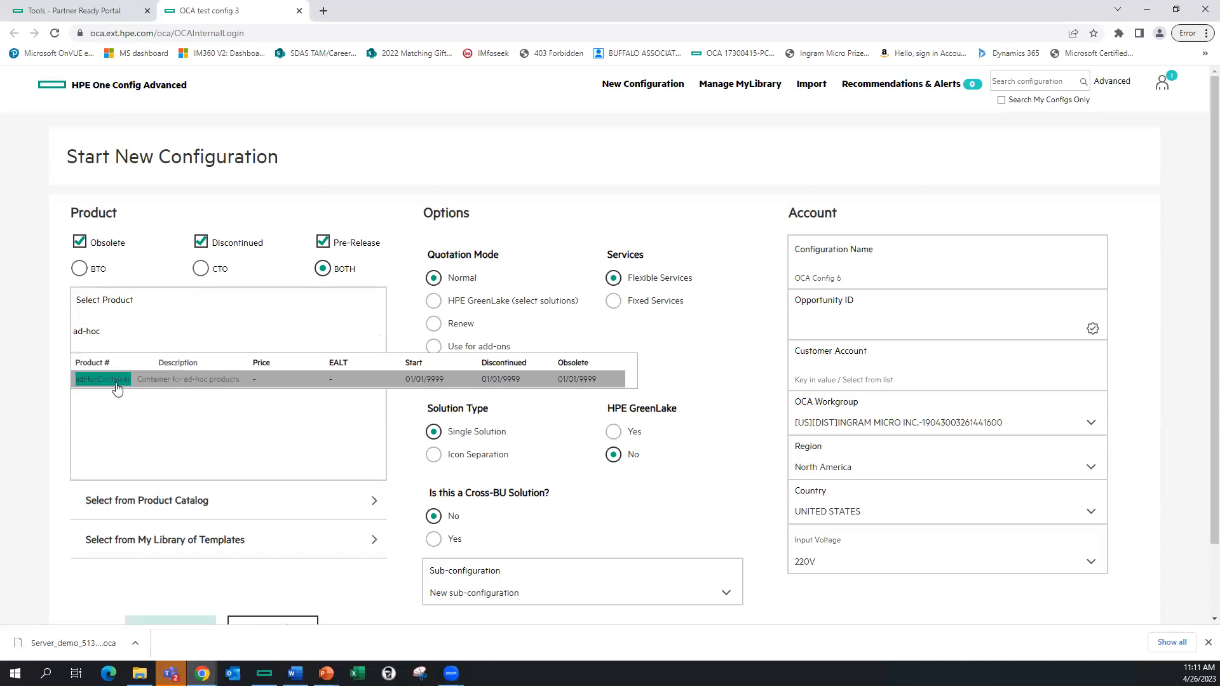
left_click(117, 388)
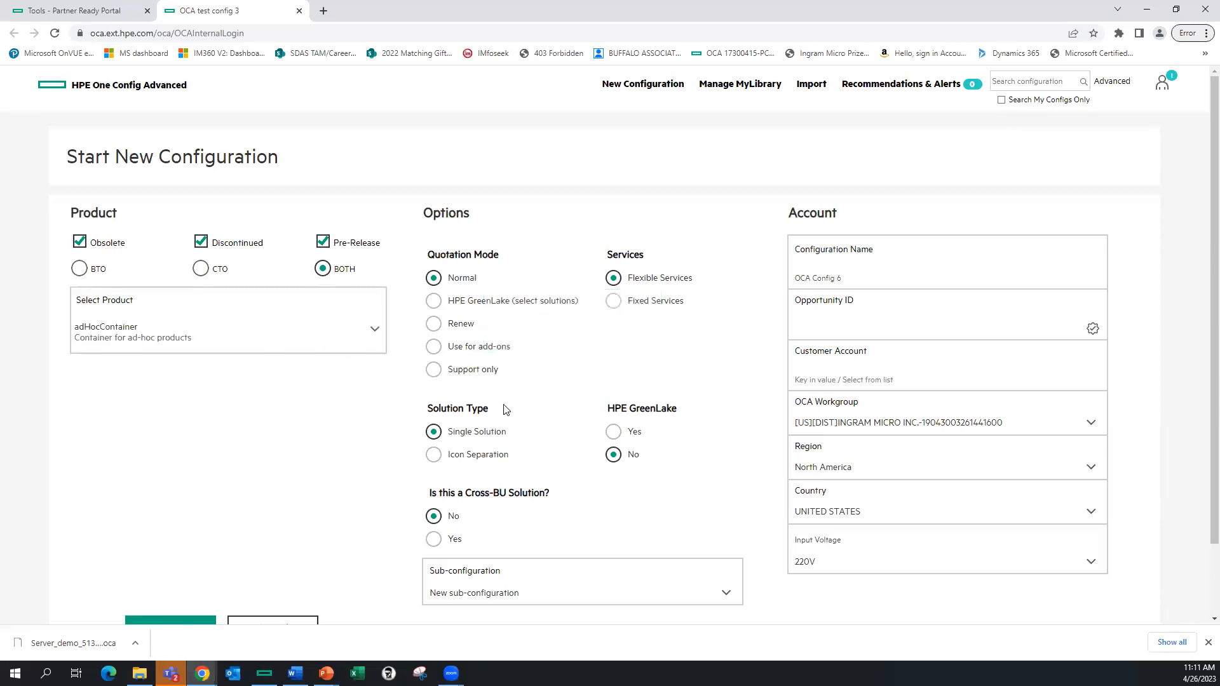
scroll(176, 494, "down", 1)
left_click(194, 550)
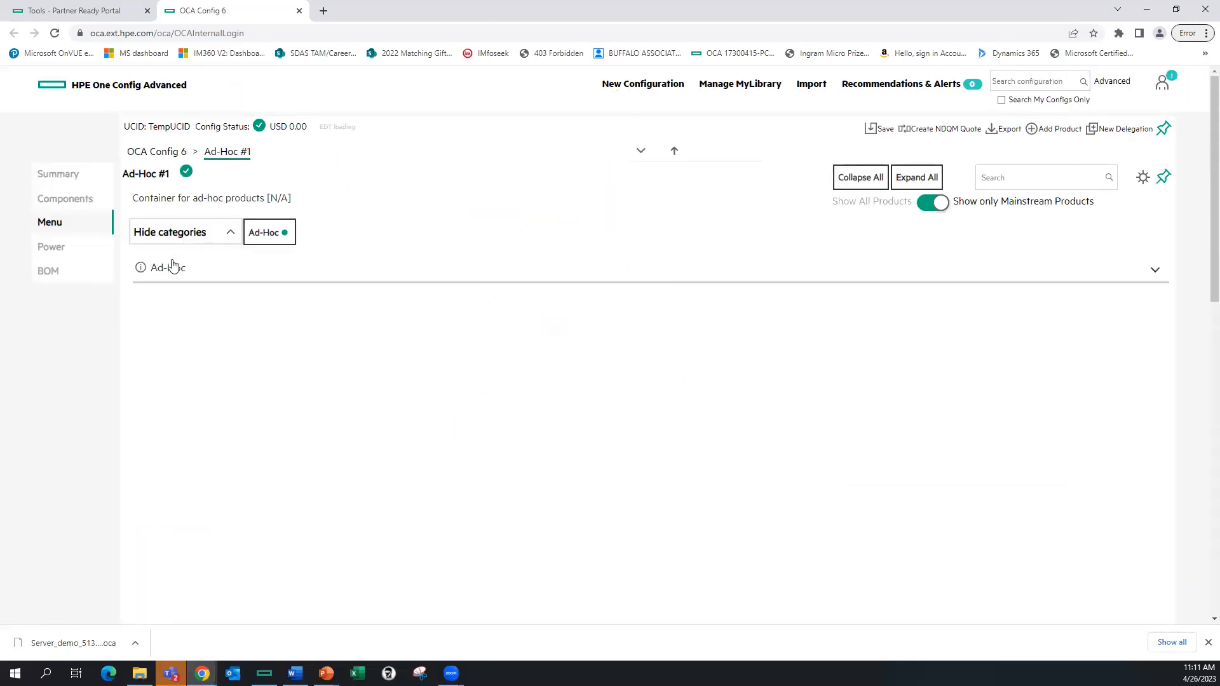
left_click(171, 268)
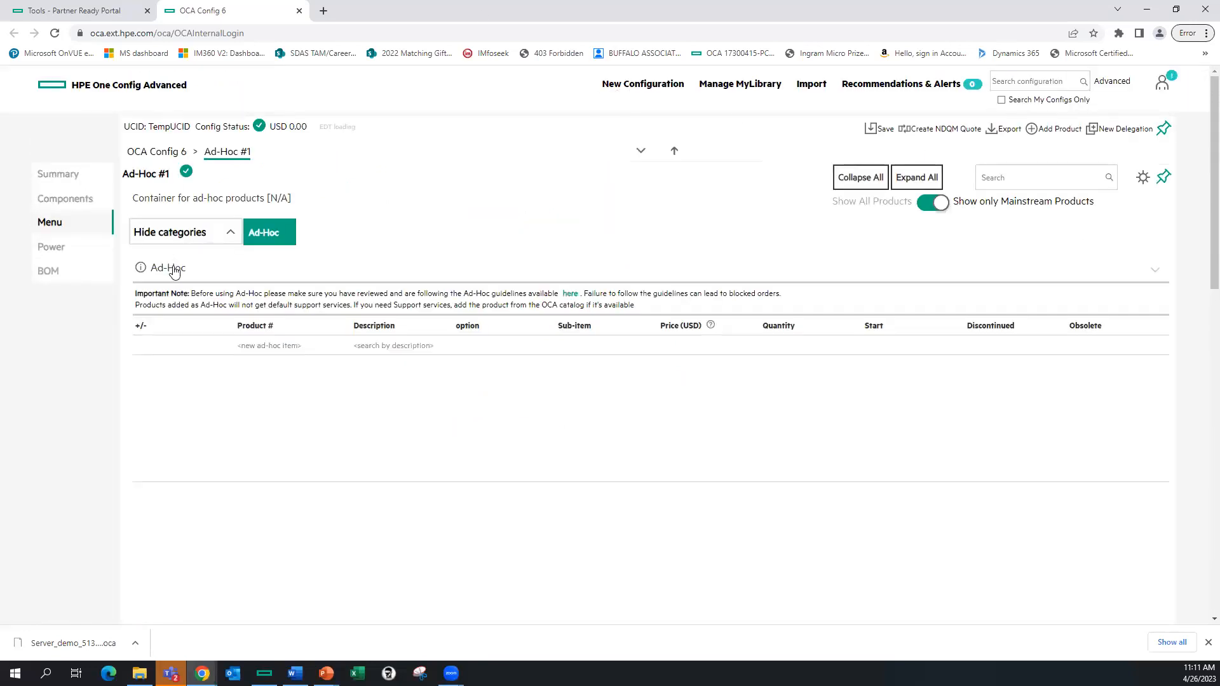
Try to add product number "ad665" as a new ad-hoc item, dismissing the error reports.
left_click(256, 349)
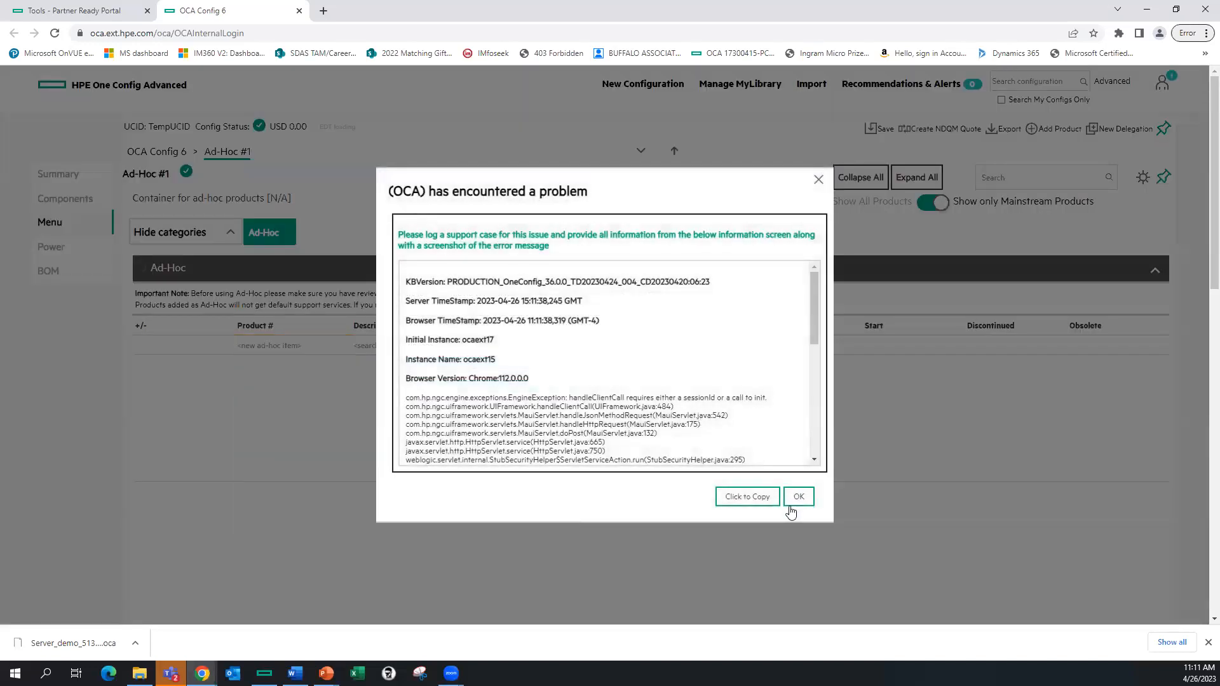
left_click(795, 497)
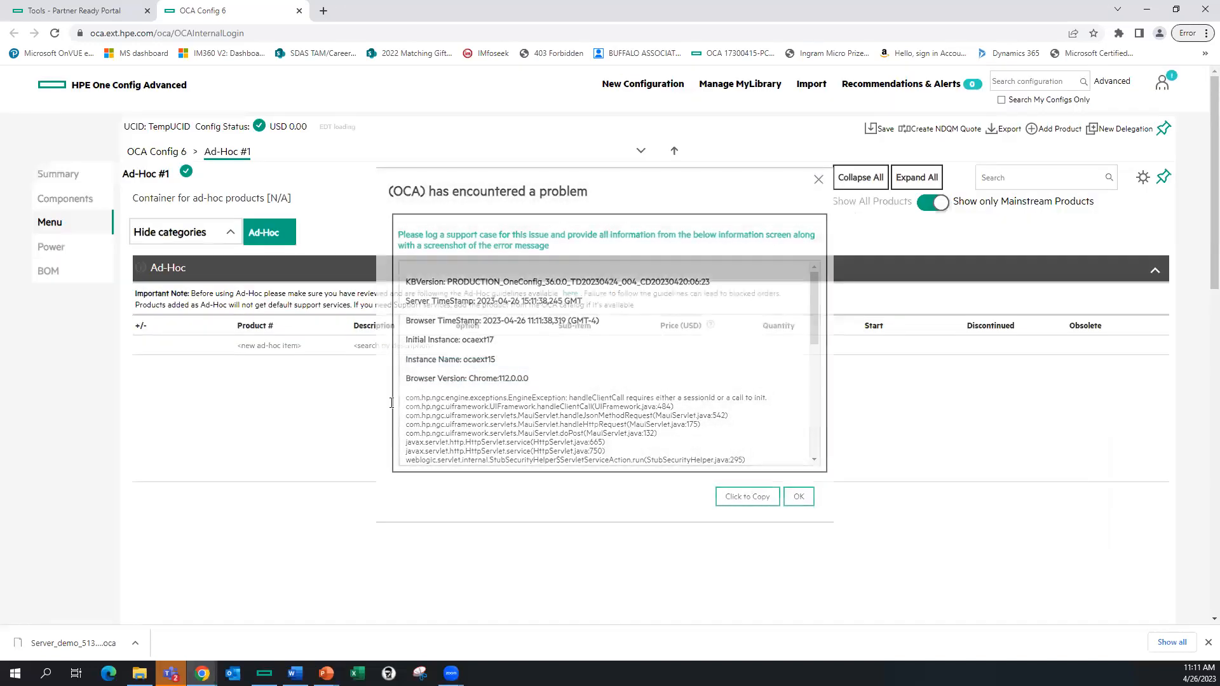
left_click(268, 347)
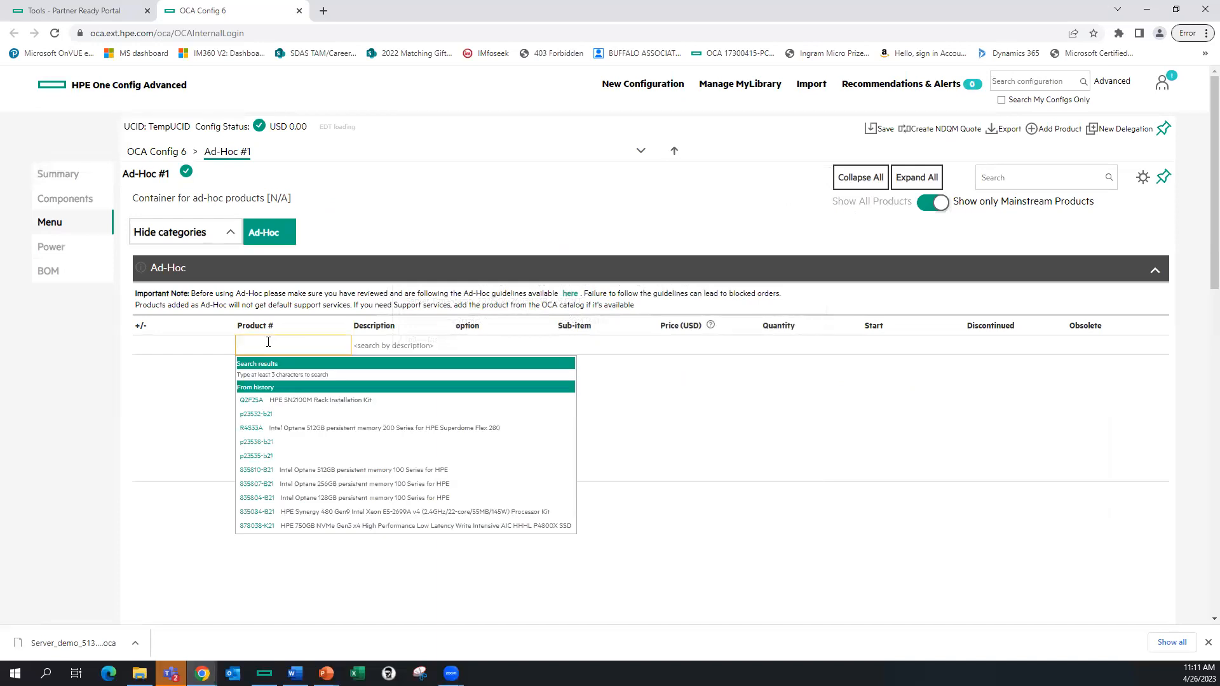
type("ad665")
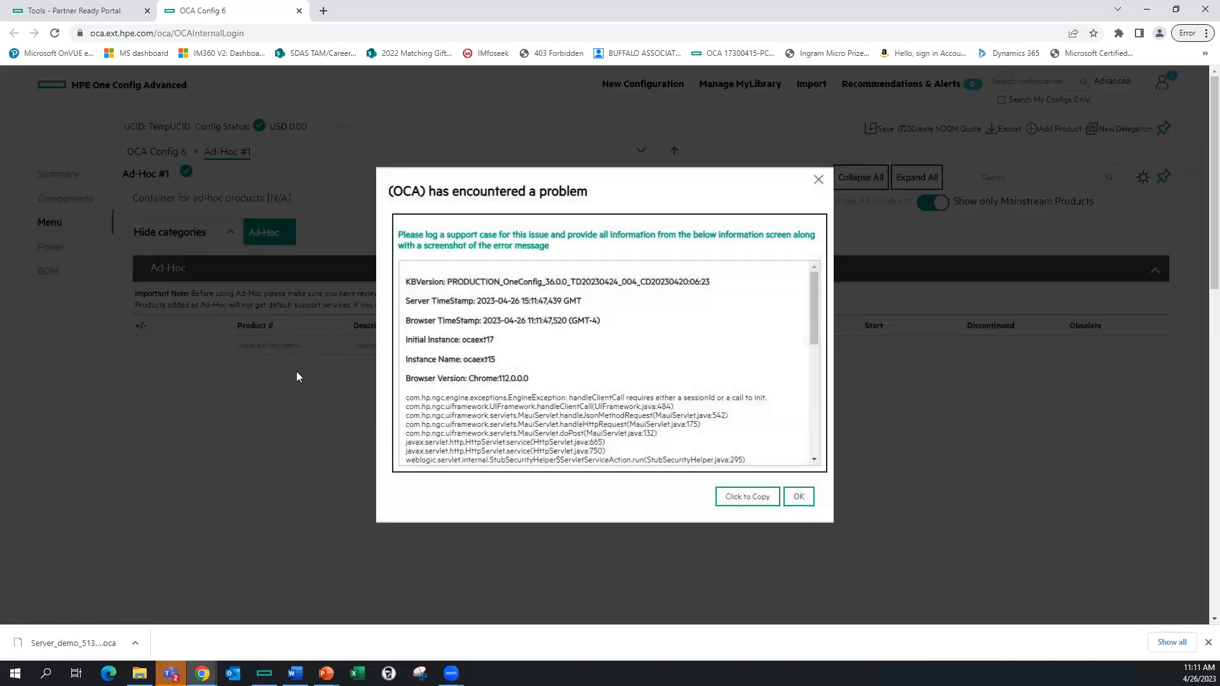
left_click(799, 497)
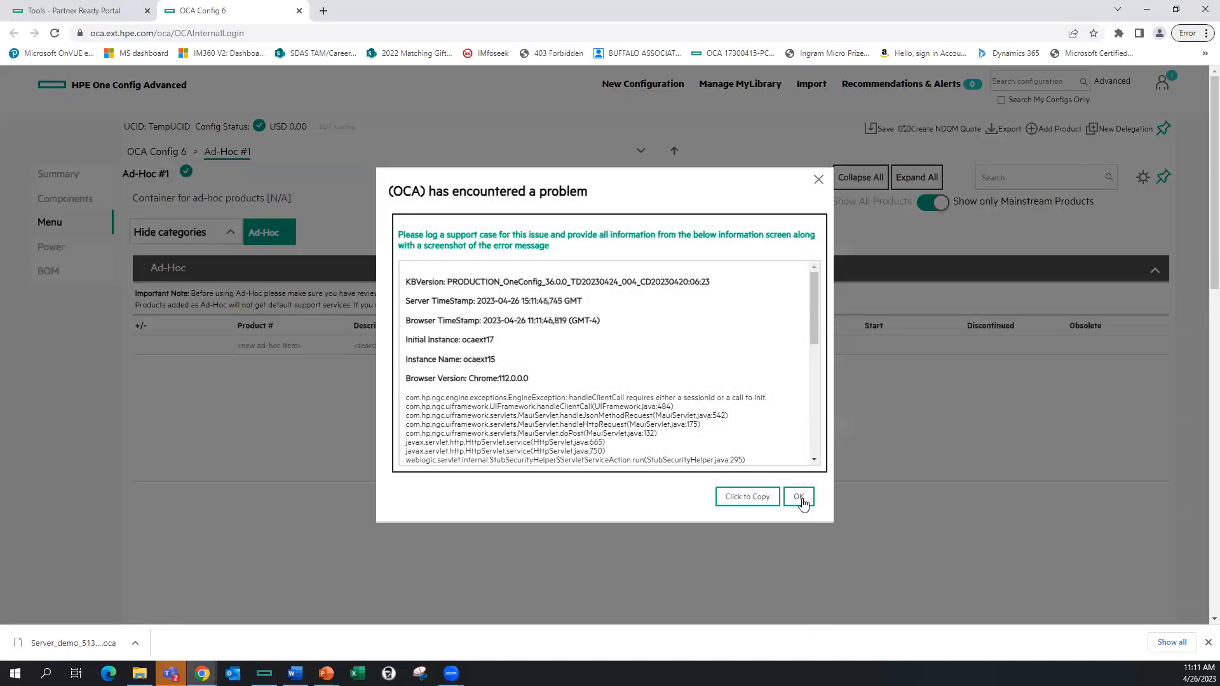
left_click(800, 500)
Try to add product number "af556a" as a new ad-hoc item and close the error reports.
left_click(272, 345)
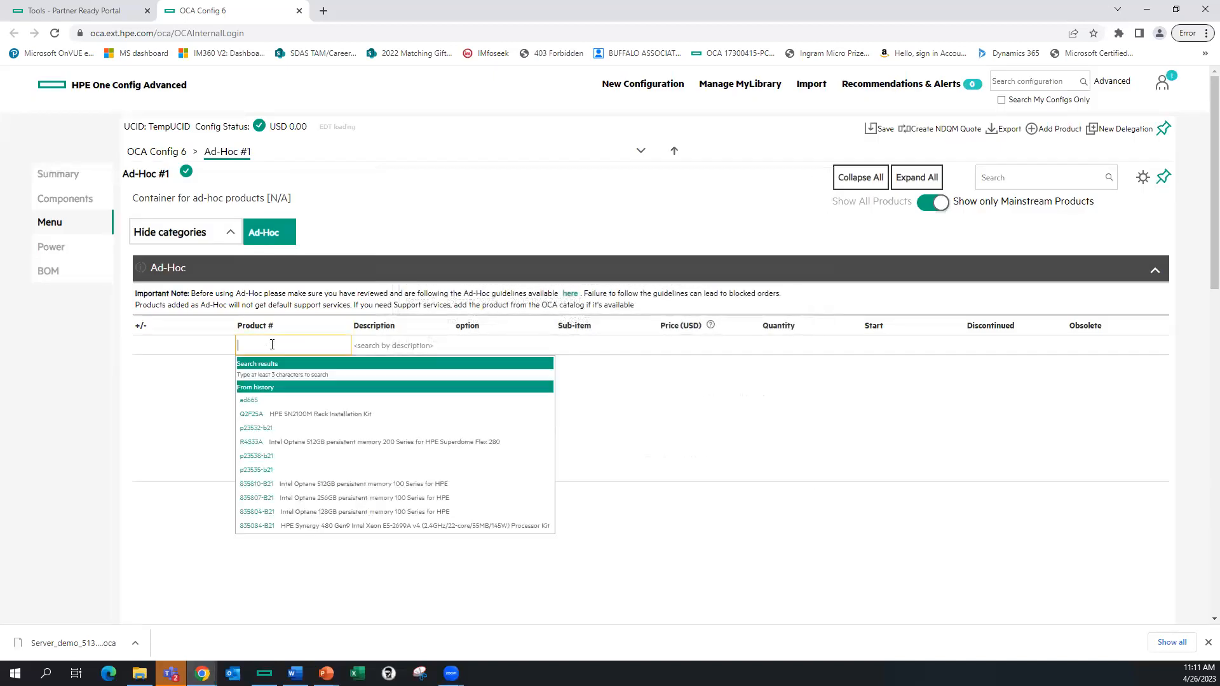
type("af556a")
key("Return")
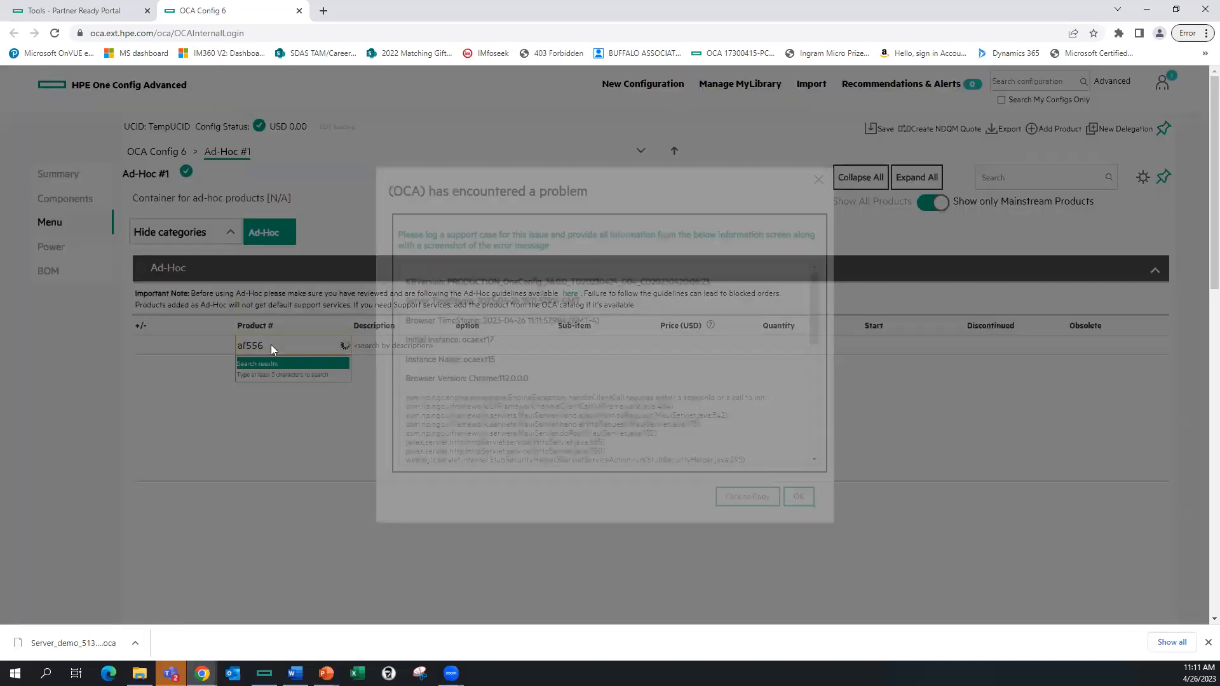
left_click(800, 500)
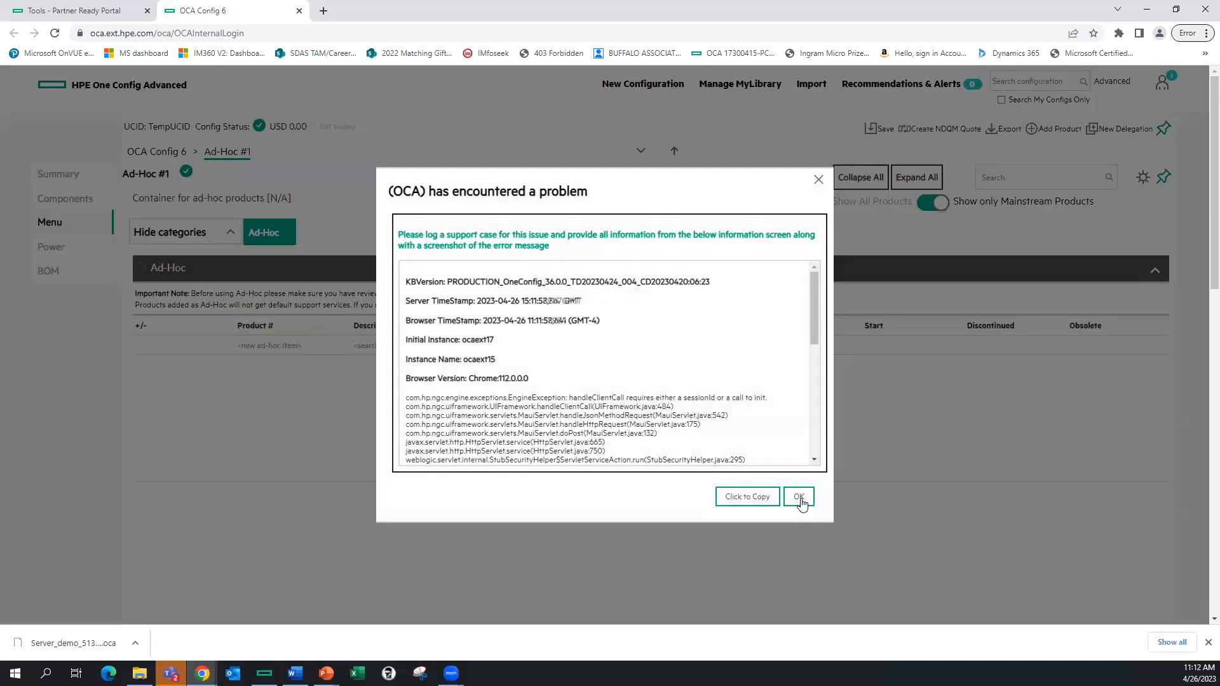
left_click(818, 178)
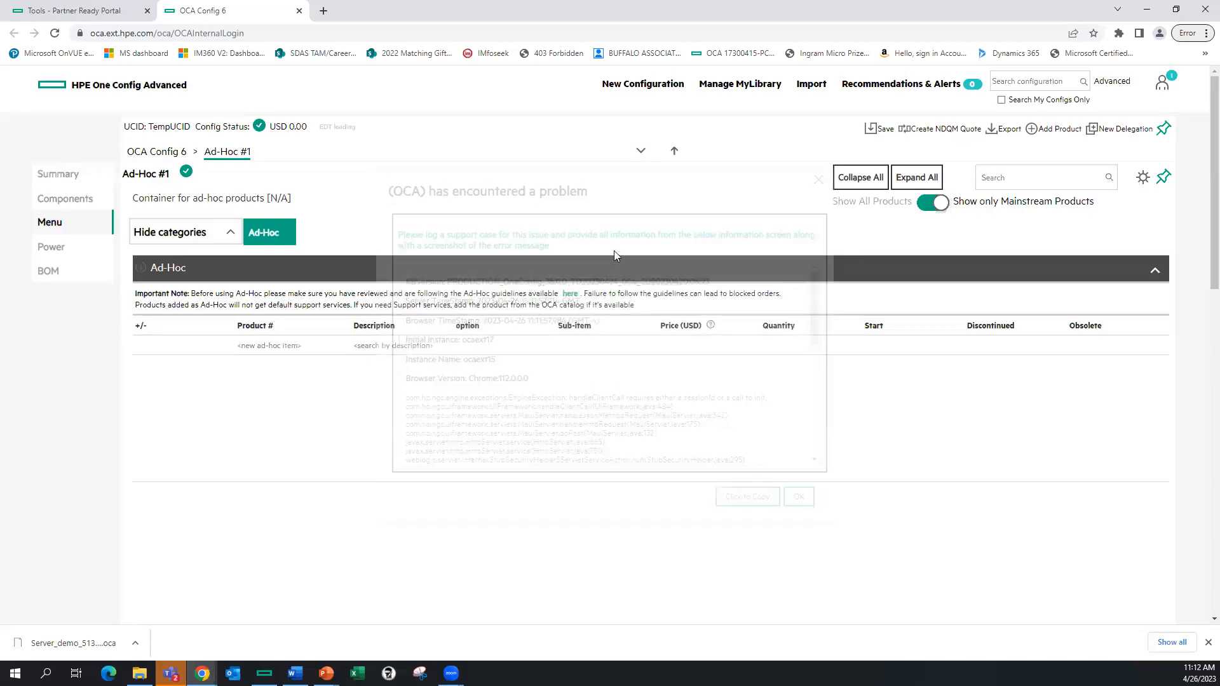
Try to start another new configuration without saving OCA Config 6, dismissing the error reports.
left_click(275, 347)
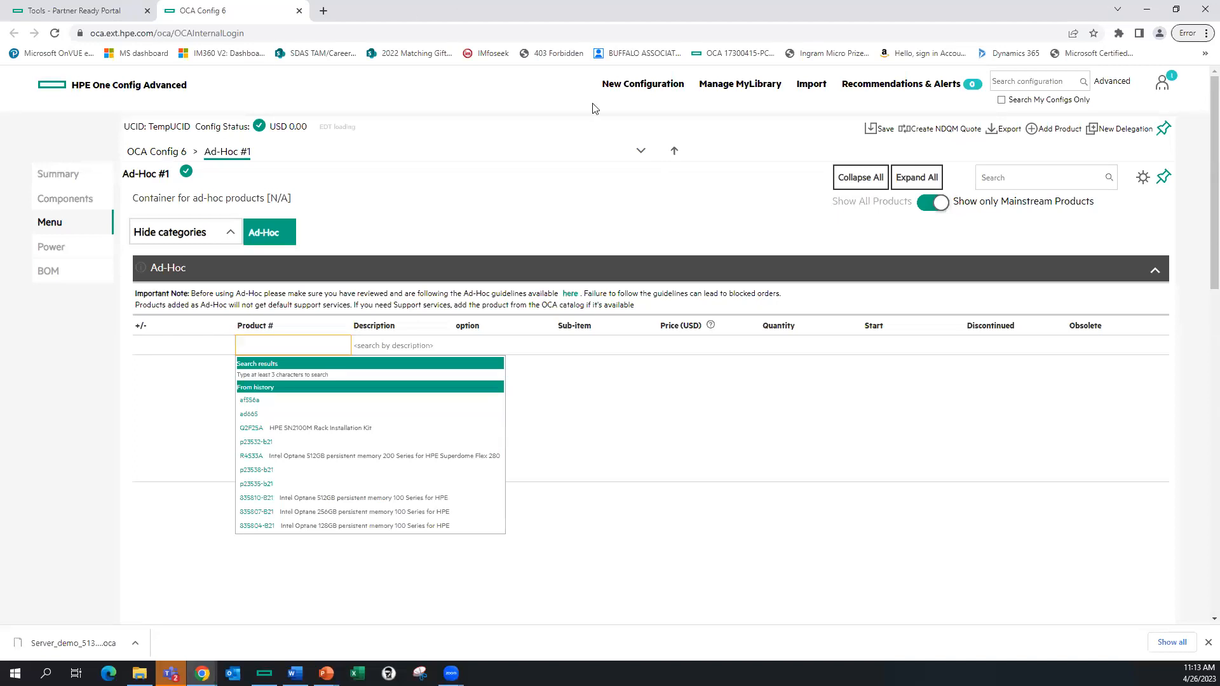
left_click(623, 100)
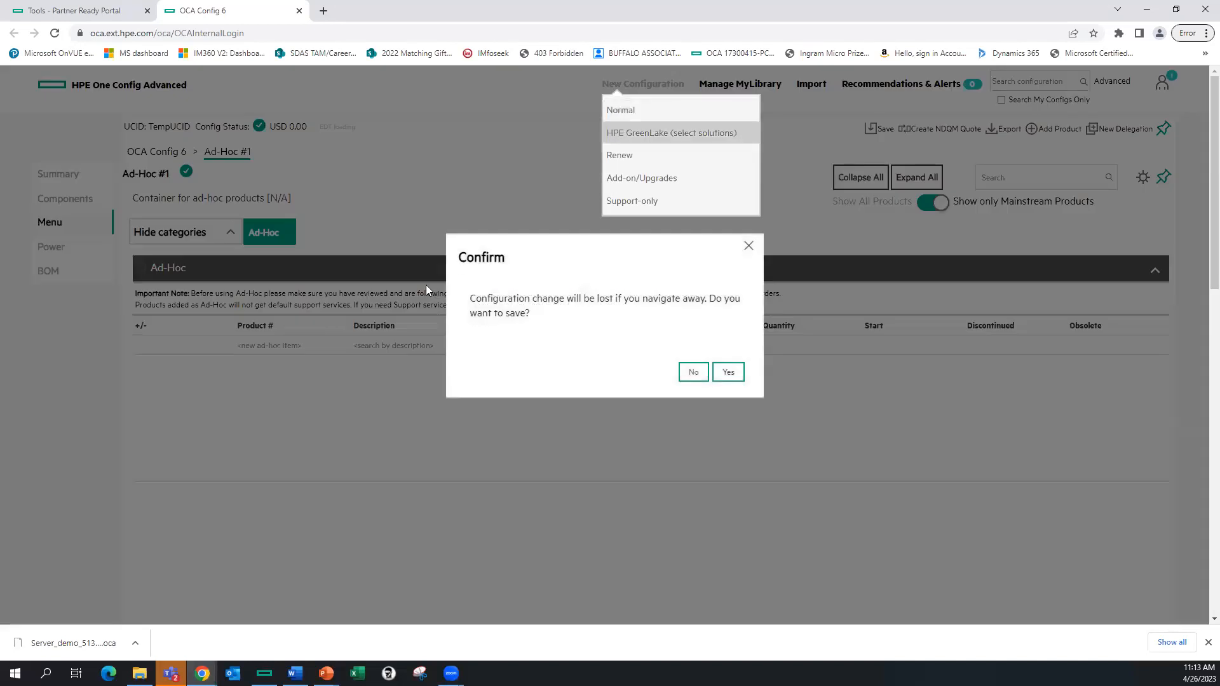
left_click(689, 373)
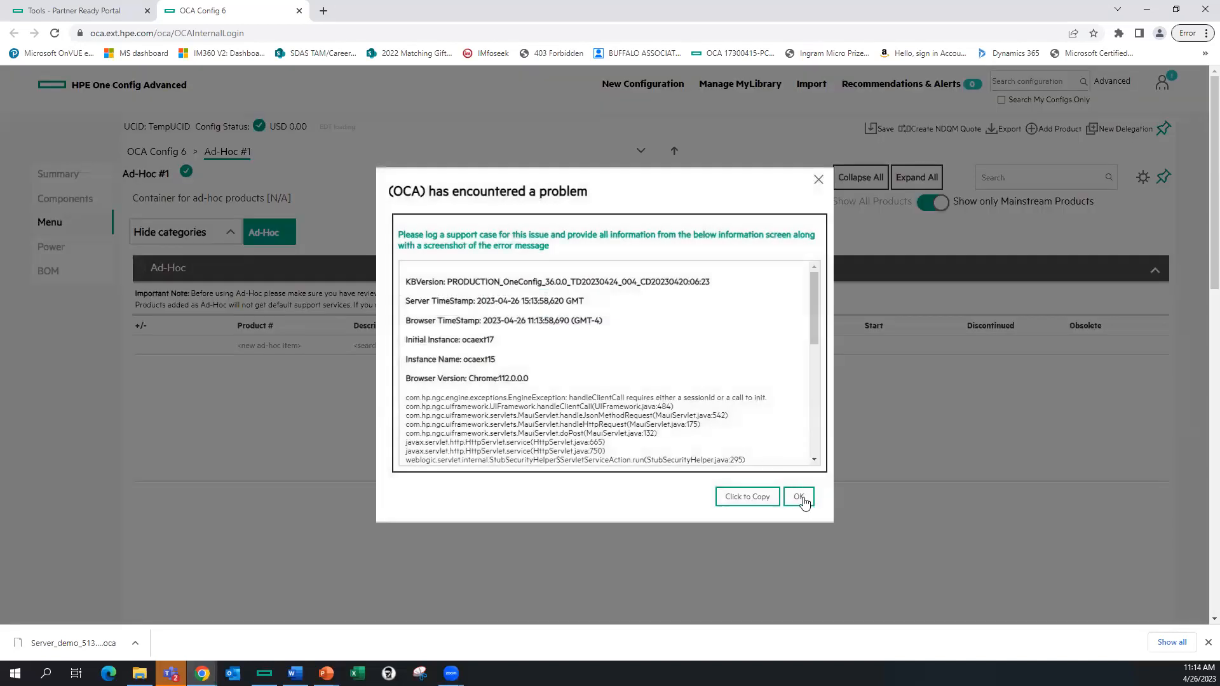
left_click(801, 496)
left_click(621, 111)
left_click(799, 498)
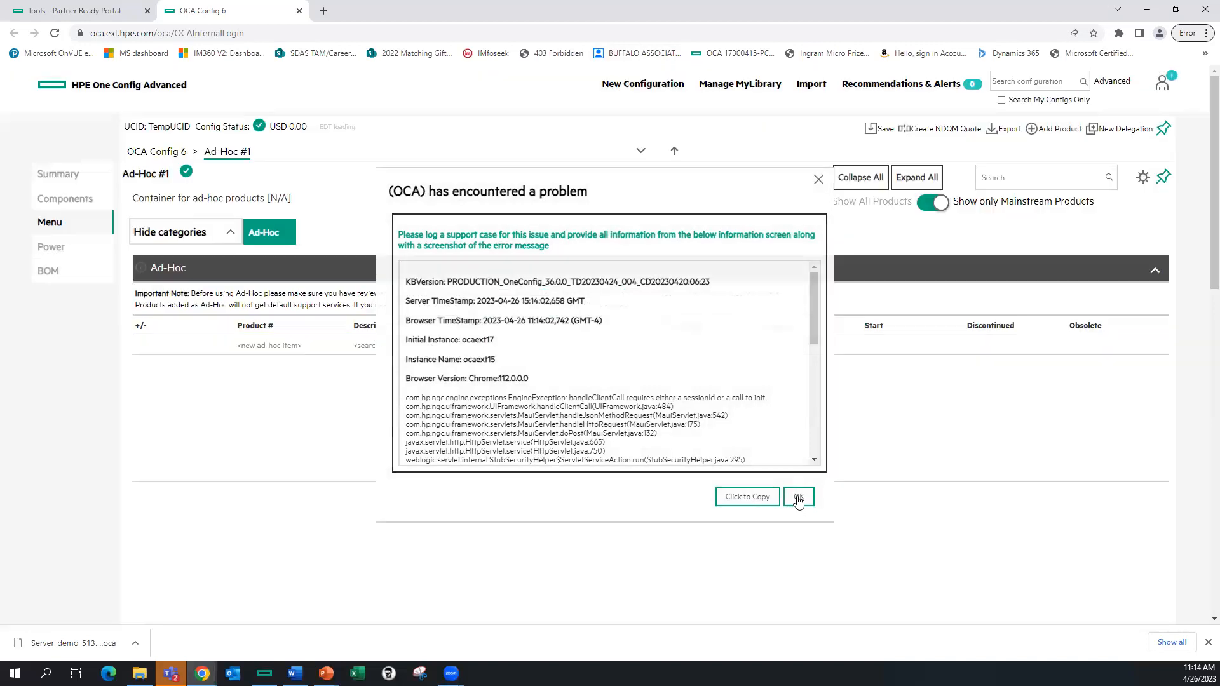